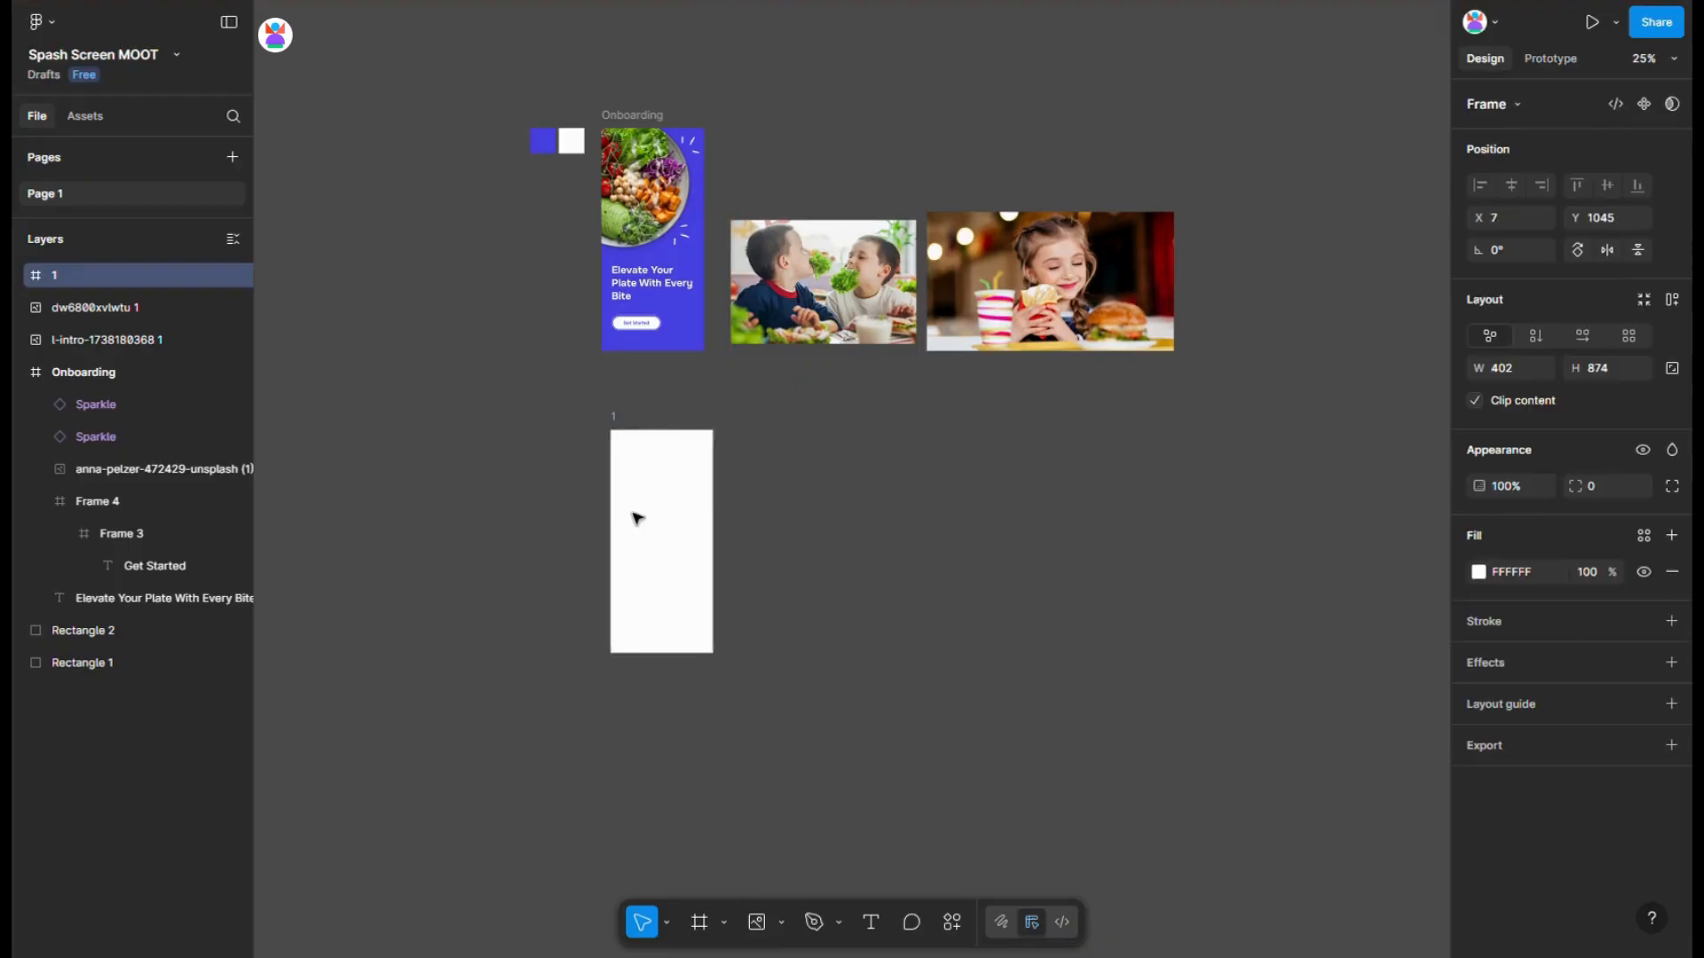
- Fill frame 1 with the blue colour sampled from the swatch beside the Onboarding screen
key("i")
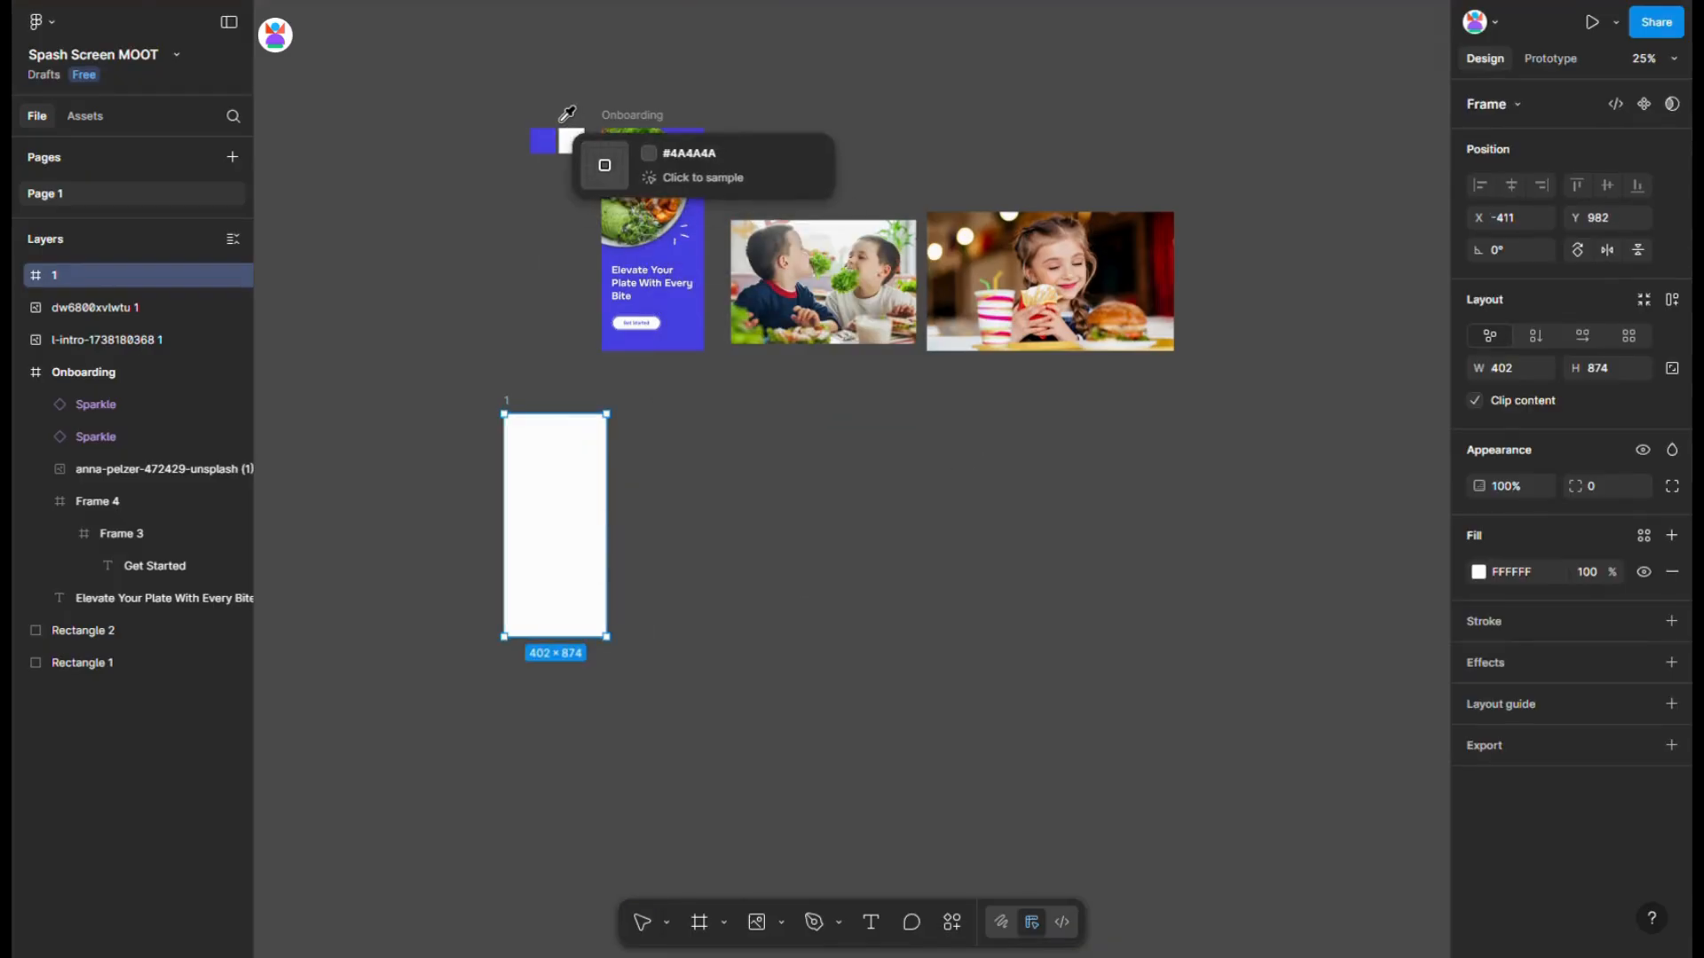
left_click(543, 140)
key("Escape")
scroll(477, 518, "up", 3)
scroll(477, 518, "up", 3)
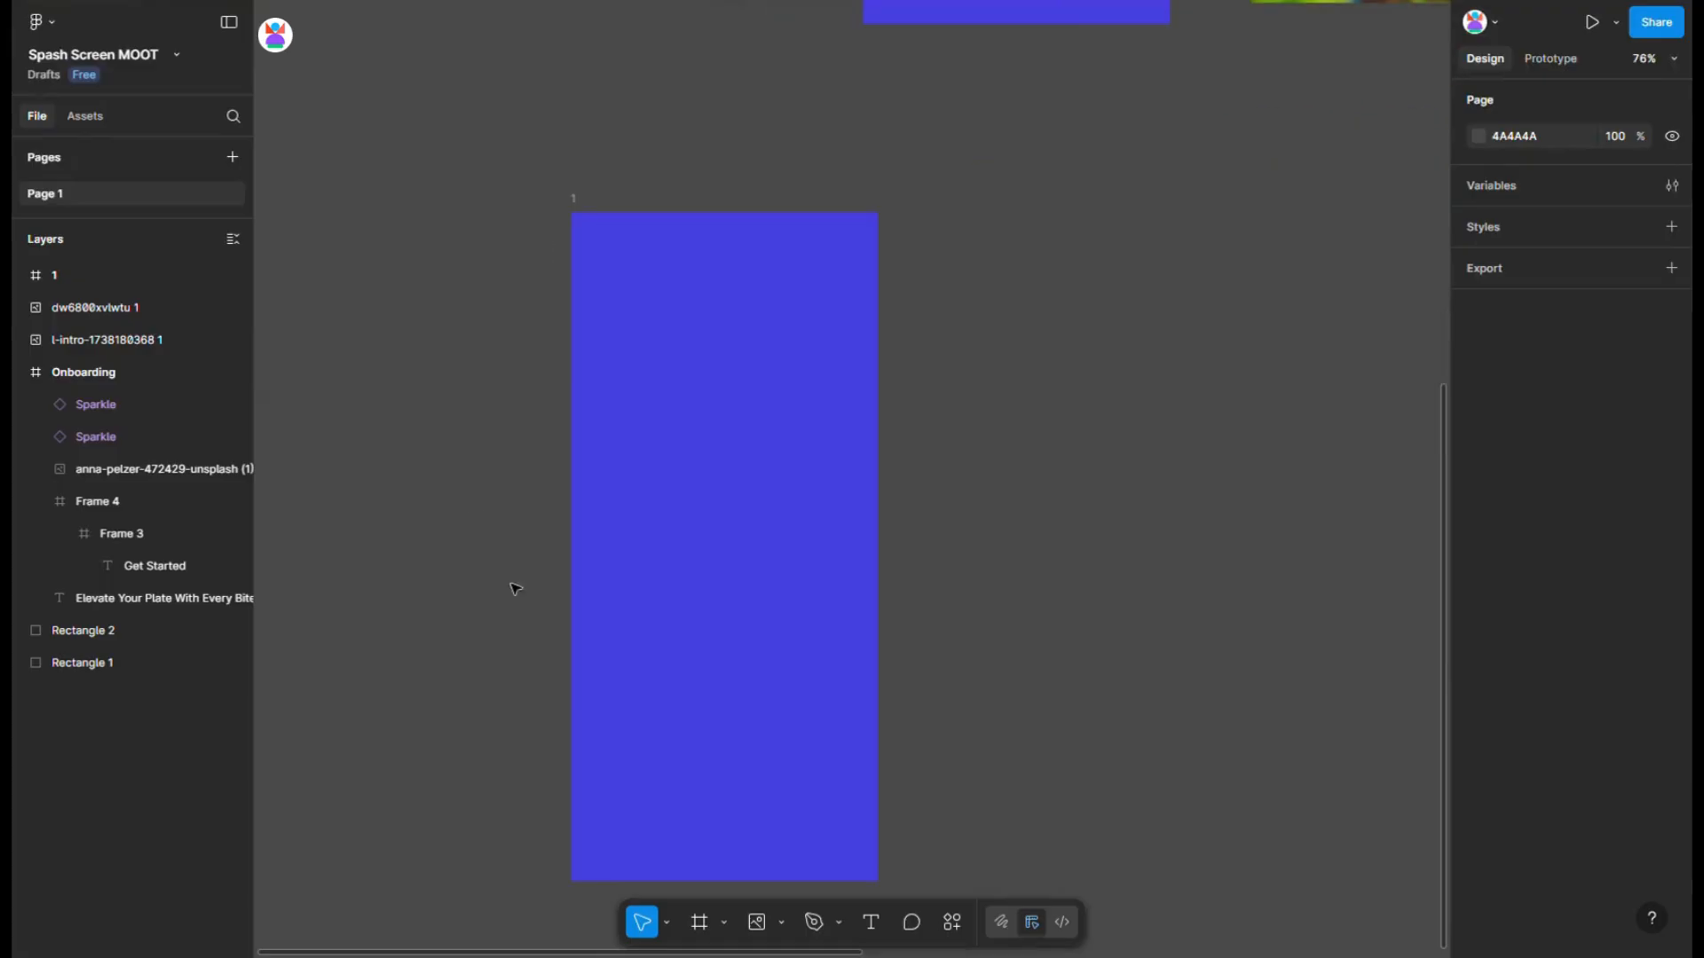
- Create a white MOOT text in Onest Black, size 40, and place it in the middle of blue frame 1
left_click(968, 654)
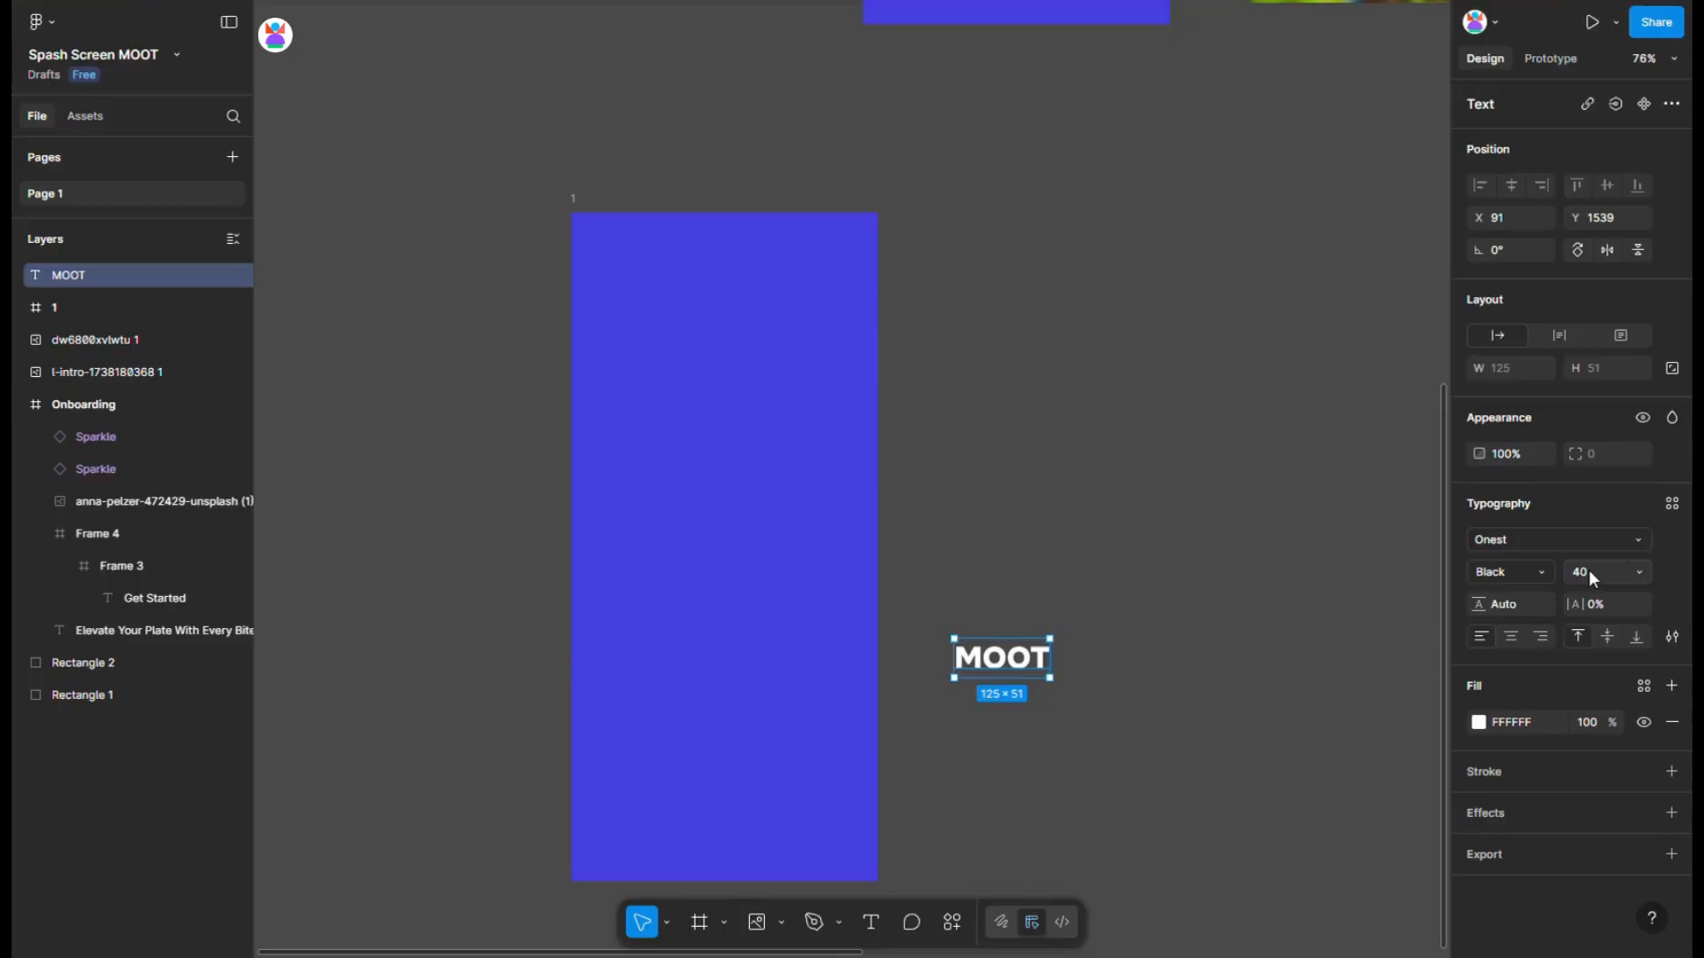
scroll(1030, 663, "up", 3)
left_click_drag(1016, 661, 639, 543)
left_click_drag(600, 636, 880, 633)
scroll(896, 585, "up", 3)
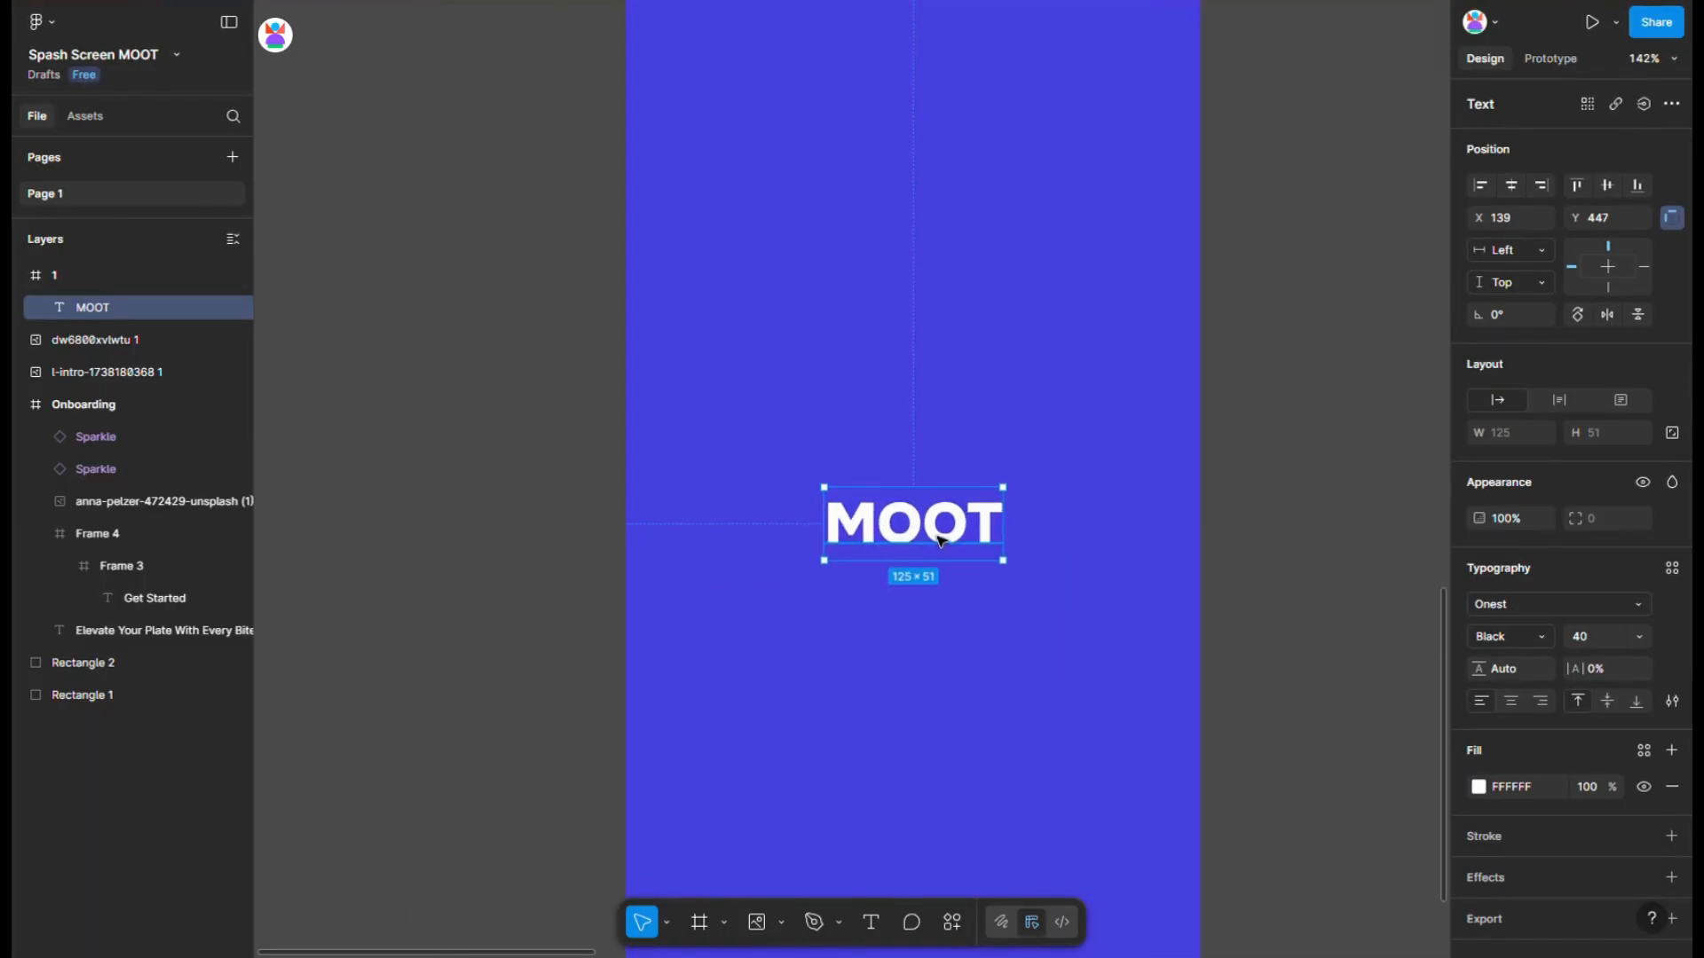
- Delete the two O letters from the MOOT text and convert the remaining MT to outlined shapes
double_click(941, 537)
left_click_drag(969, 532, 898, 531)
key("BackSpace")
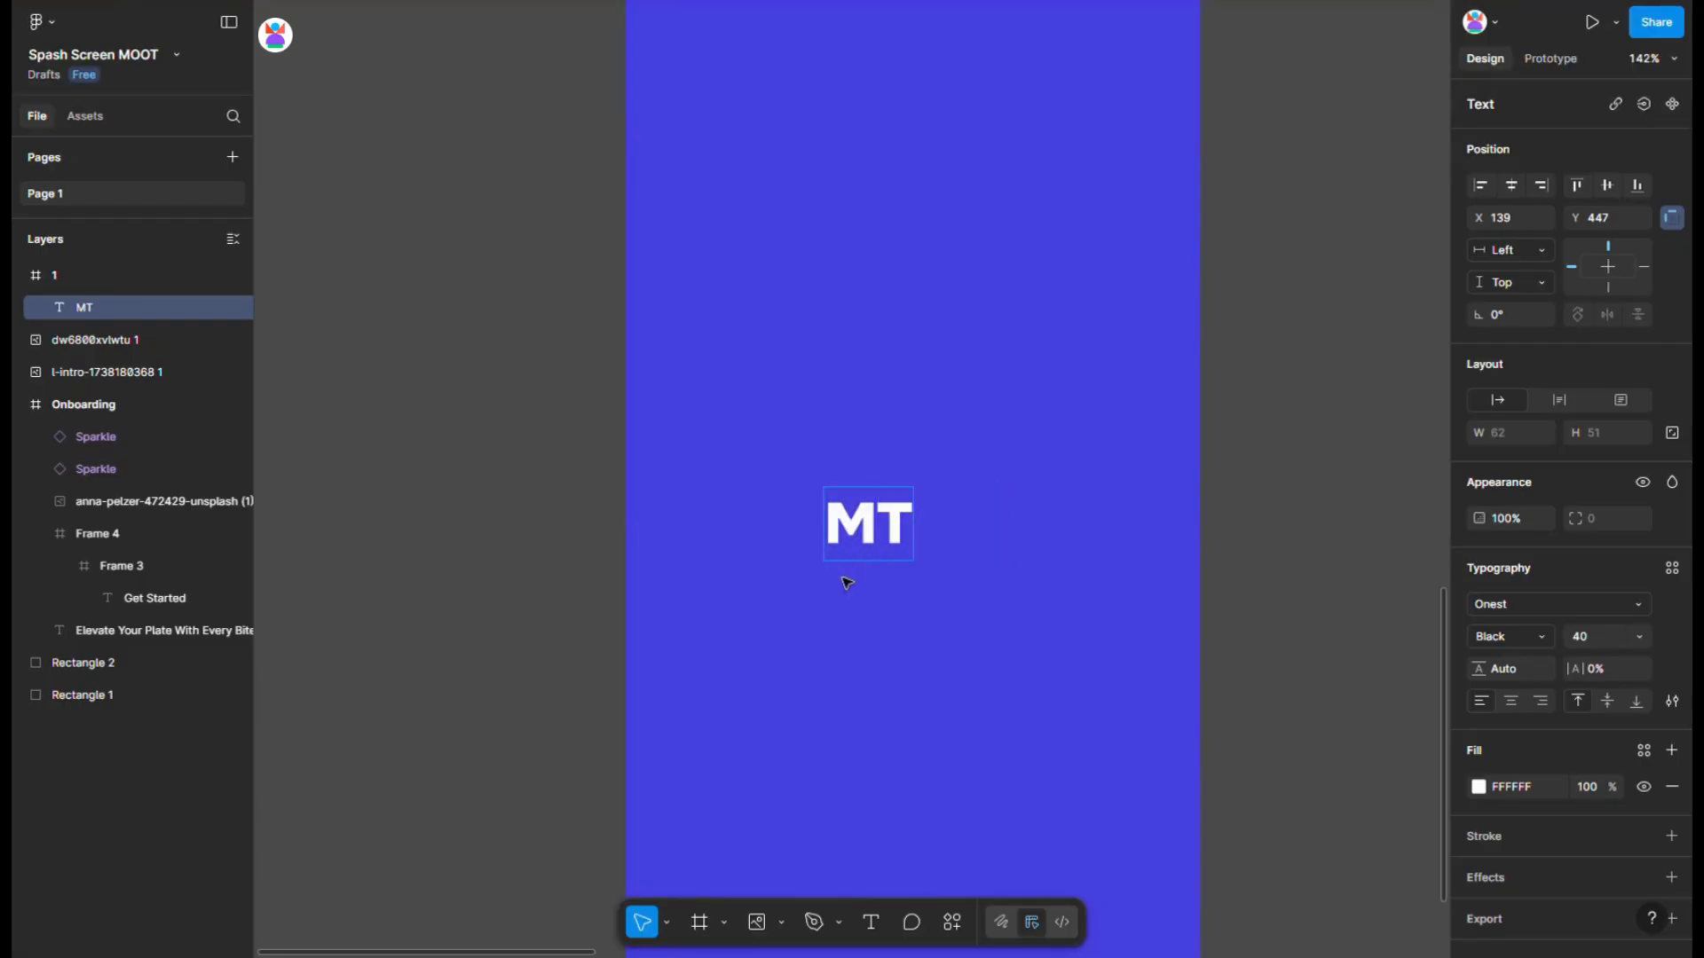
right_click(855, 530)
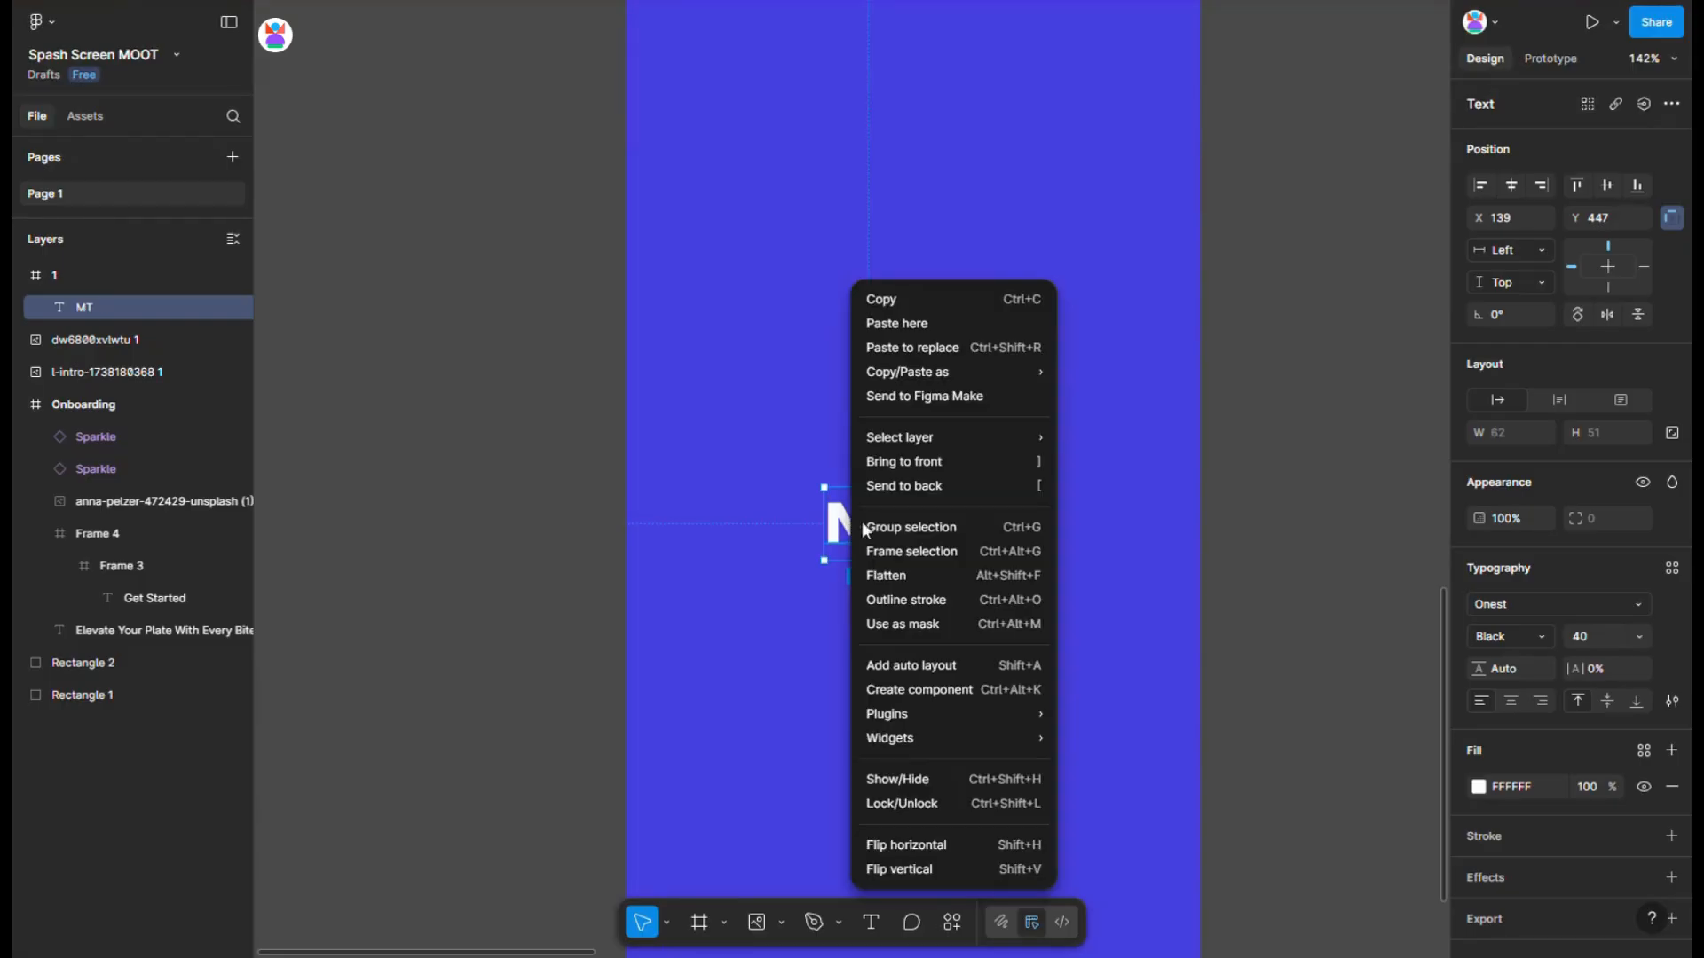
left_click(997, 601)
- Cut the T shape out of the MT group and paste it directly into frame 1, beside the M
double_click(907, 536)
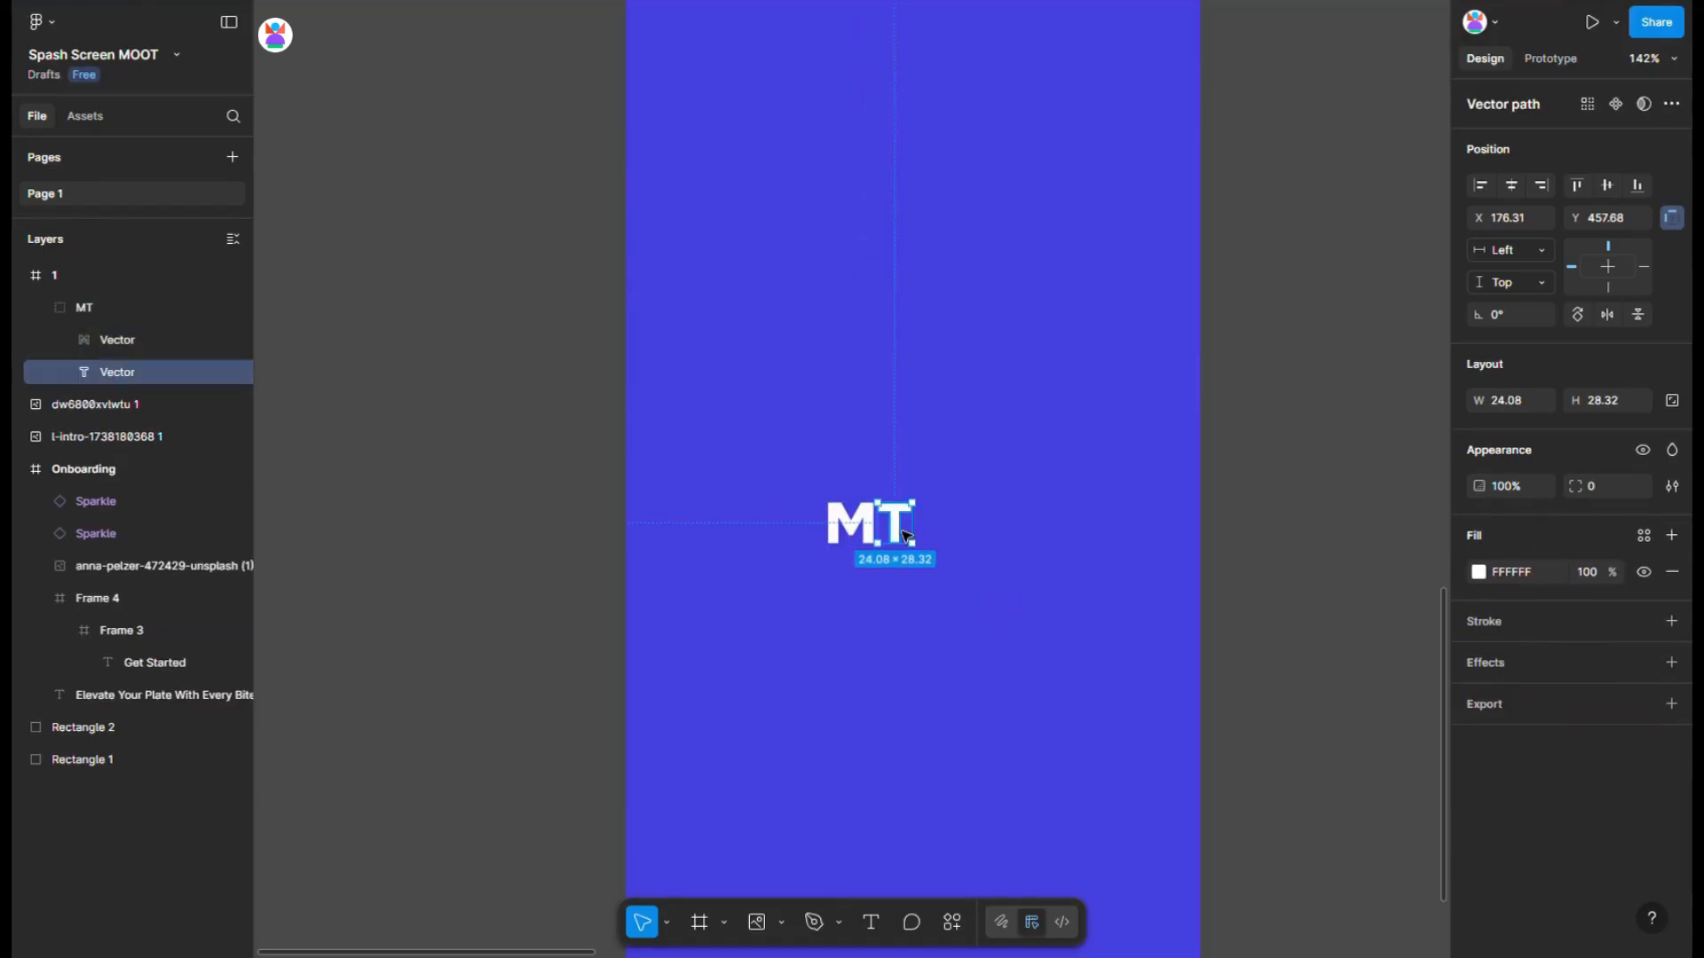
key("ctrl+x")
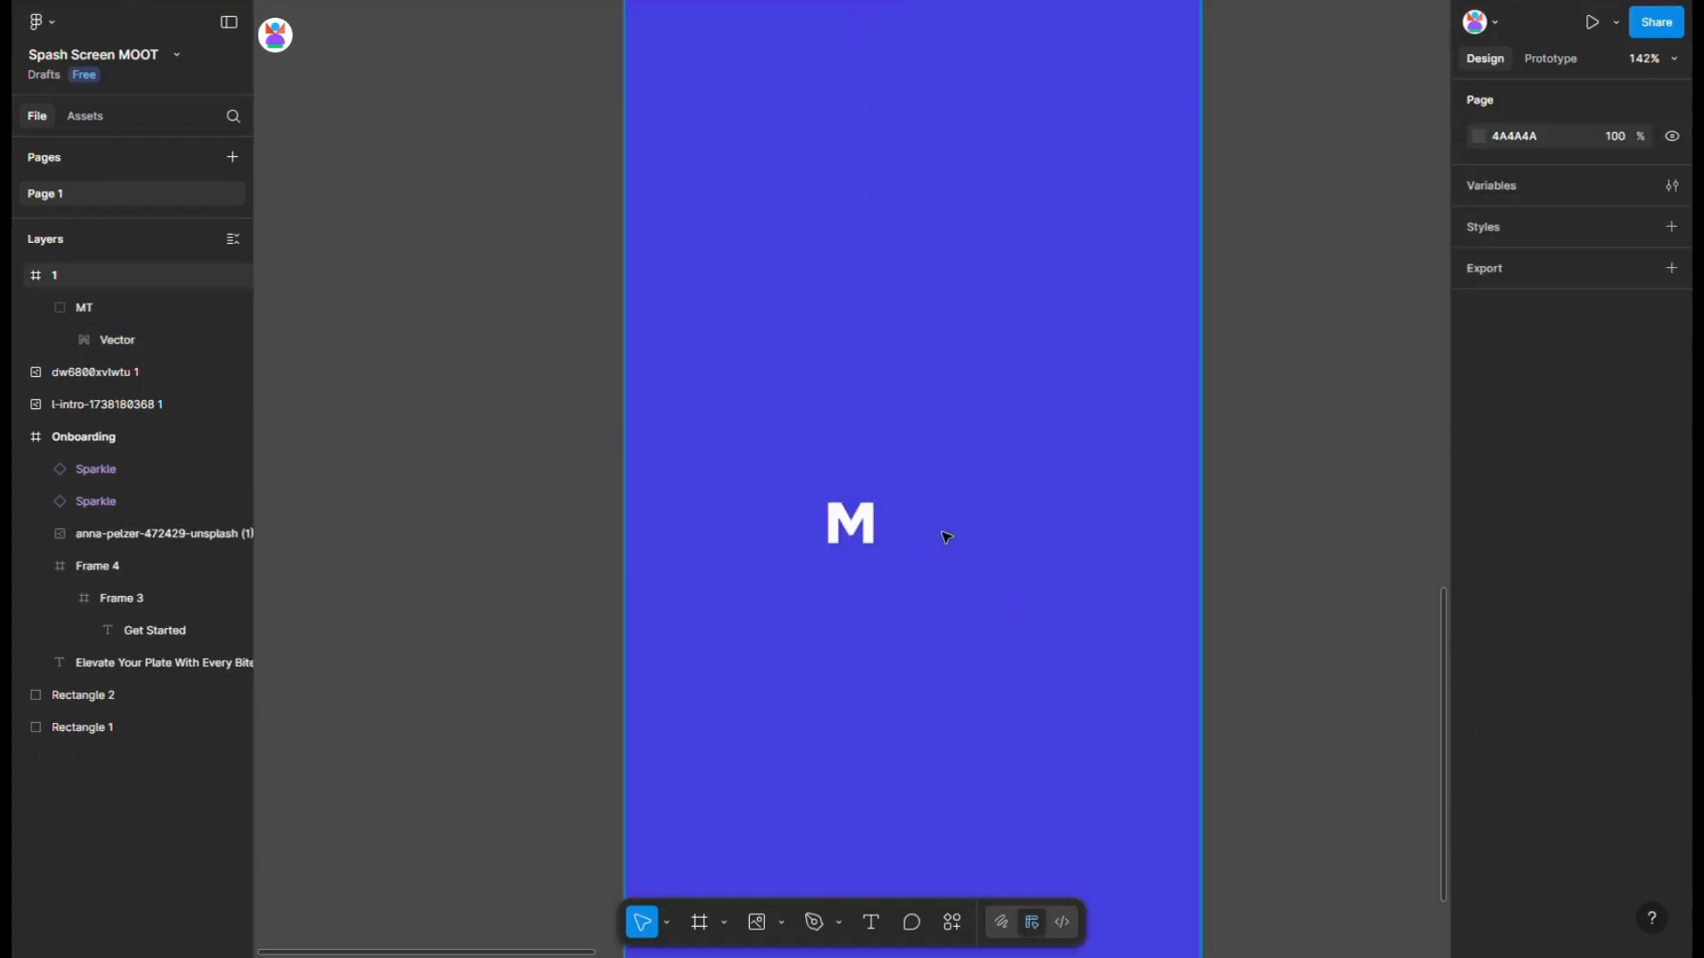
left_click(948, 529)
key("ctrl+v")
left_click_drag(701, 73, 936, 732)
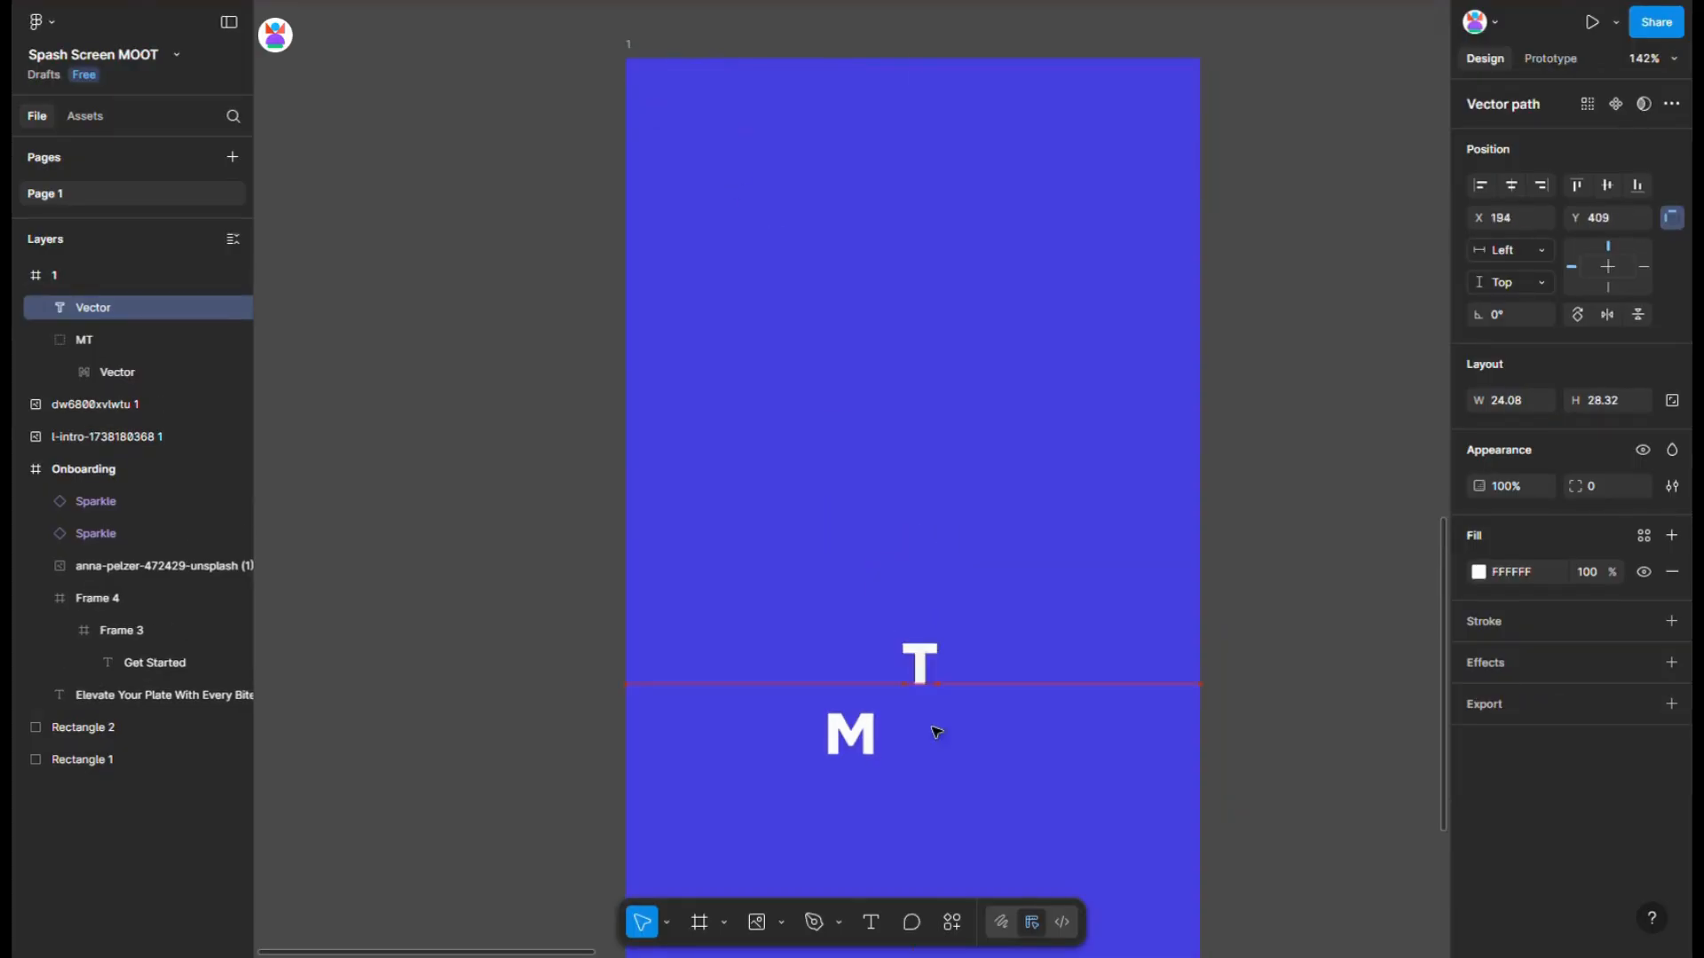
- Ungroup the MT group so the M is a separate vector in frame 1
left_click(867, 744)
right_click(852, 739)
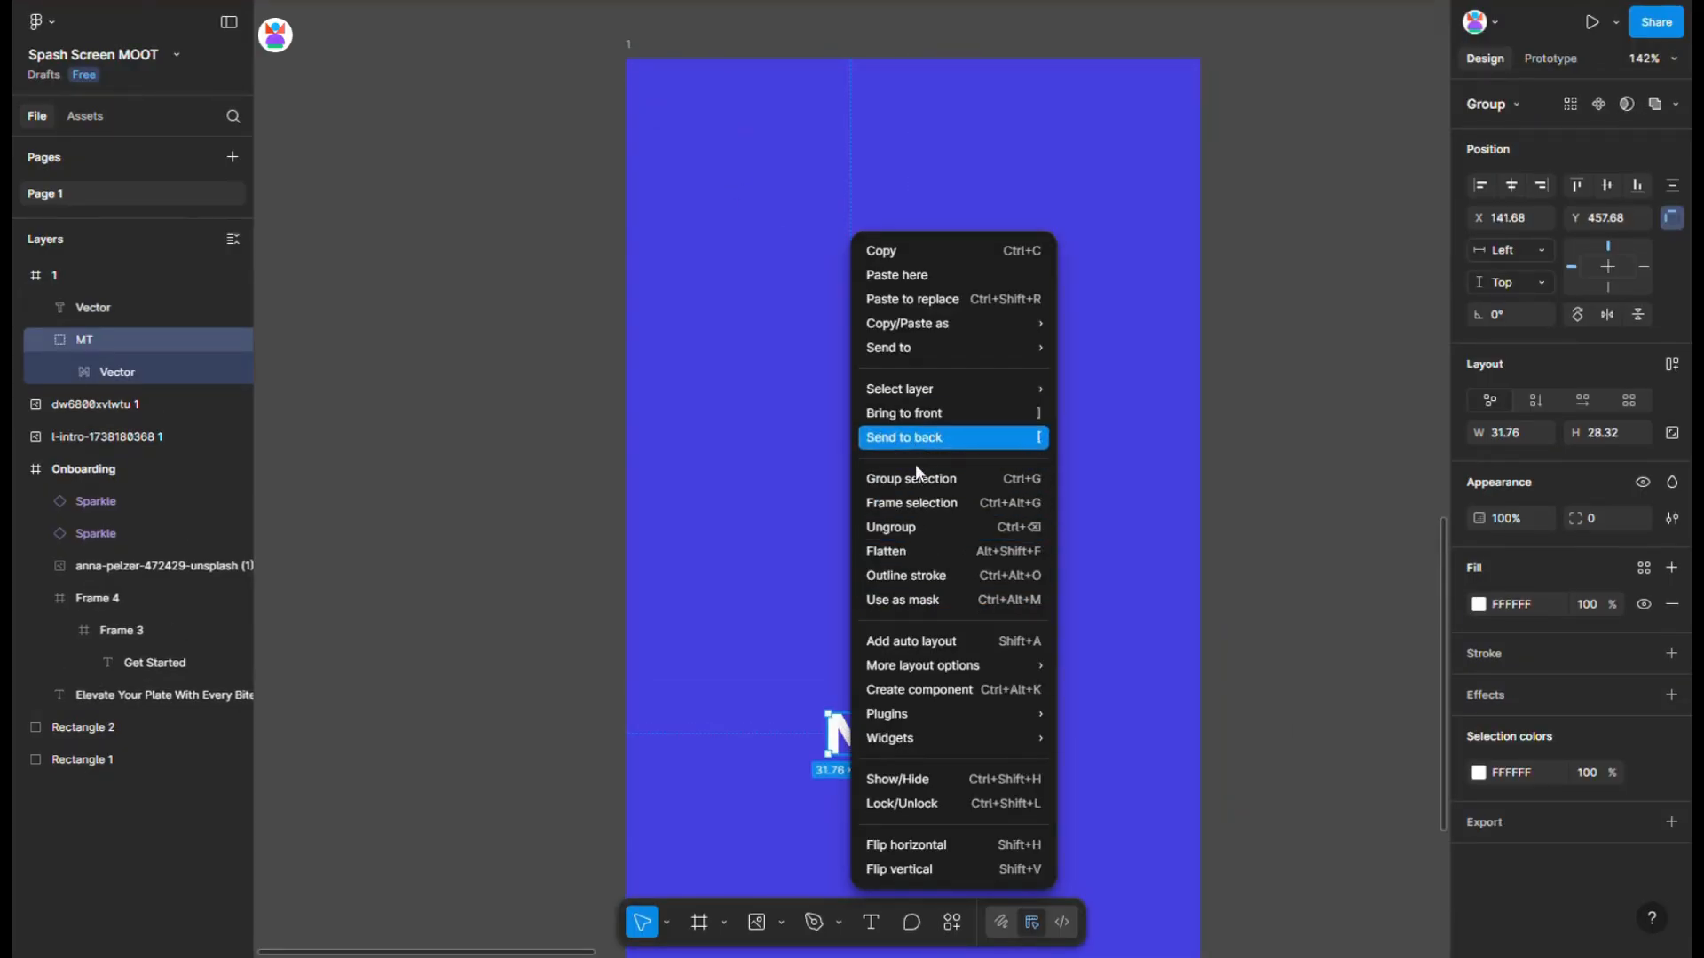
left_click(905, 526)
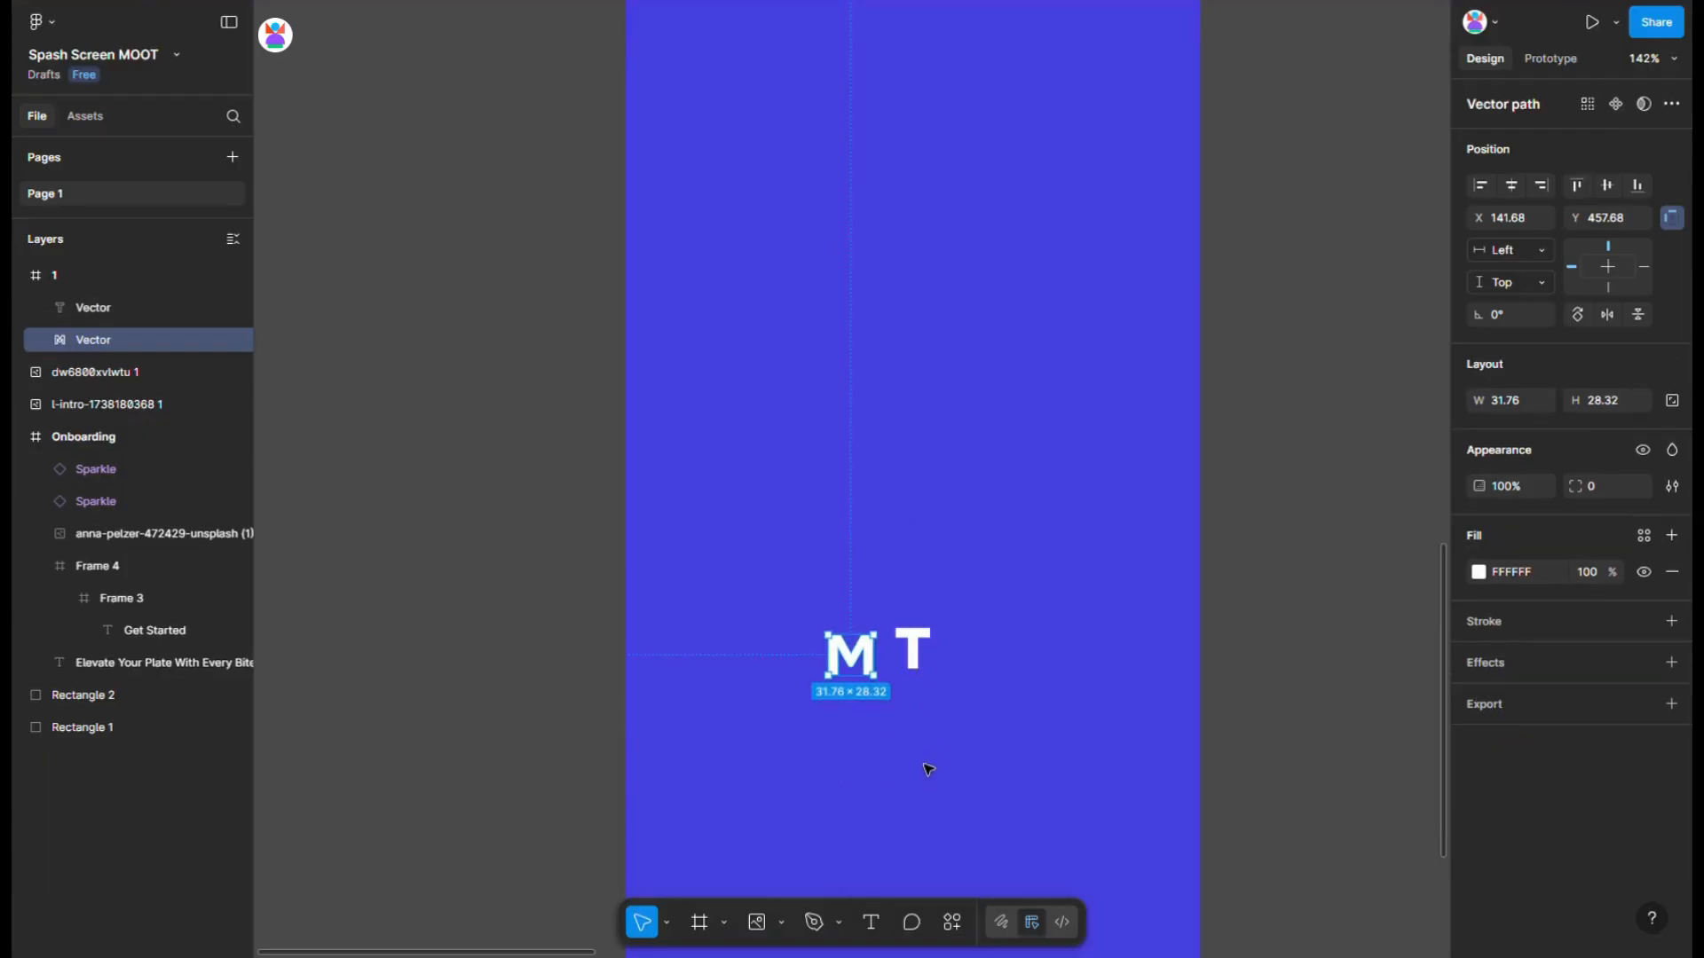
- Create a 40 × 40 frame near the letters and set its corner radius to 5
scroll(928, 768, "up", 5)
left_click(922, 723)
key("f")
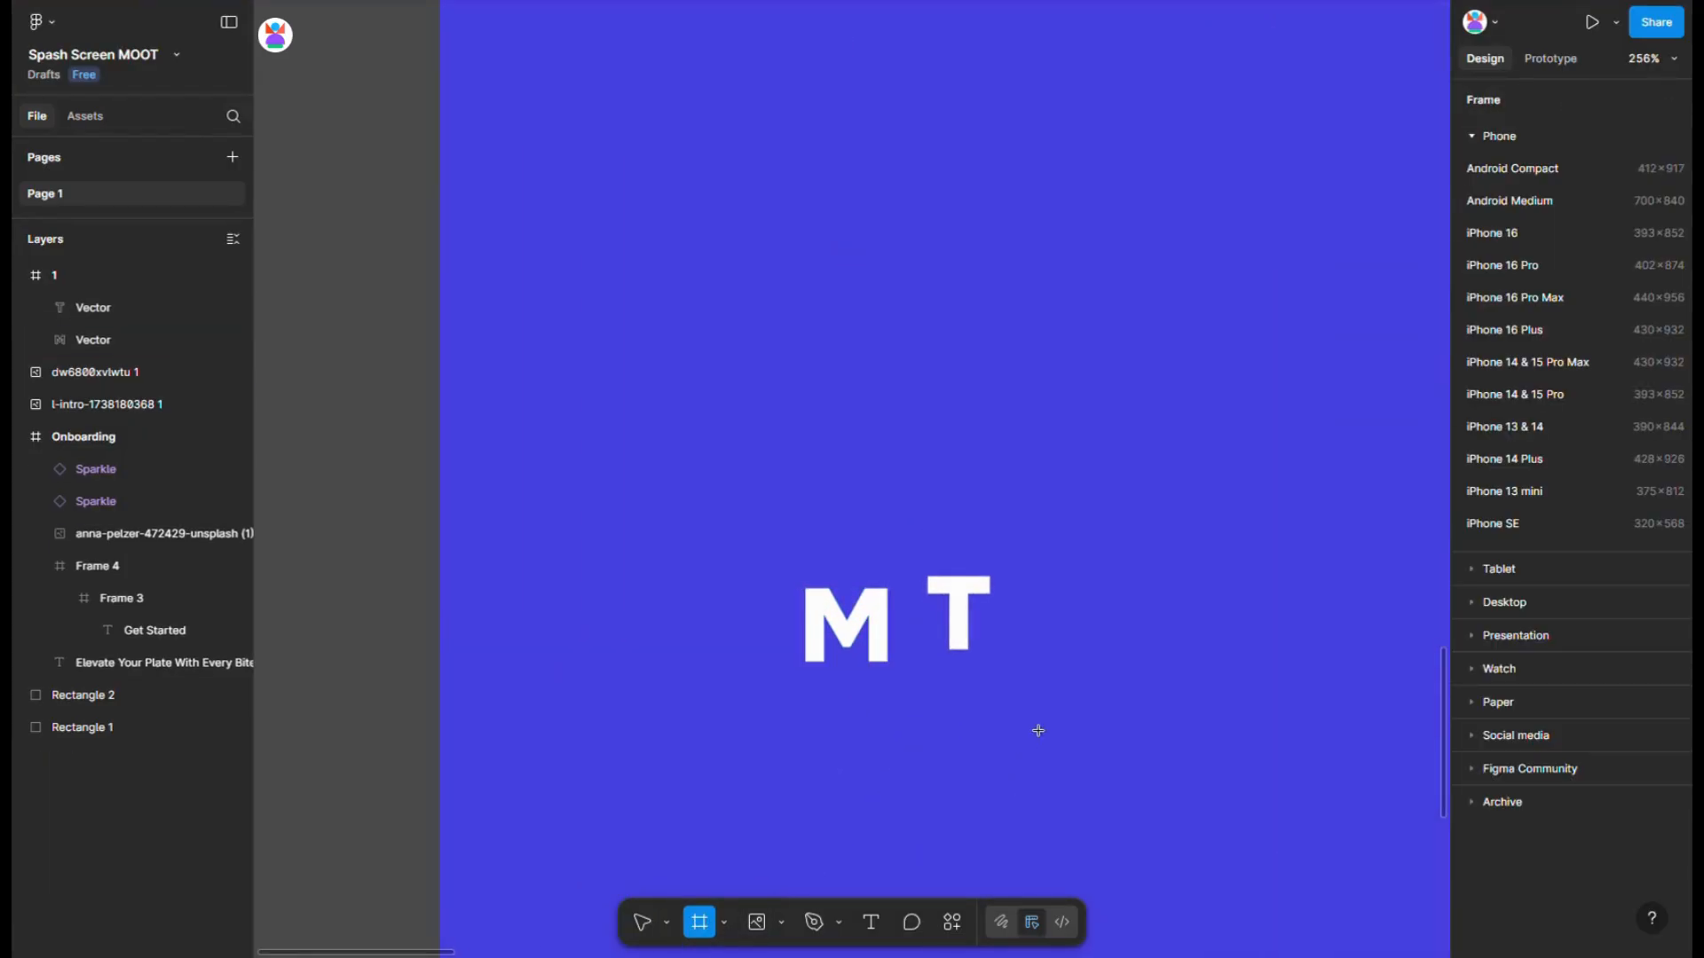
left_click(1047, 701)
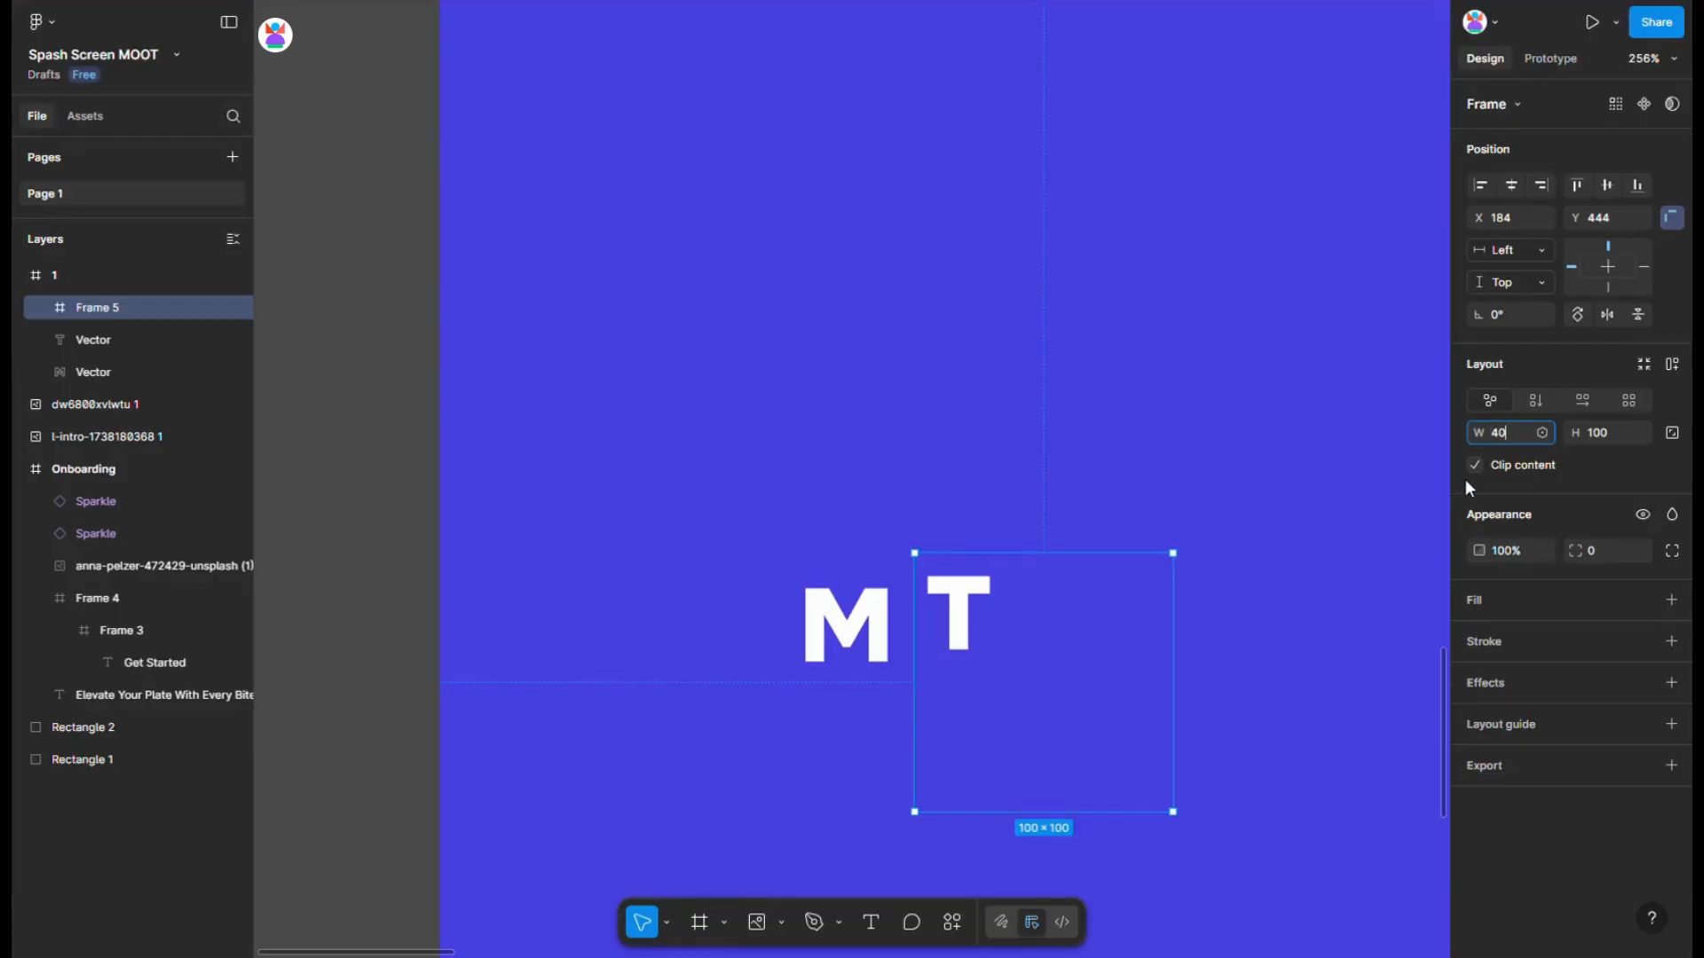
key("Tab")
type("40")
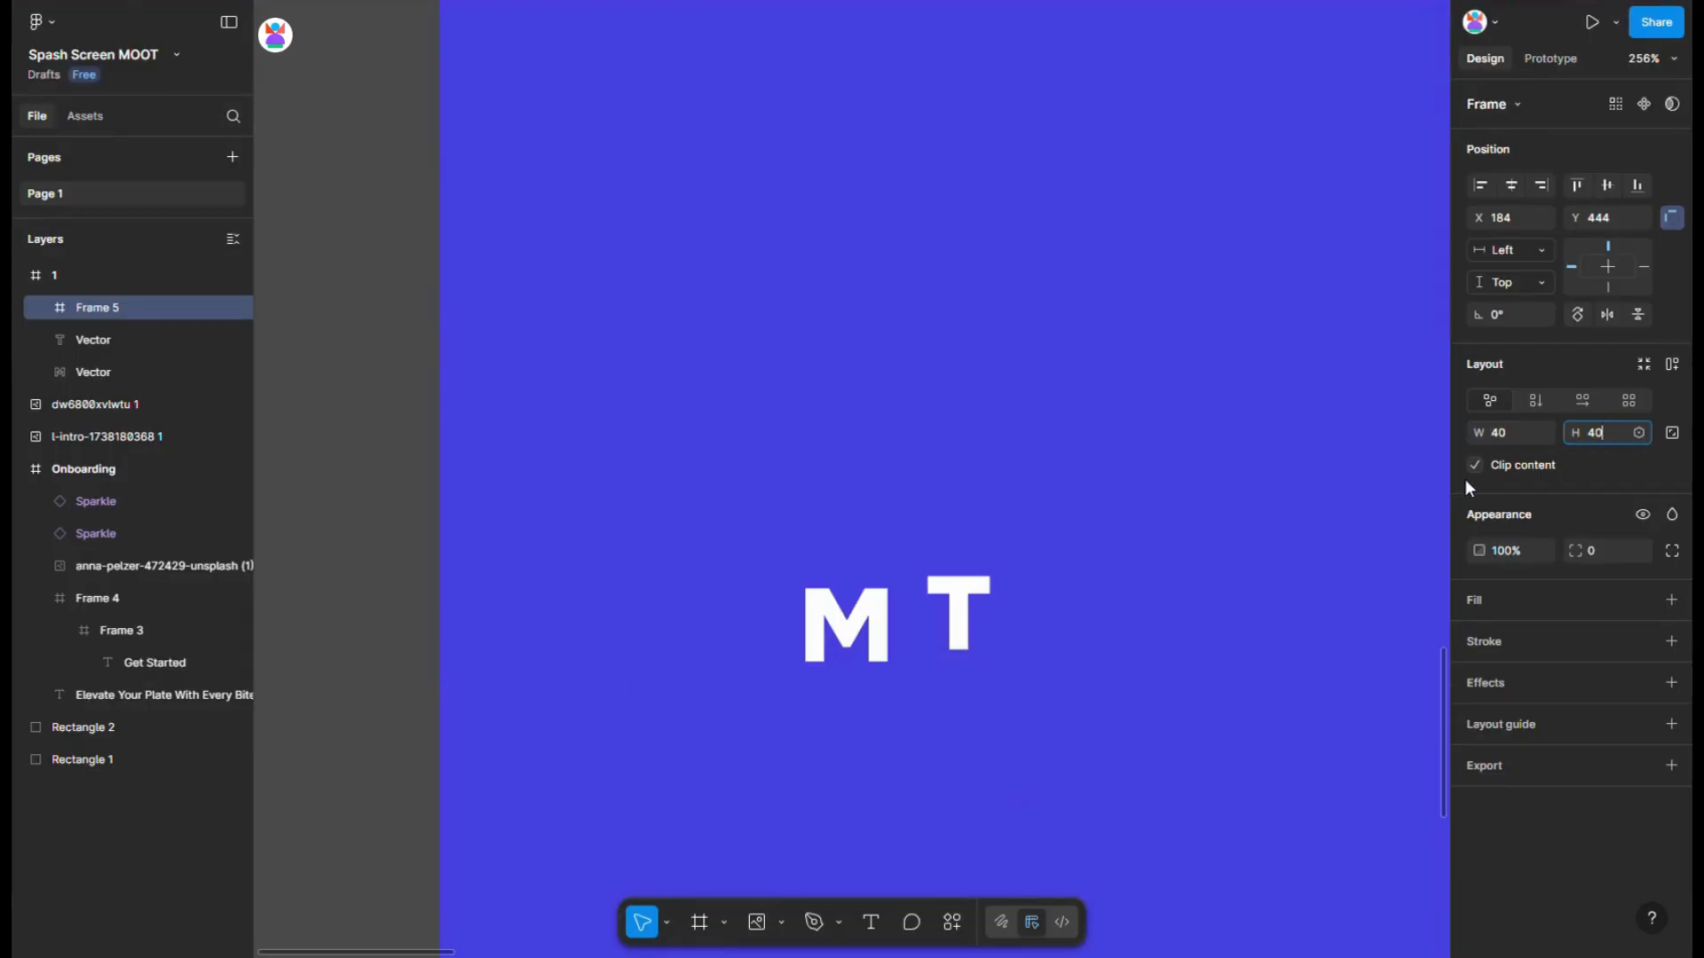
left_click(1593, 551)
scroll(941, 678, "up", 1)
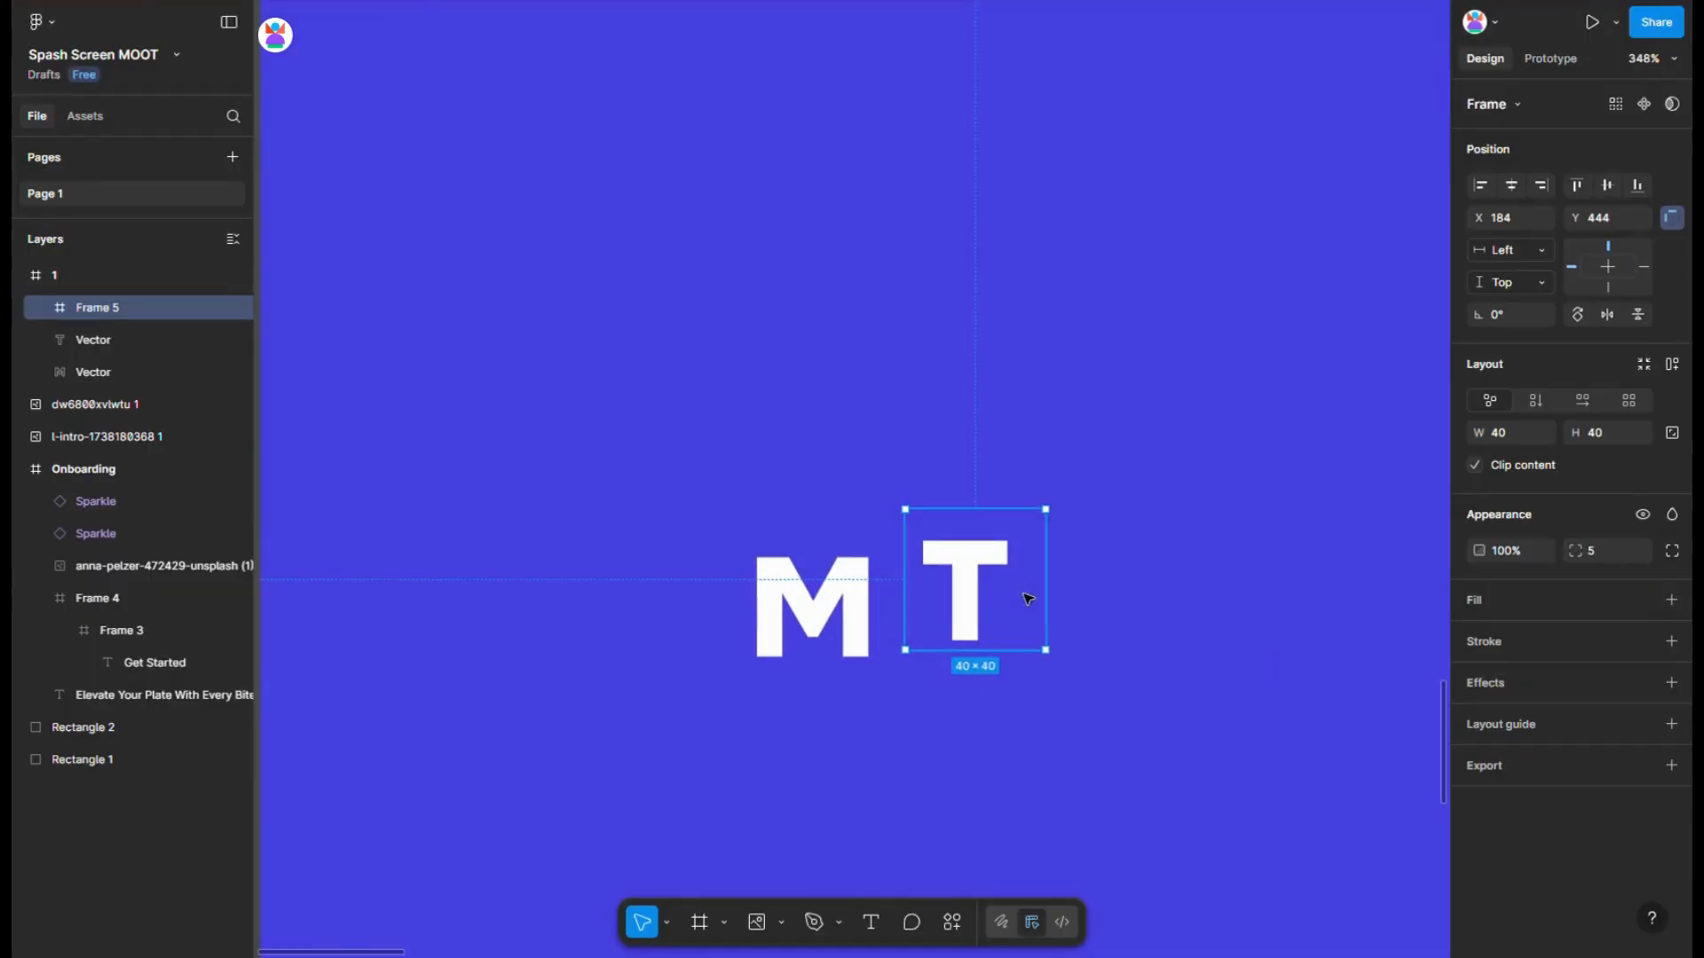
- Move the 40 × 40 frame to the right of the T and fill it with light pink FFBDBD
left_click_drag(1025, 595, 1174, 644)
left_click(1485, 603)
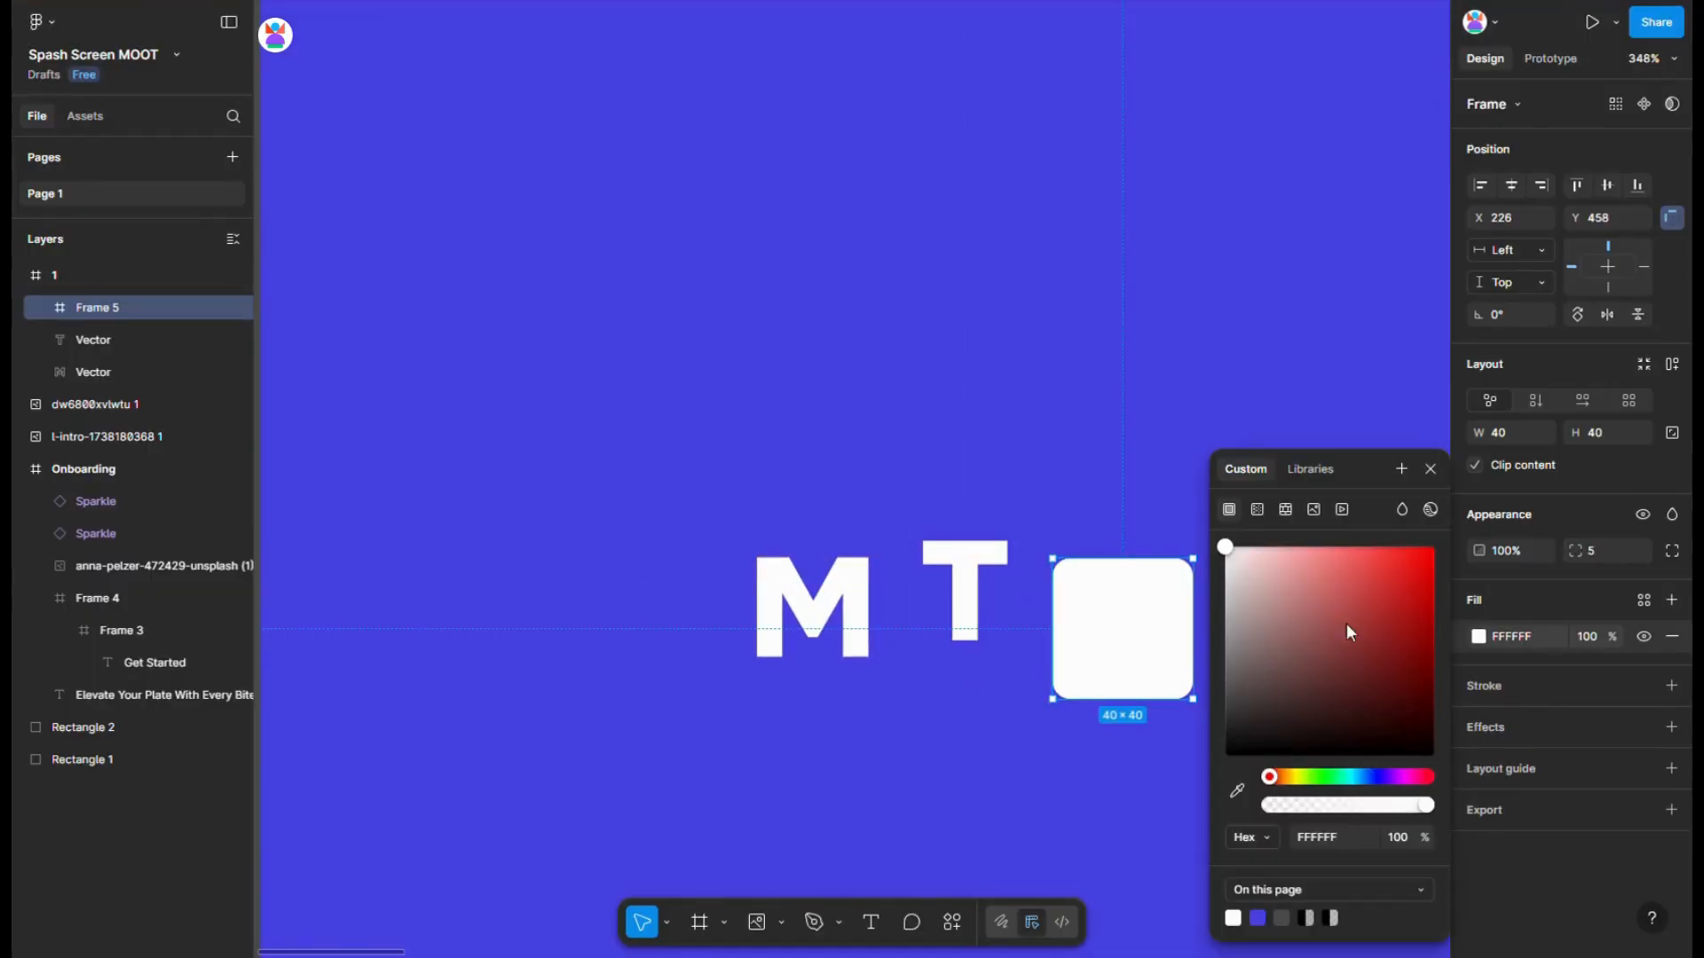
left_click(1287, 566)
left_click(1118, 498)
- Place the M inside the pink frame and enlarge it to 40 × 35 so it spans the frame's width
left_click_drag(840, 612, 1143, 624)
scroll(1143, 628, "up", 5)
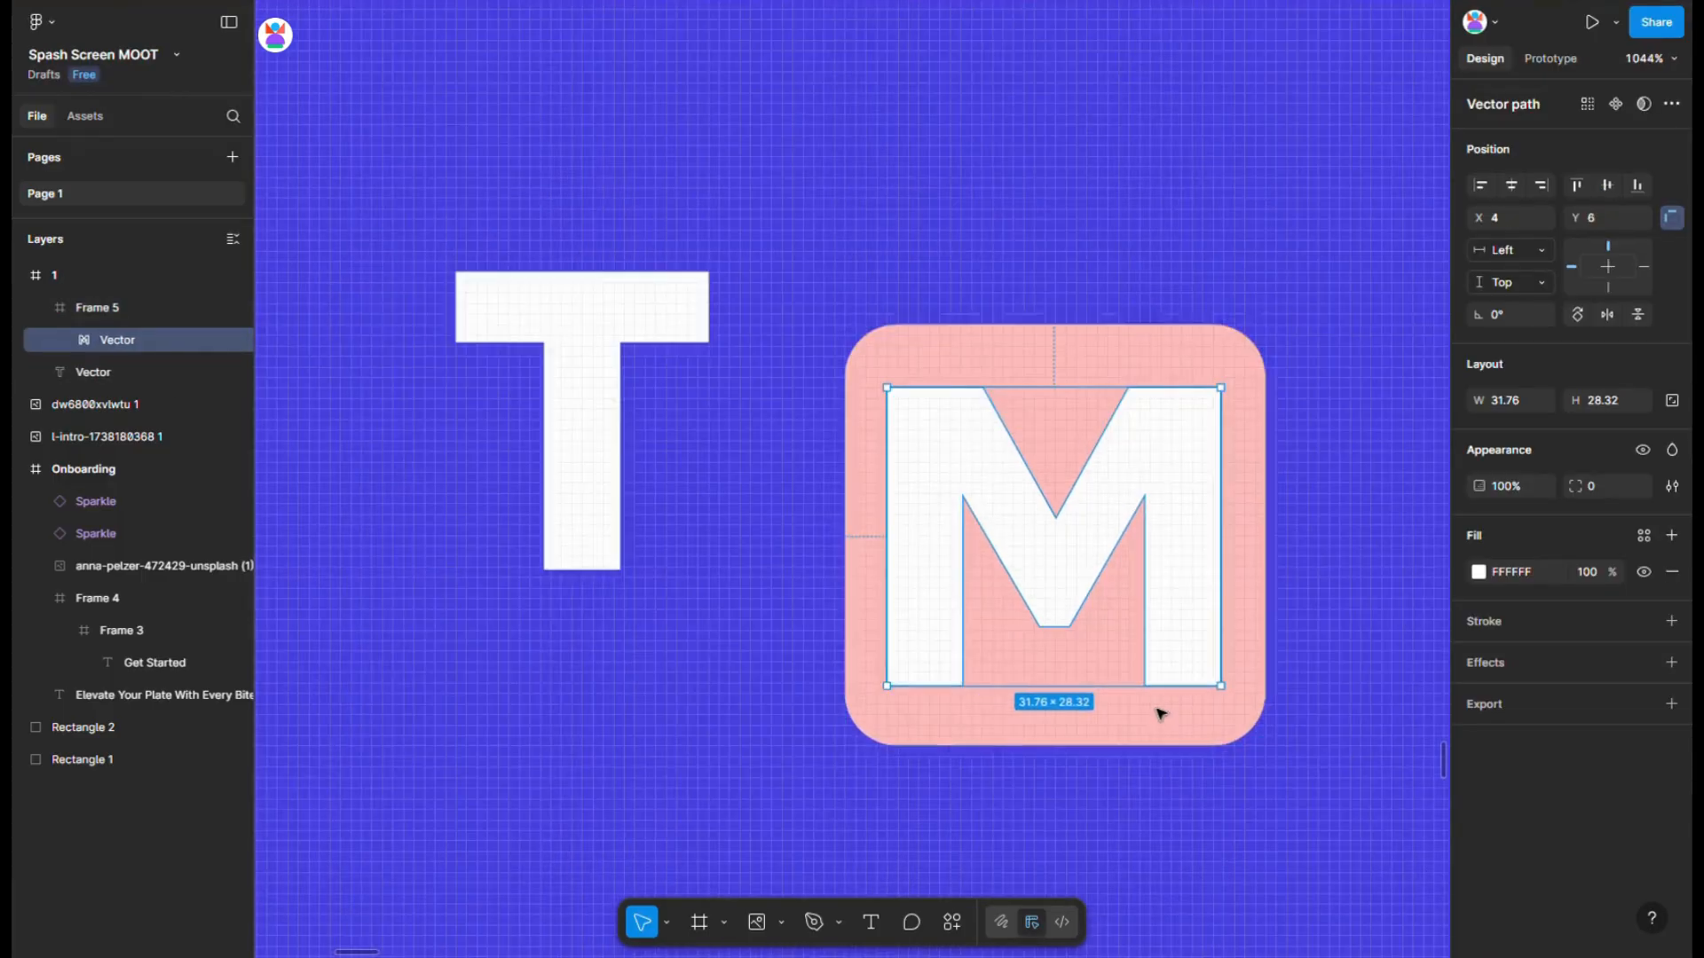
left_click_drag(1114, 697, 1126, 760)
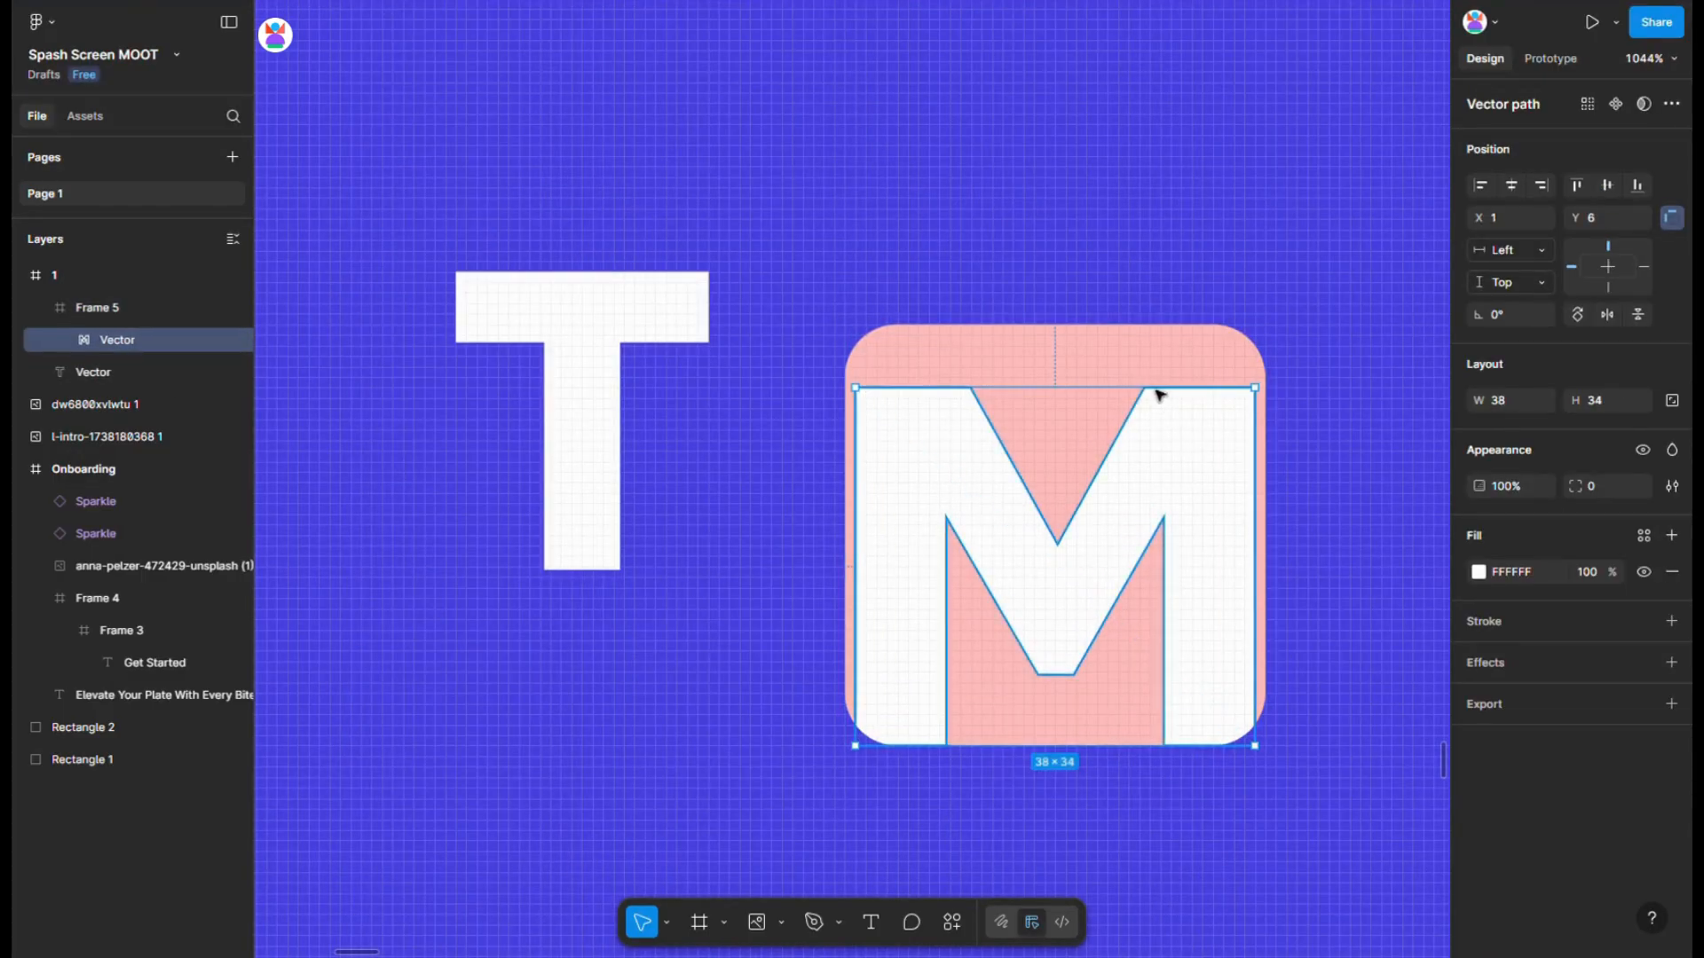
left_click_drag(1070, 408, 1070, 397)
double_click(981, 475)
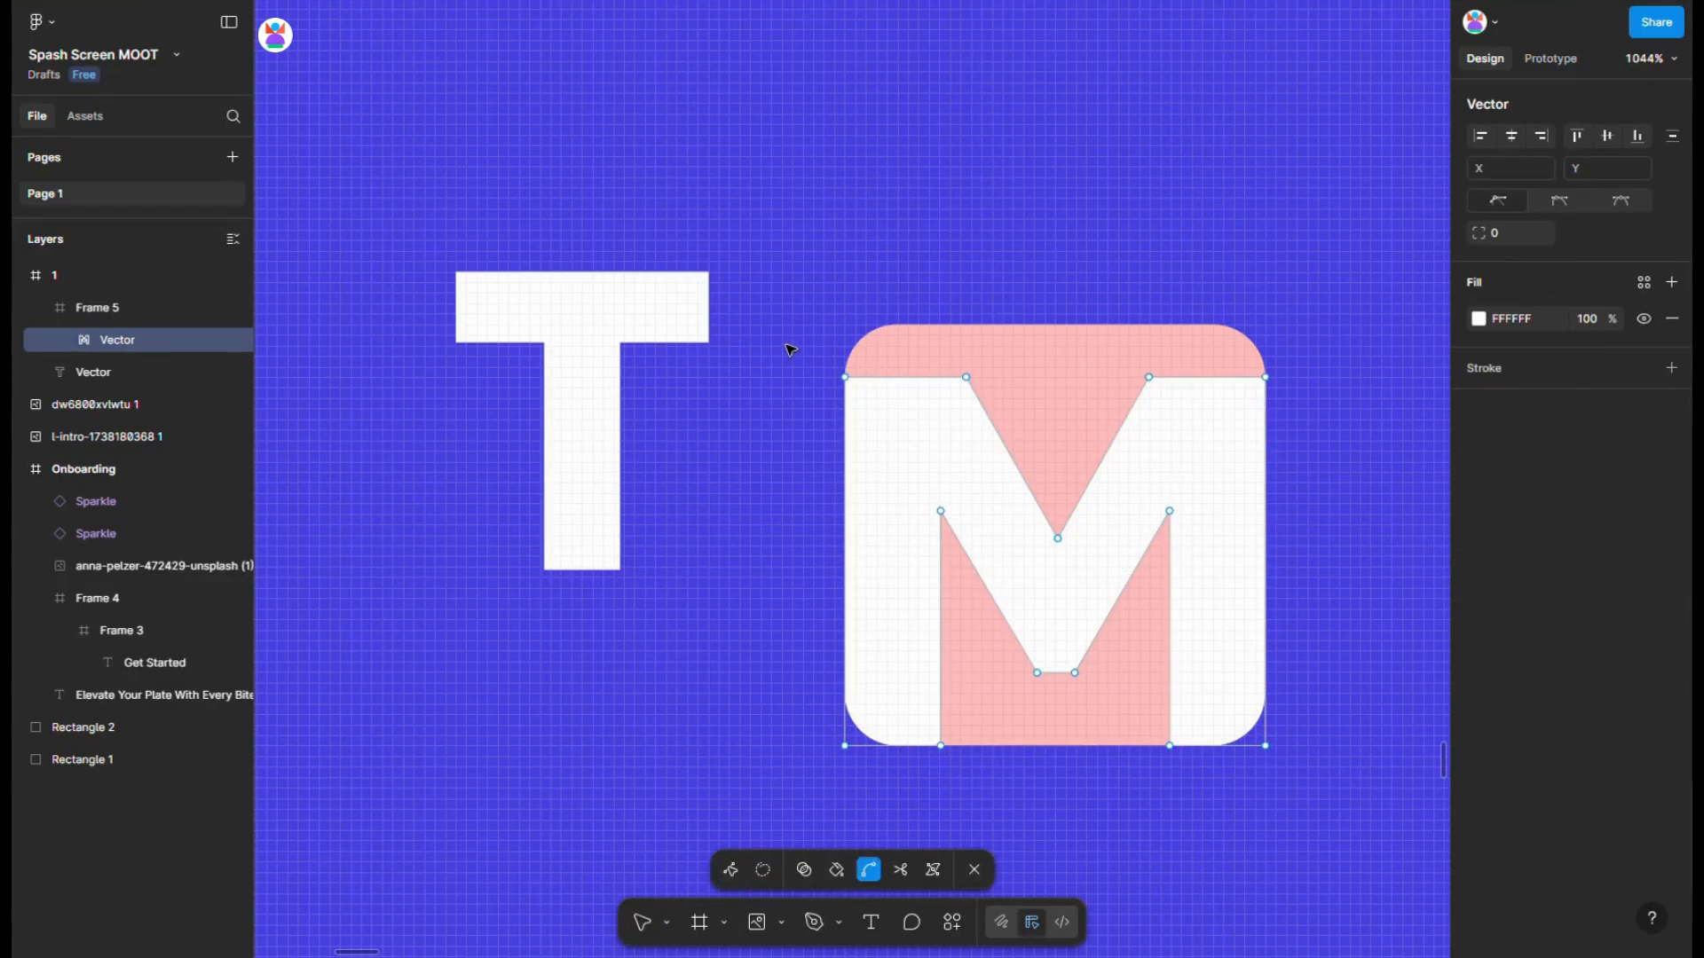
key("Escape")
- Align the M to the top of the pink frame and extend its lower points to Y 40
left_click(1575, 191)
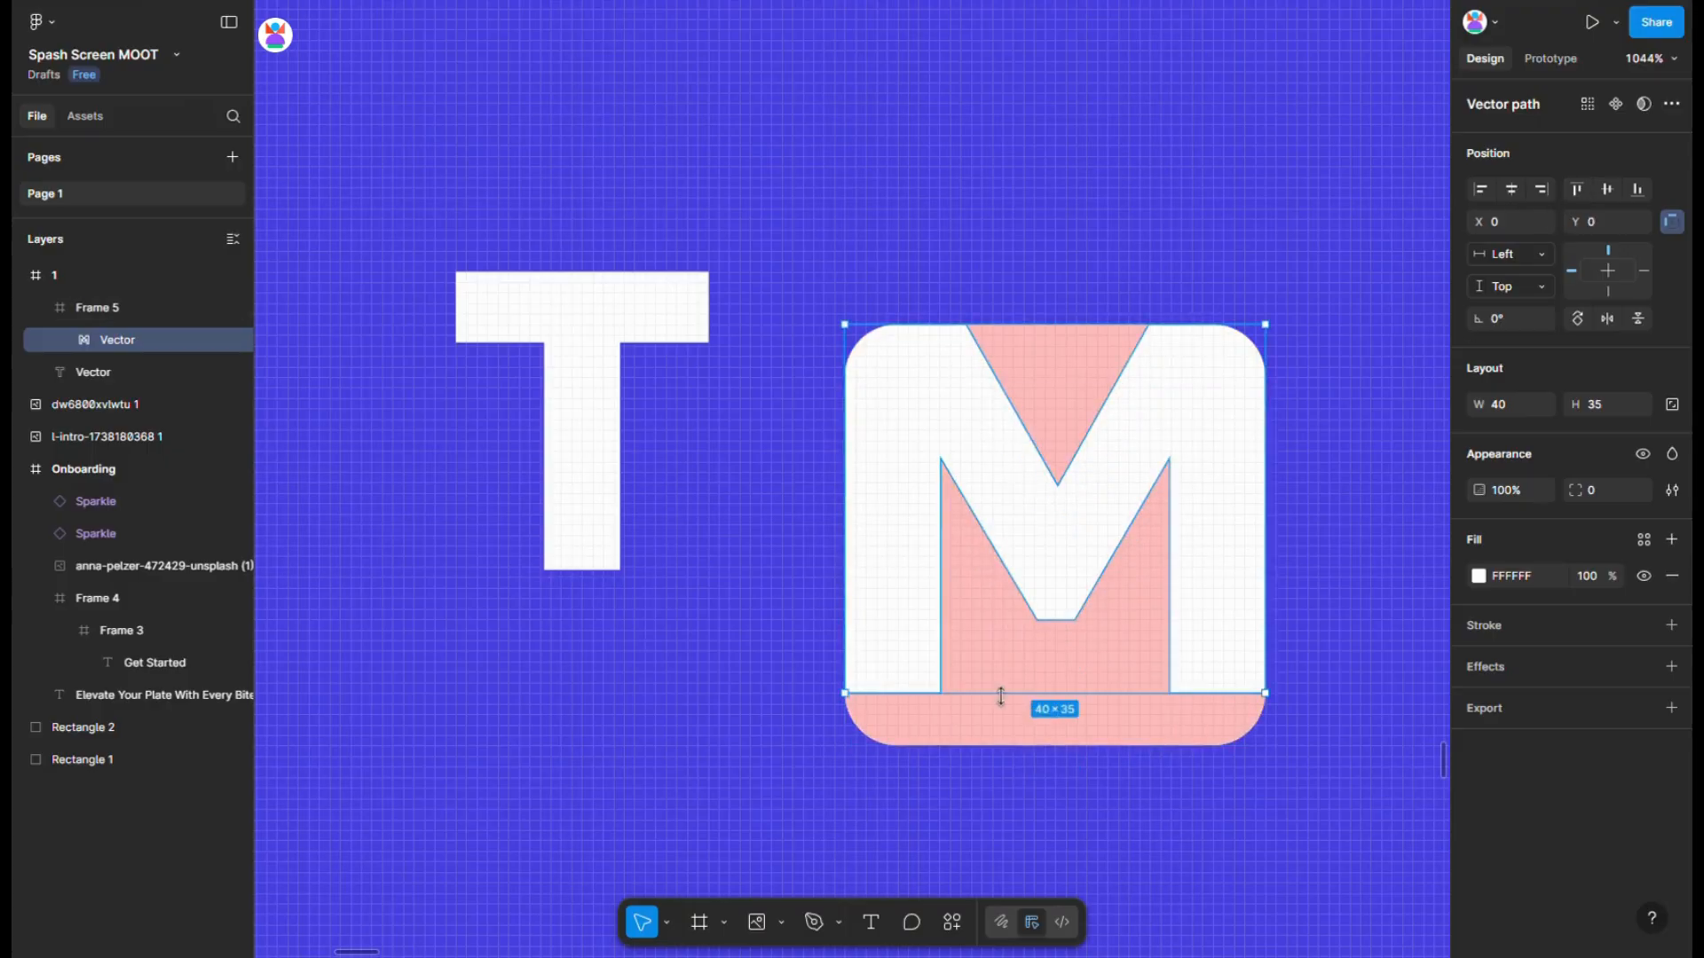
double_click(889, 637)
left_click_drag(799, 659, 1210, 742)
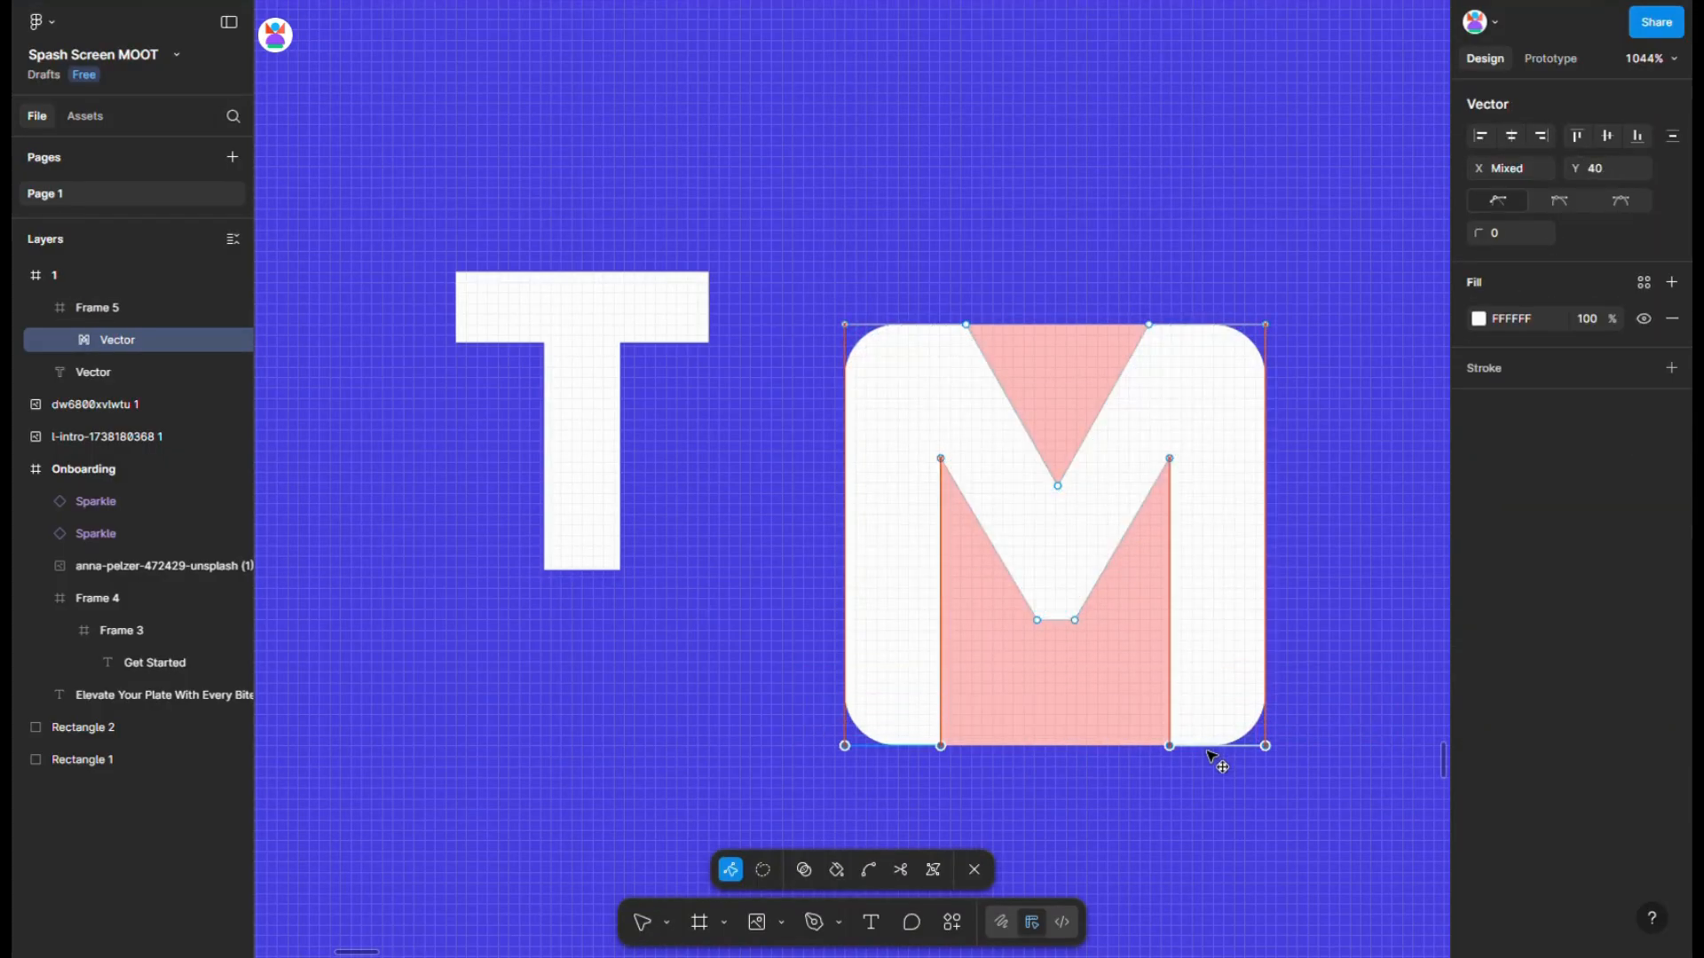
key("Escape")
- Move the M out of the pink frame and place the T inside the frame instead
scroll(1297, 772, "down", 5)
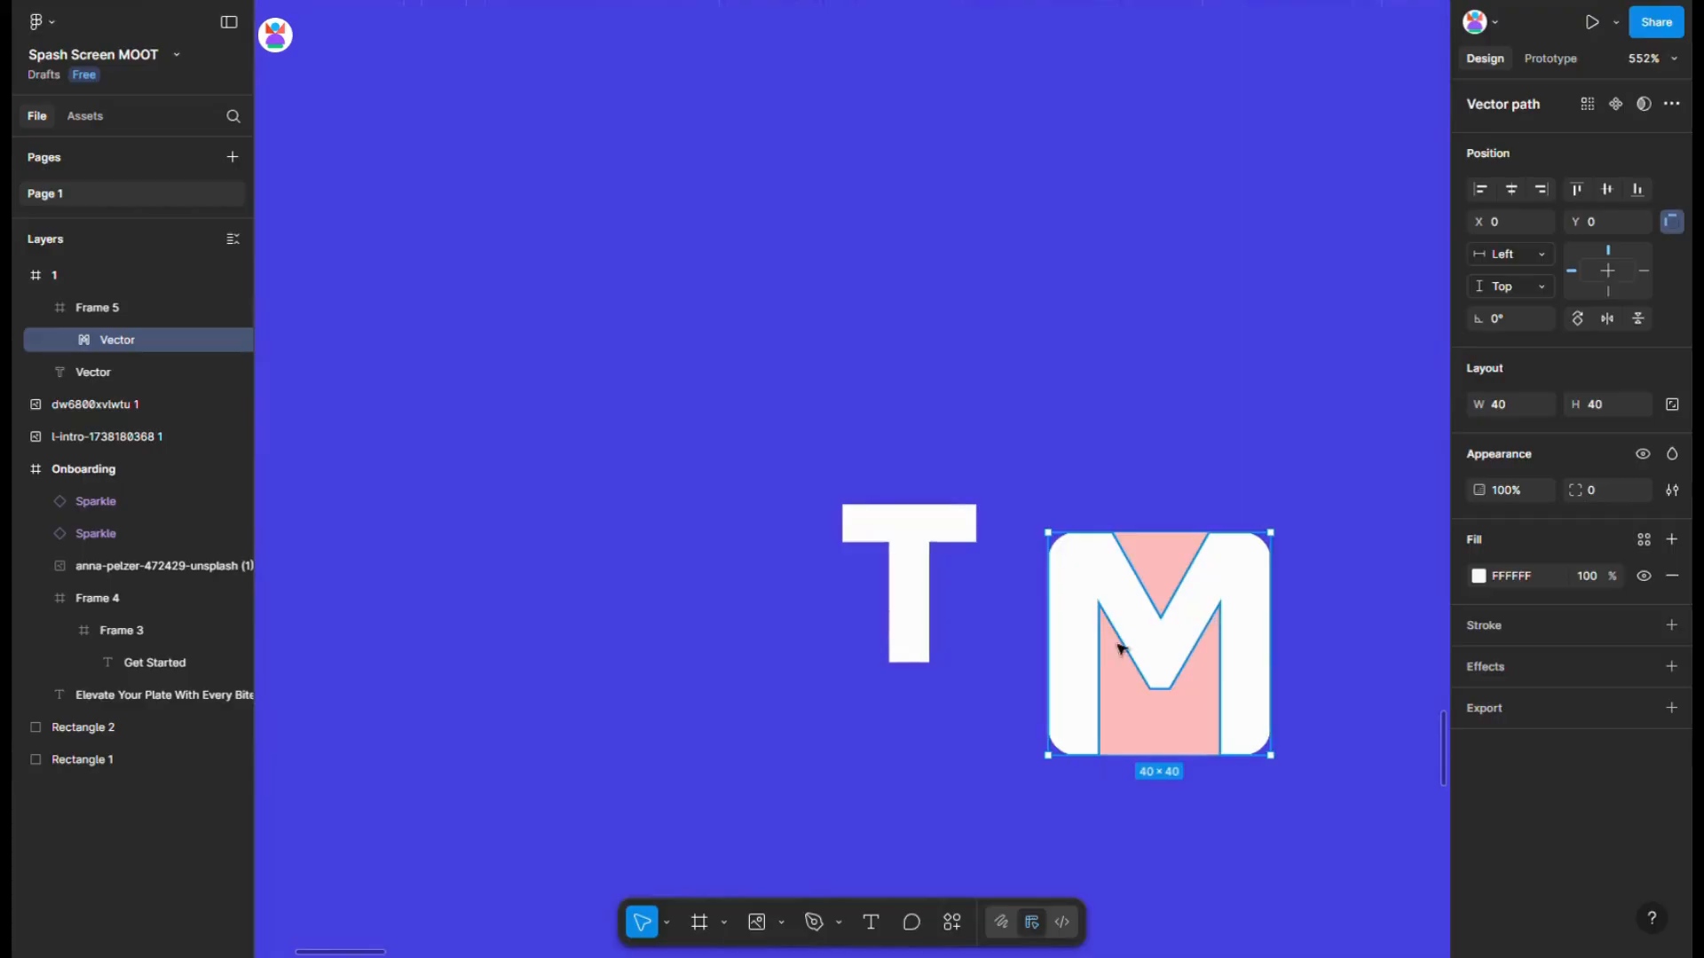
left_click_drag(1209, 619, 684, 588)
left_click(899, 572)
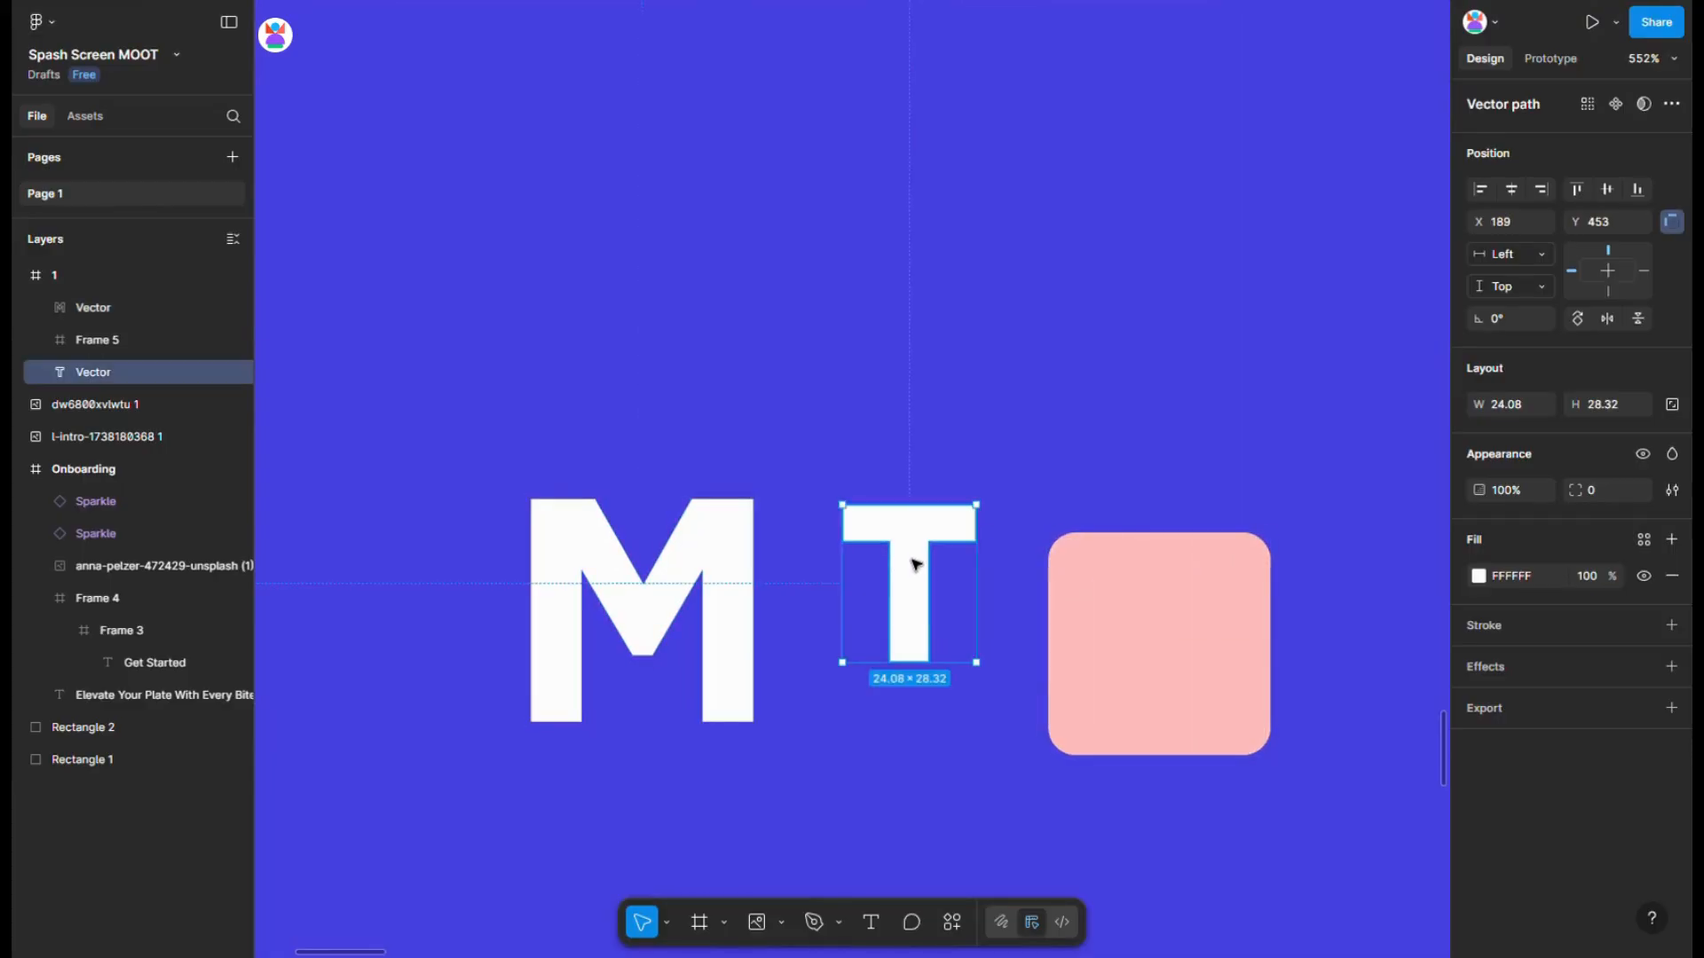
left_click_drag(917, 565, 1165, 622)
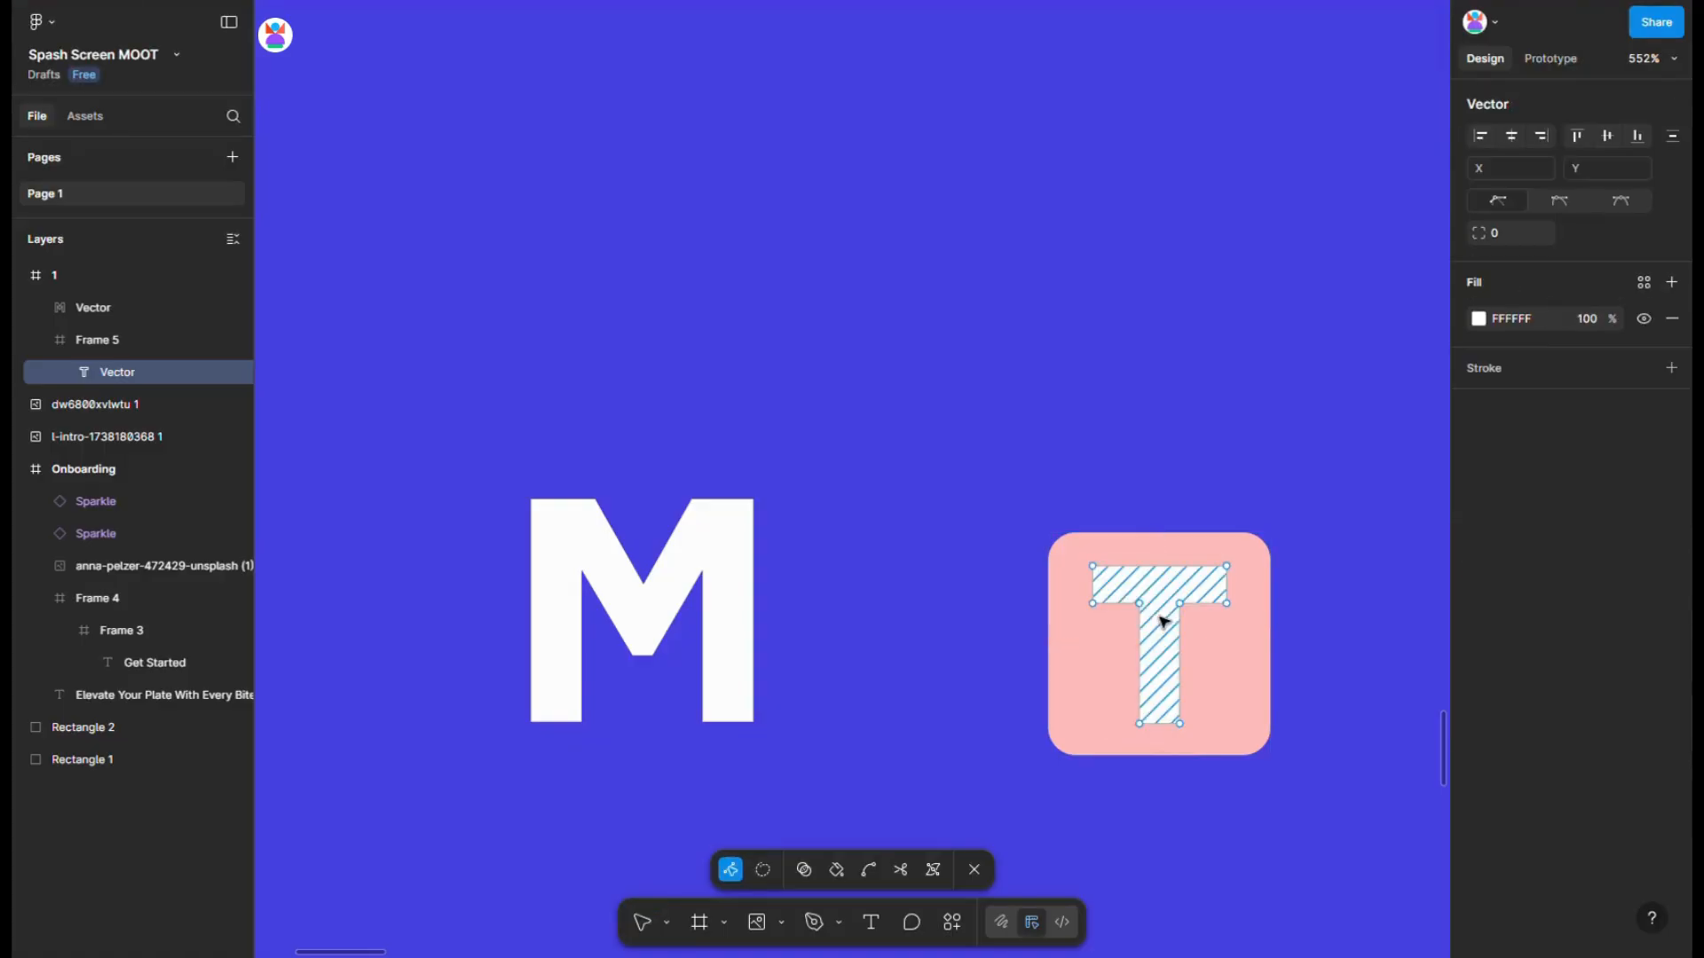
- Stretch the T to fill the 40 × 40 pink frame, adjusting its crossbar points, and move it out below the M
scroll(1255, 628, "up", 4)
left_click_drag(1118, 786, 1118, 839)
left_click_drag(1121, 537, 1125, 495)
double_click(1141, 537)
mouse_move(945, 477)
left_mouse_down()
mouse_move(1003, 602)
mouse_move(974, 552)
mouse_move(942, 551)
left_mouse_up()
key("Escape")
left_click_drag(1250, 544, 1275, 554)
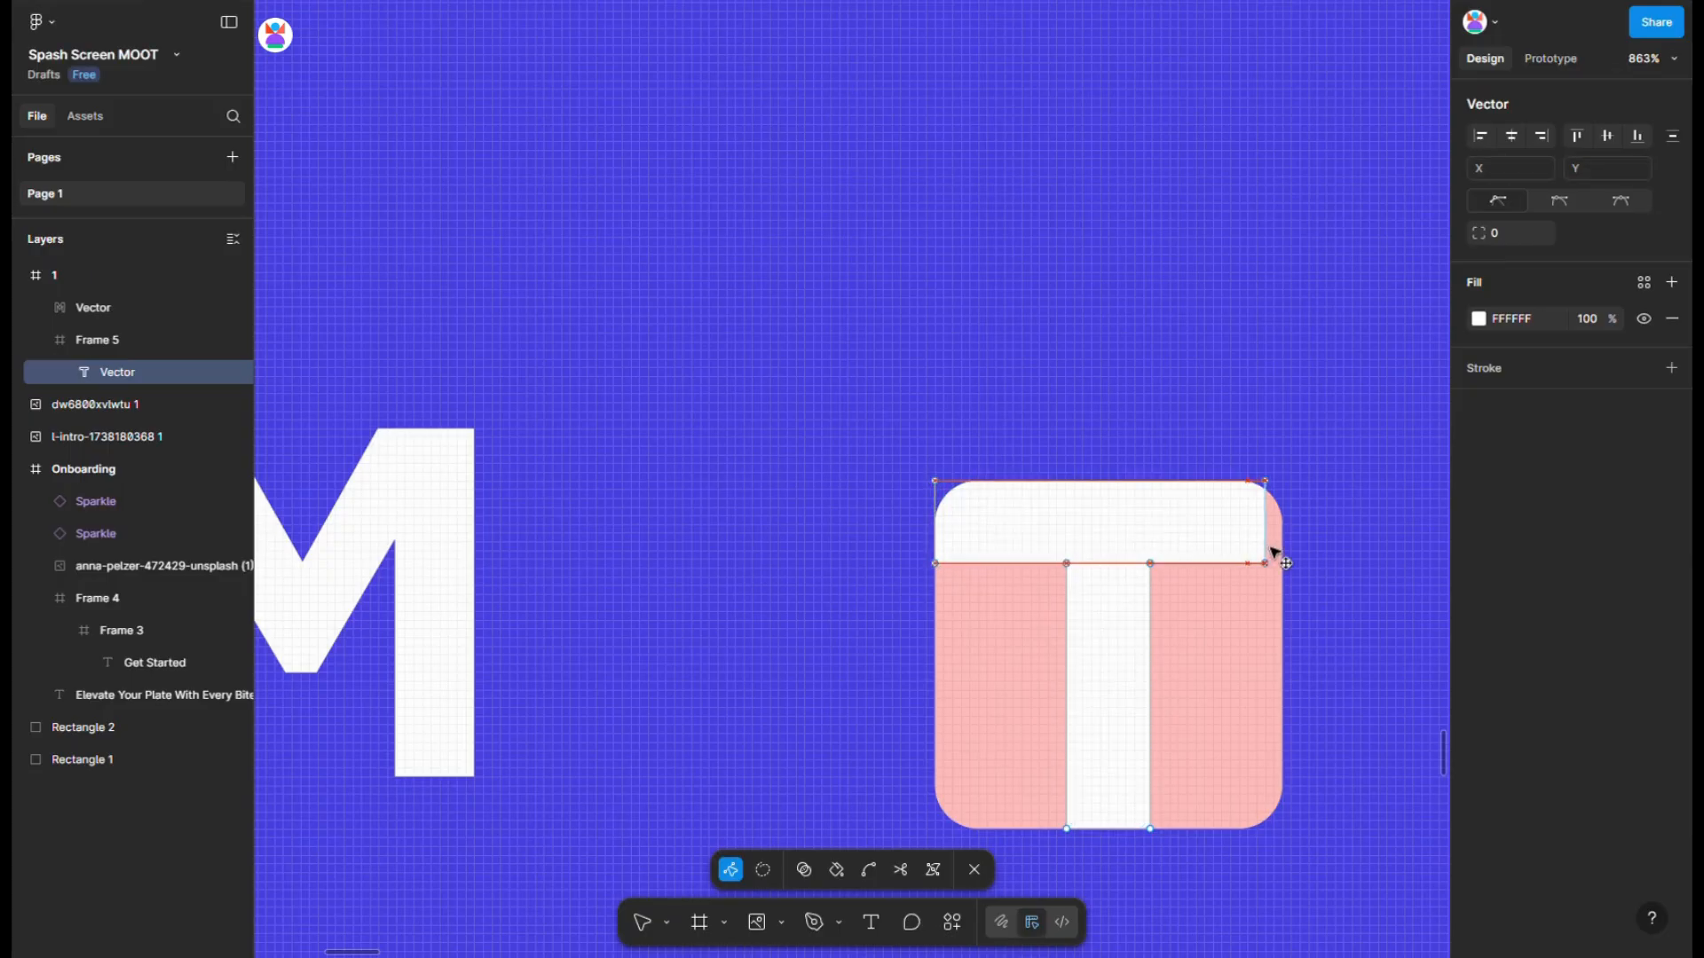
key("Escape")
scroll(1287, 648, "down", 5)
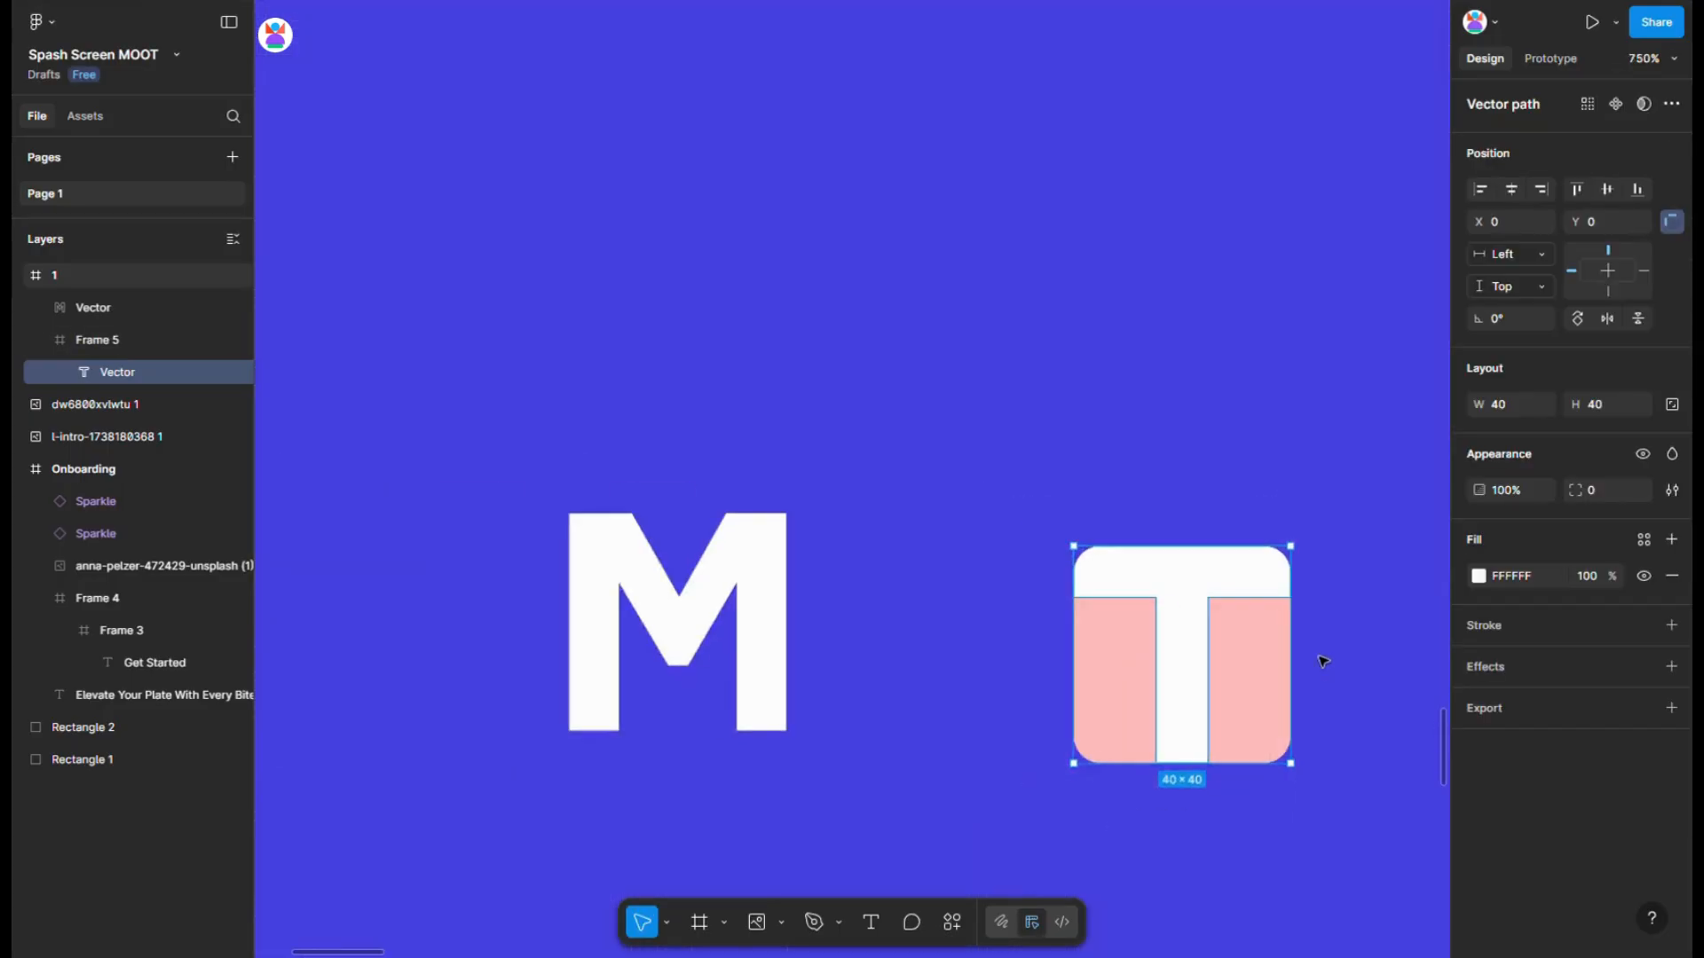
left_click_drag(1243, 627, 1091, 742)
- Change the pink square's fill to white FFFFFF and place it directly to the right of the M
left_click(1205, 688)
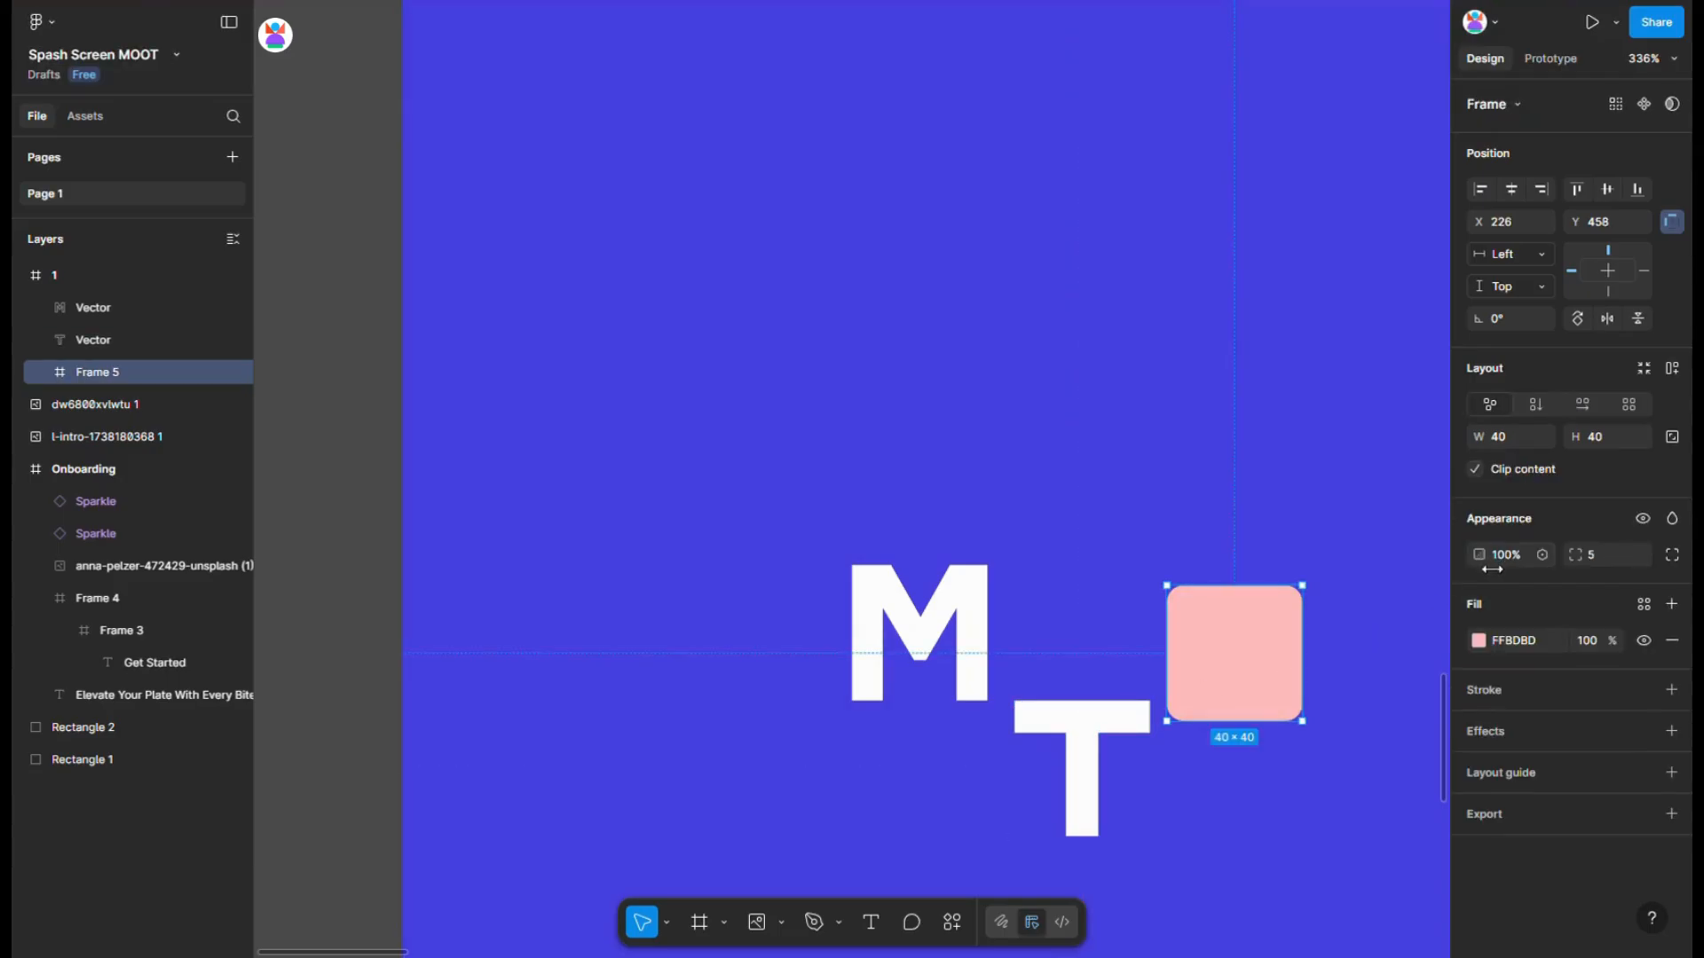
left_click(1477, 641)
left_click_drag(1279, 562, 1223, 545)
left_click_drag(1198, 632, 1032, 610)
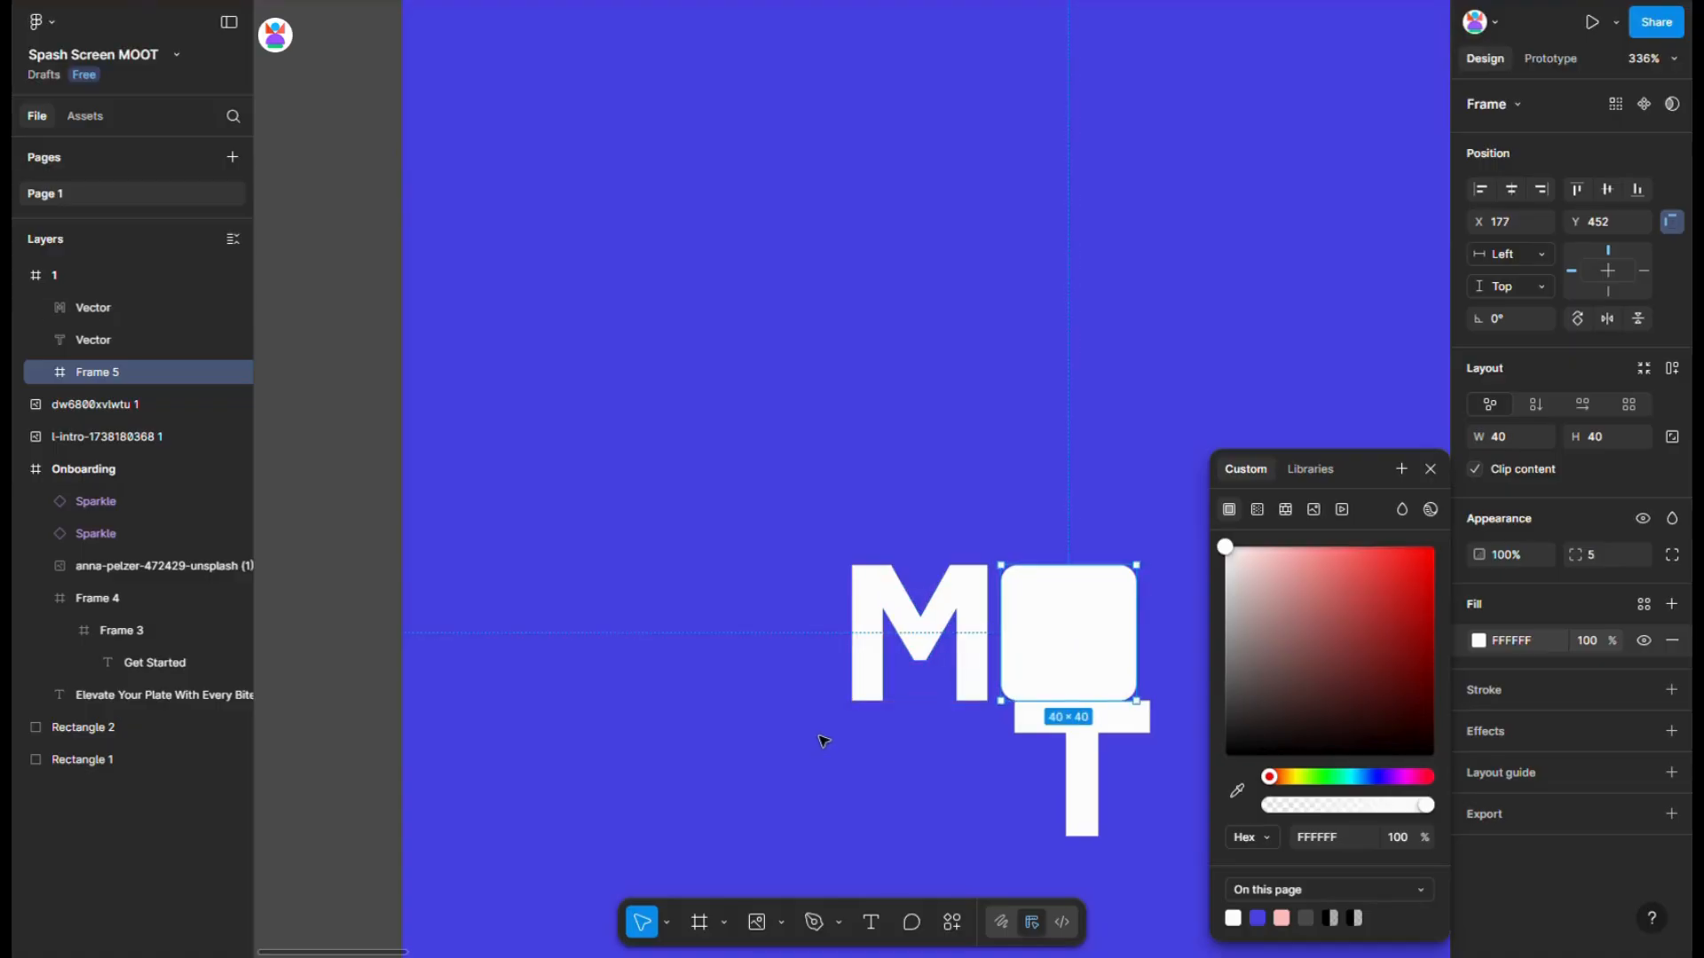
- Duplicate the white square below the M and place the T beside the copy, with 4 px gaps in the 2 × 2 logo
left_click_drag(1029, 696, 923, 781)
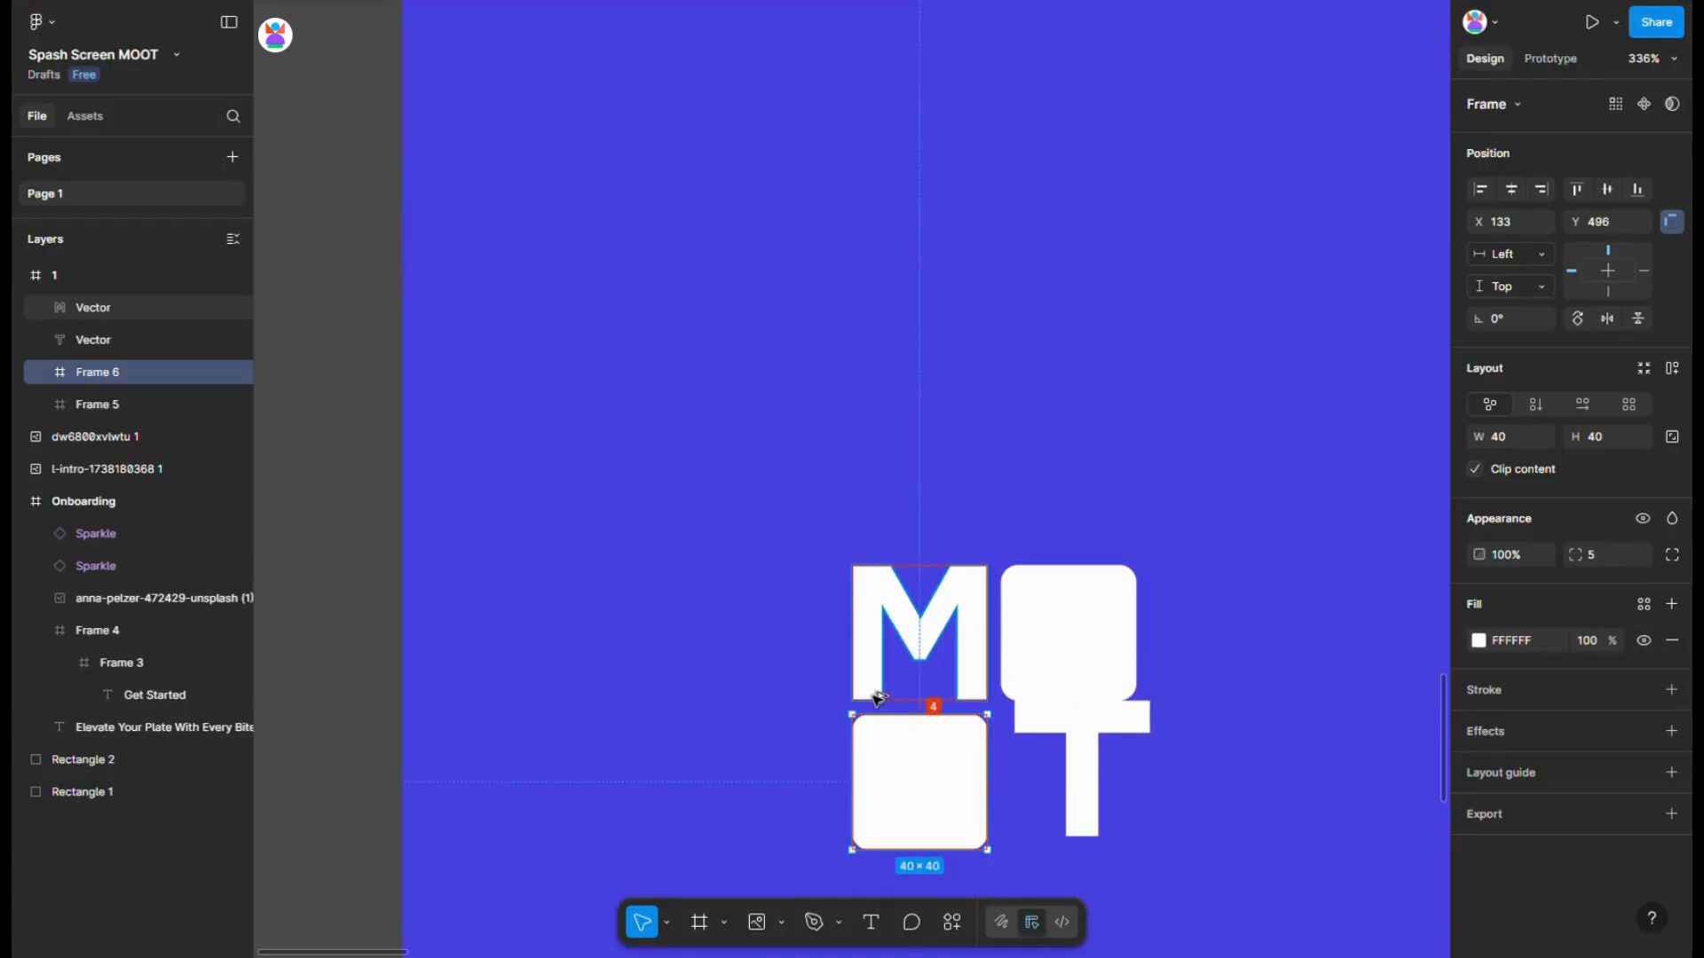
left_click_drag(1075, 751, 1068, 757)
scroll(760, 567, "down", 10)
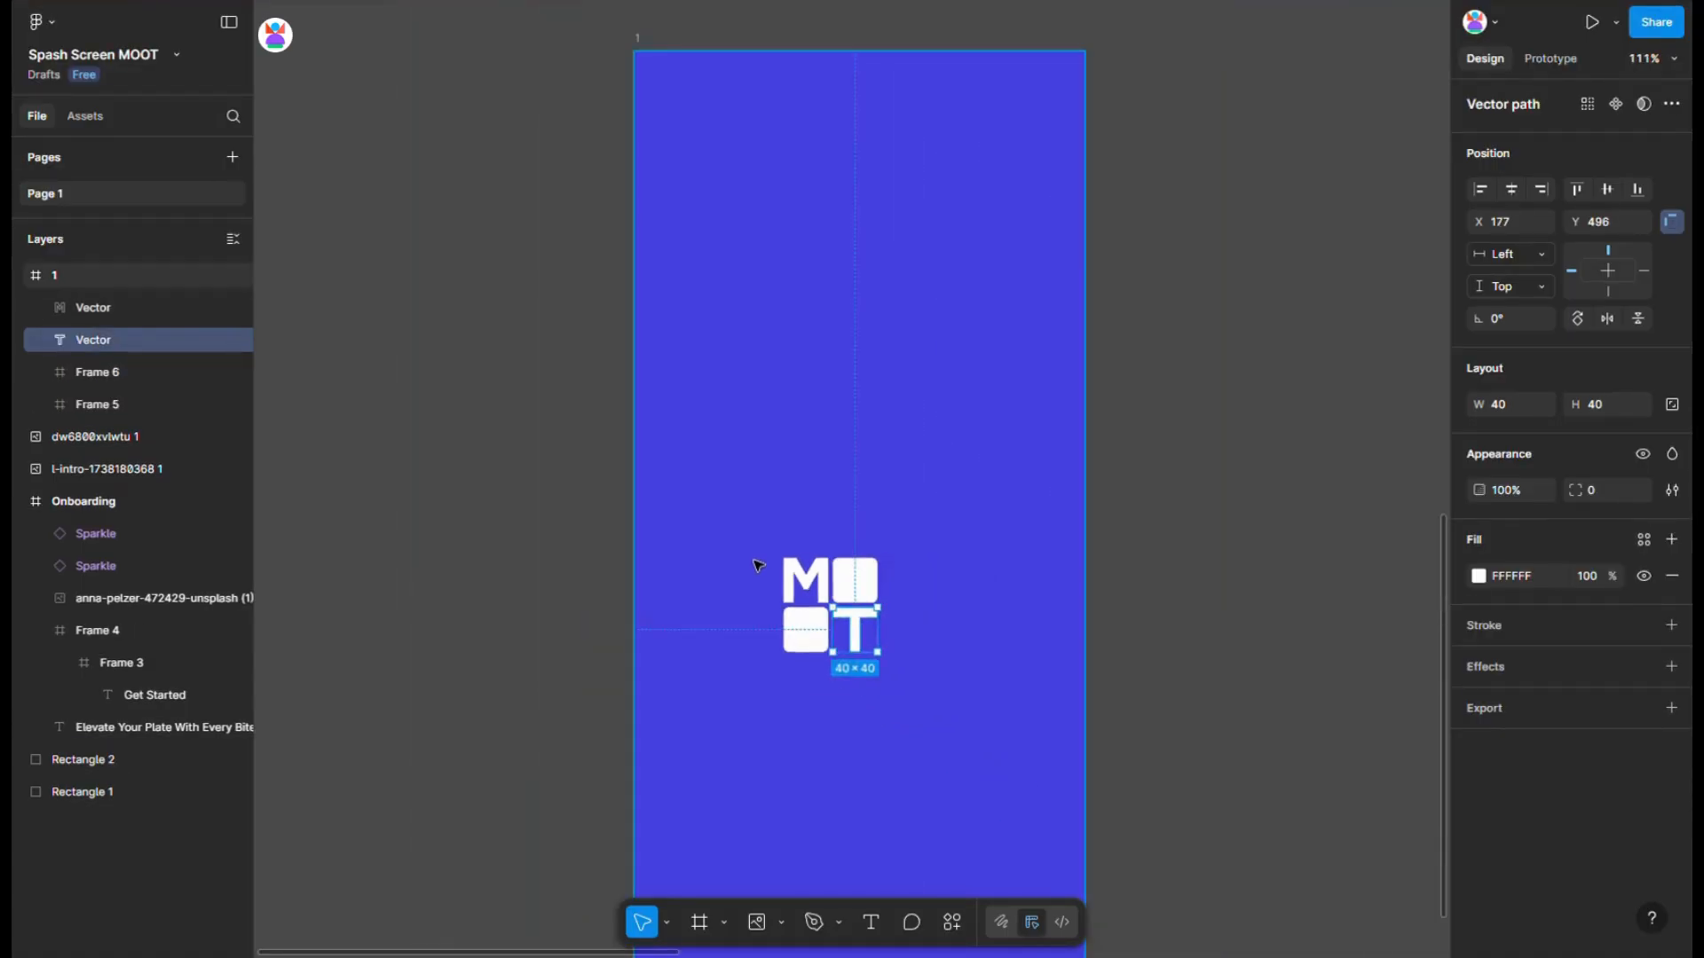
- Draw a 402 × 50 frame across the top edge of frame 1 and give it a white fill
left_click(919, 890)
left_click(700, 923)
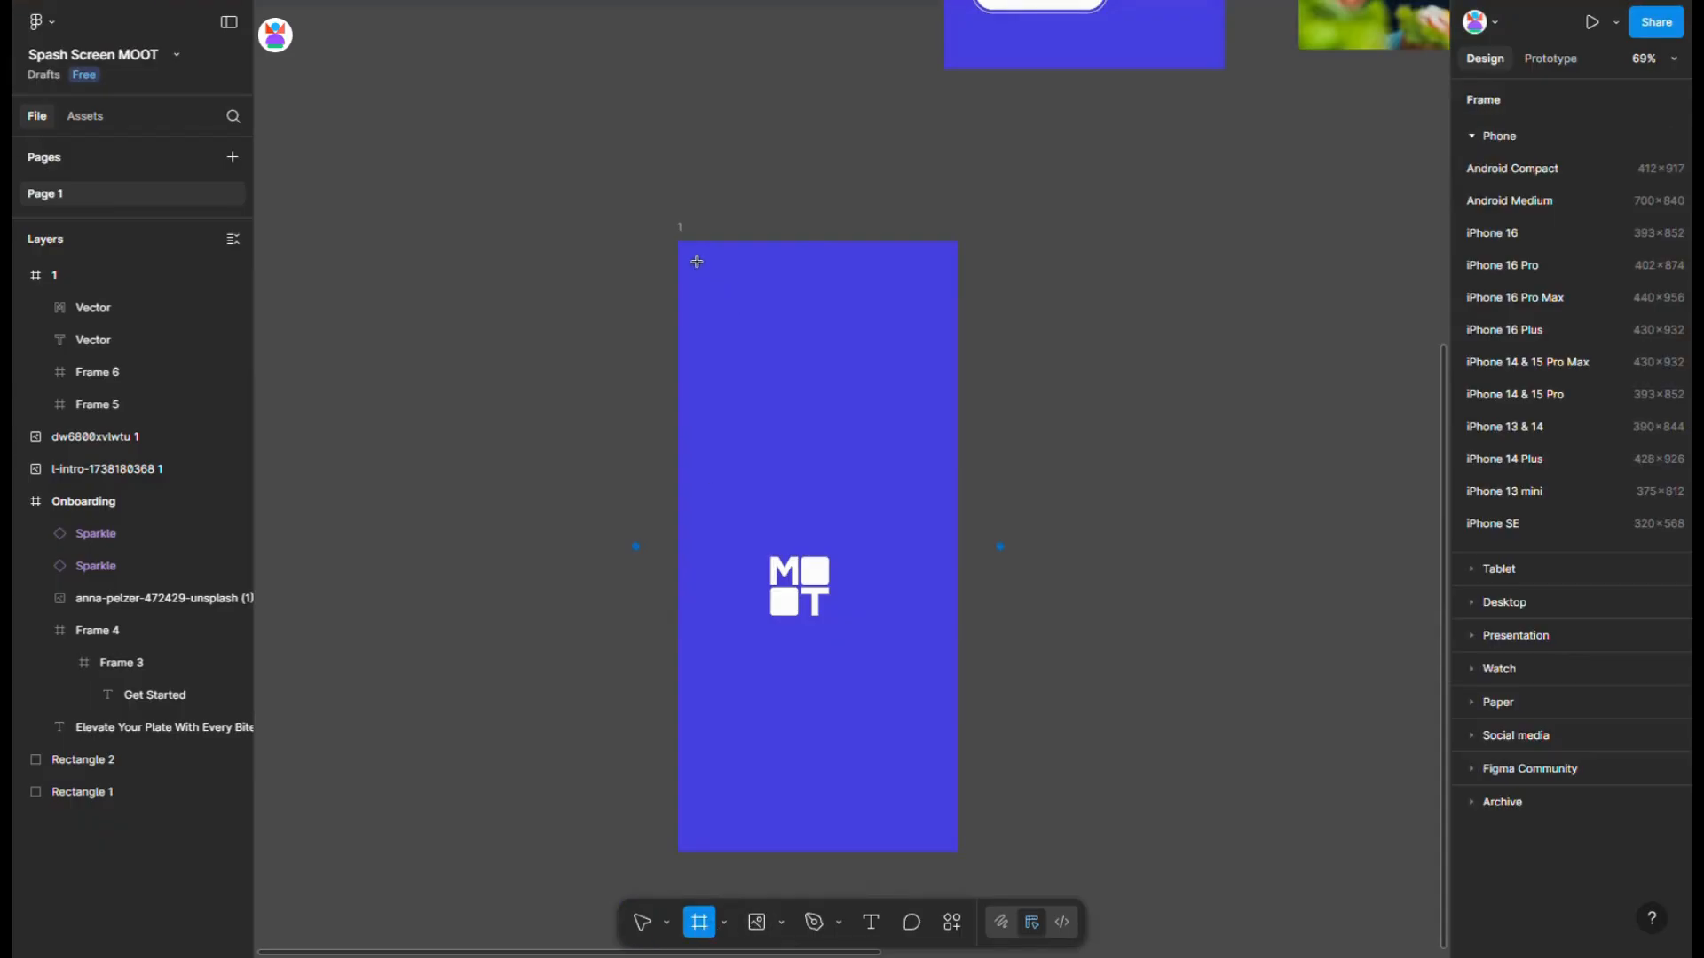
left_click_drag(678, 241, 943, 284)
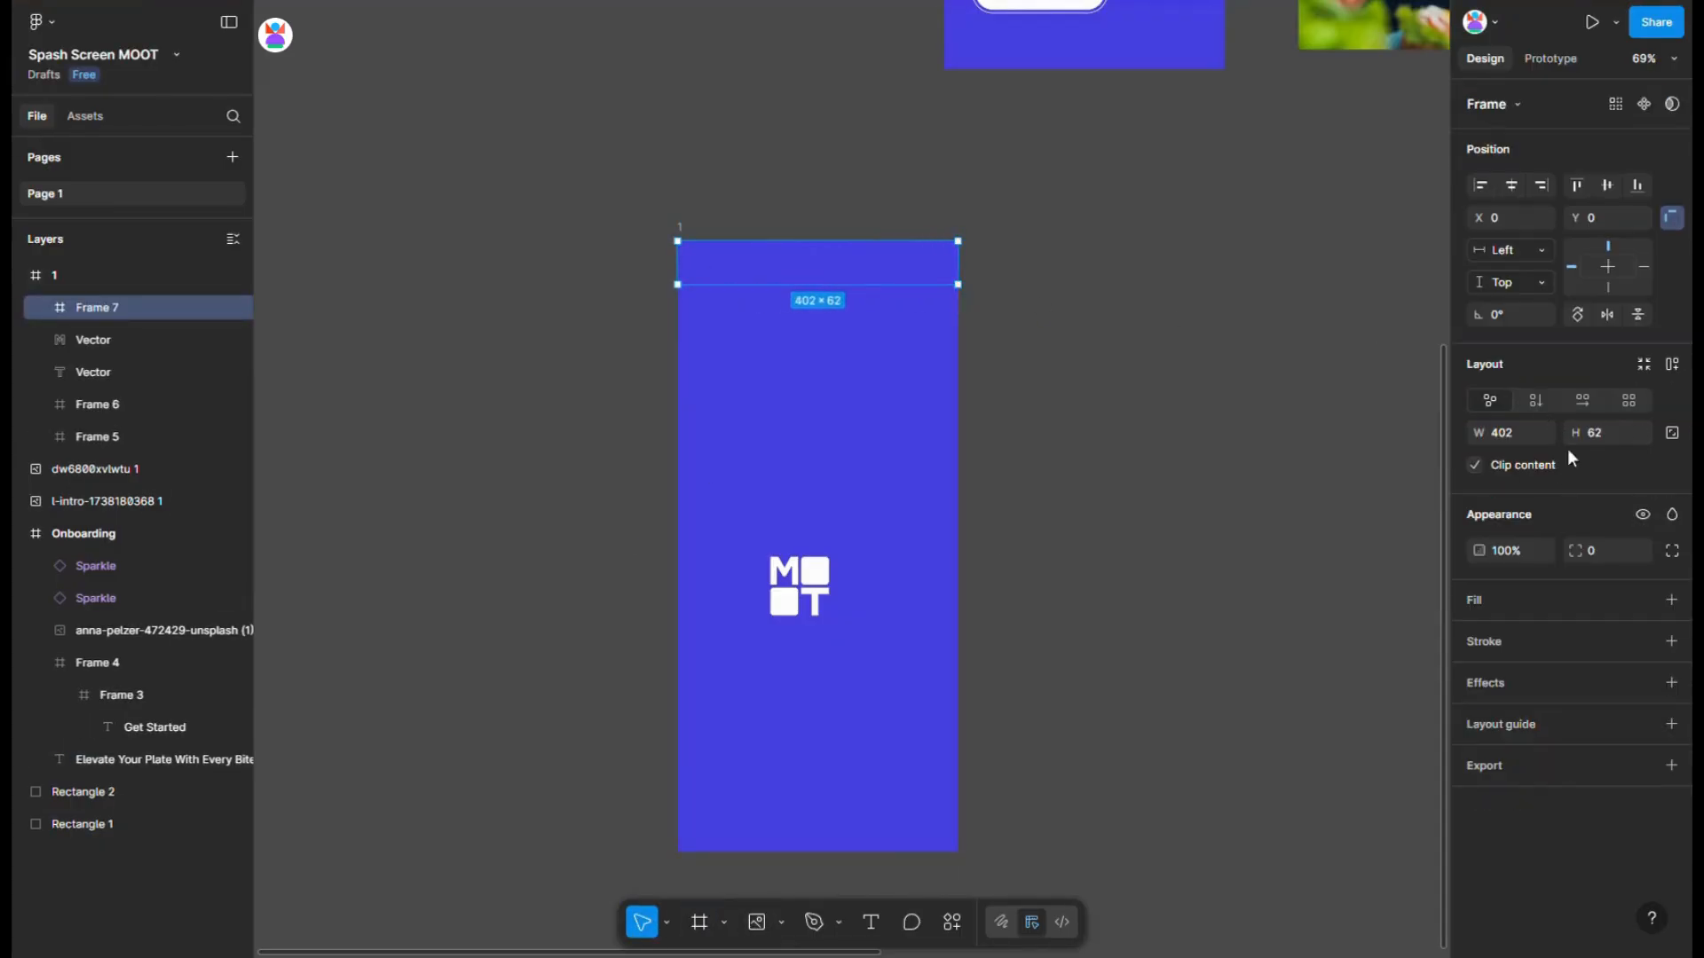
left_click_drag(1588, 433, 1583, 433)
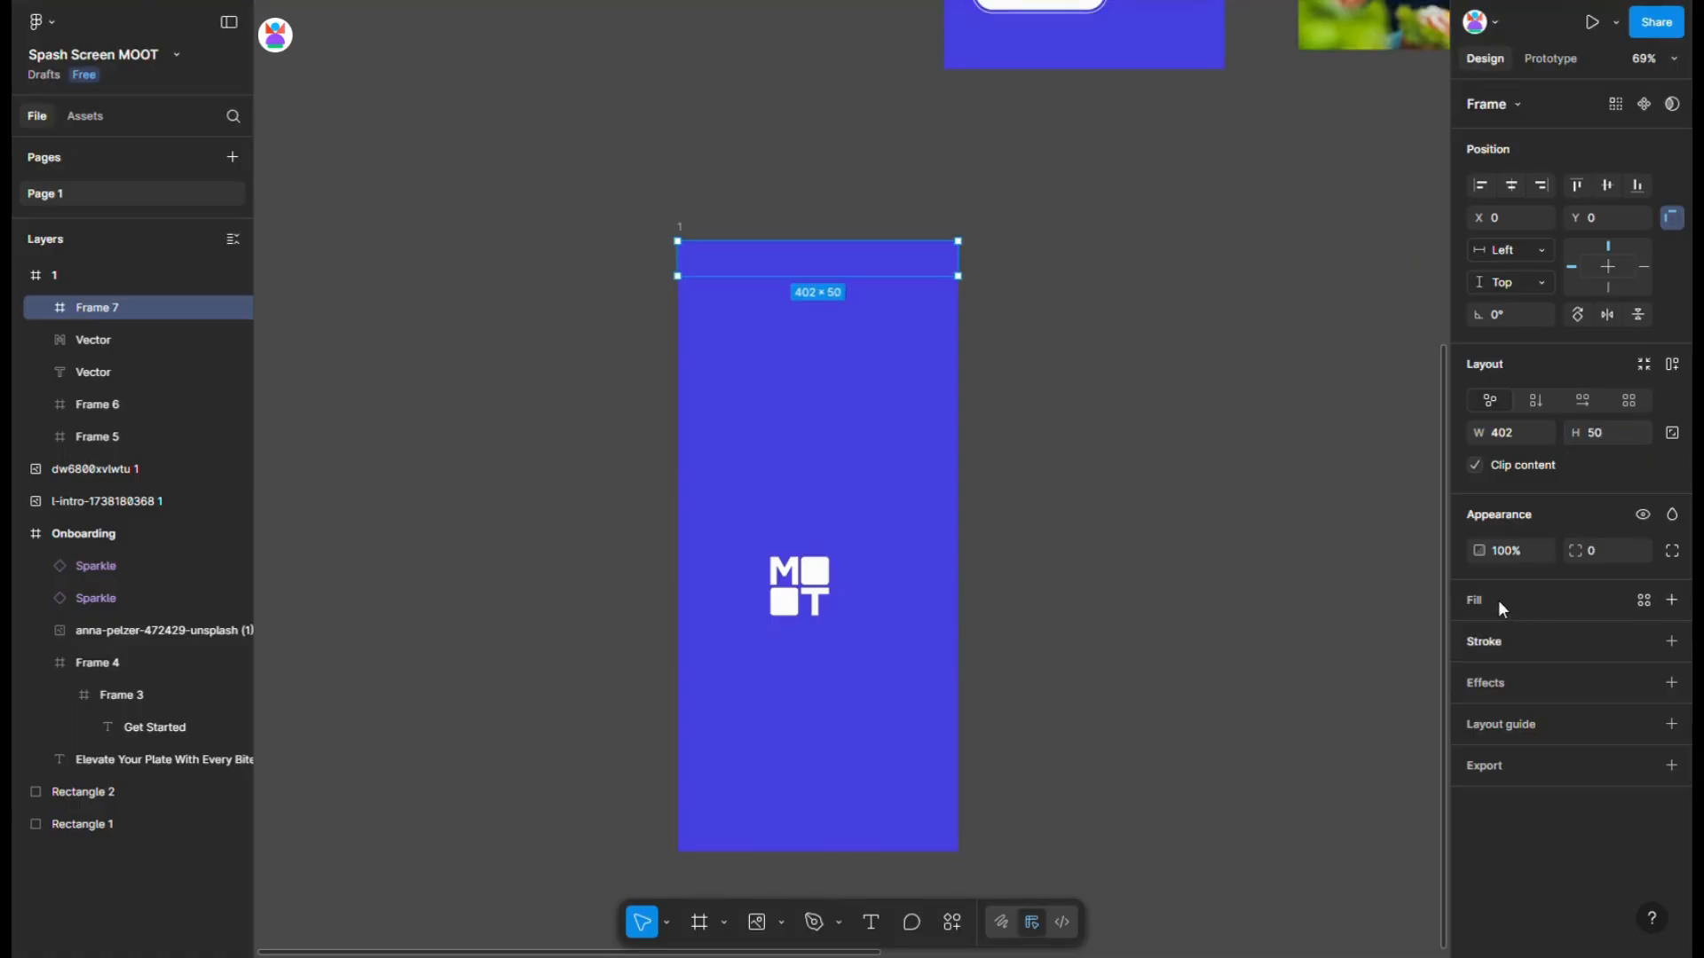
left_click(1671, 600)
left_click(1478, 636)
left_click(1015, 600)
- Select the four logo pieces and centre them in frame 1, 159 px from each side and 370 px below the white bar
scroll(1015, 600, "left", 3)
left_click_drag(898, 574, 981, 595)
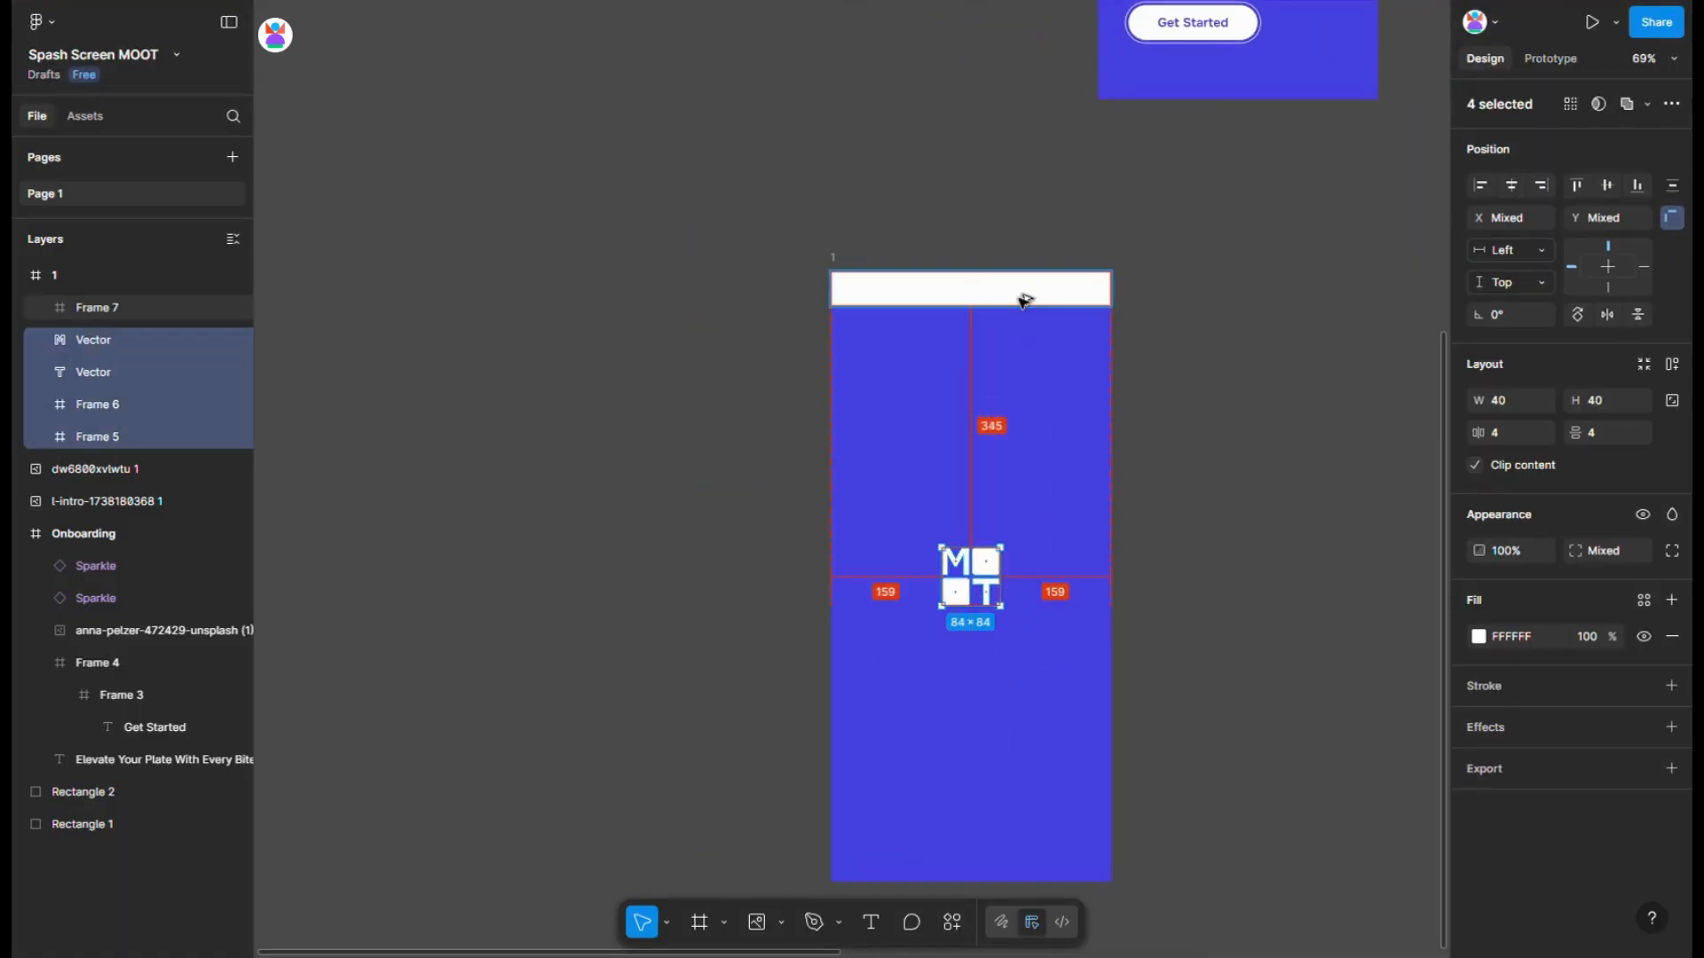
key("shift+Down")
key("shift+Down")
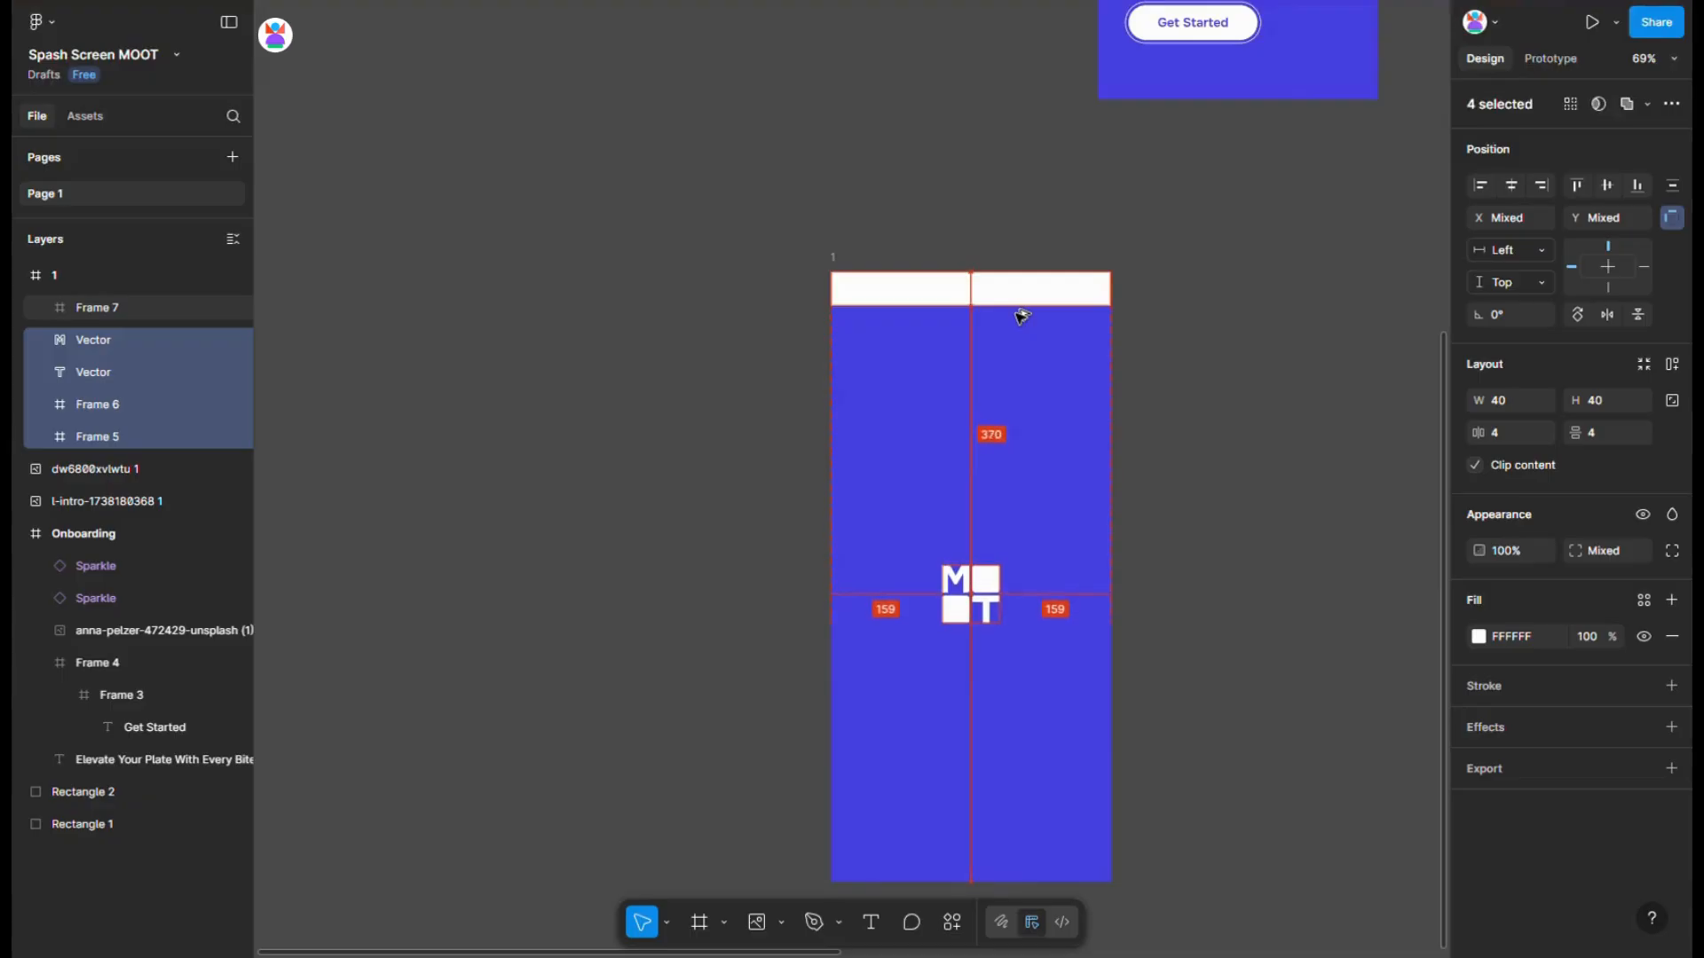
left_click(779, 538)
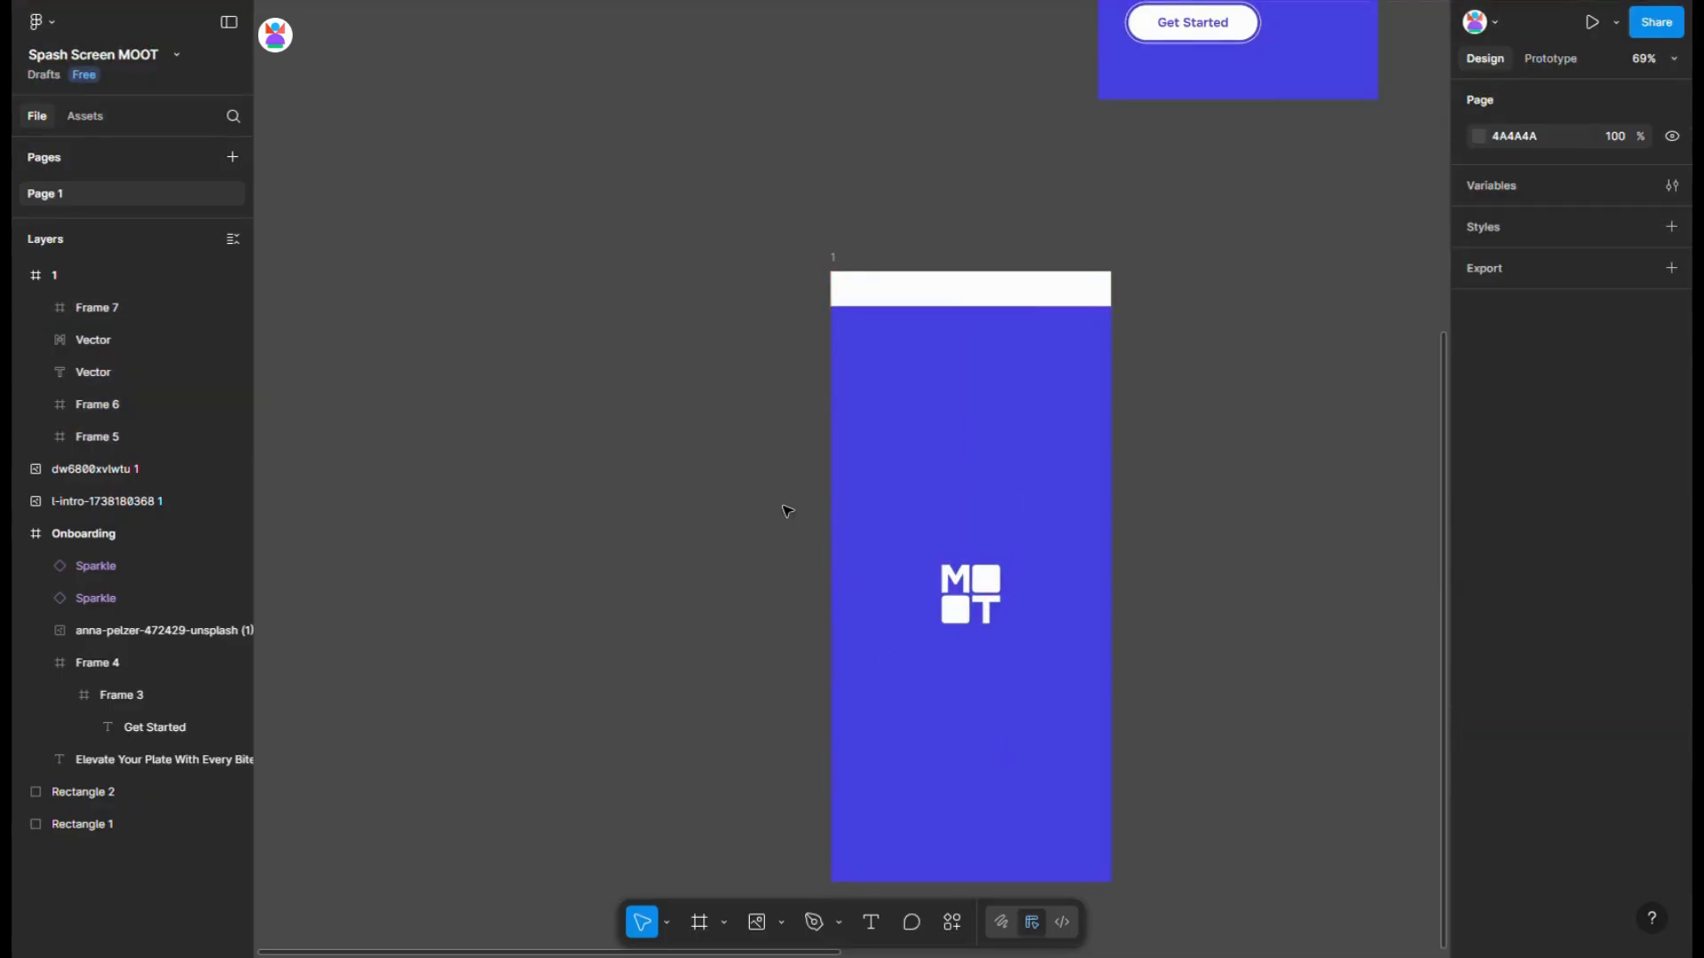
scroll(787, 511, "down", 5, "ctrl")
left_click(1320, 285)
key("Delete")
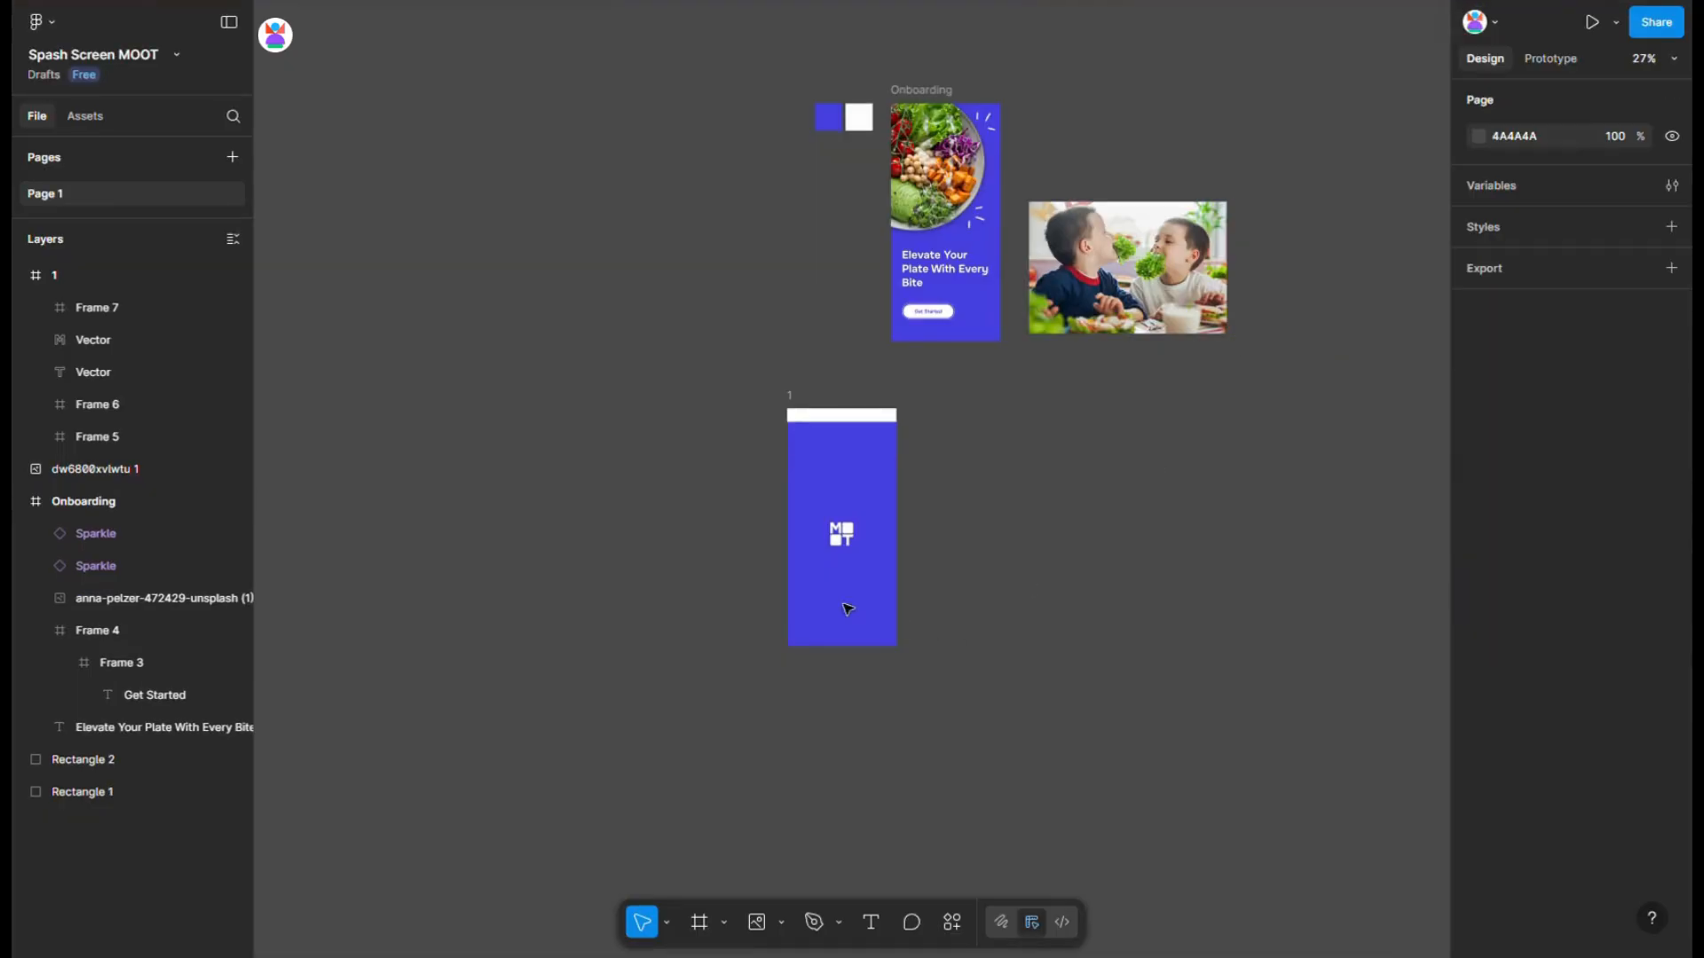
scroll(787, 499, "up", 5, "ctrl")
key("ctrl+z")
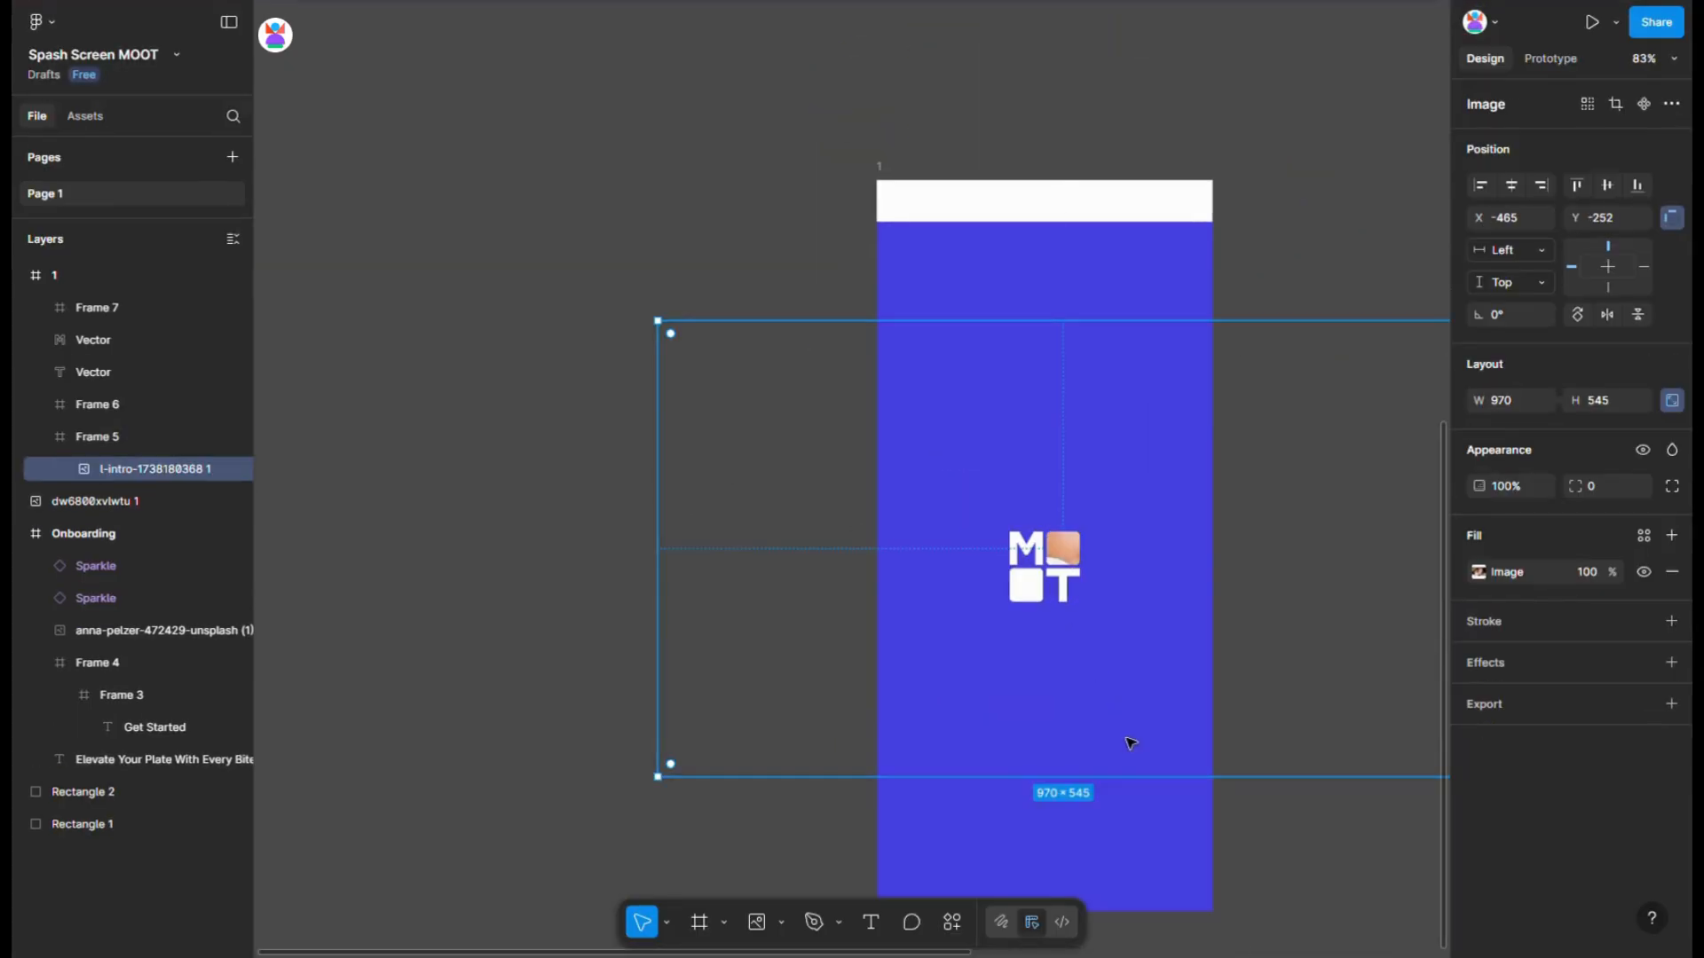
- Scale the photo to 72 × 40 px, centred in the square beside the M, and set its opacity to 0%
left_click_drag(1091, 778, 1093, 581)
left_click_drag(1082, 336, 1074, 540)
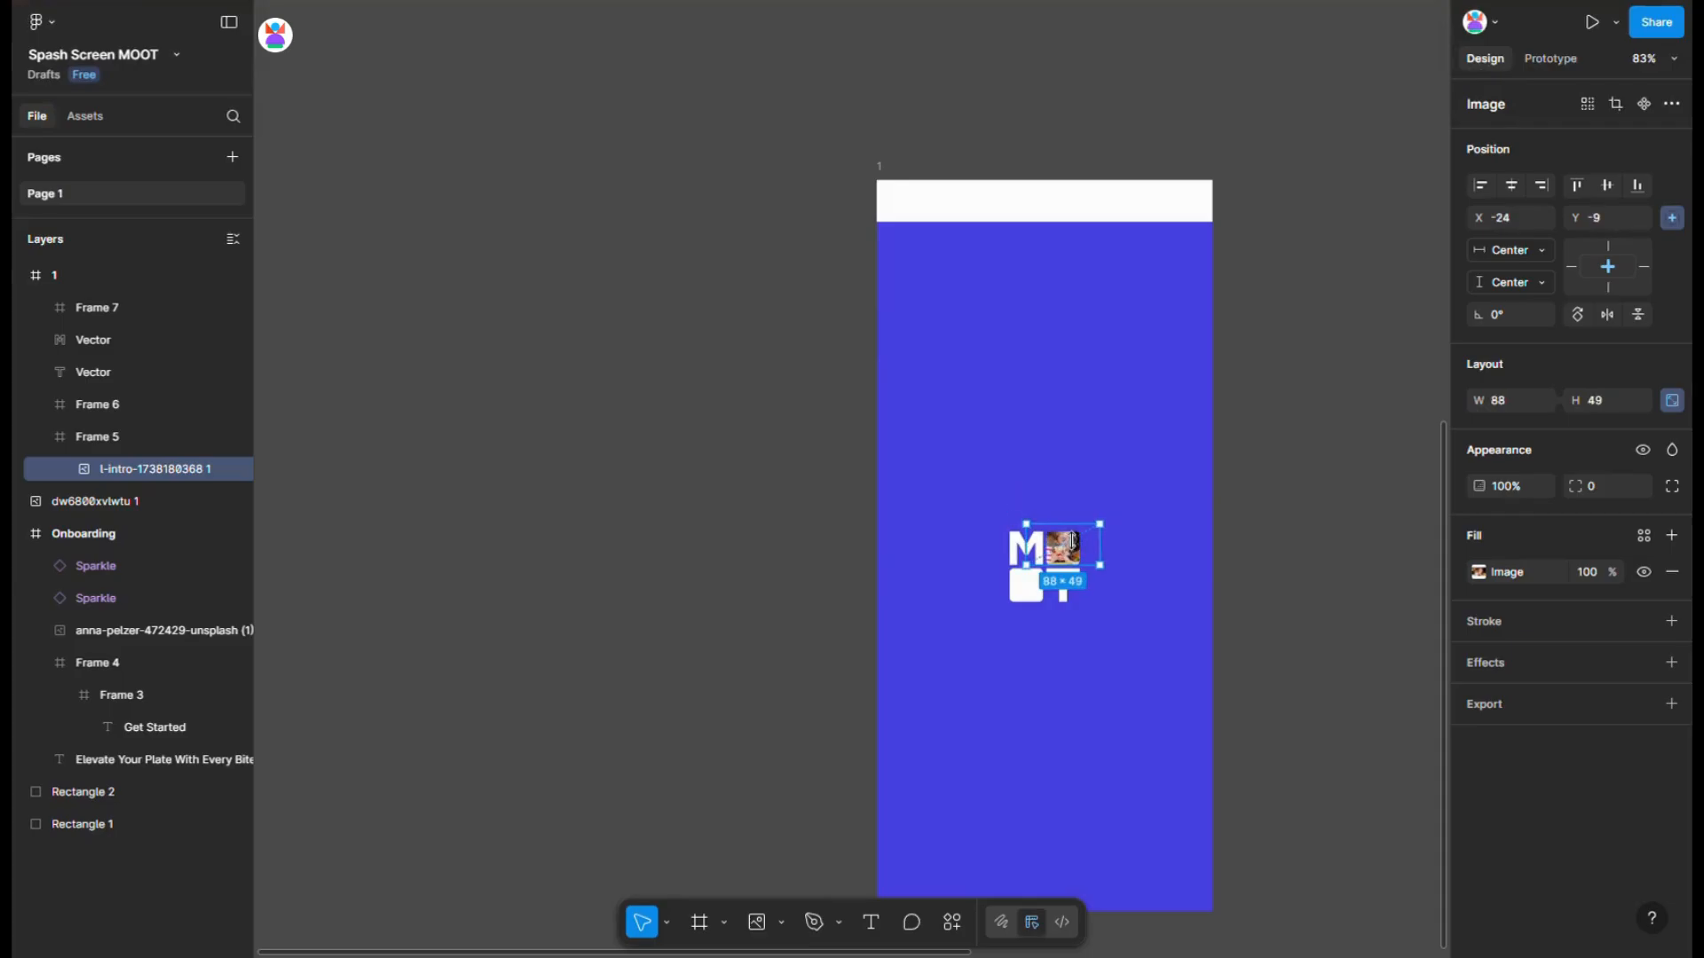
key("Return")
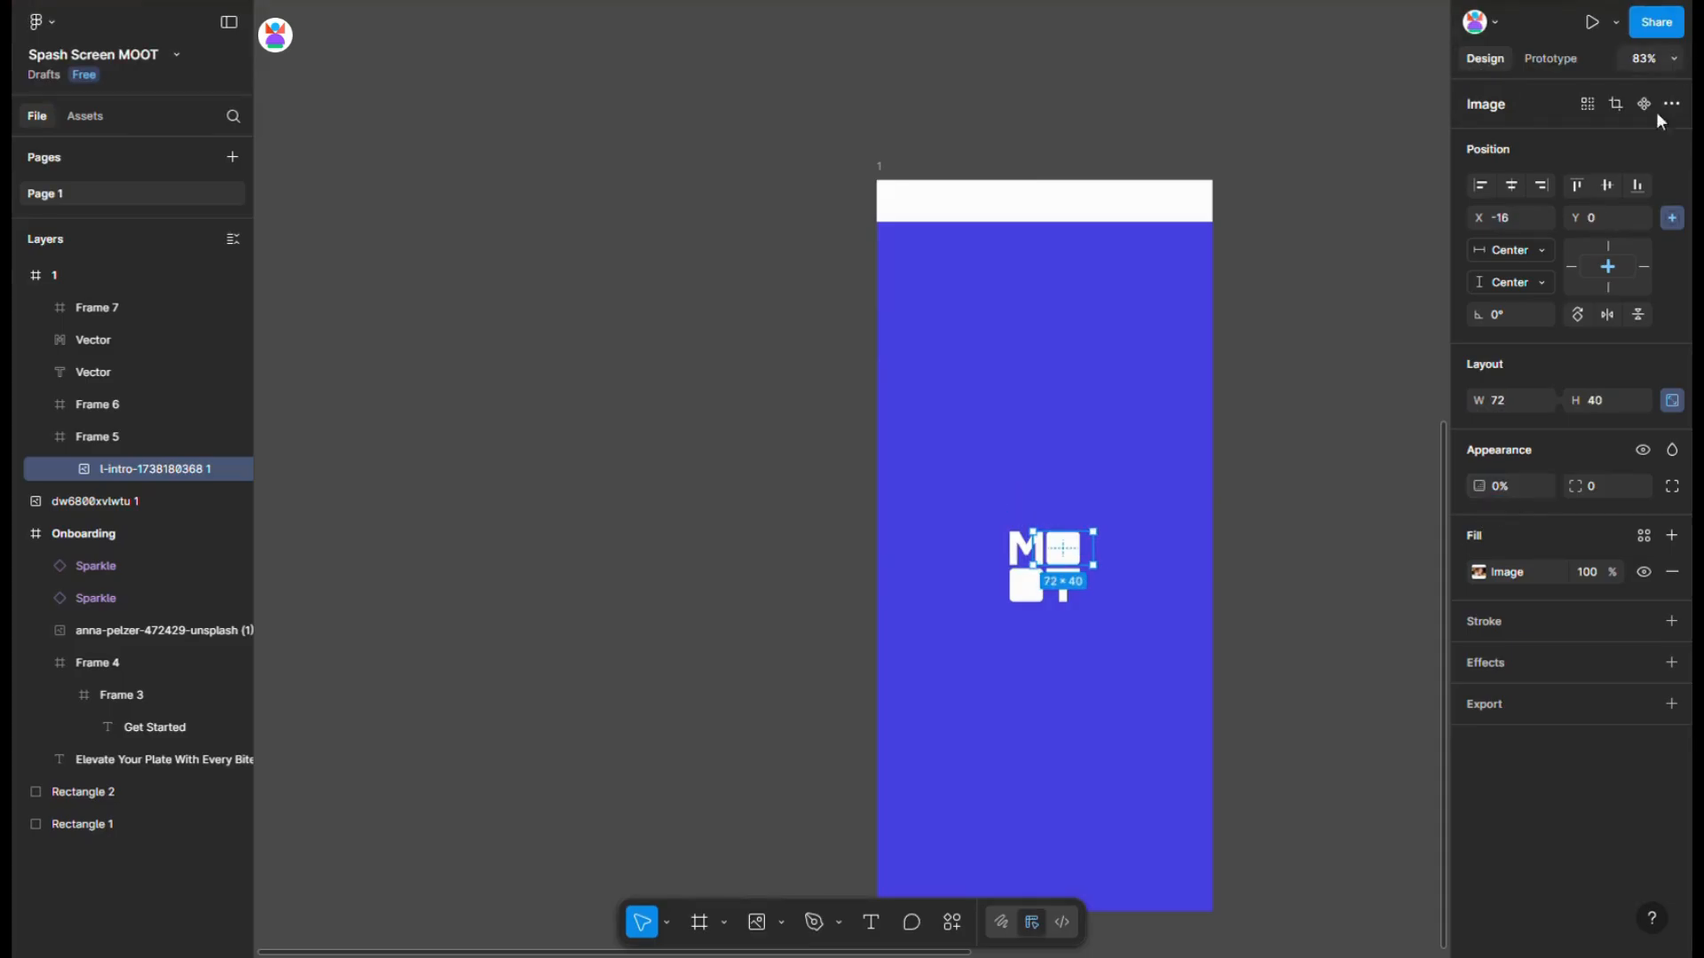
- Set the l-intro photo's constraints to Center horizontally and Scale vertically
left_click(1509, 249)
left_click(1501, 339)
left_click(1513, 293)
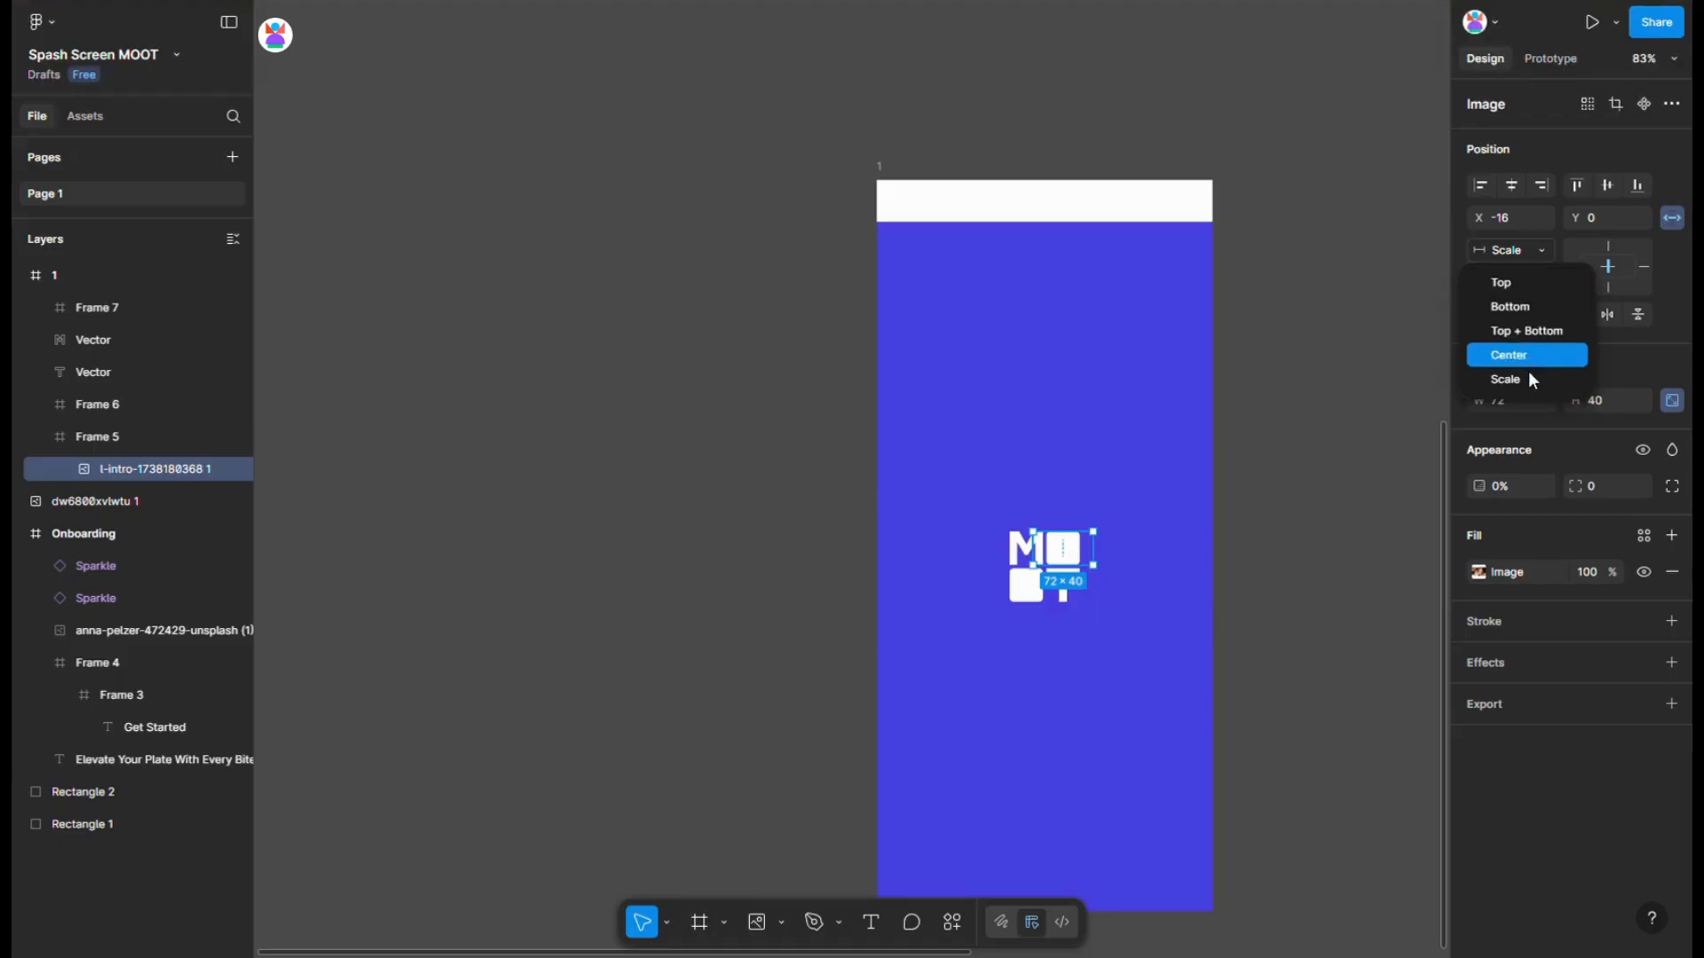
left_click(1528, 371)
left_click(726, 431)
- Move the dw6800xvlwtu photo of the two boys from the canvas into the white square below the M and scale it to 60 × 40 px
scroll(726, 431, "down", 2)
scroll(726, 431, "down", 4)
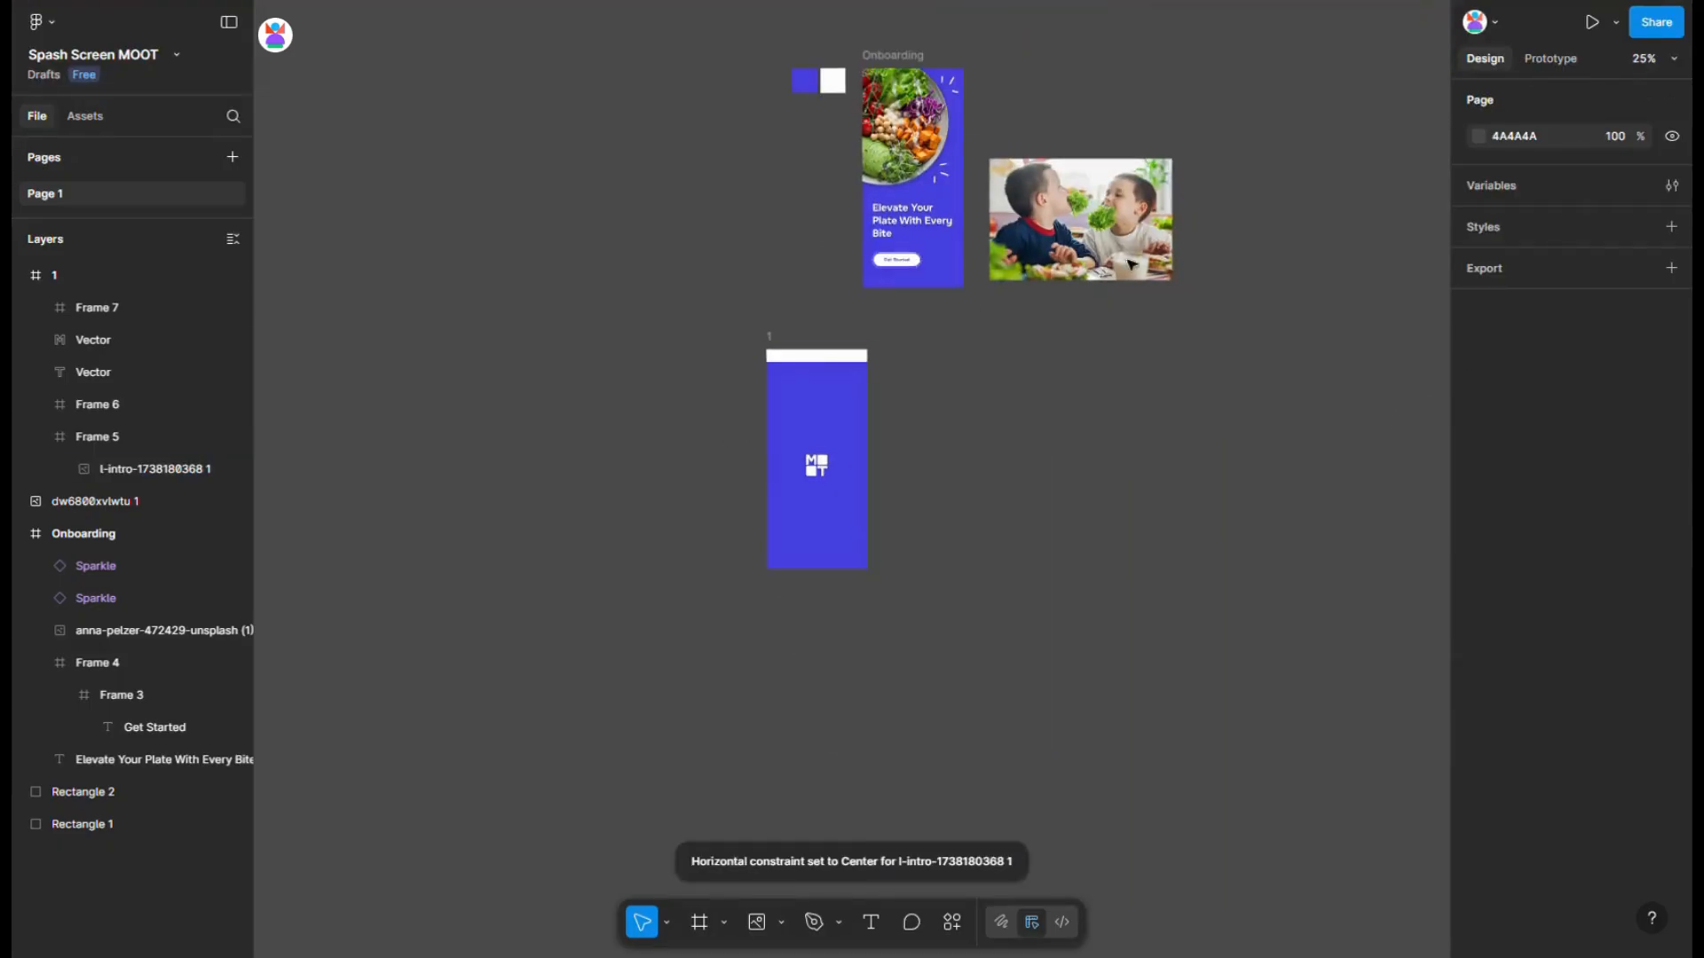
left_click(1154, 257)
key("Delete")
scroll(1003, 472, "up", 10)
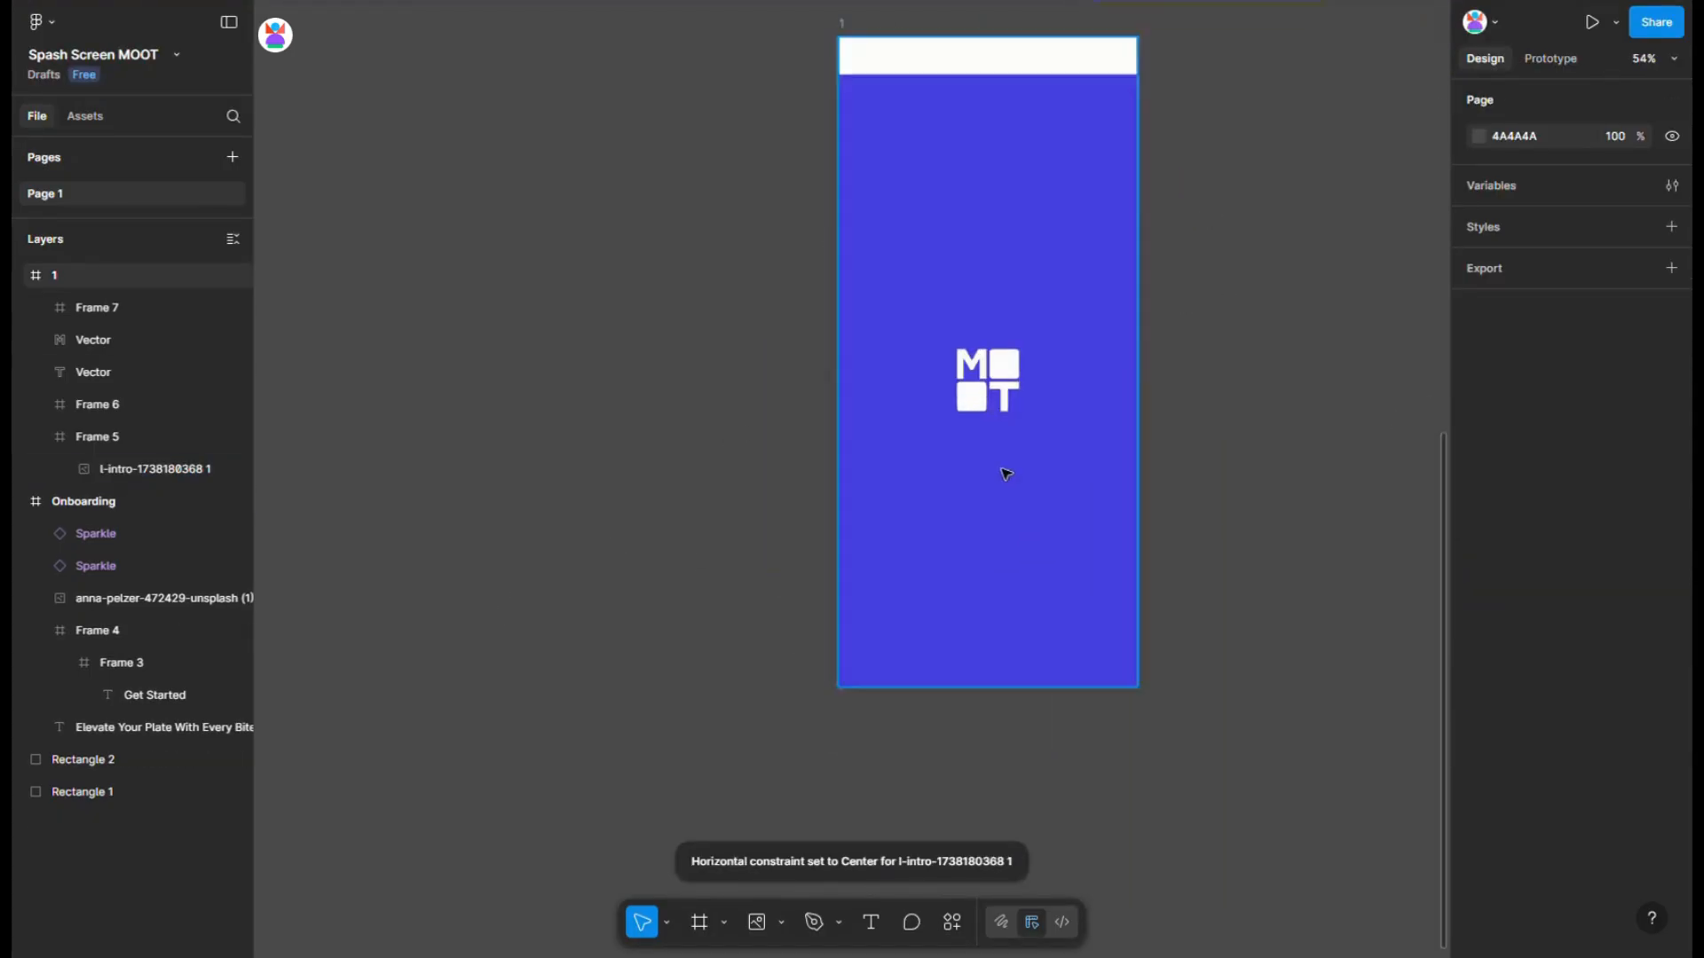
left_click(966, 386)
left_click(967, 387)
scroll(967, 388, "down", 5)
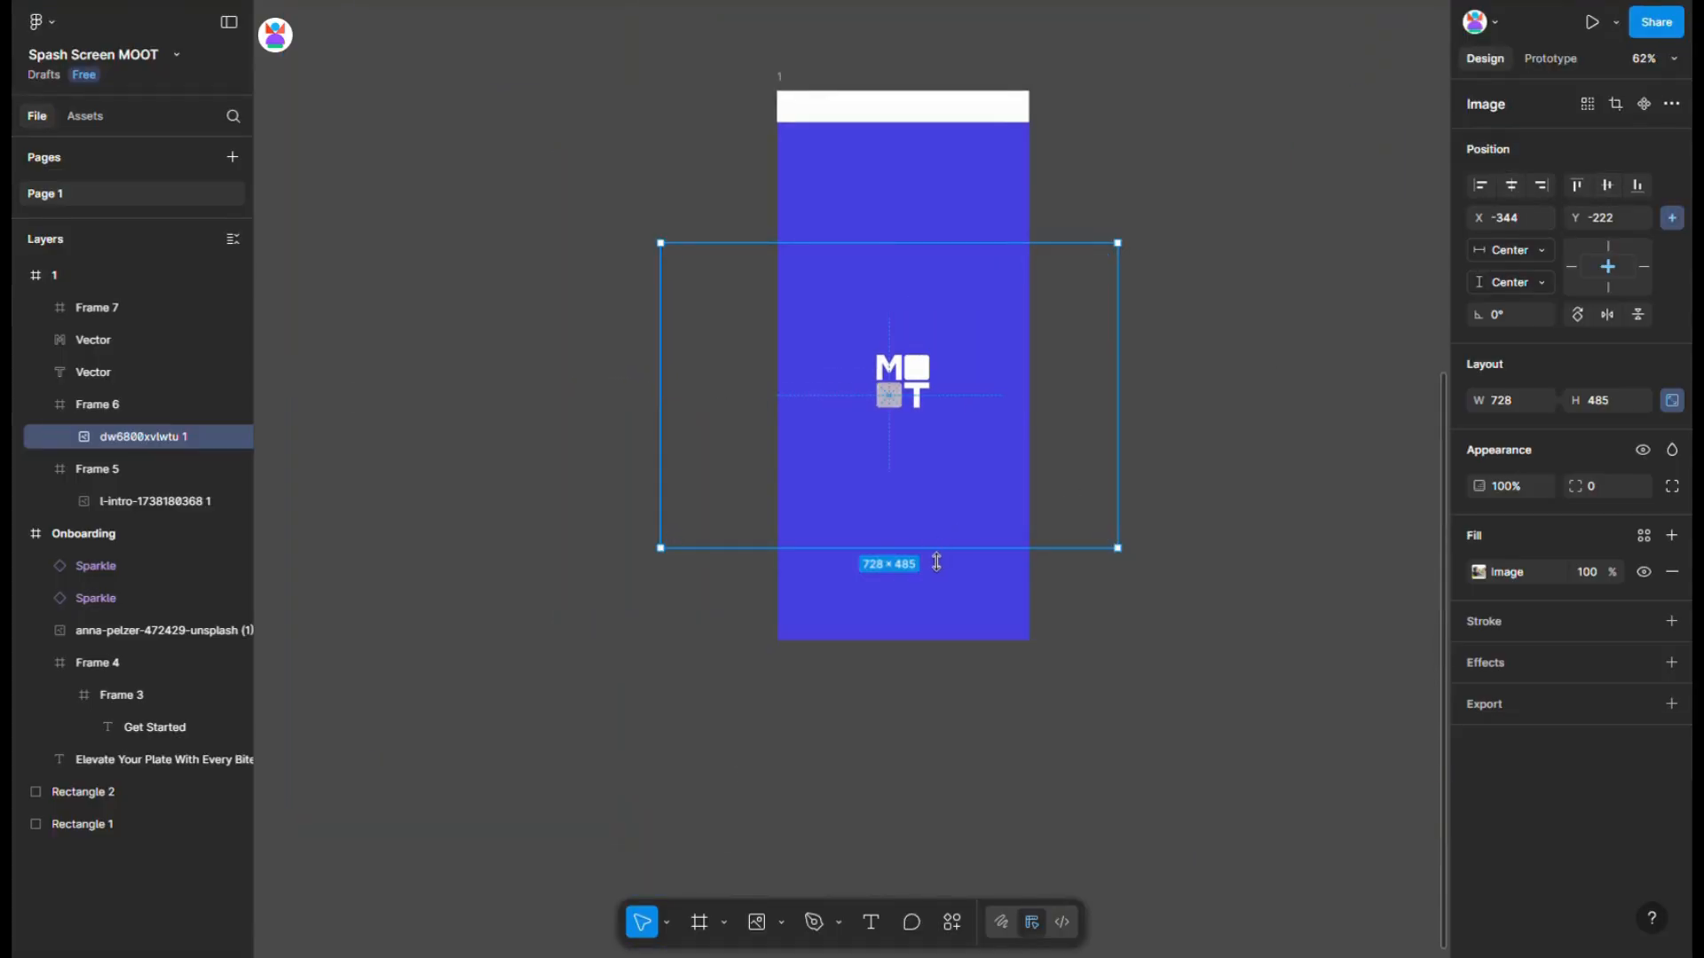
left_click_drag(936, 561, 932, 409)
left_click_drag(878, 247, 877, 397)
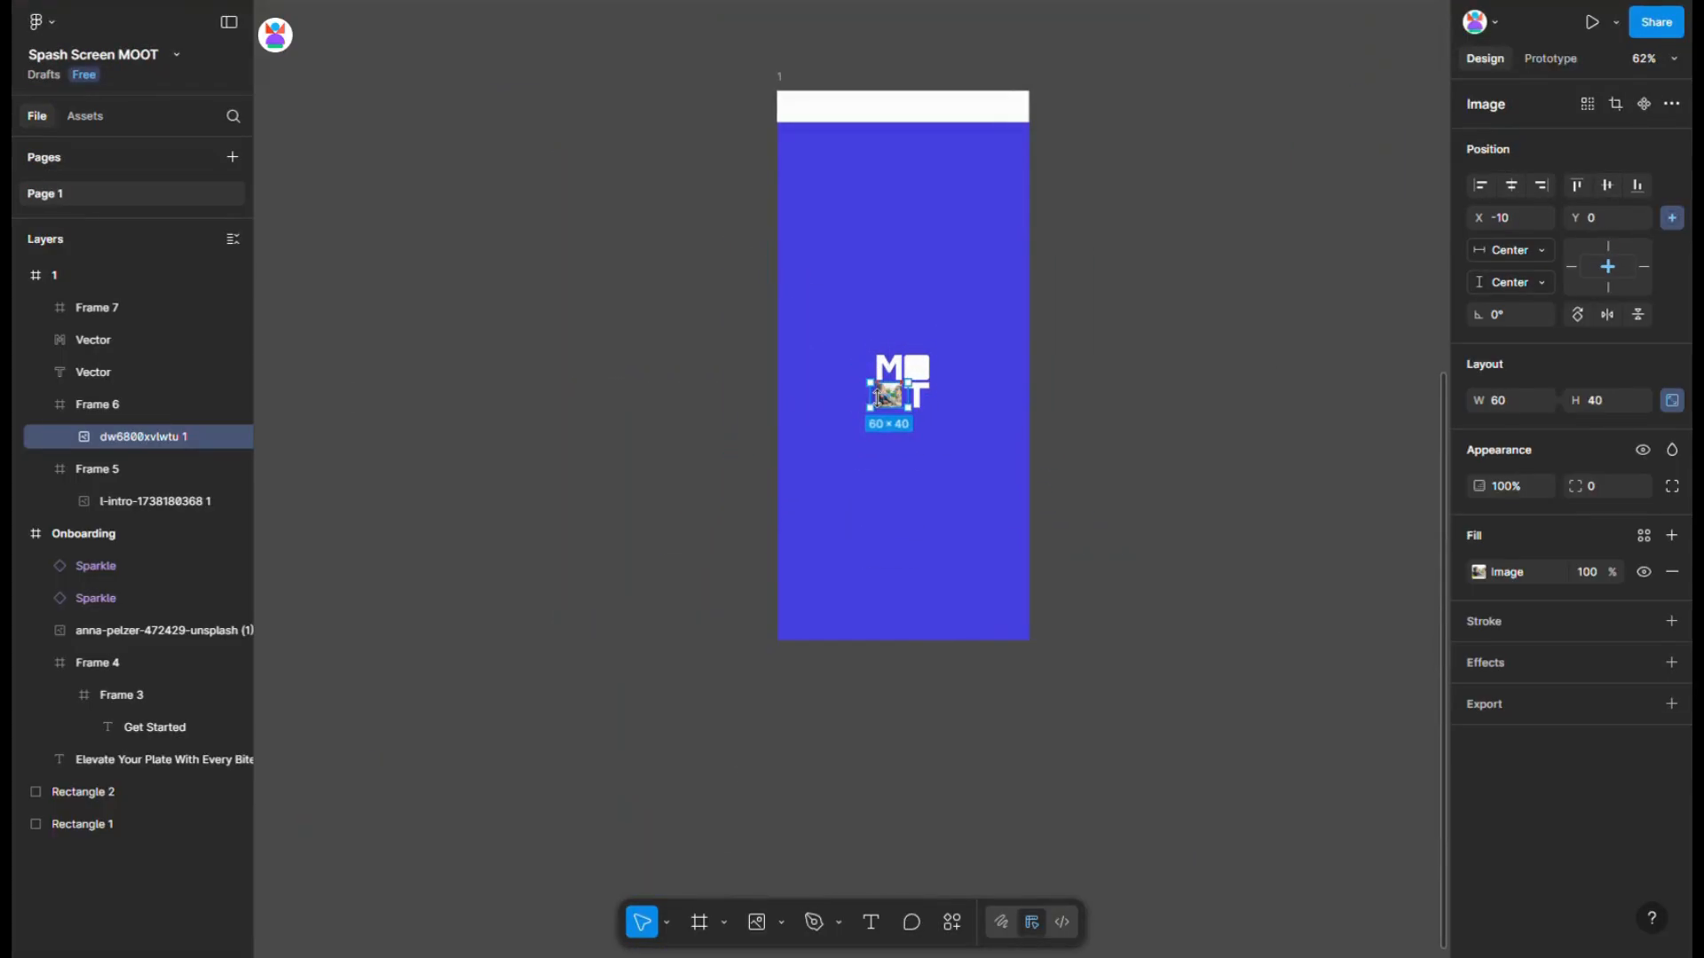
- Set the dw6800xvlwtu photo's constraints to Center horizontally and Scale vertically, and its opacity to 0%
left_click(1510, 256)
left_click(1479, 351)
left_click(1502, 285)
left_click(1505, 379)
type("0")
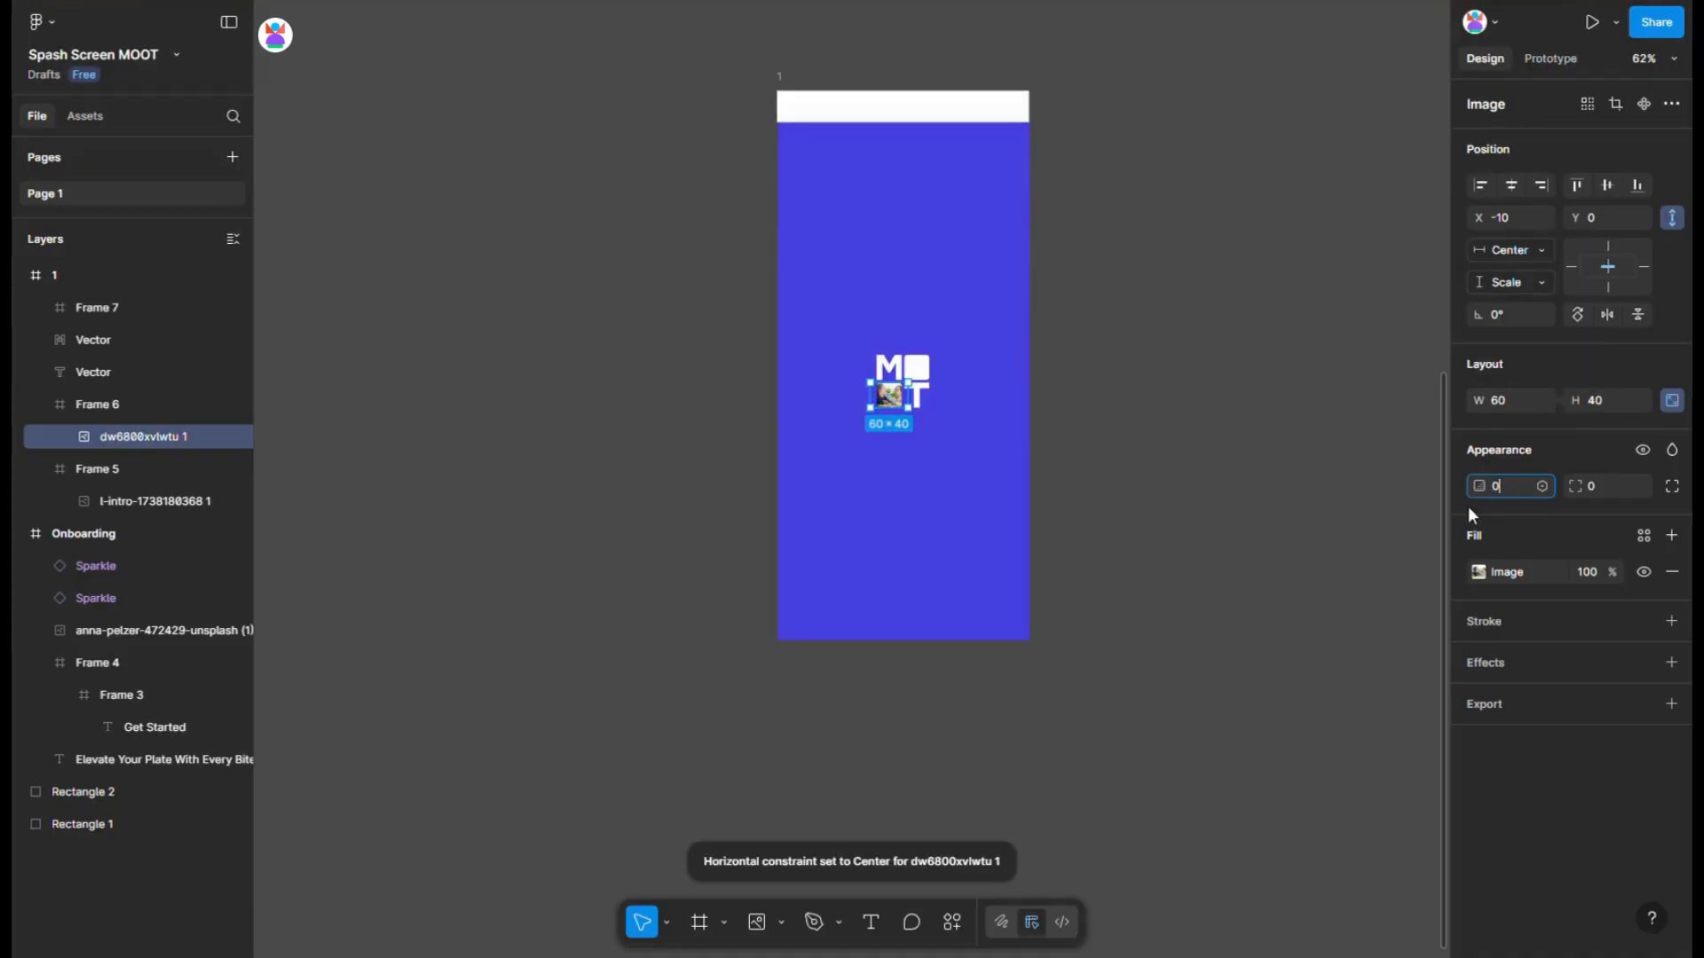
key("Return")
- Duplicate frame 1 and place the copy directly to the right of the original
left_click(637, 597)
scroll(490, 586, "down", 2)
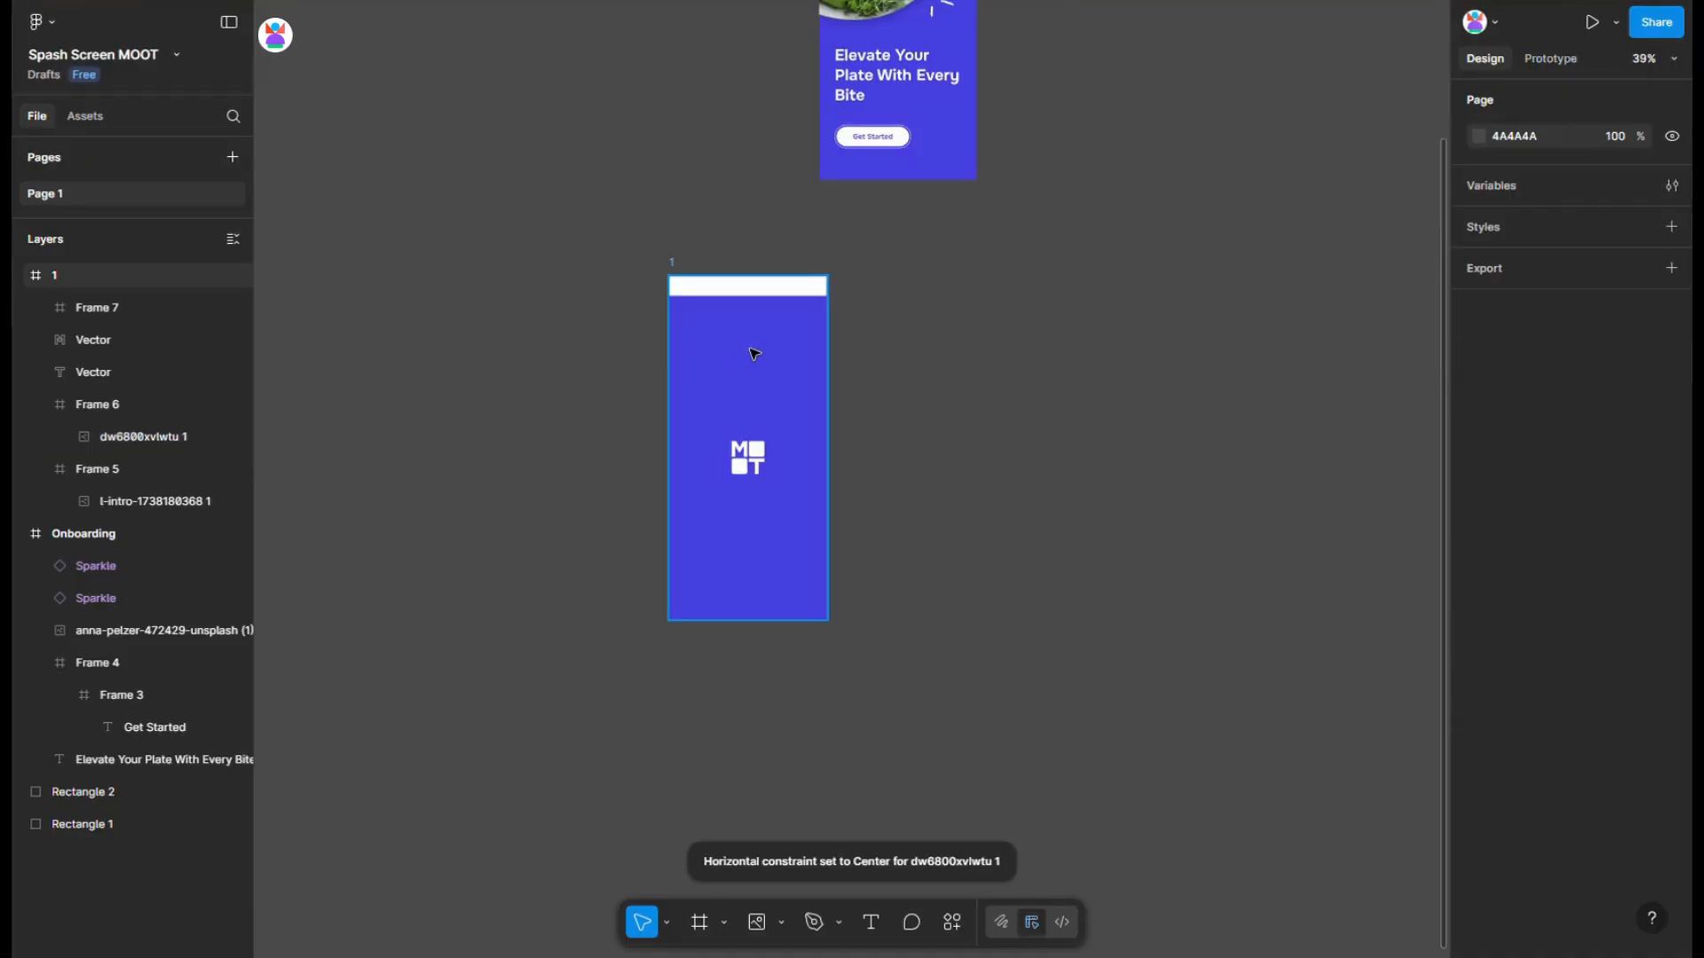
left_click_drag(750, 350, 921, 354)
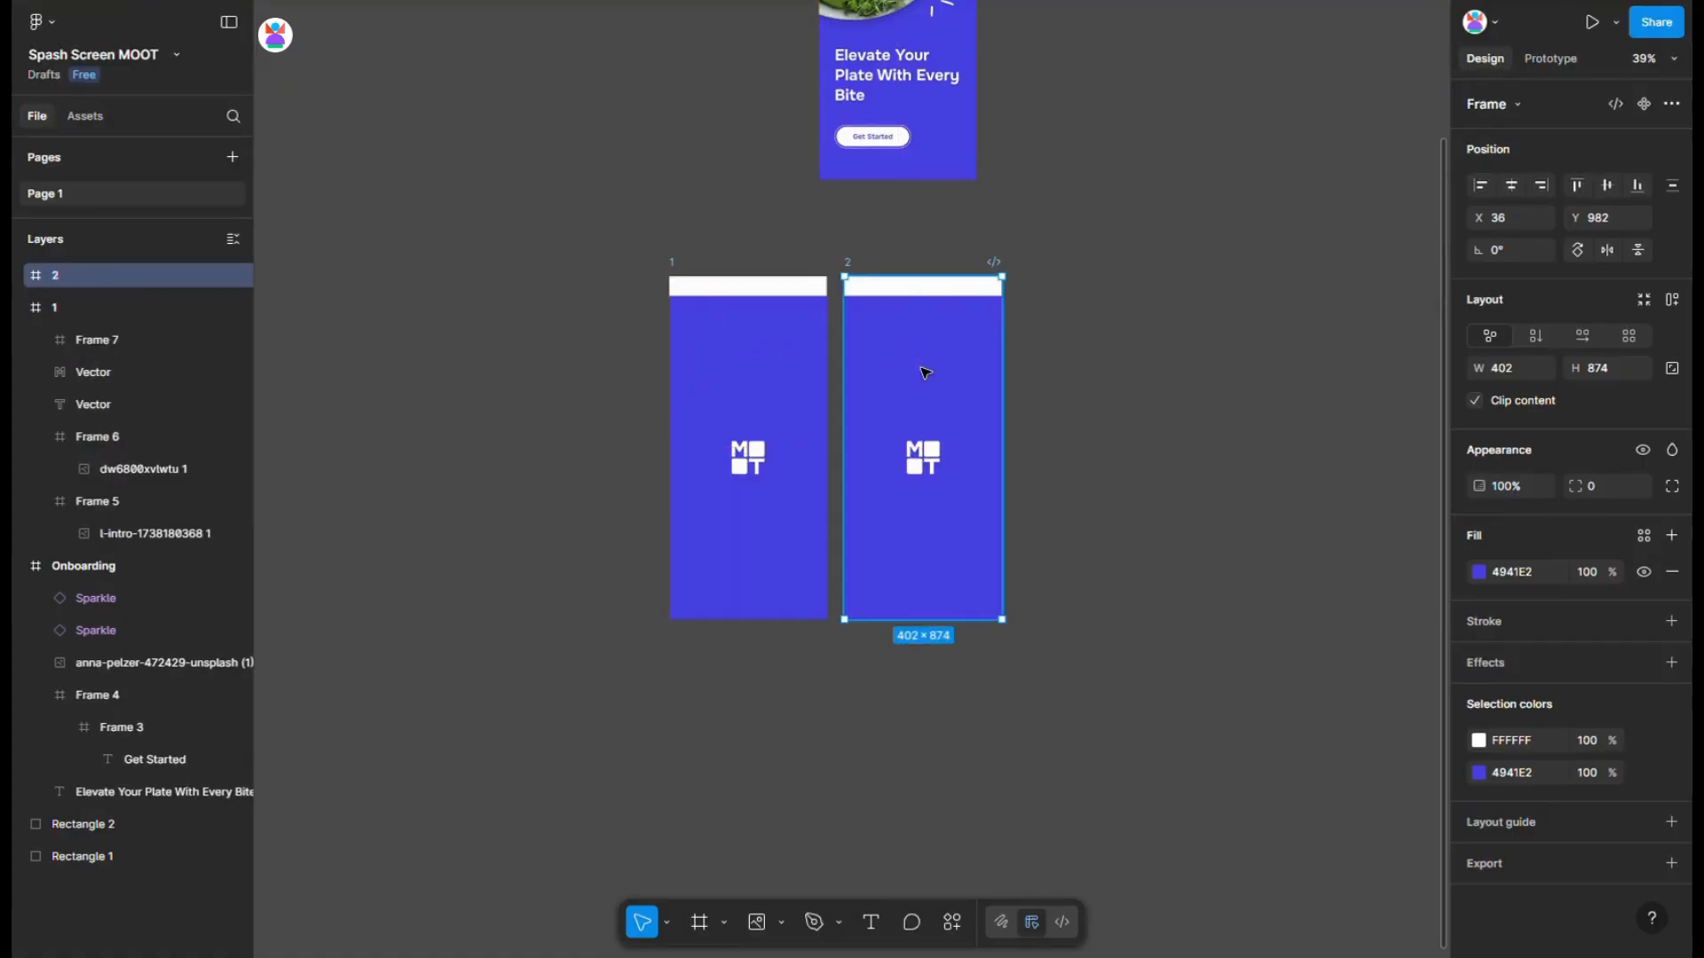
- Stretch the square beside the M in frame 2 upward to 40 × 400 px, with its top edge at Y 60
scroll(924, 369, "up", 5)
left_click(948, 544)
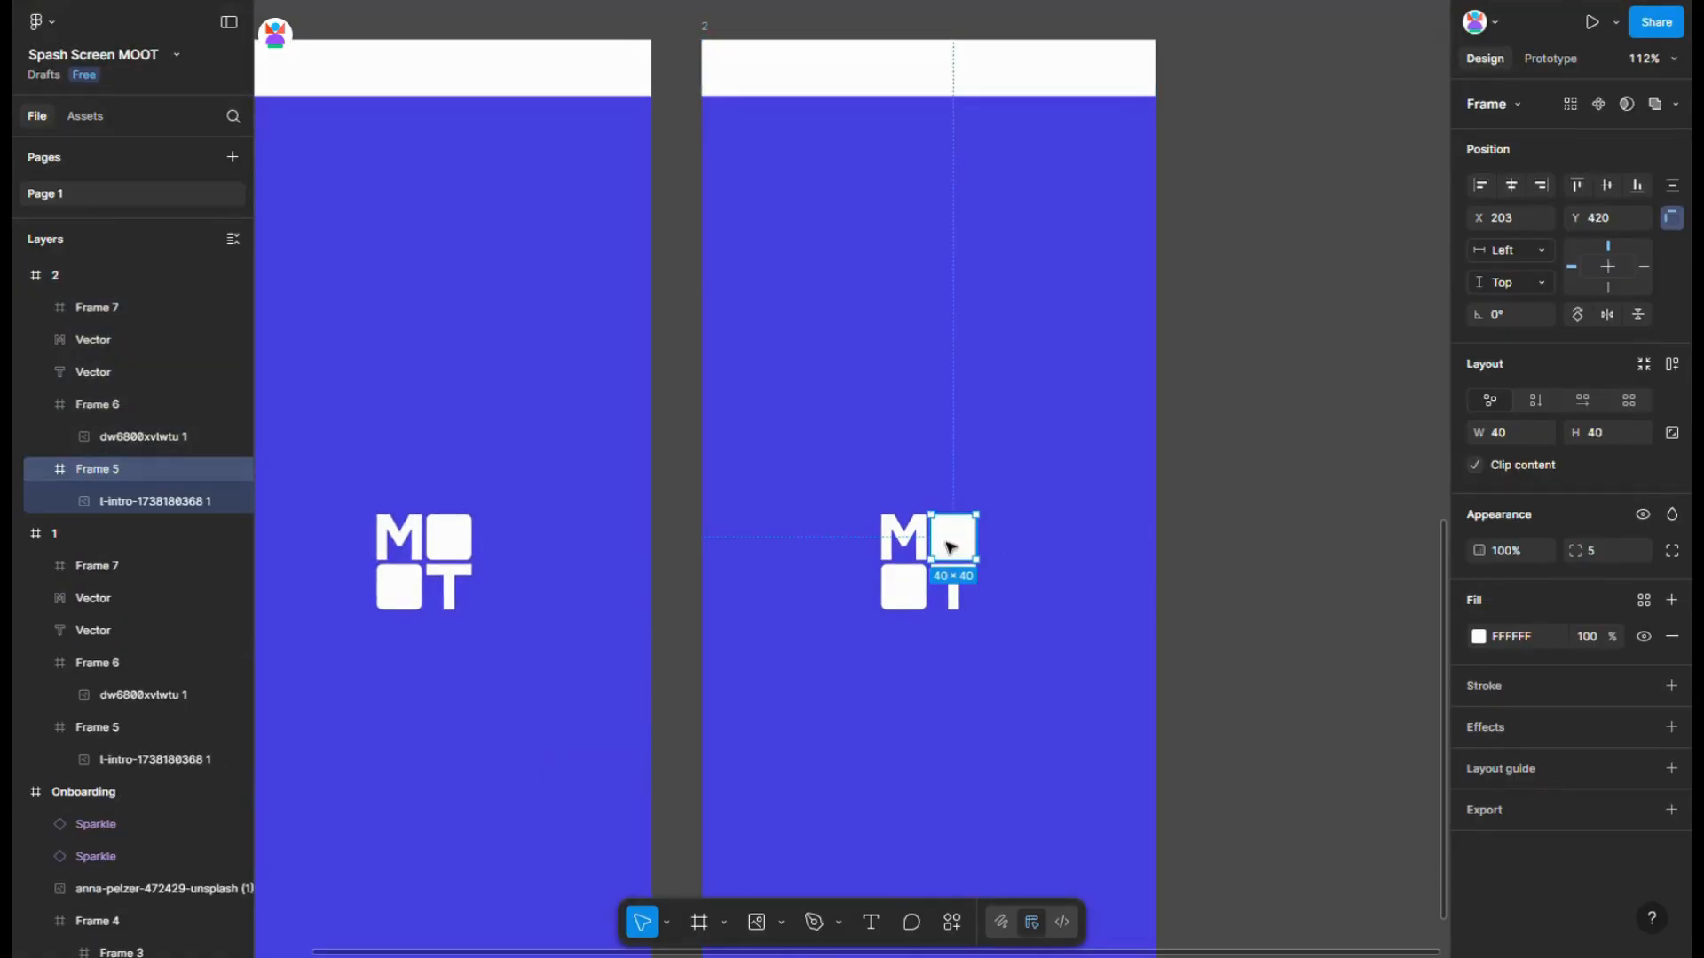
left_click_drag(976, 517, 948, 116)
scroll(946, 97, "up", 5)
scroll(976, 160, "up", 5)
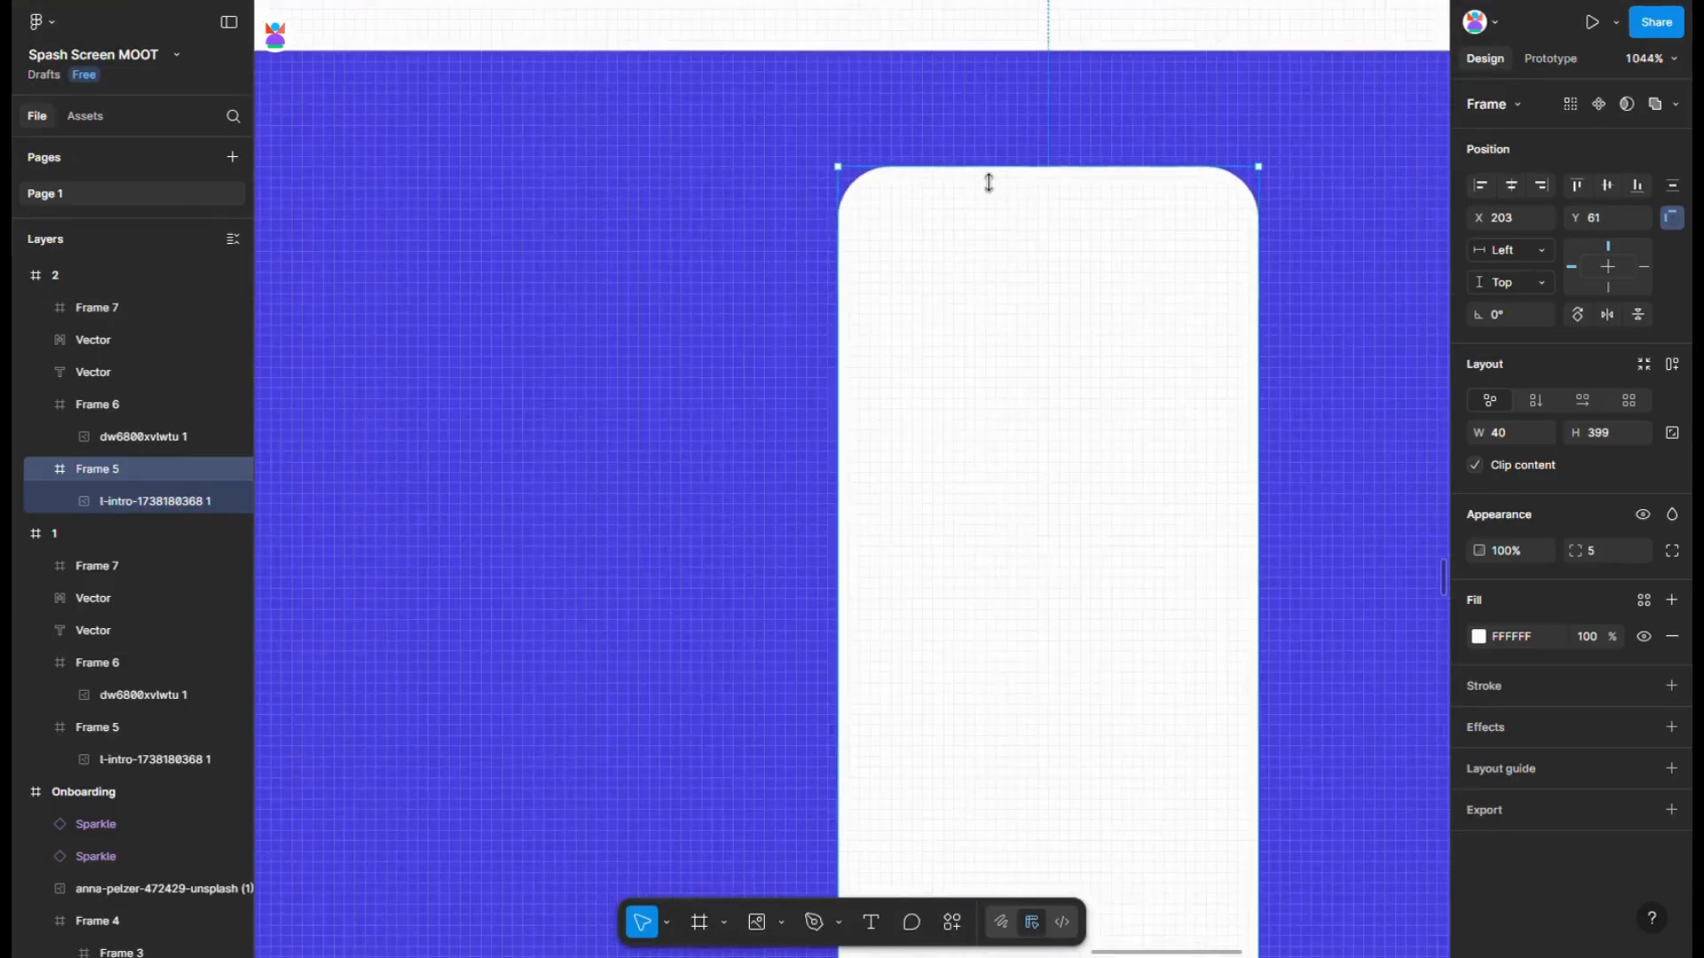
left_click_drag(988, 171, 988, 167)
scroll(976, 262, "down", 3)
scroll(995, 317, "down", 7)
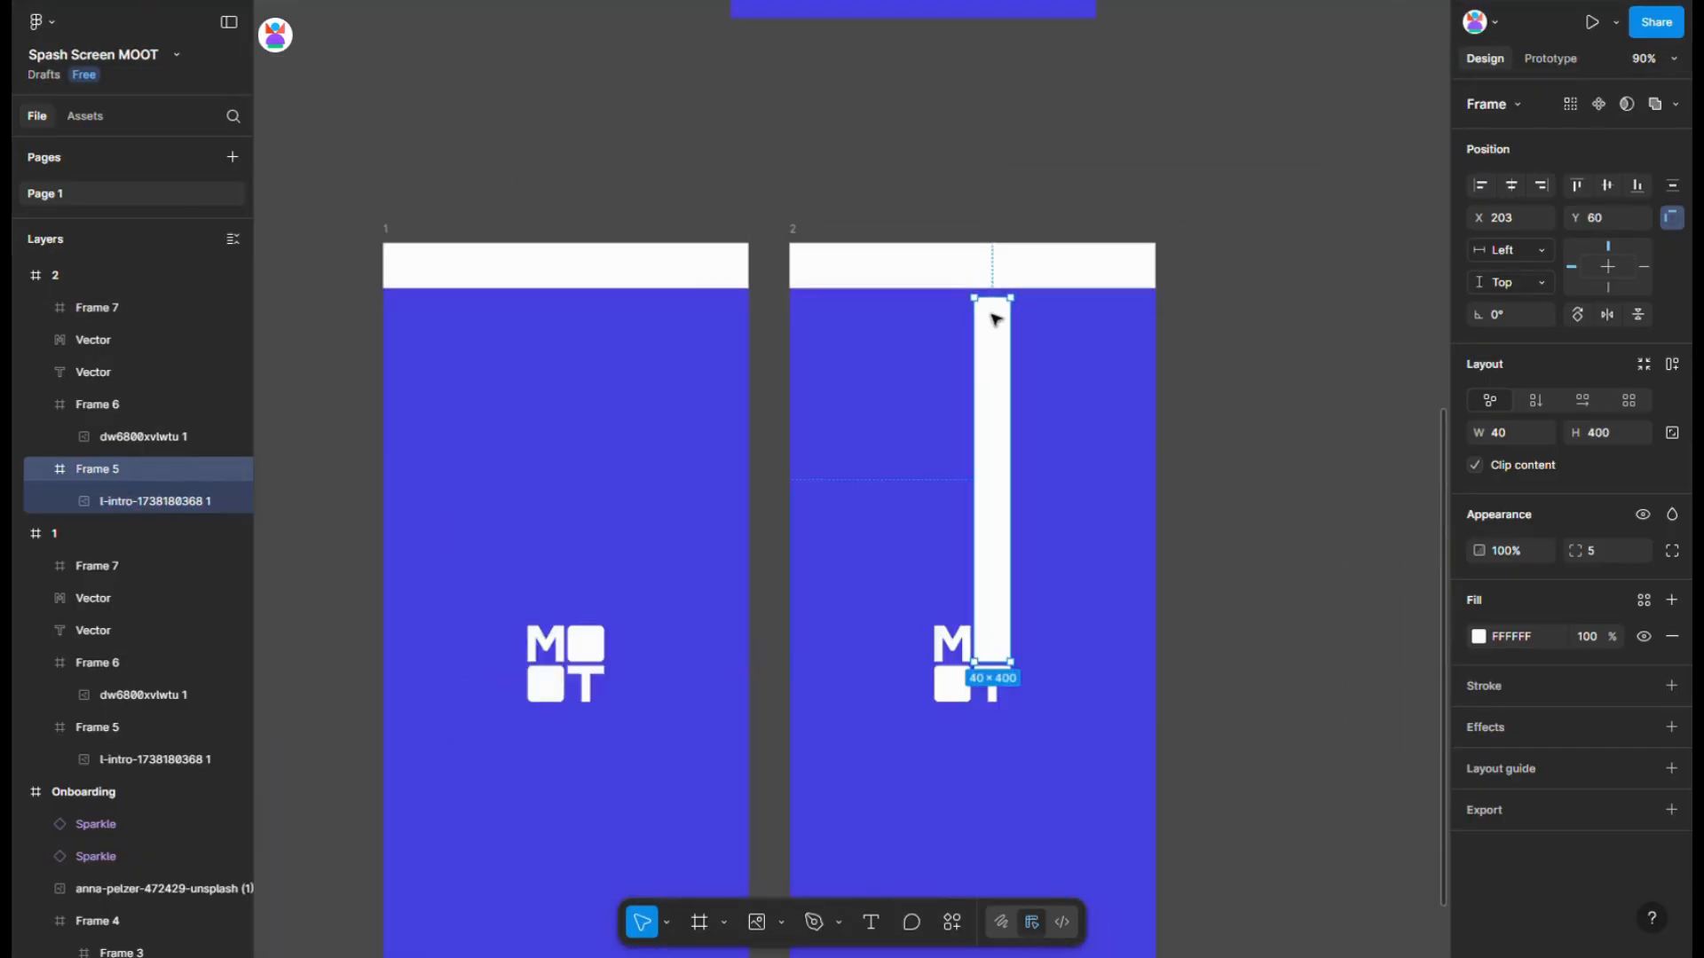
- Set the opacity of the photo inside the stretched bar above the T to 100%
double_click(992, 296)
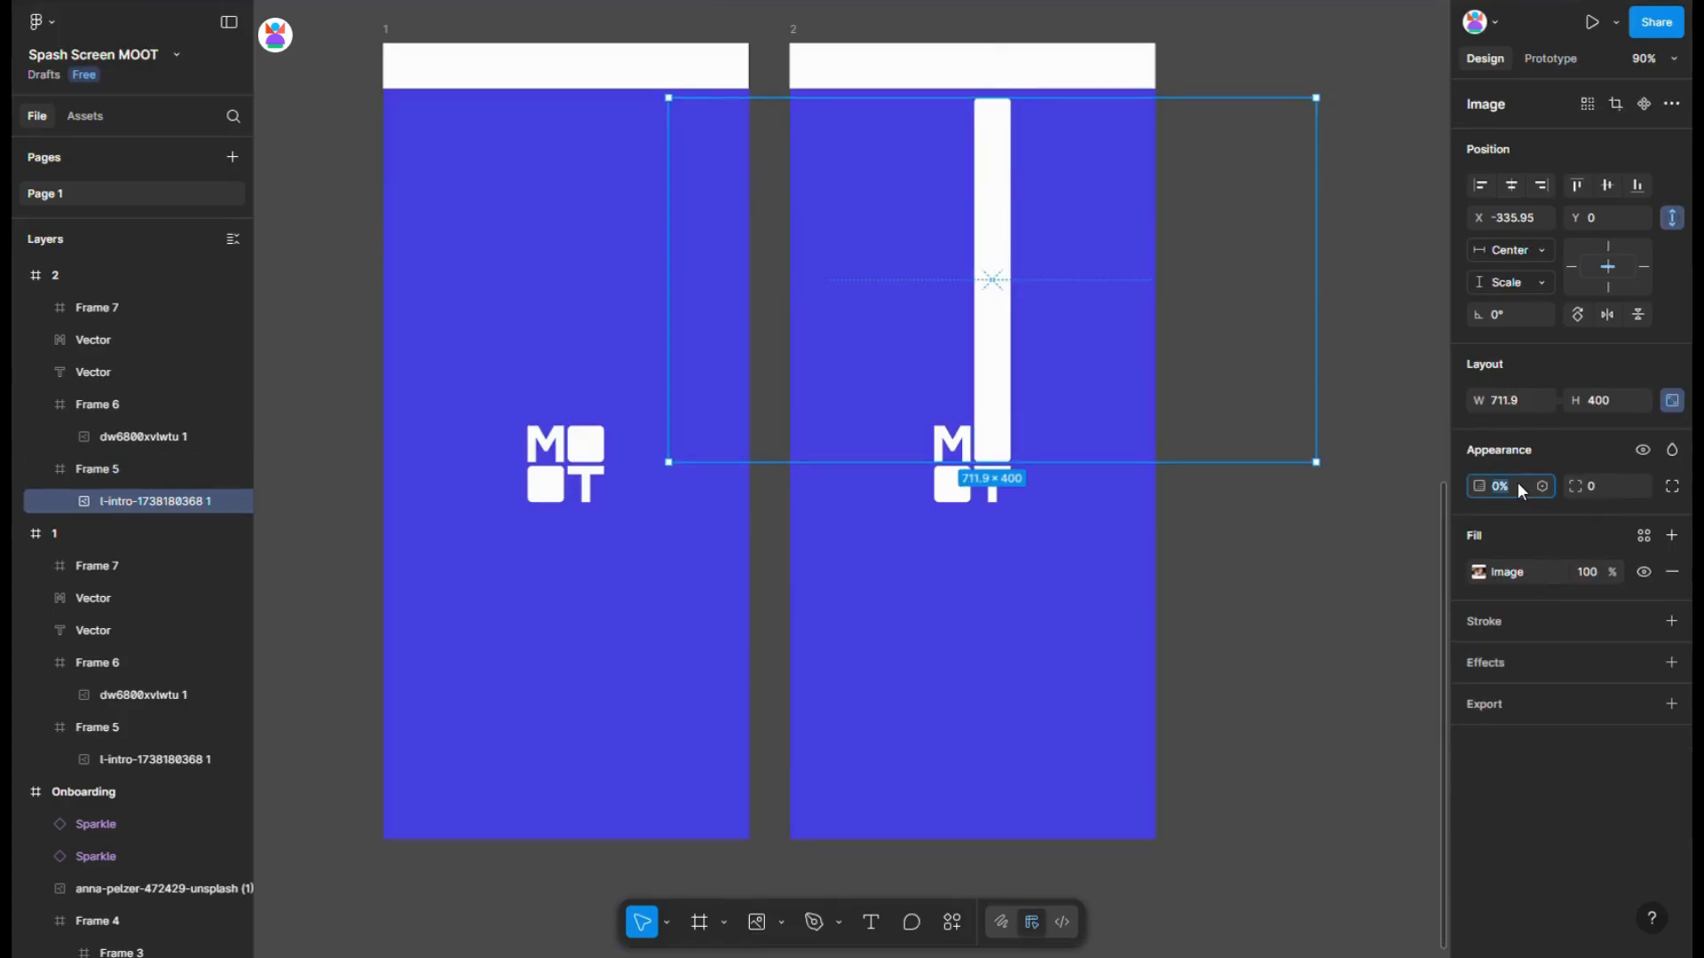
type("00")
key("Return")
left_click(763, 592)
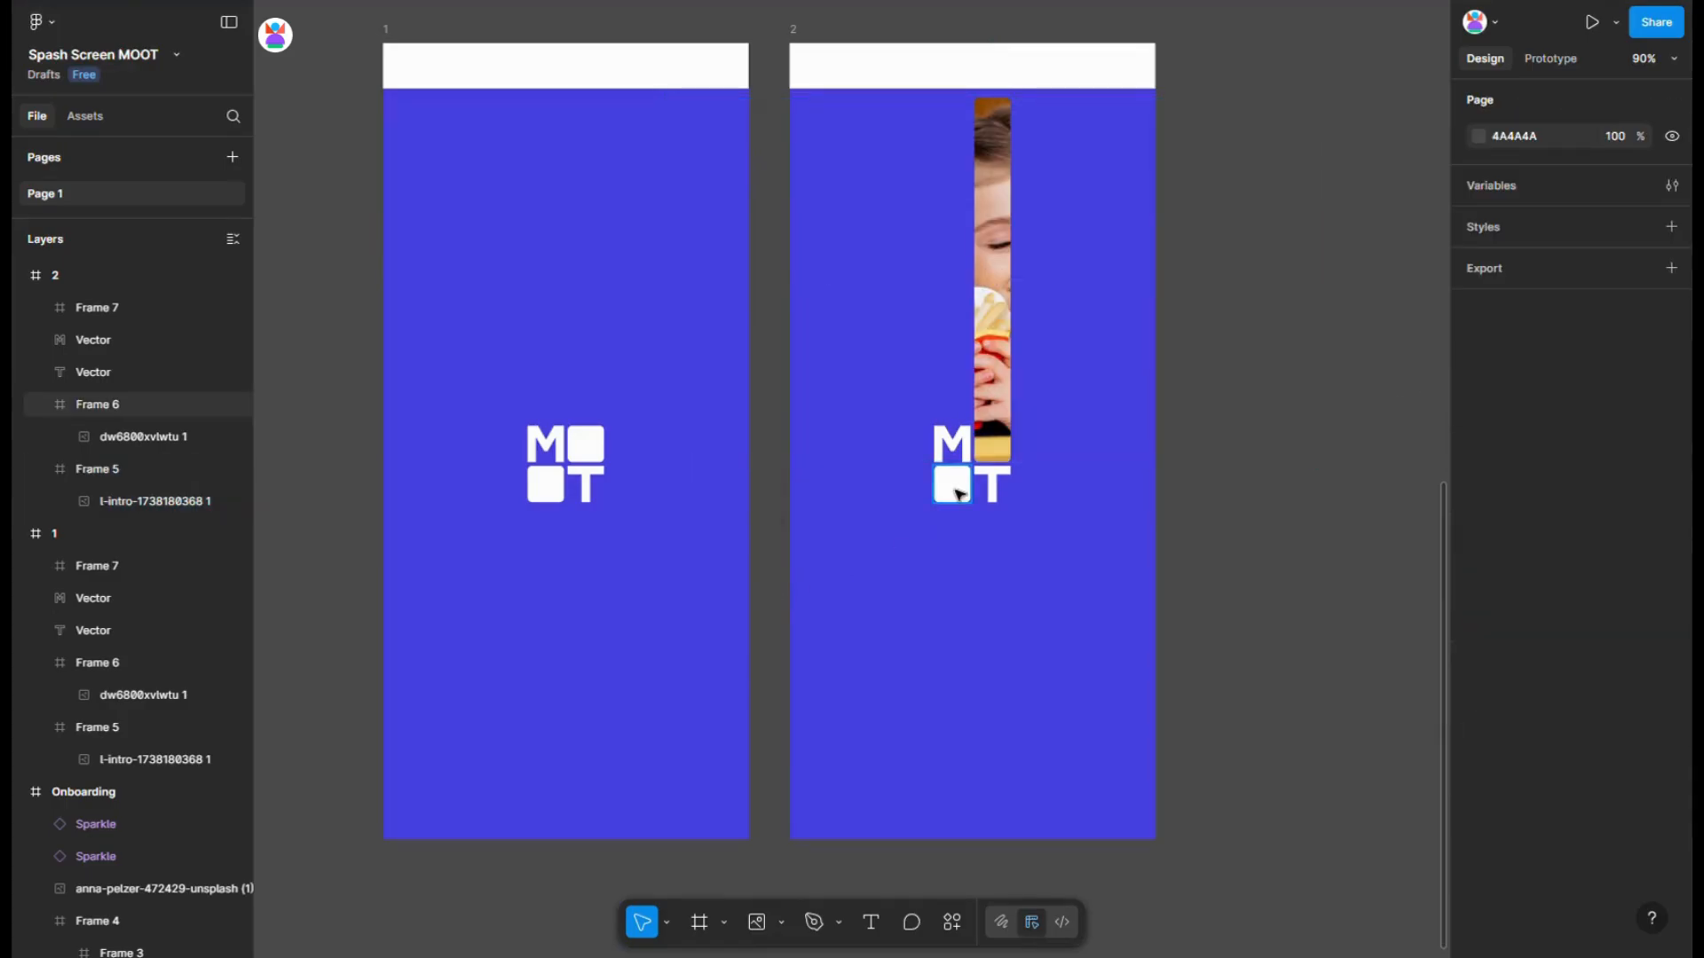
- Stretch the square below the M in frame 2 downward to 40 × 400 px
left_click(952, 484)
left_click_drag(964, 520, 951, 843)
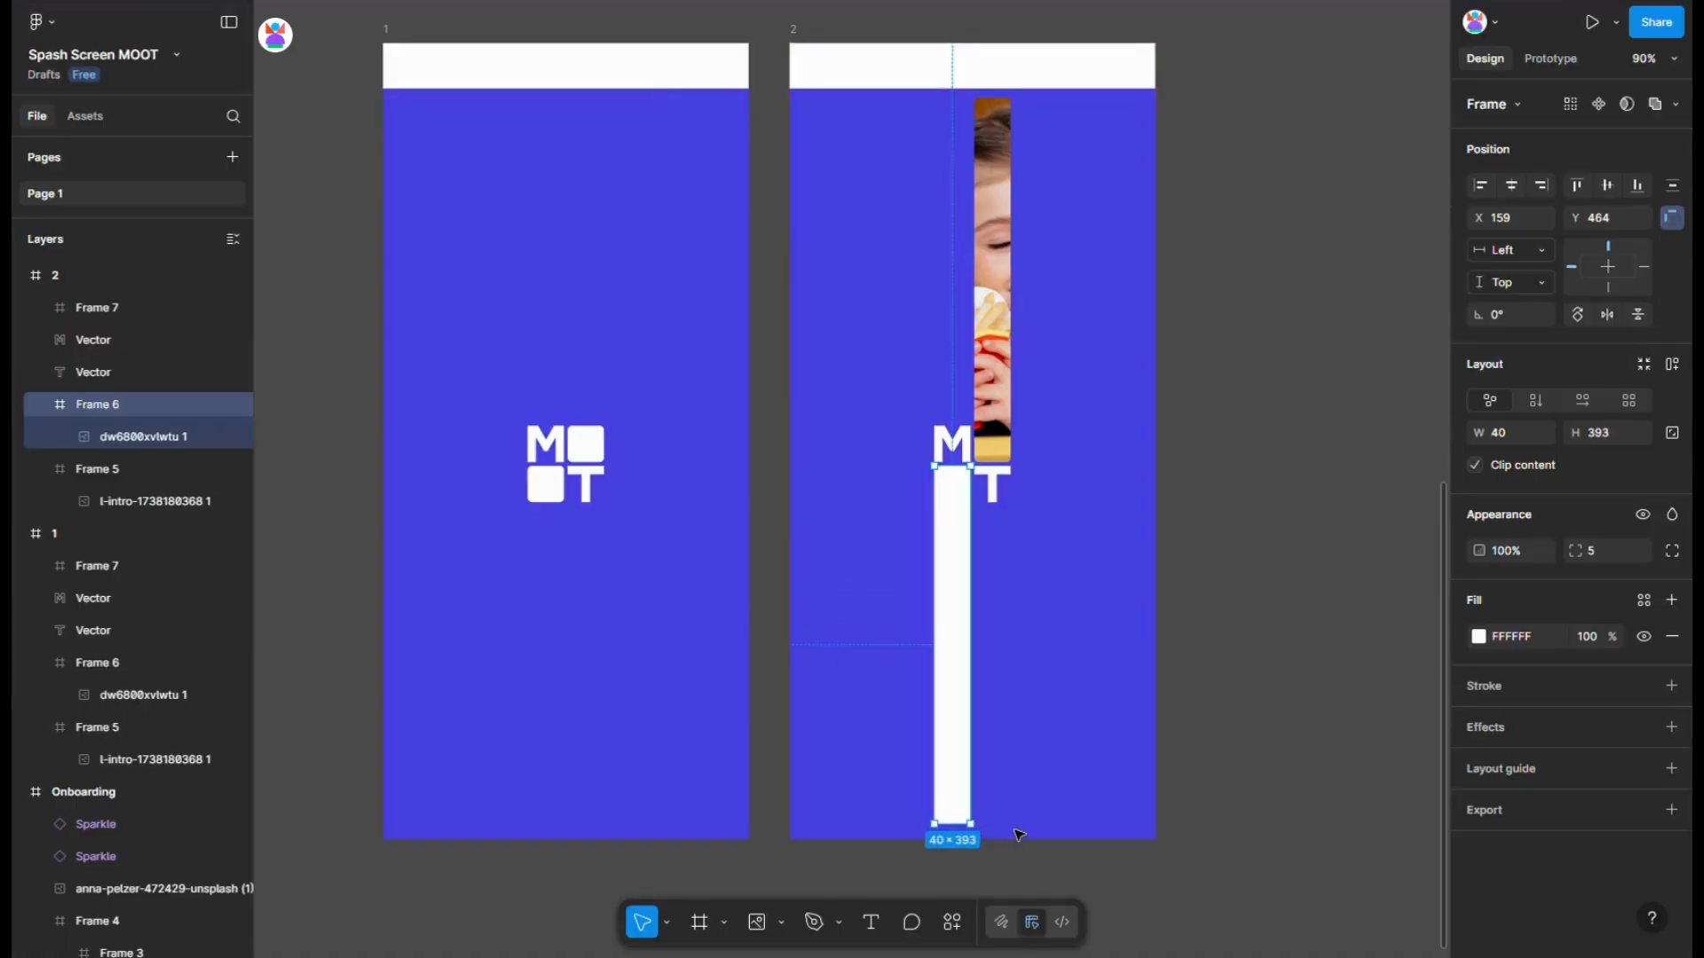
scroll(979, 784, "up", 3)
scroll(960, 768, "up", 1)
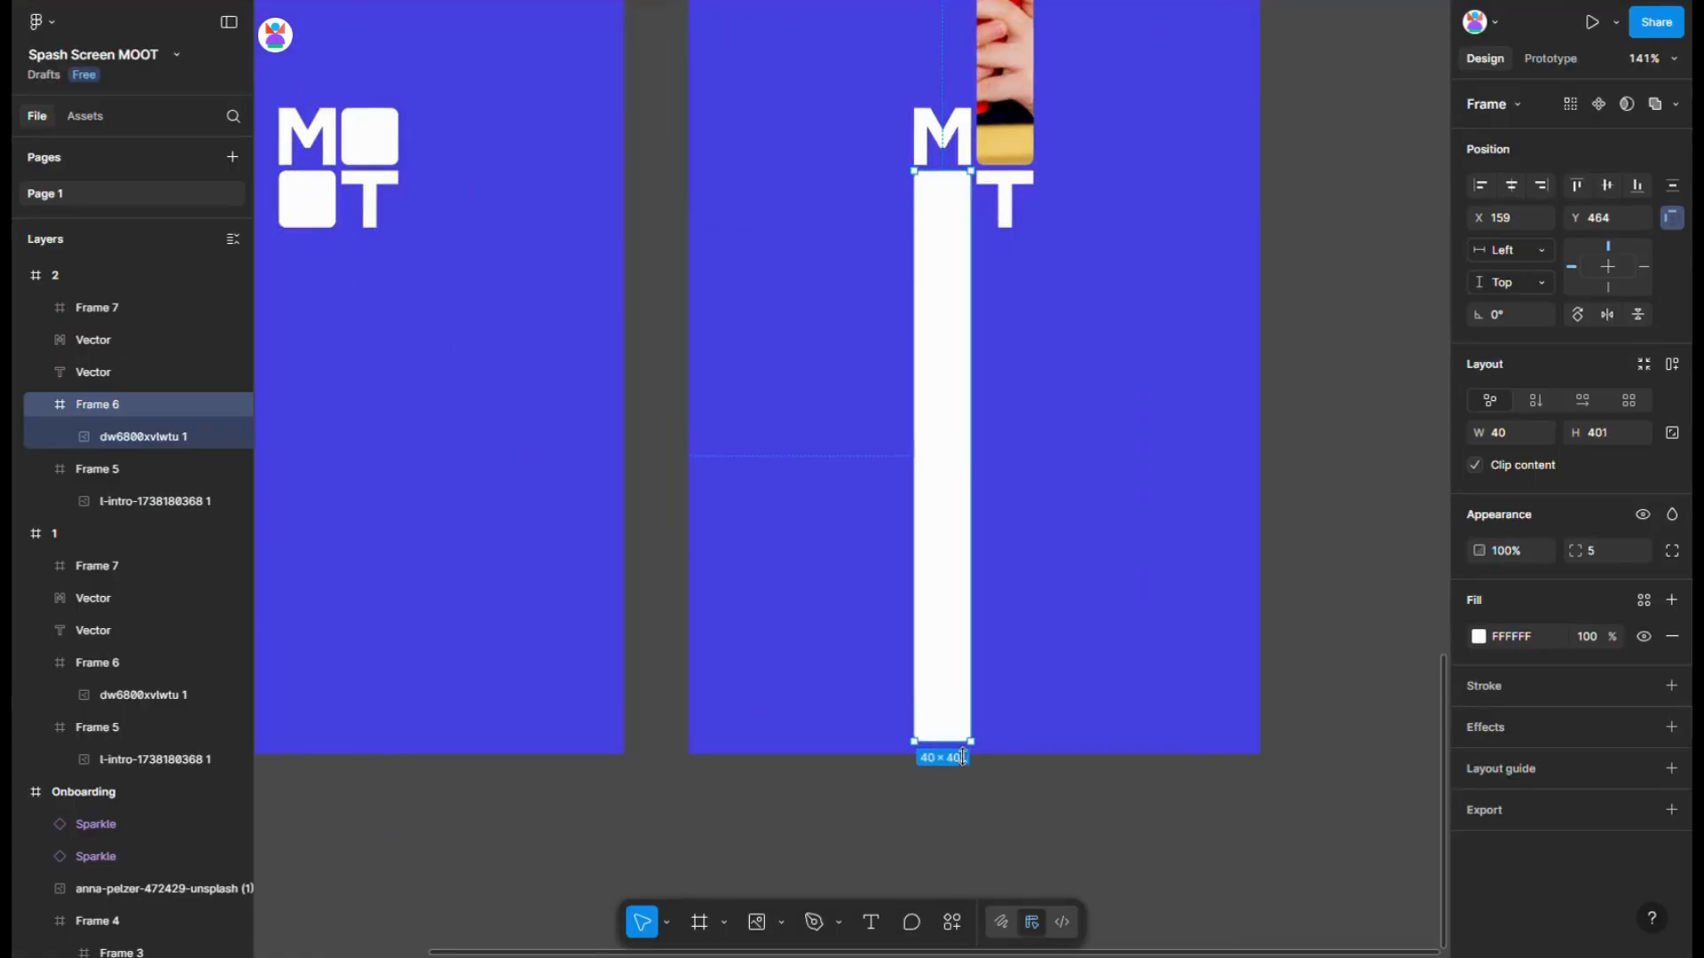
scroll(943, 745, "up", 10)
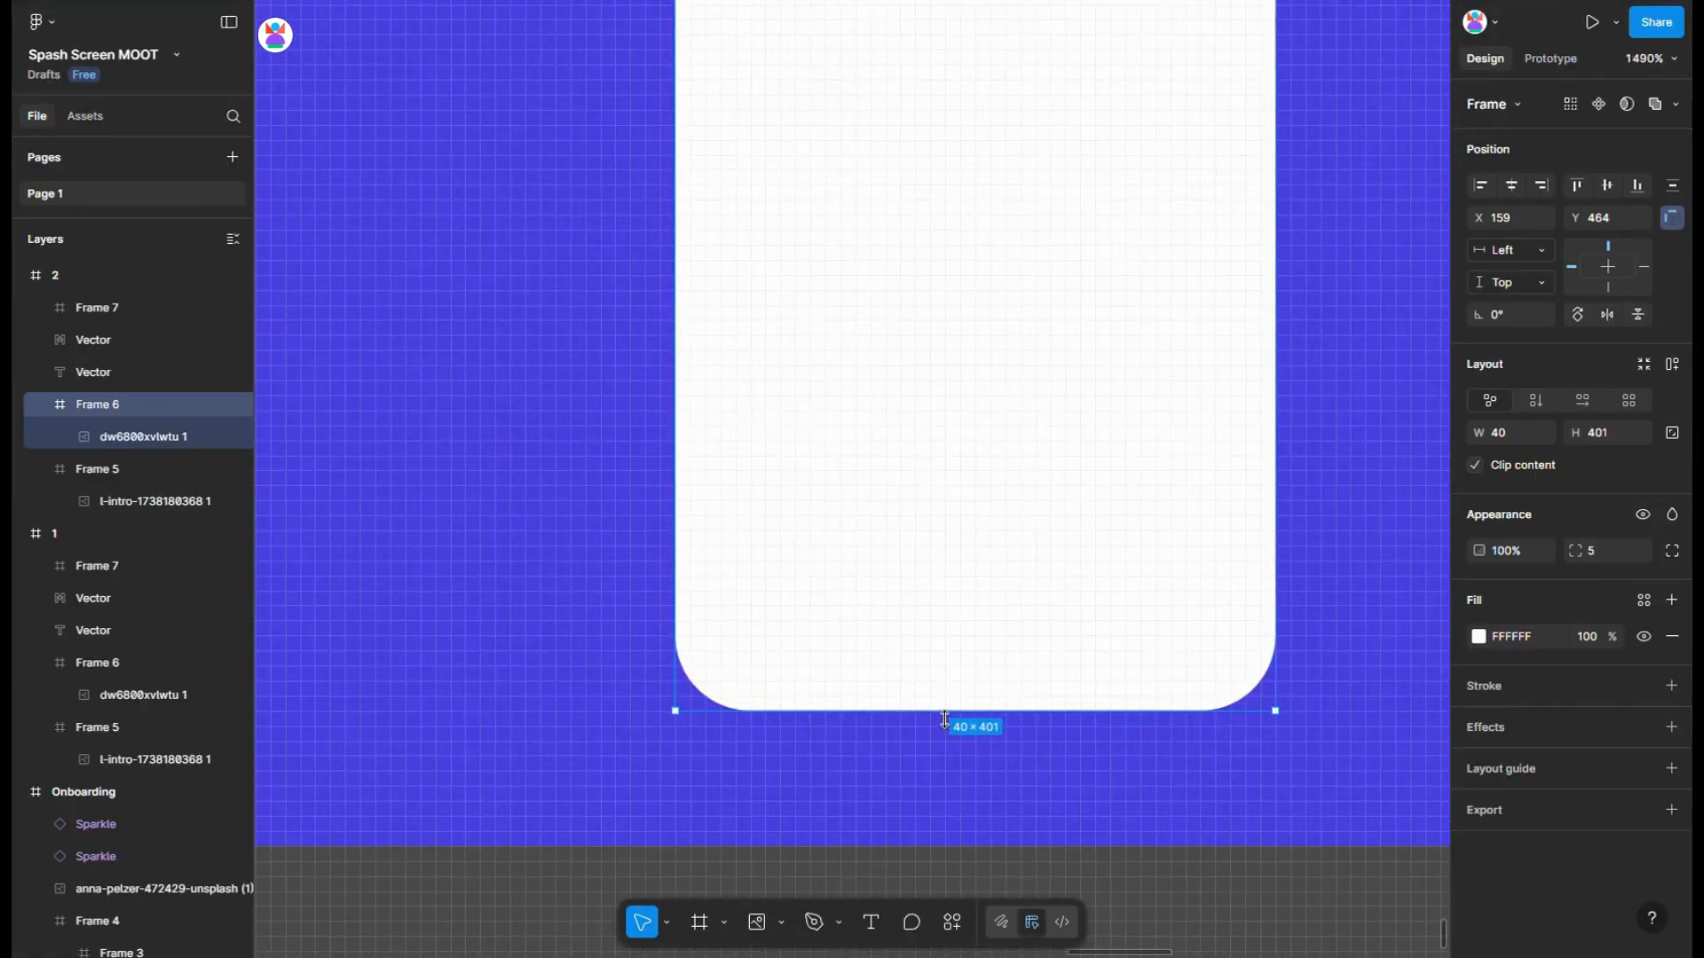
left_click_drag(944, 720, 944, 707)
scroll(945, 707, "down", 12)
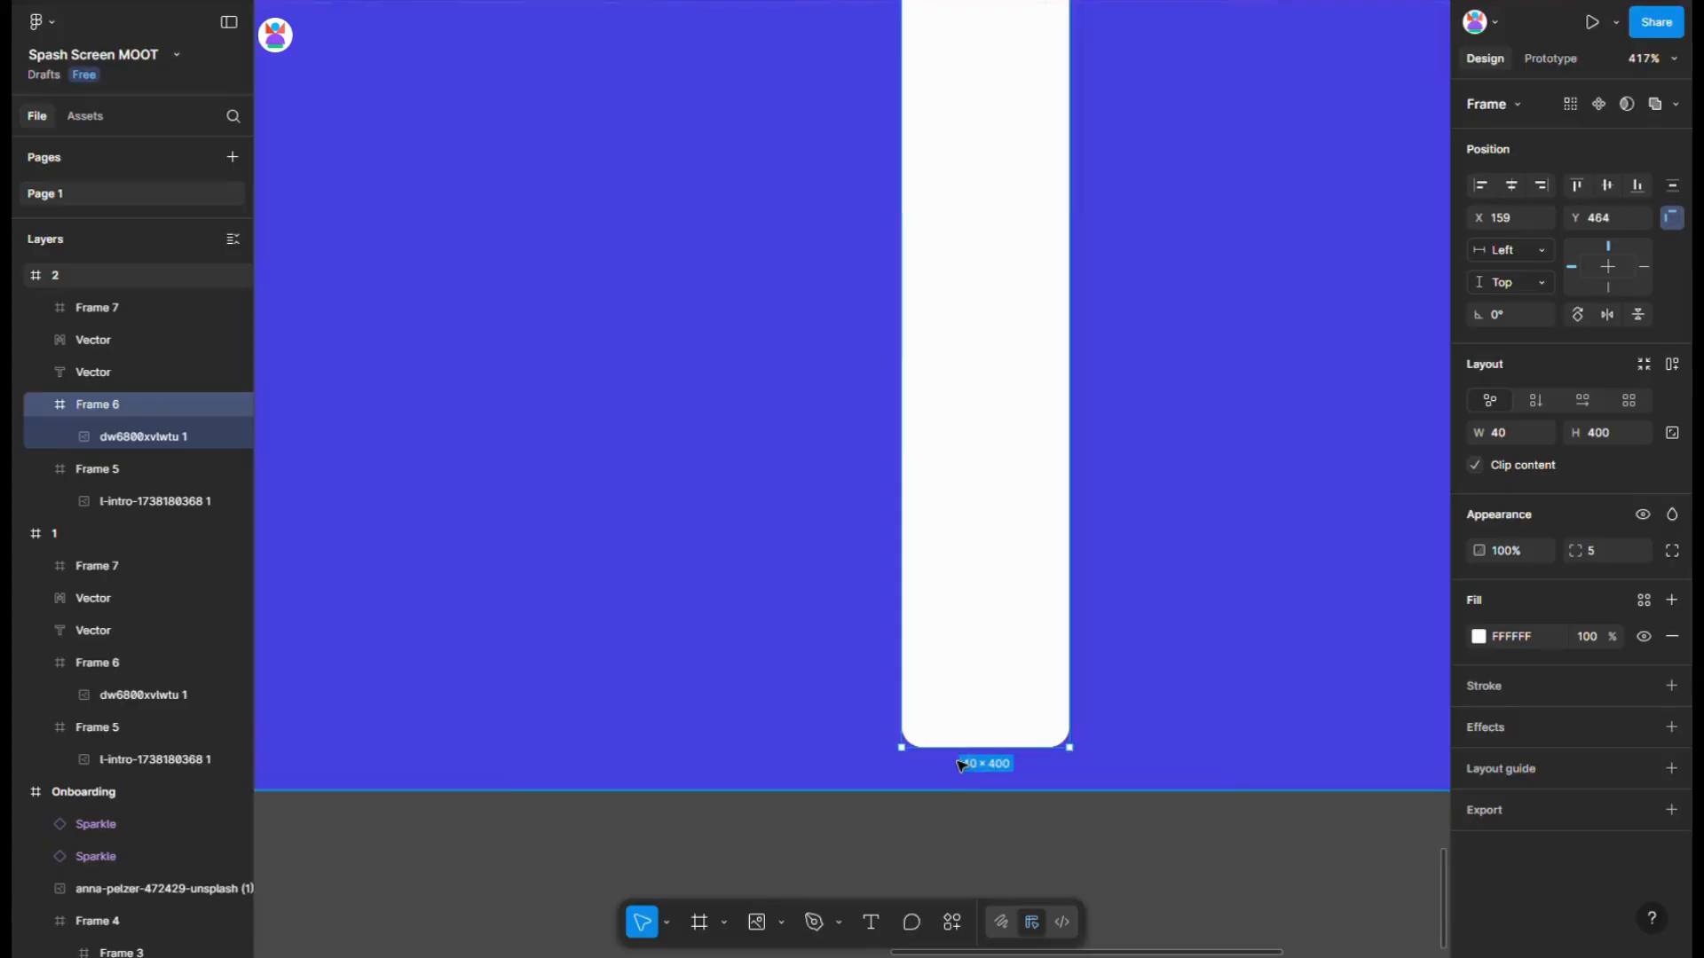
- Set the opacity of the photo inside the stretched bar below the M to 100%
double_click(961, 670)
left_click(1498, 497)
type("100")
key("Return")
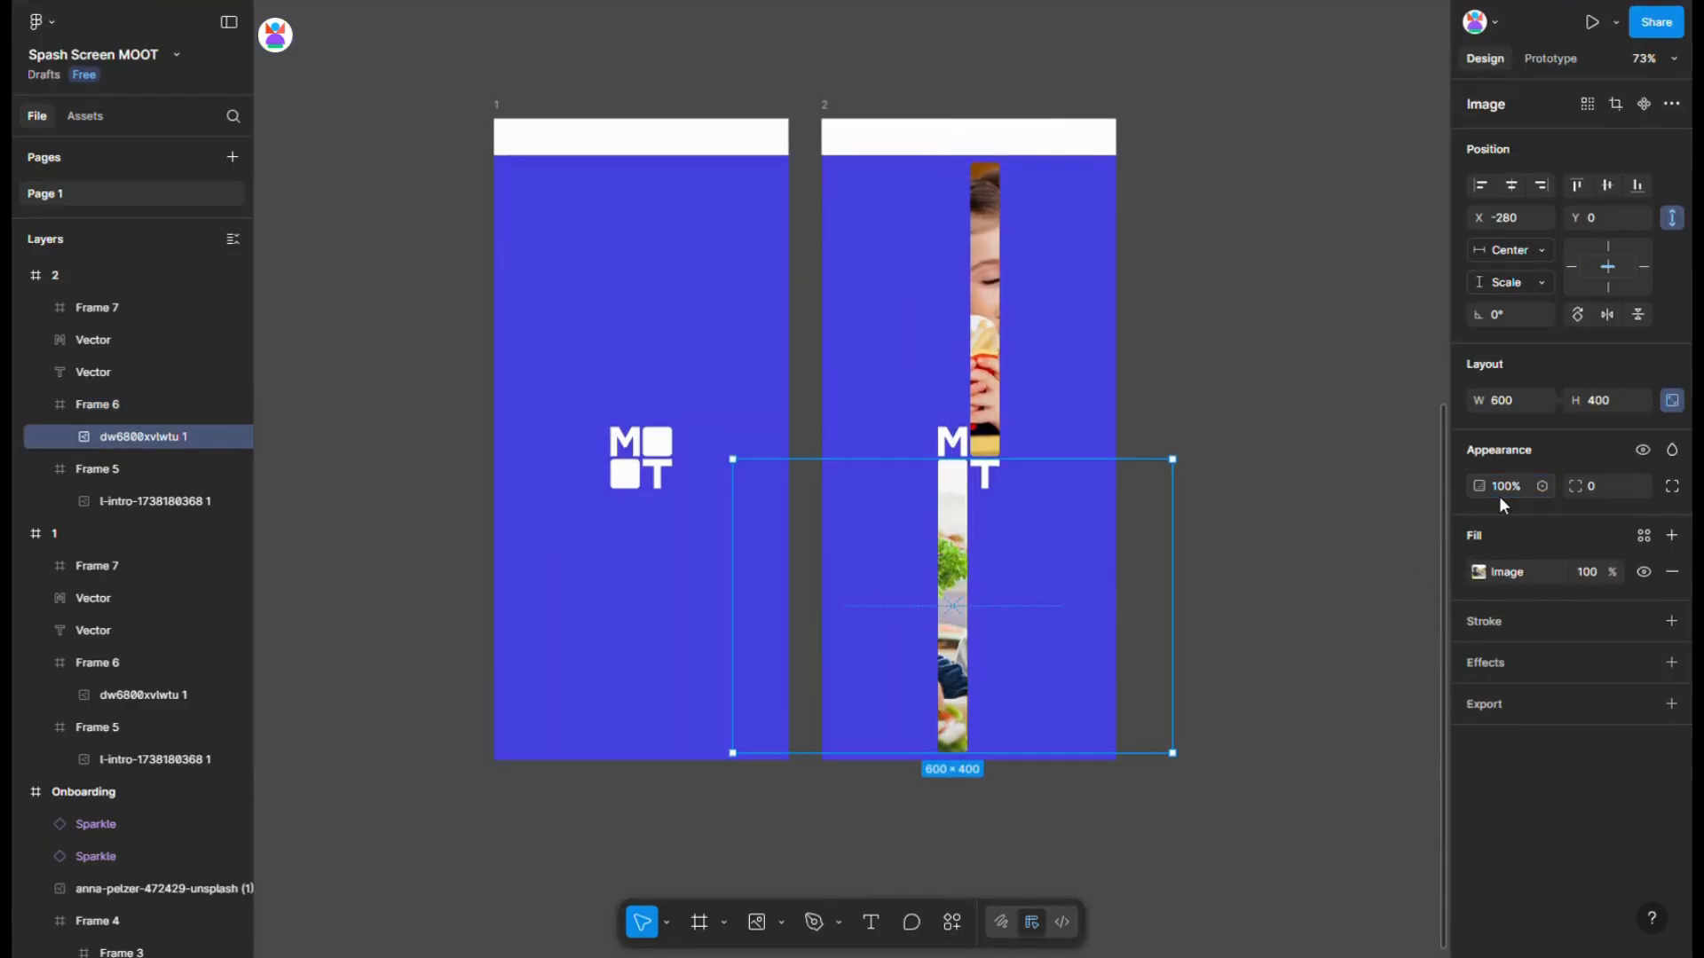
left_click(1241, 399)
- Edit the M's vector in frame 2 and pull all points except those at the feet straight up to lengthen its legs
scroll(977, 434, "up", 5)
left_click(944, 455)
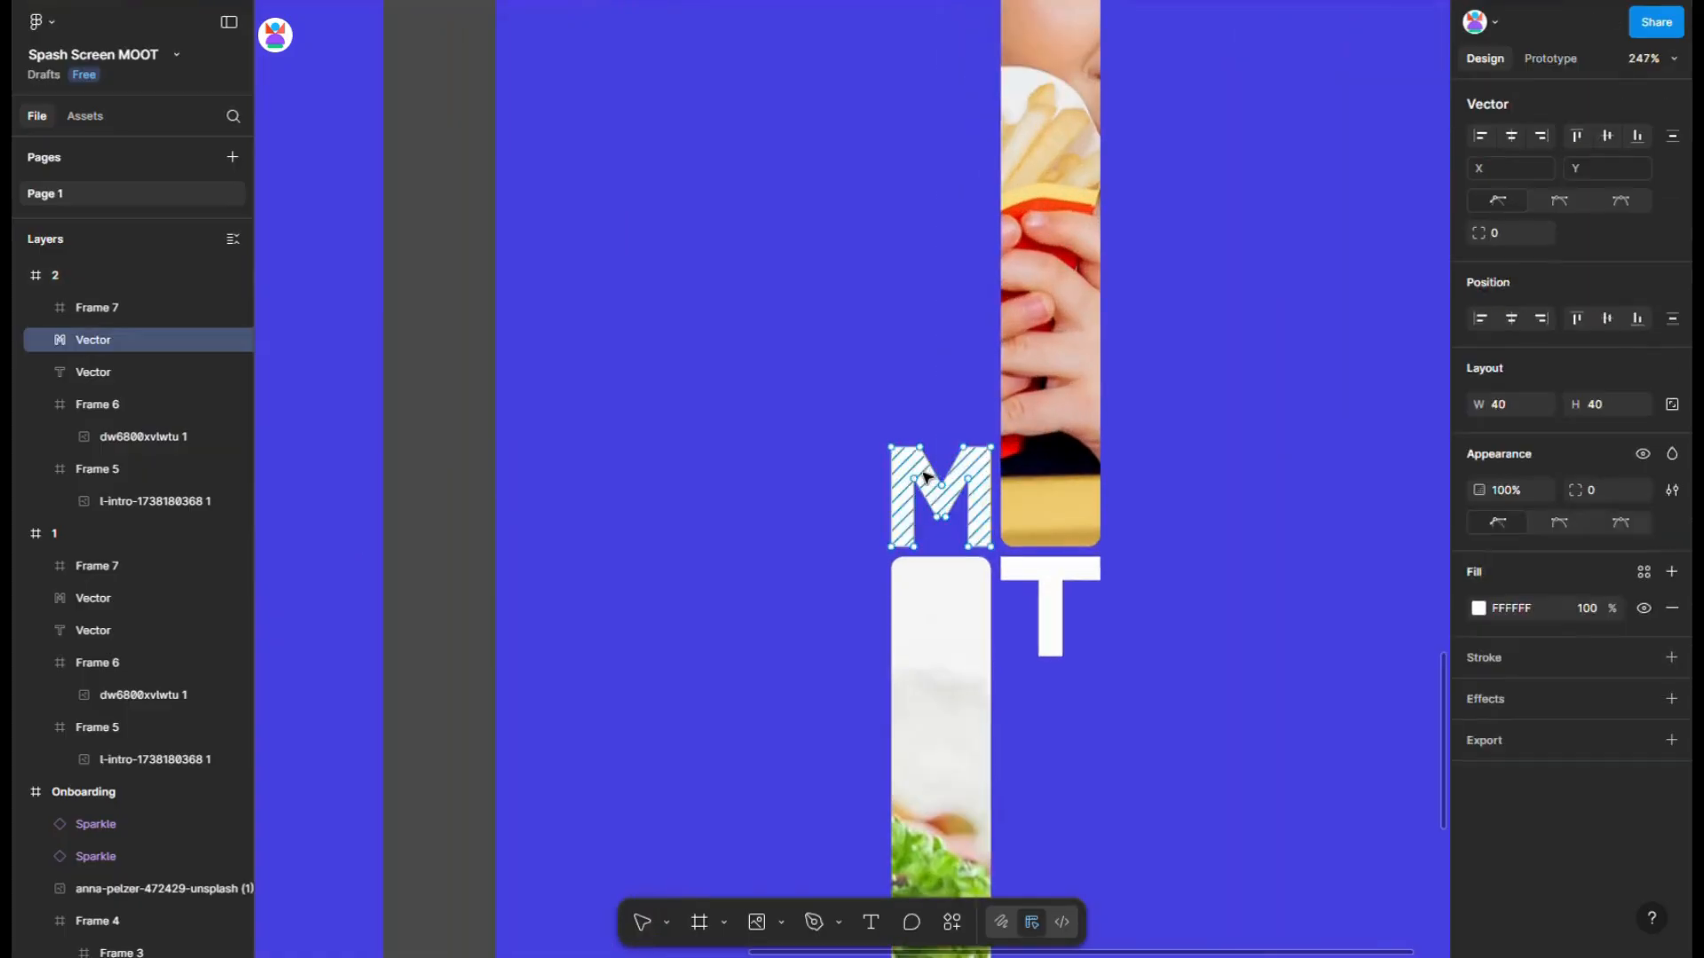
double_click(944, 452)
scroll(942, 450, "up", 3)
scroll(923, 475, "up", 1)
key("v")
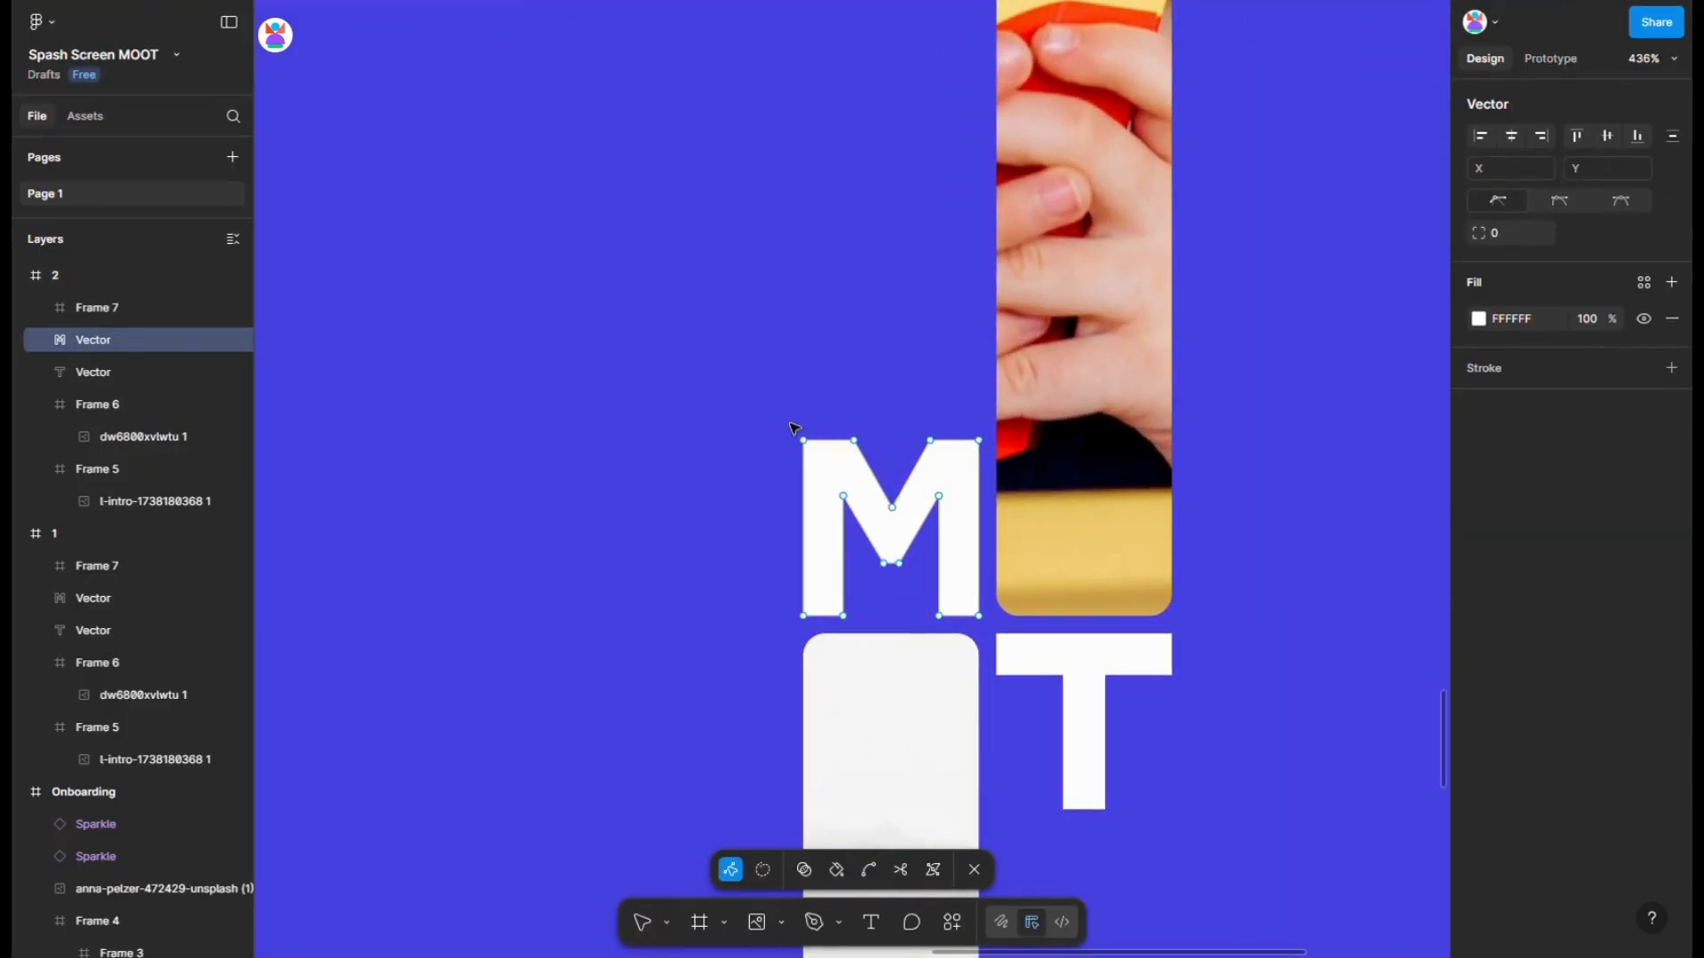
left_click_drag(781, 419, 990, 581)
scroll(985, 581, "down", 3)
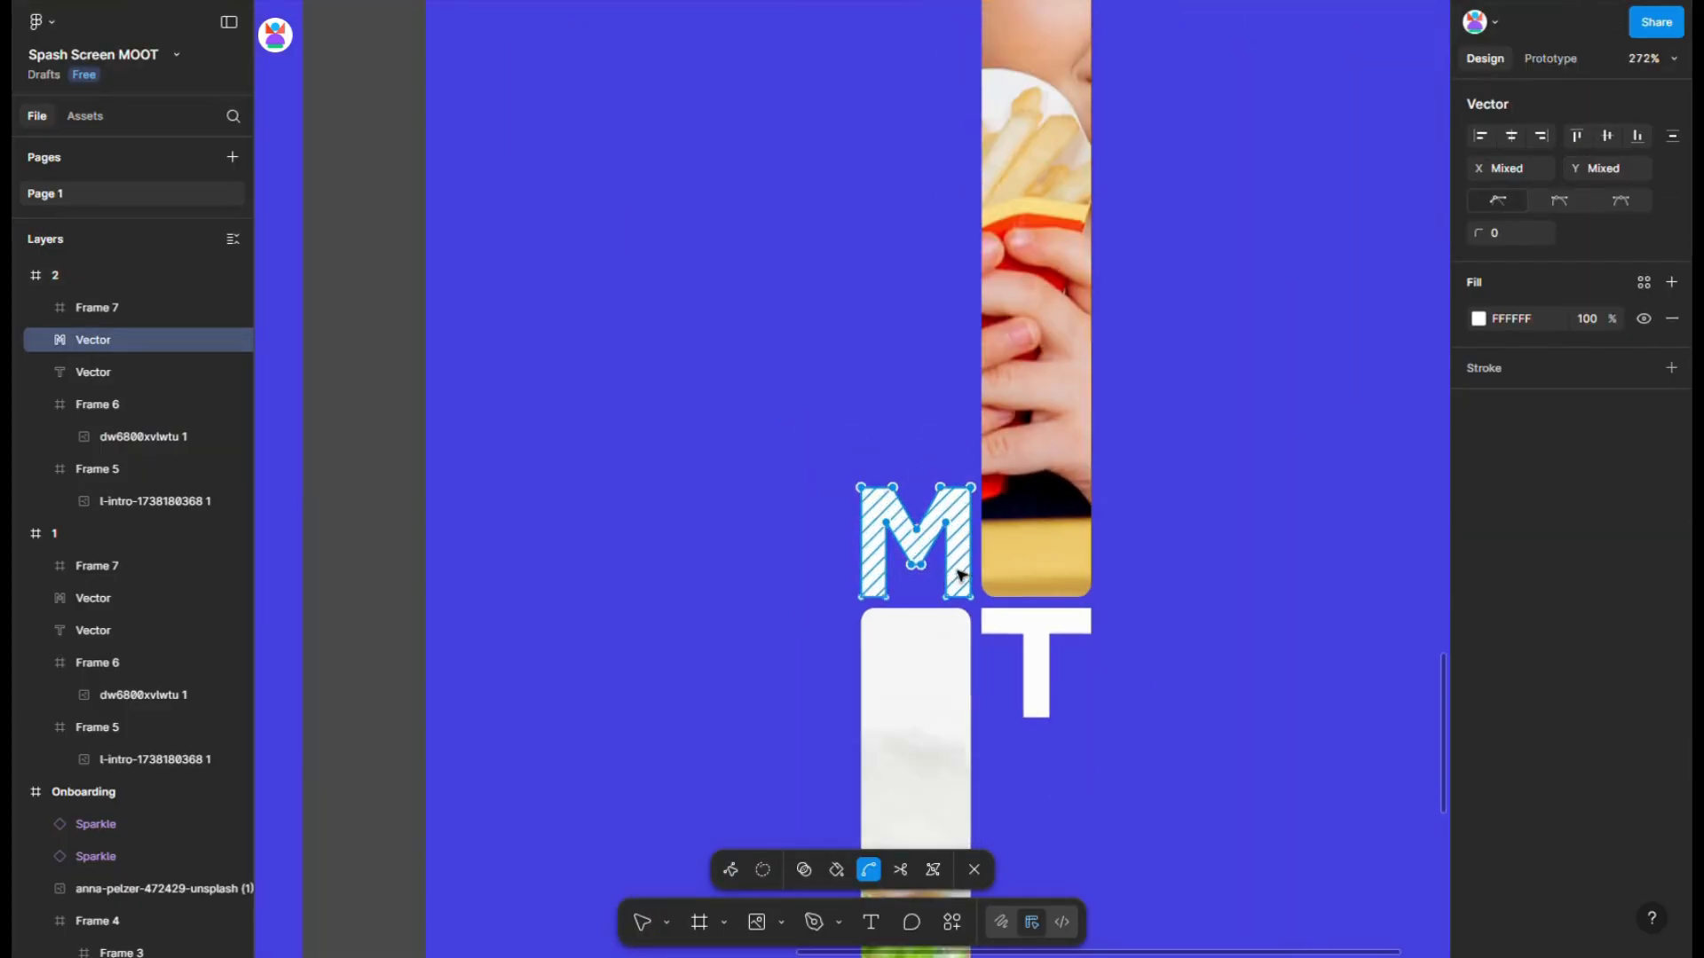
left_click_drag(930, 493, 947, 84)
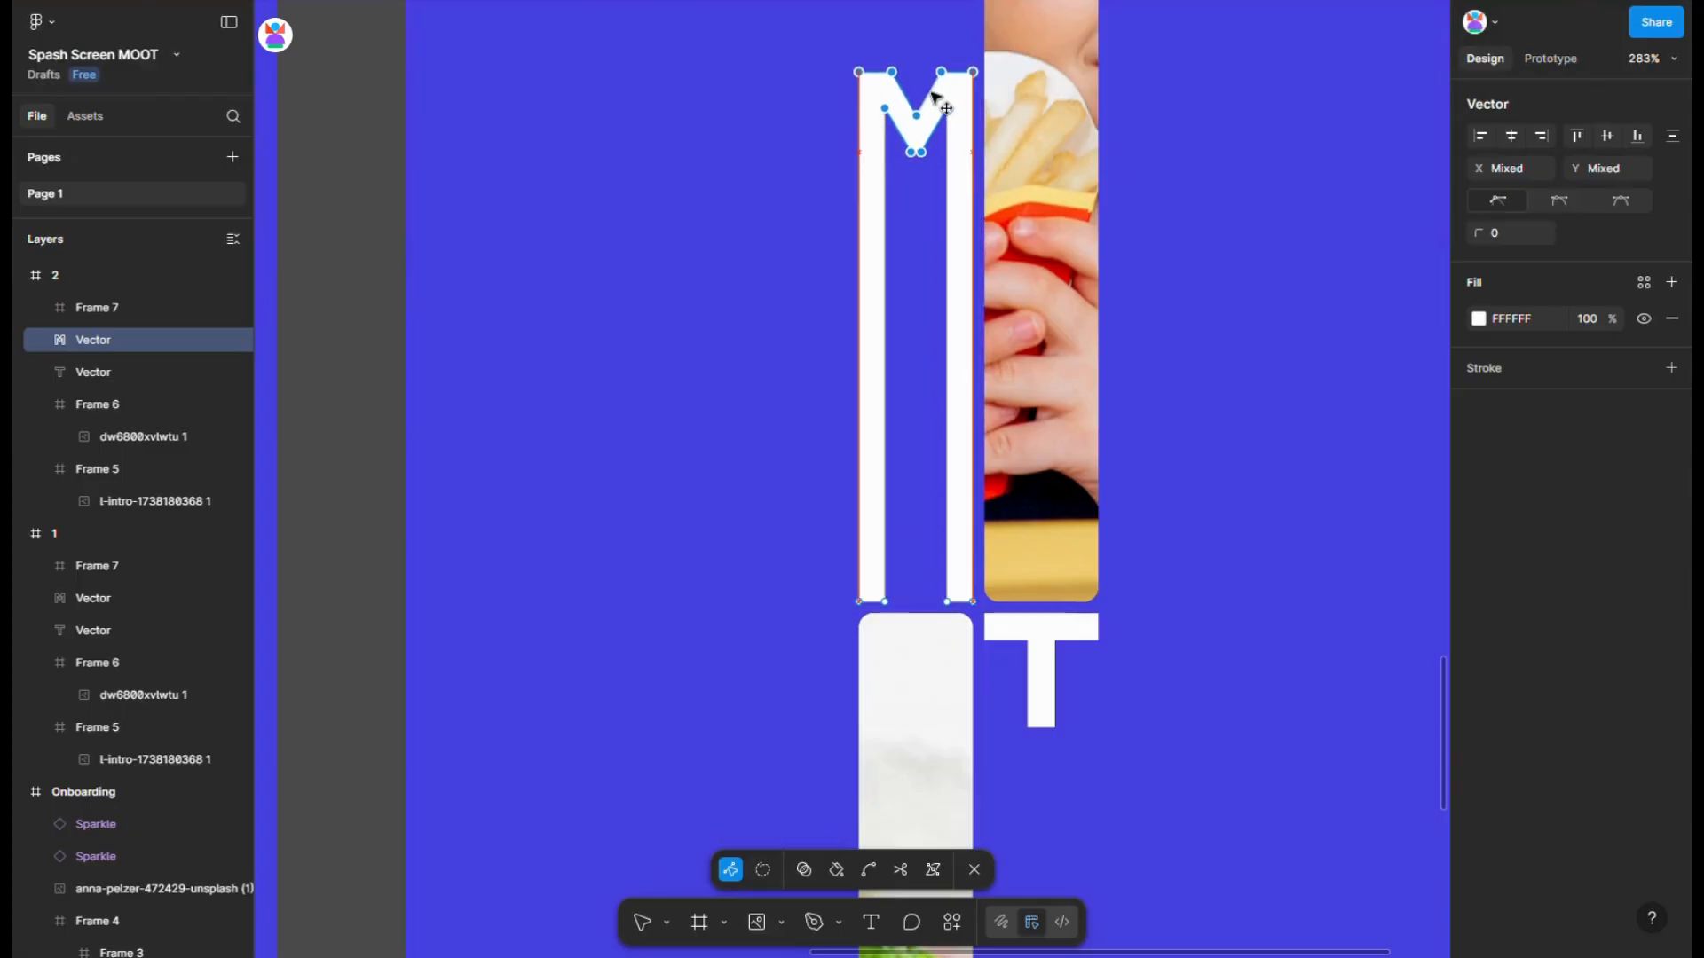
- Raise the M's upper points level with the adjacent photo's top edge, making it 40 × 400 px at Y 60, and finish editing the vector
scroll(947, 532, "up", 6)
left_click_drag(936, 765, 935, 148)
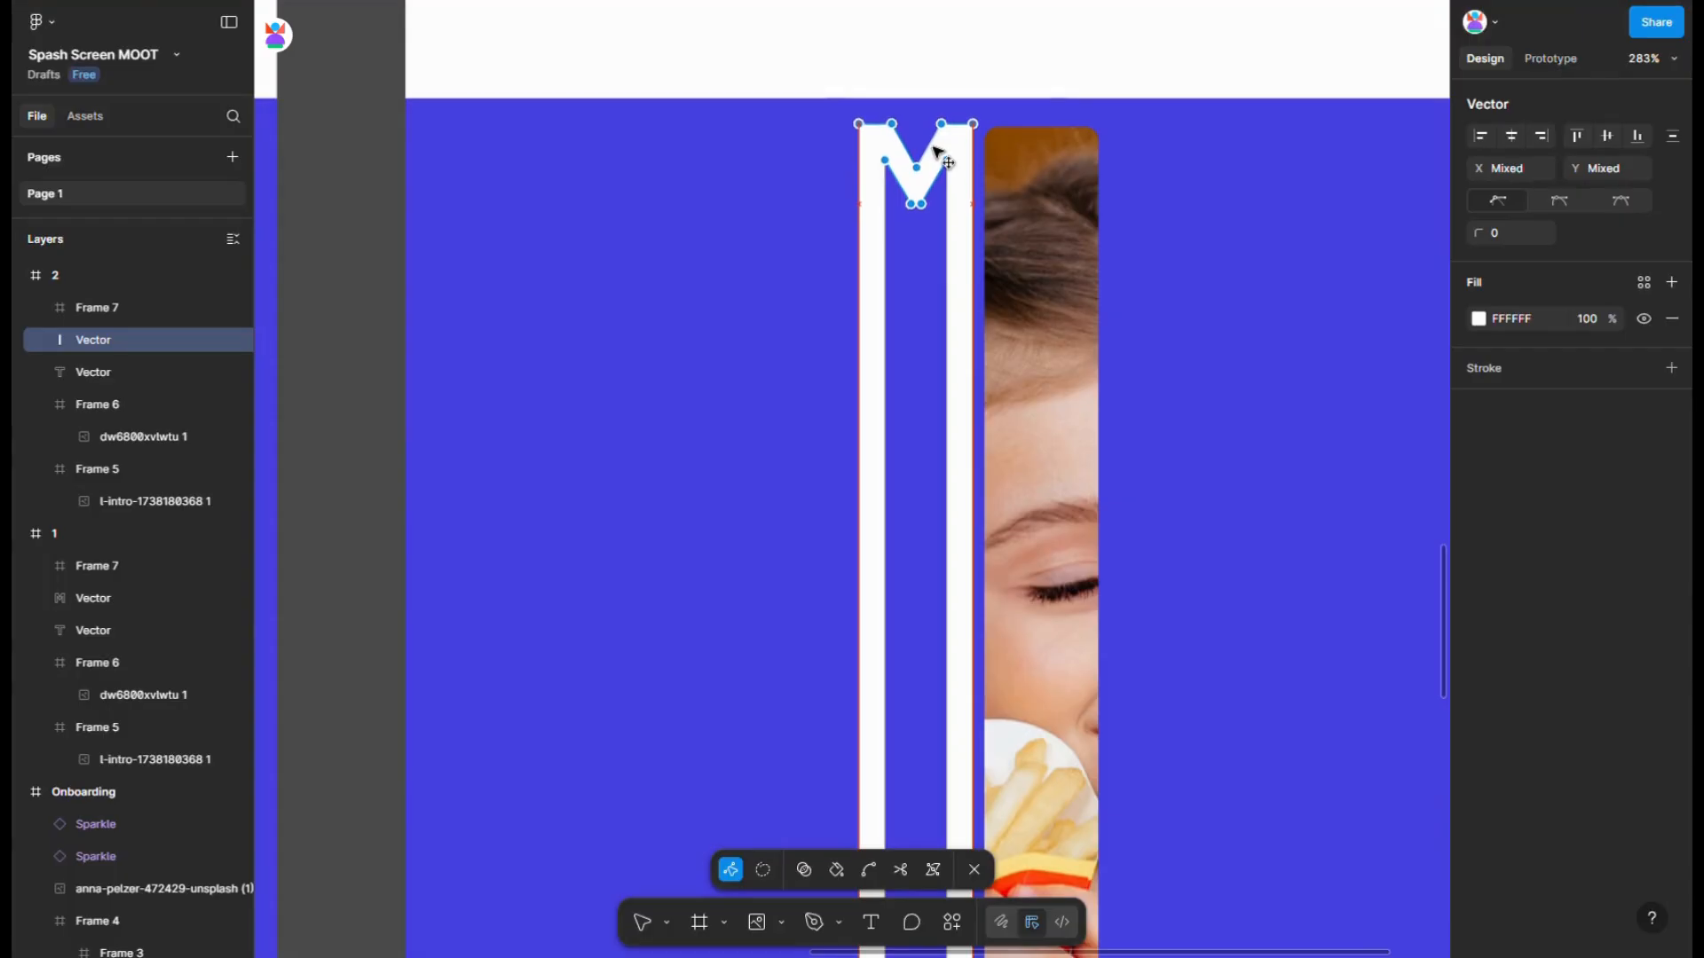
scroll(940, 152, "up", 10, "ctrl")
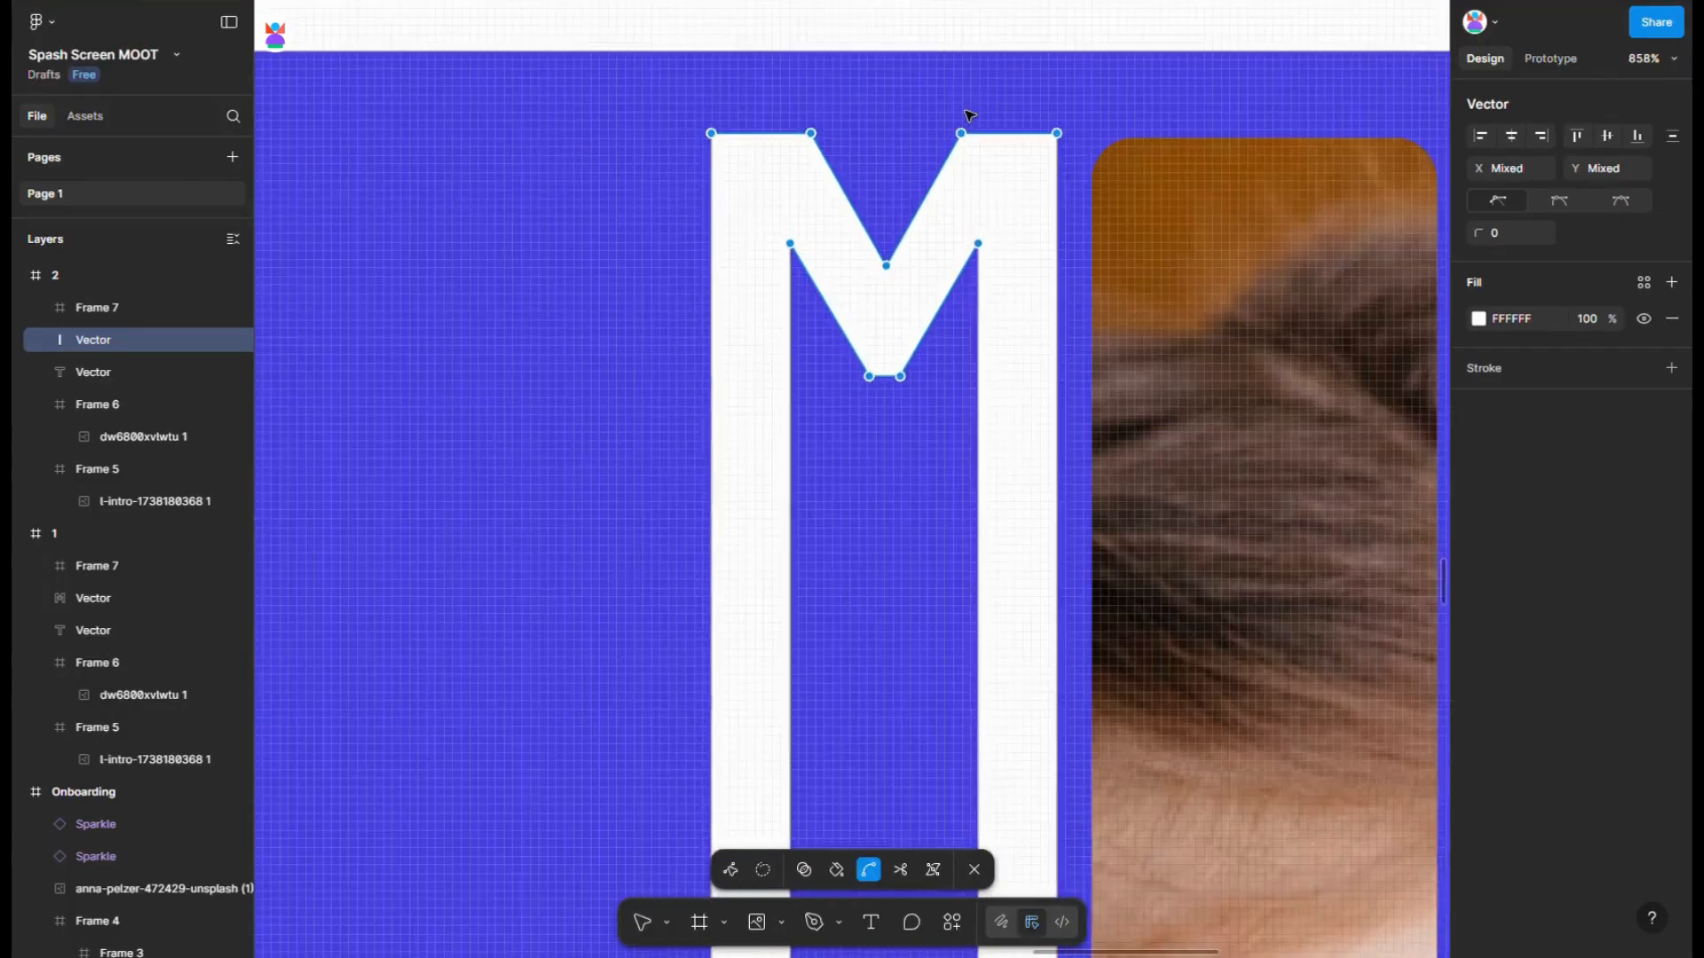
left_click_drag(1036, 148, 1031, 158)
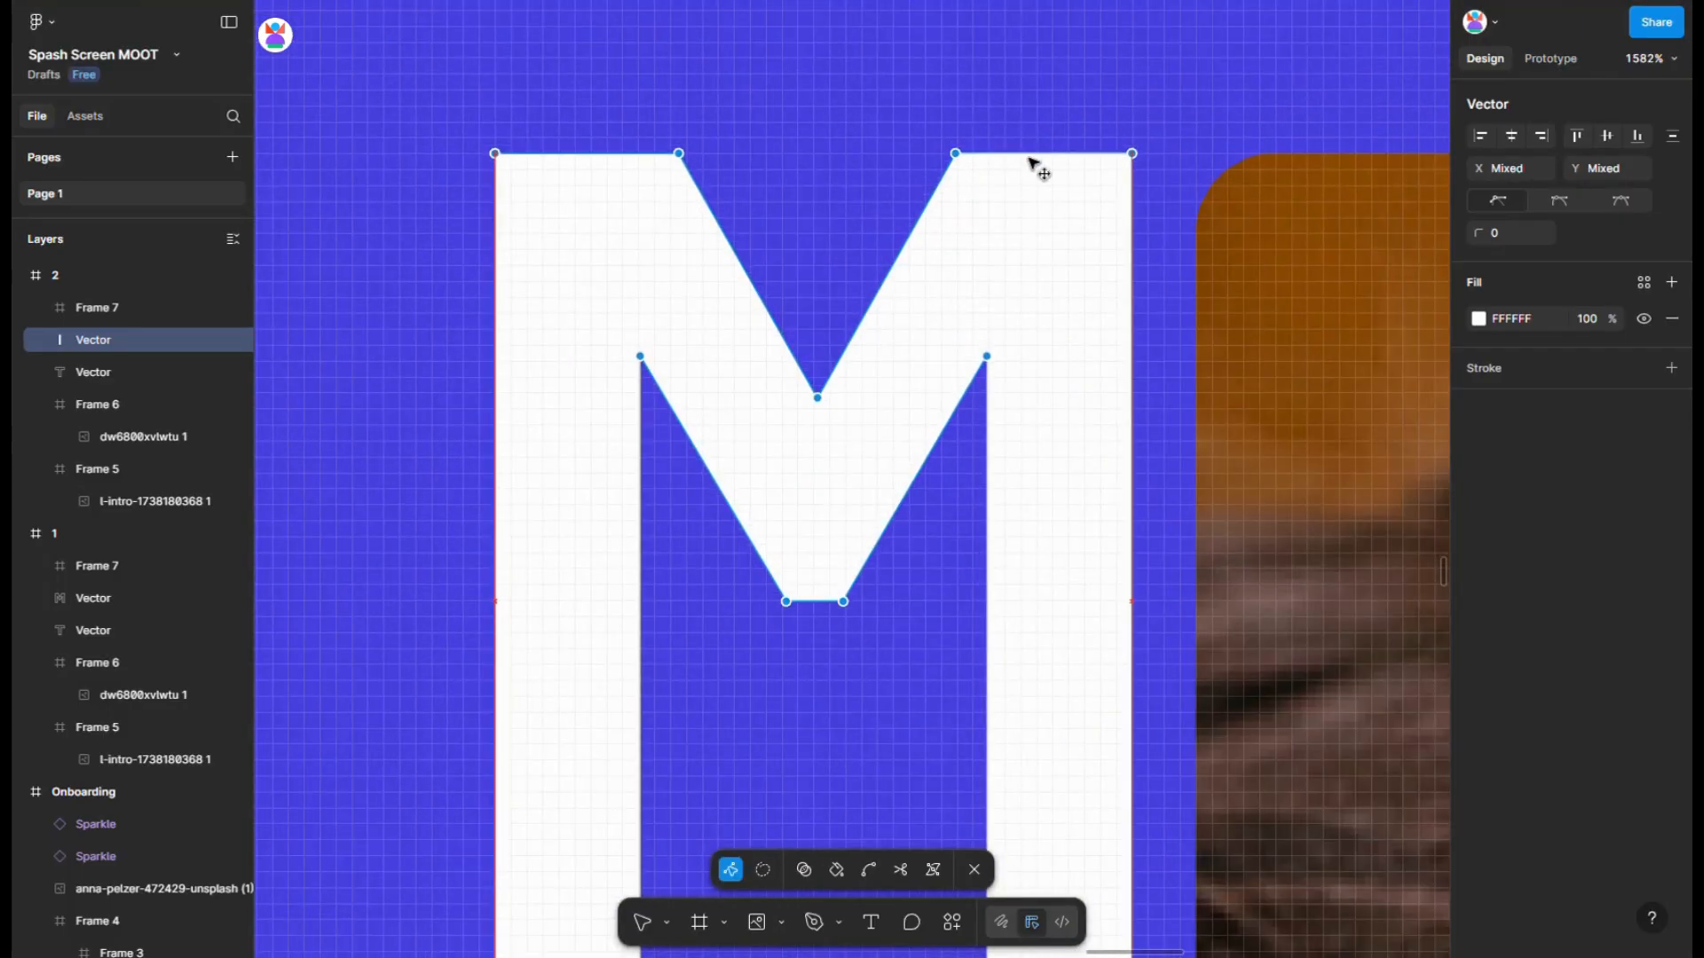
scroll(1038, 164, "down", 20, "ctrl")
key("Escape")
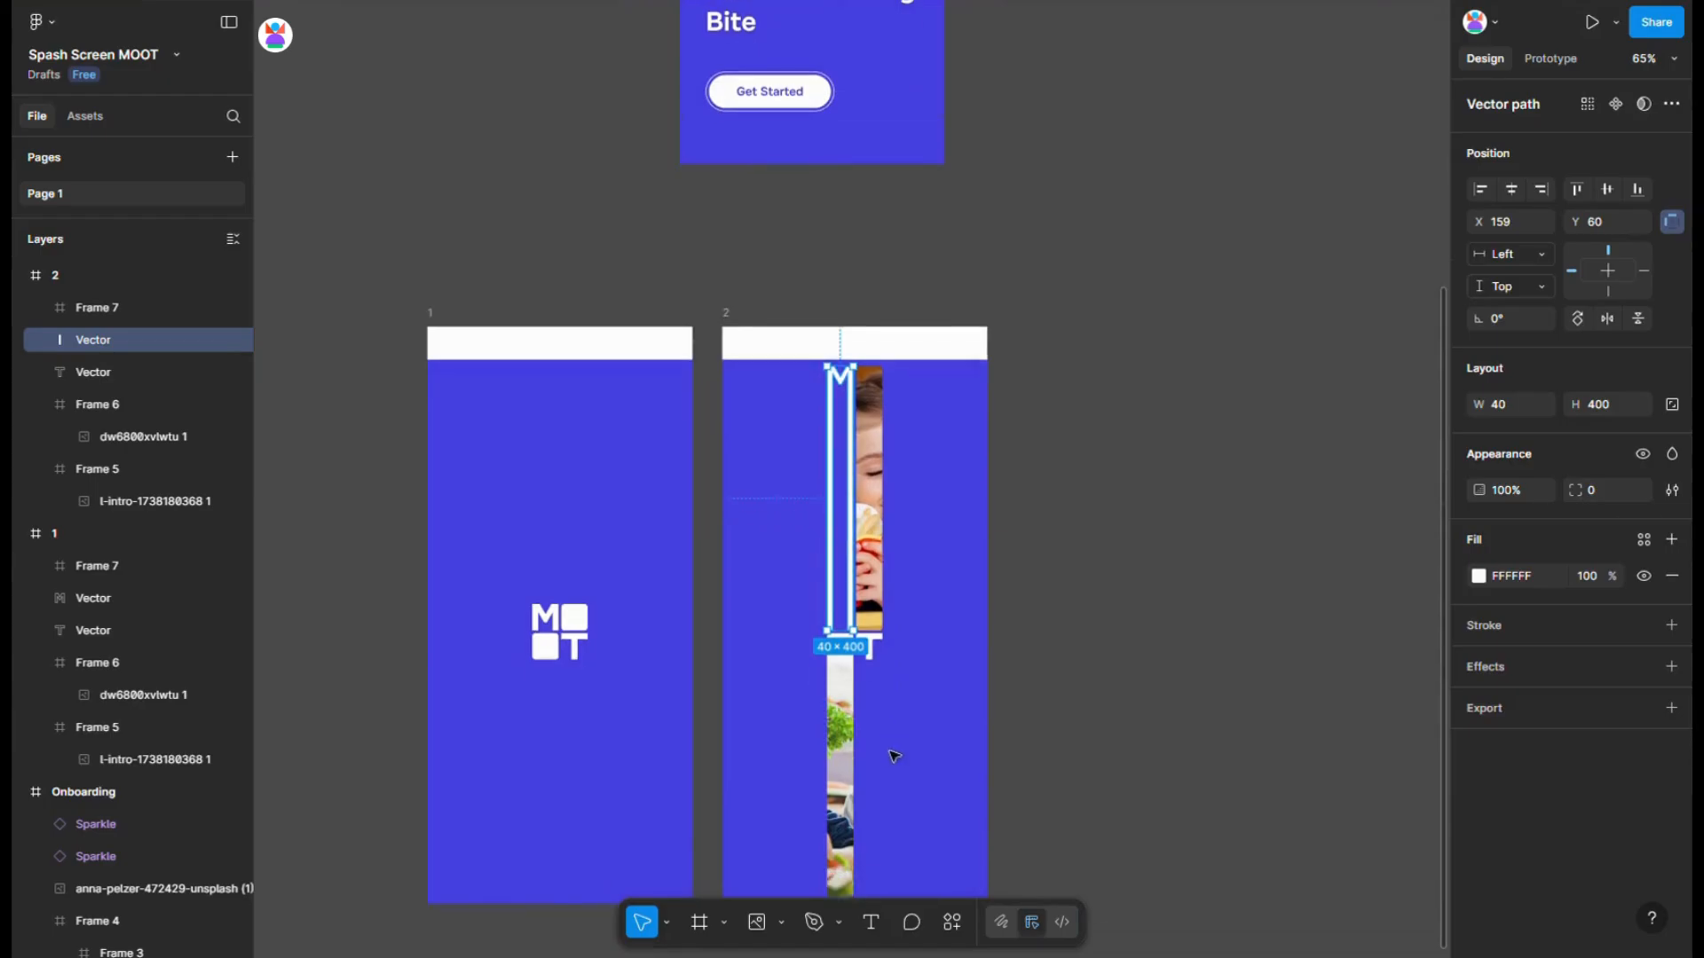
- Edit the T's vector in frame 2 and extend its stem straight down to Y 864, level with the adjacent photo's bottom edge
left_click(894, 756)
double_click(869, 648)
scroll(865, 709, "up", 8, "ctrl")
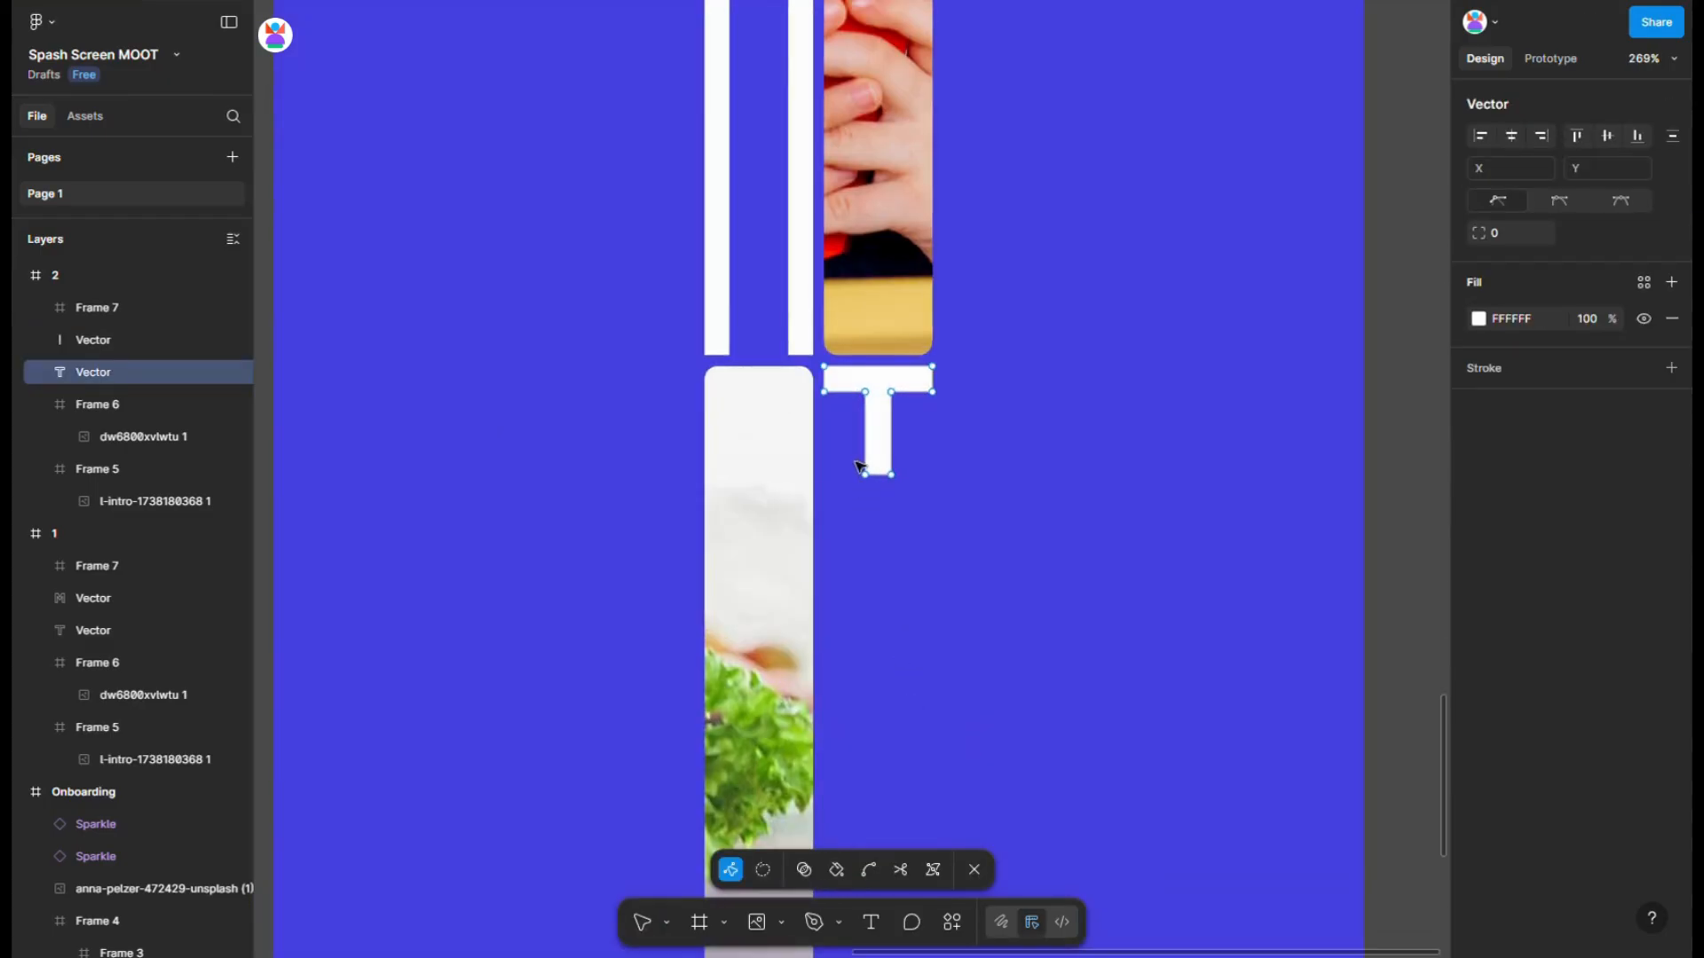
left_click_drag(859, 466, 876, 942)
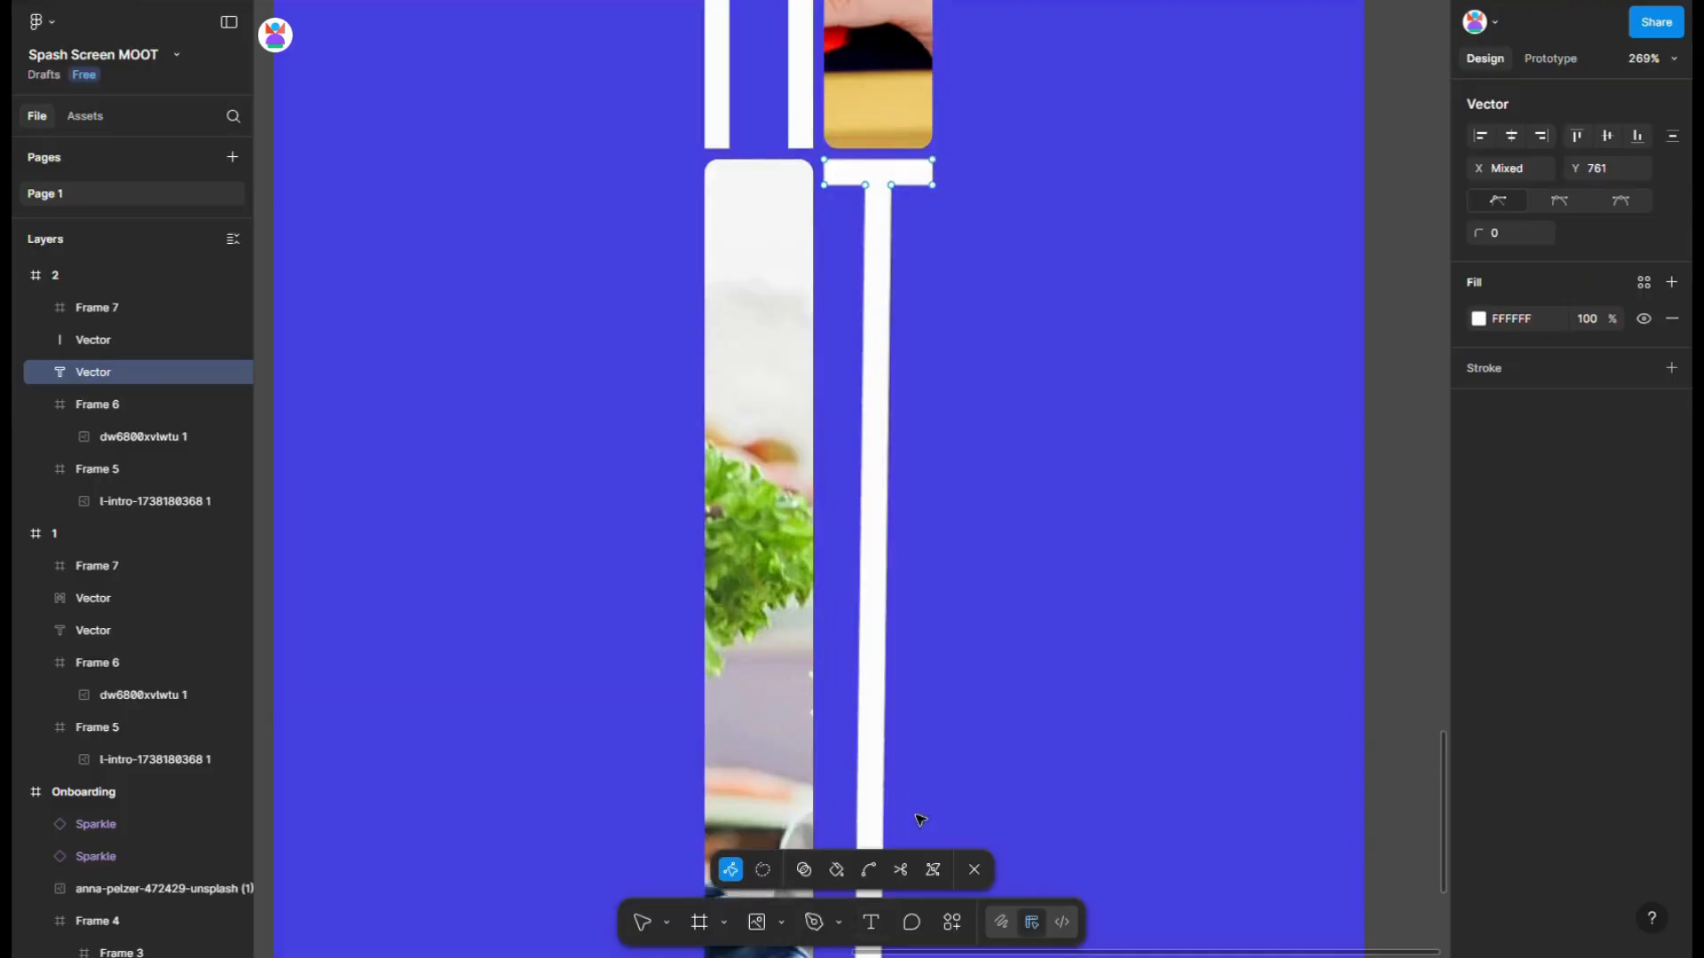
scroll(918, 798, "down", 5)
left_click_drag(880, 395, 891, 633)
scroll(874, 678, "up", 10)
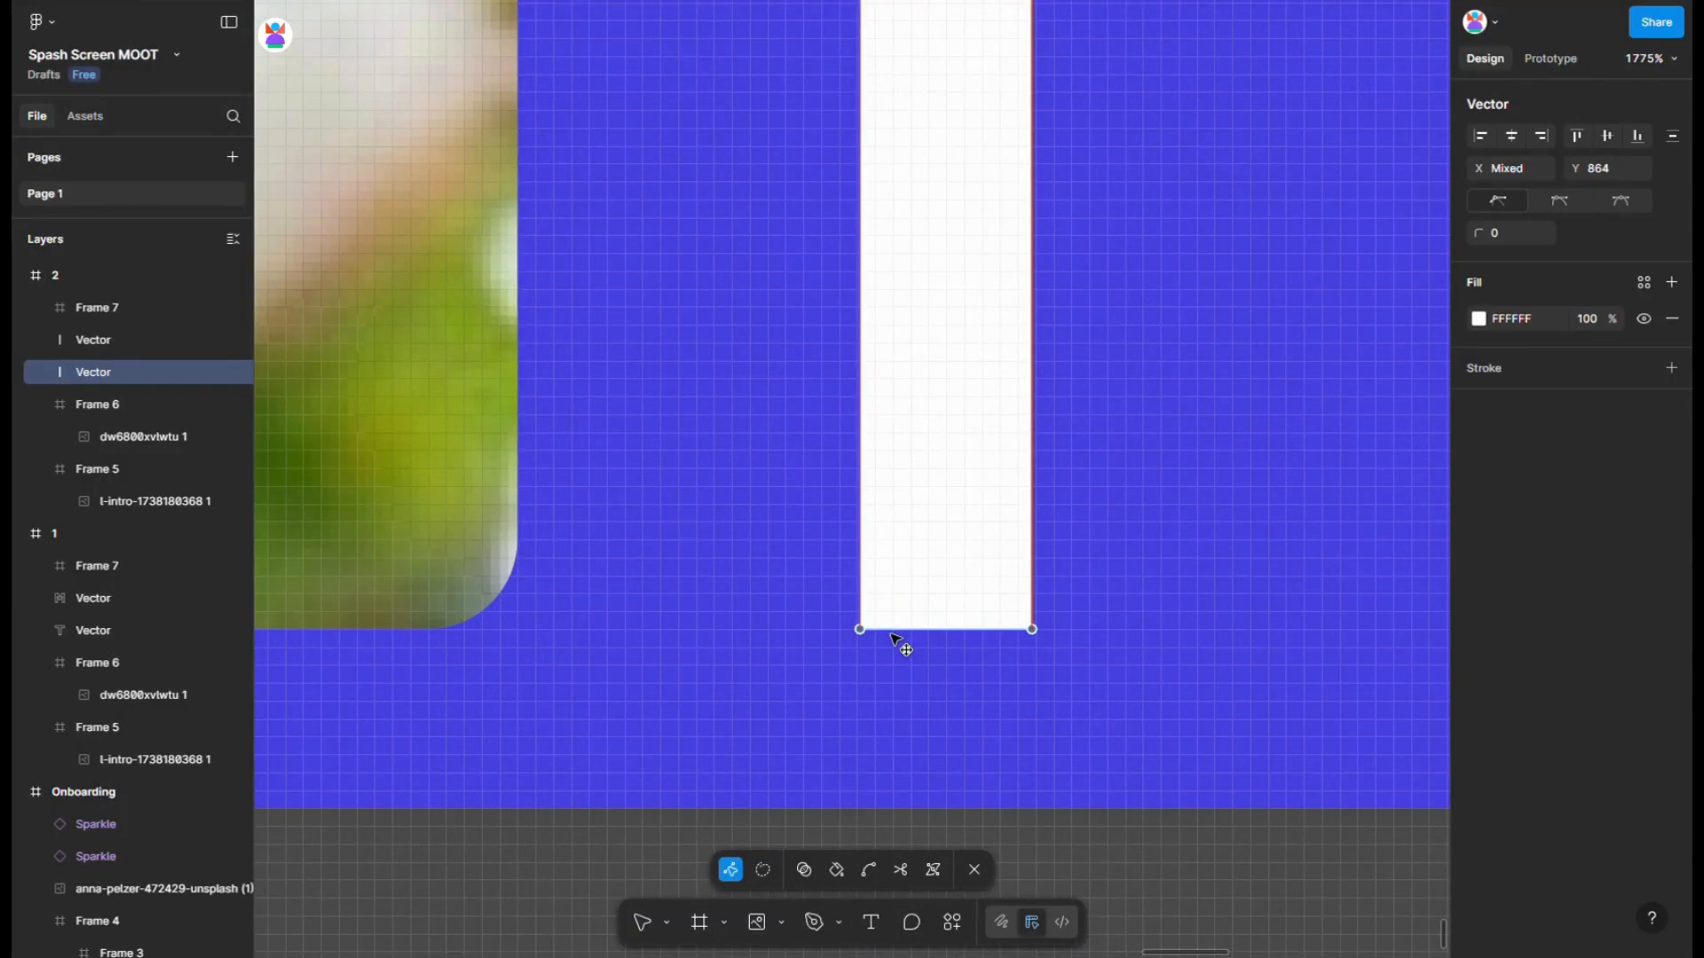
scroll(892, 634, "down", 15)
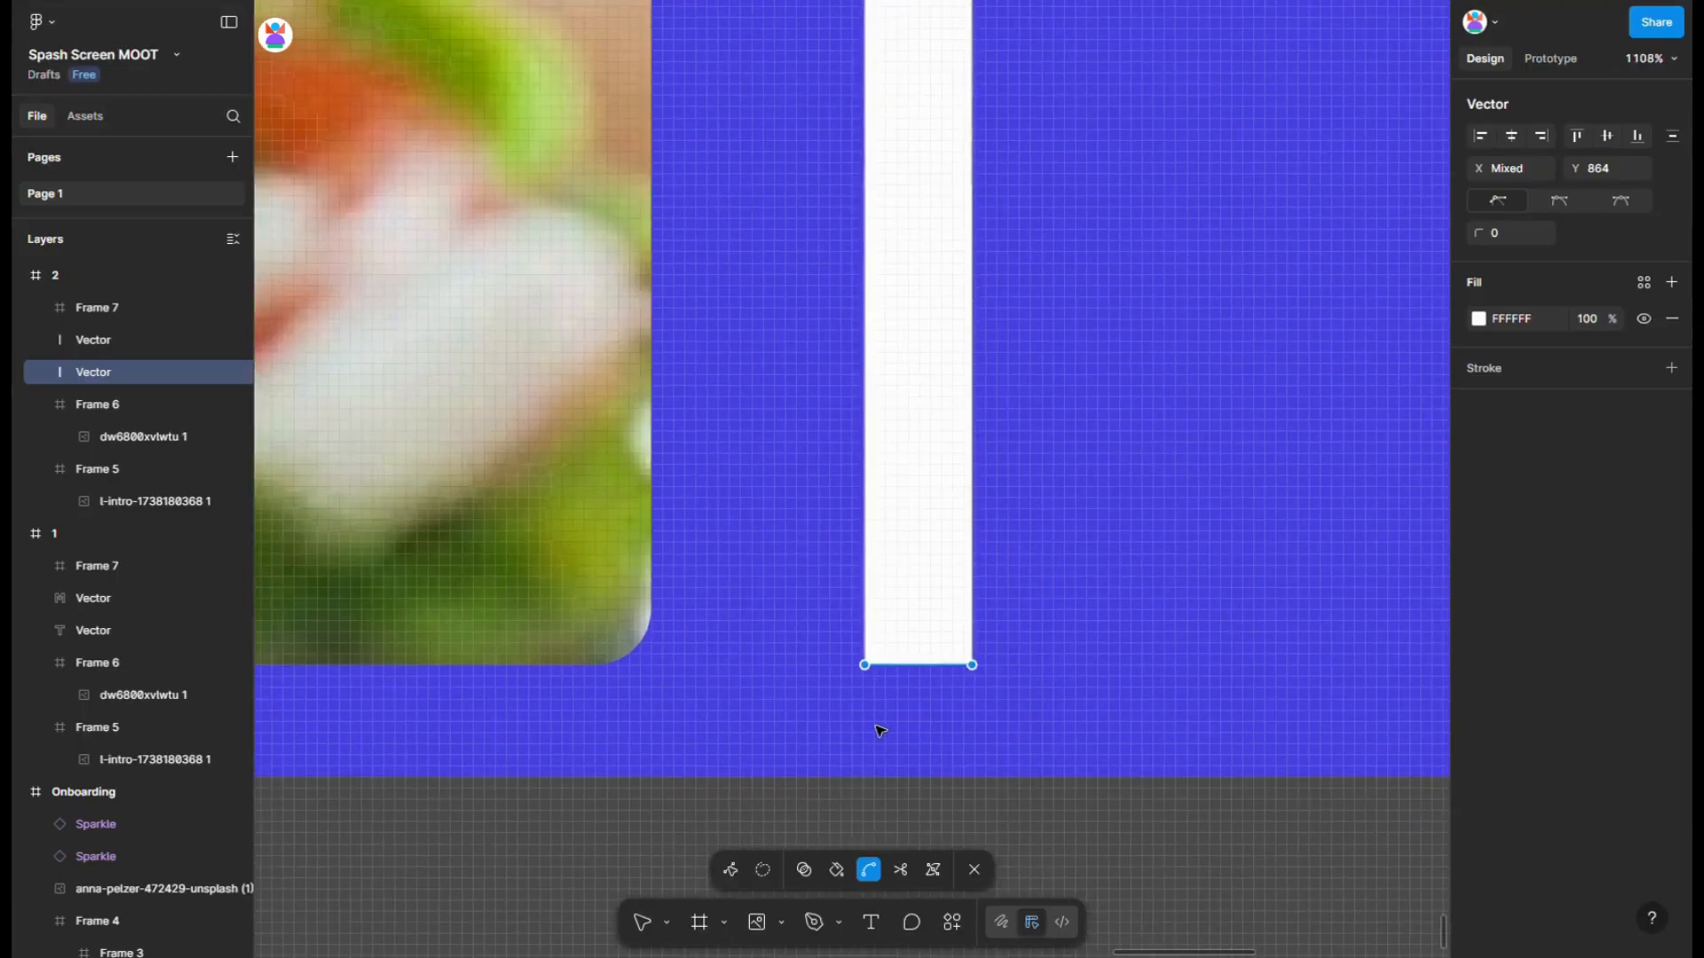
- Finish editing the T's vector and place a duplicate of frame 2 directly to its right
key("Escape")
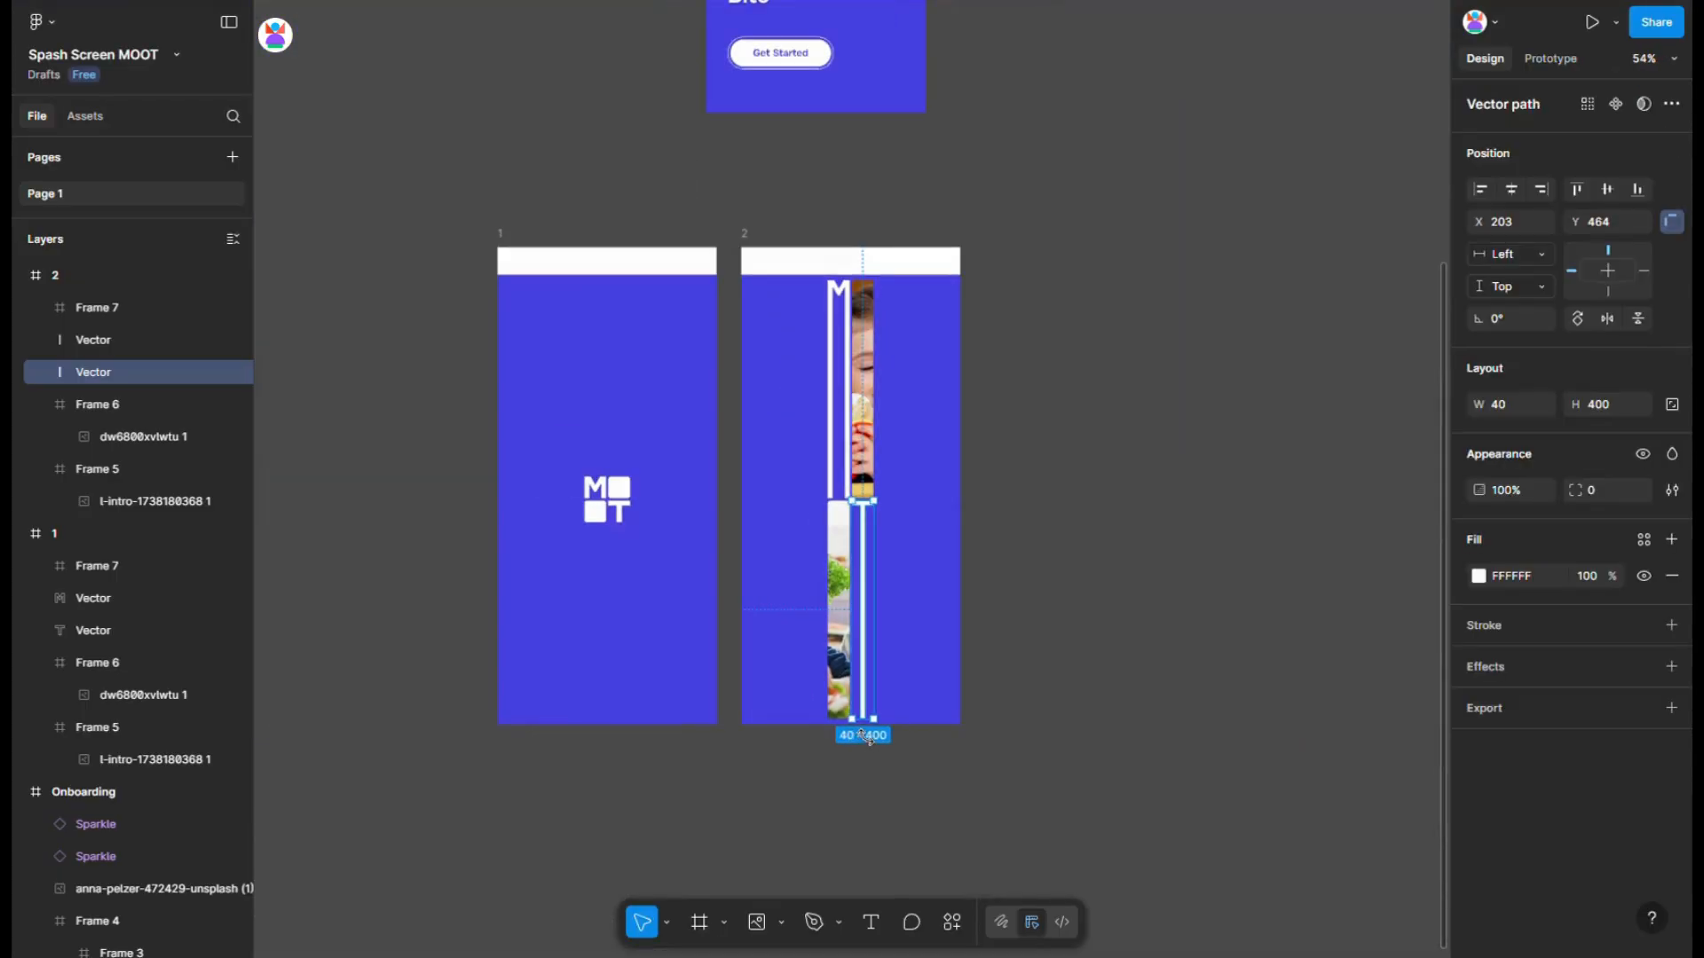
left_click(1035, 460)
left_click_drag(758, 244, 1008, 241)
scroll(1089, 339, "up", 3)
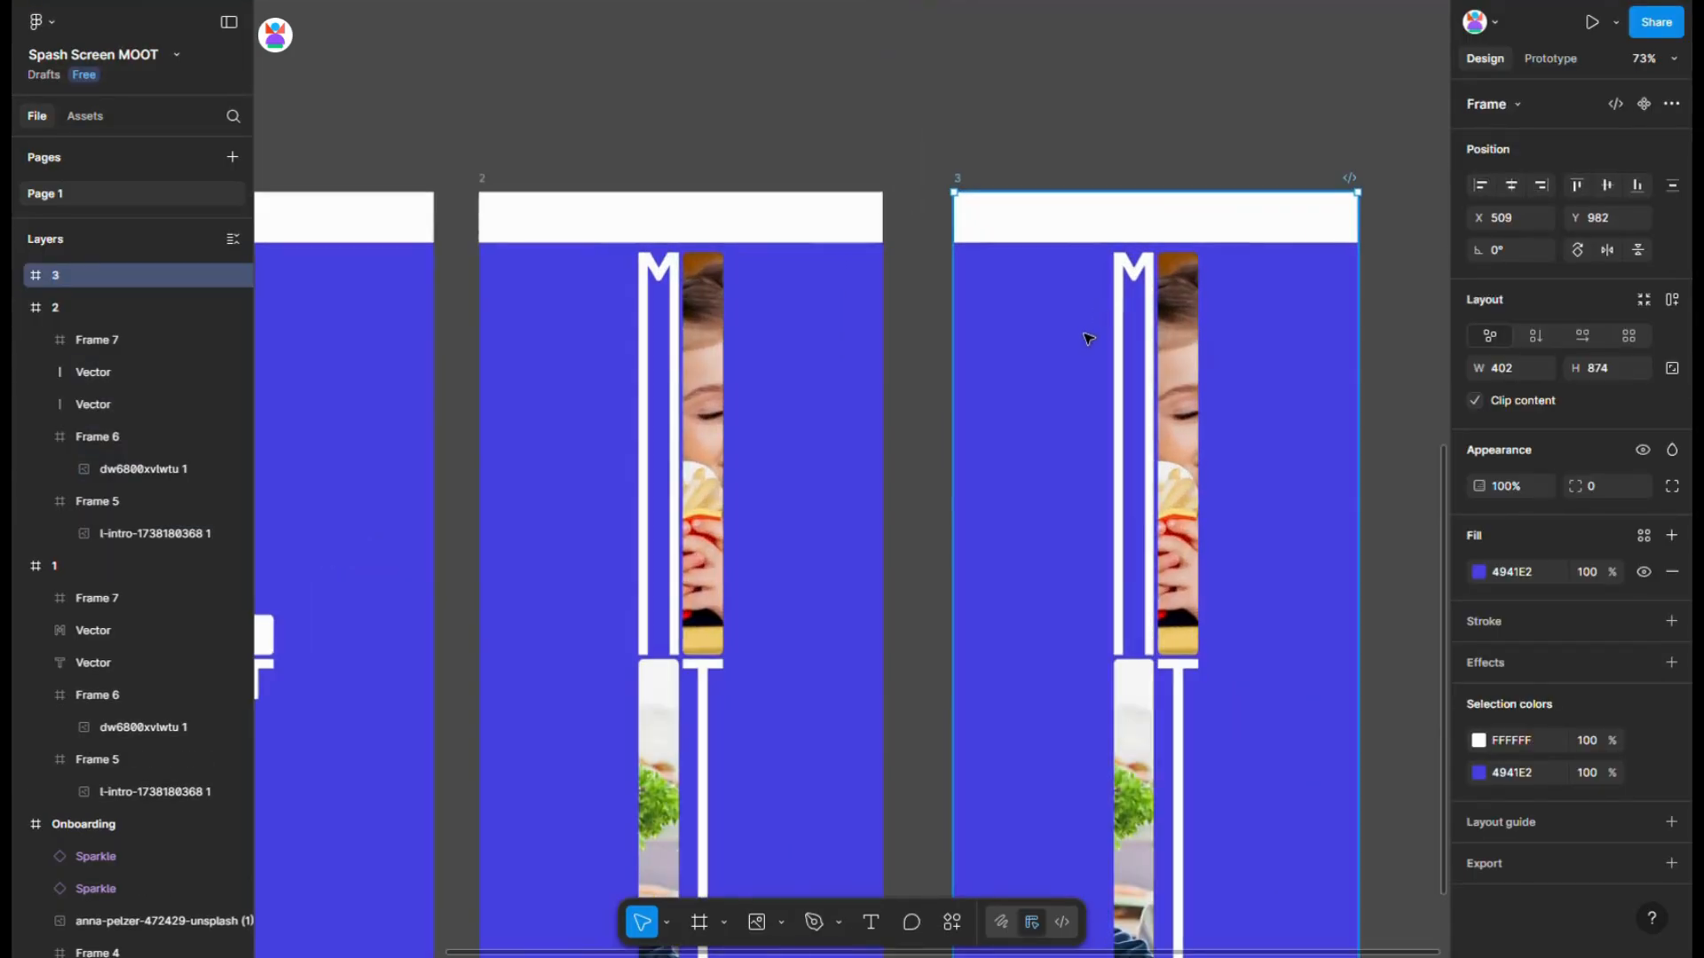
- Edit the M's vector in frame 3 and pull its left leg's outer edge straight left to X 16, making it 183 × 400 px
double_click(1124, 277)
key("ctrl")
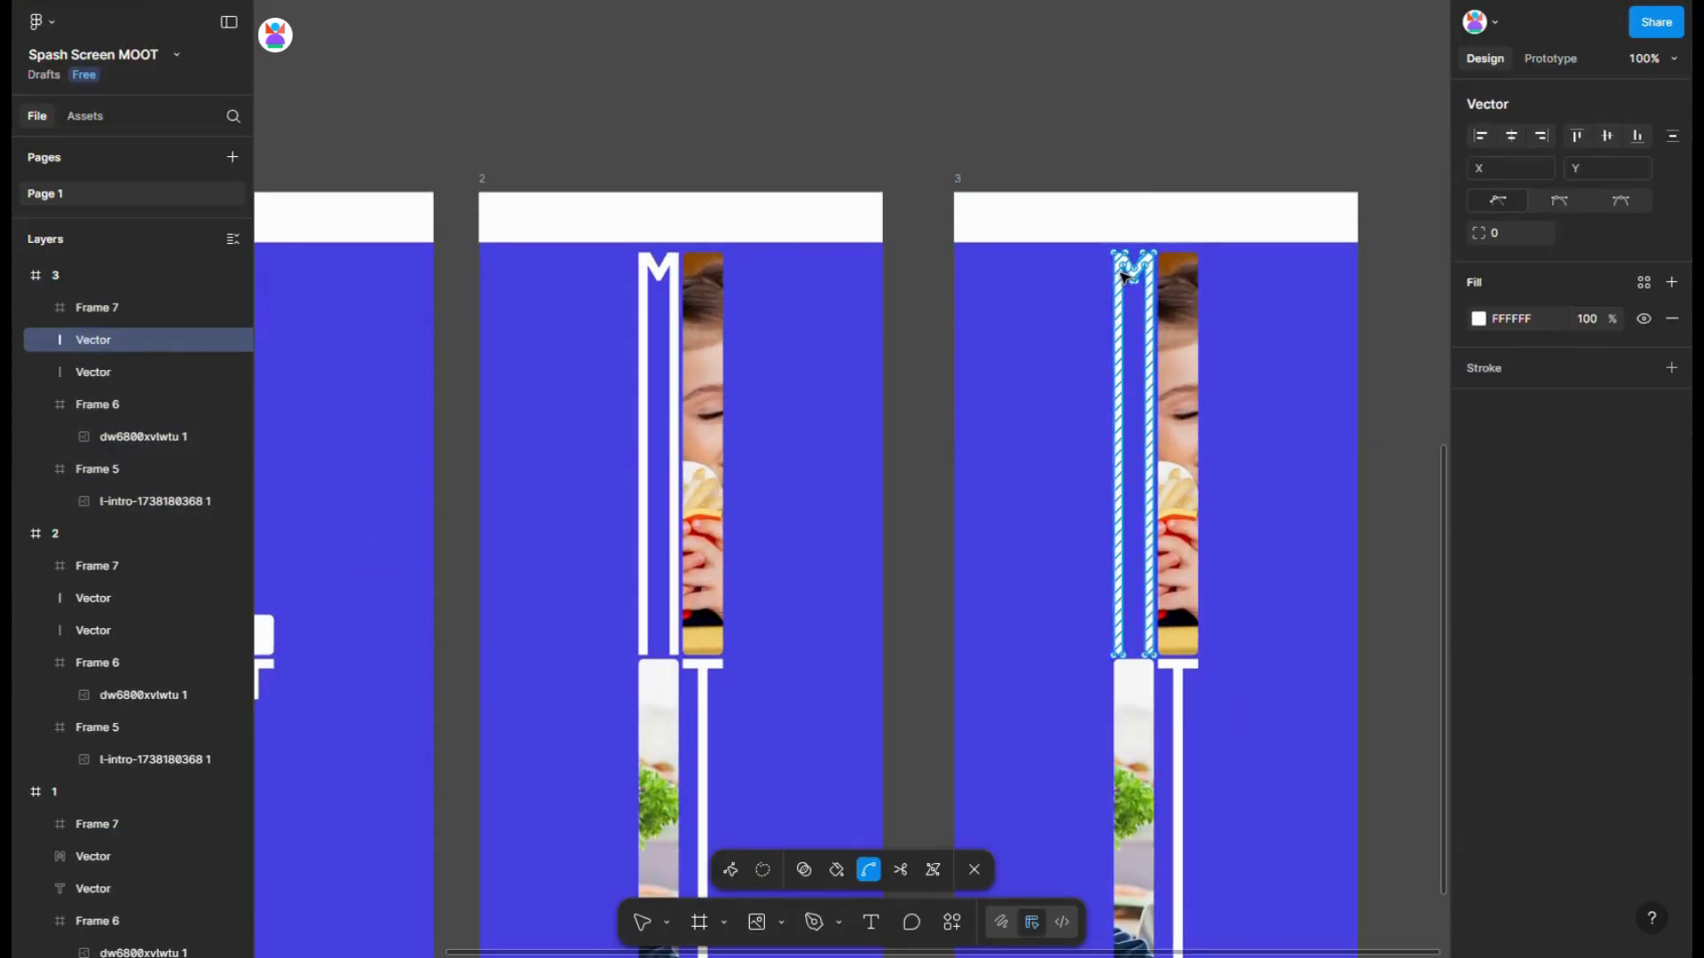
scroll(1120, 289, "up", 6)
scroll(1114, 301, "up", 2)
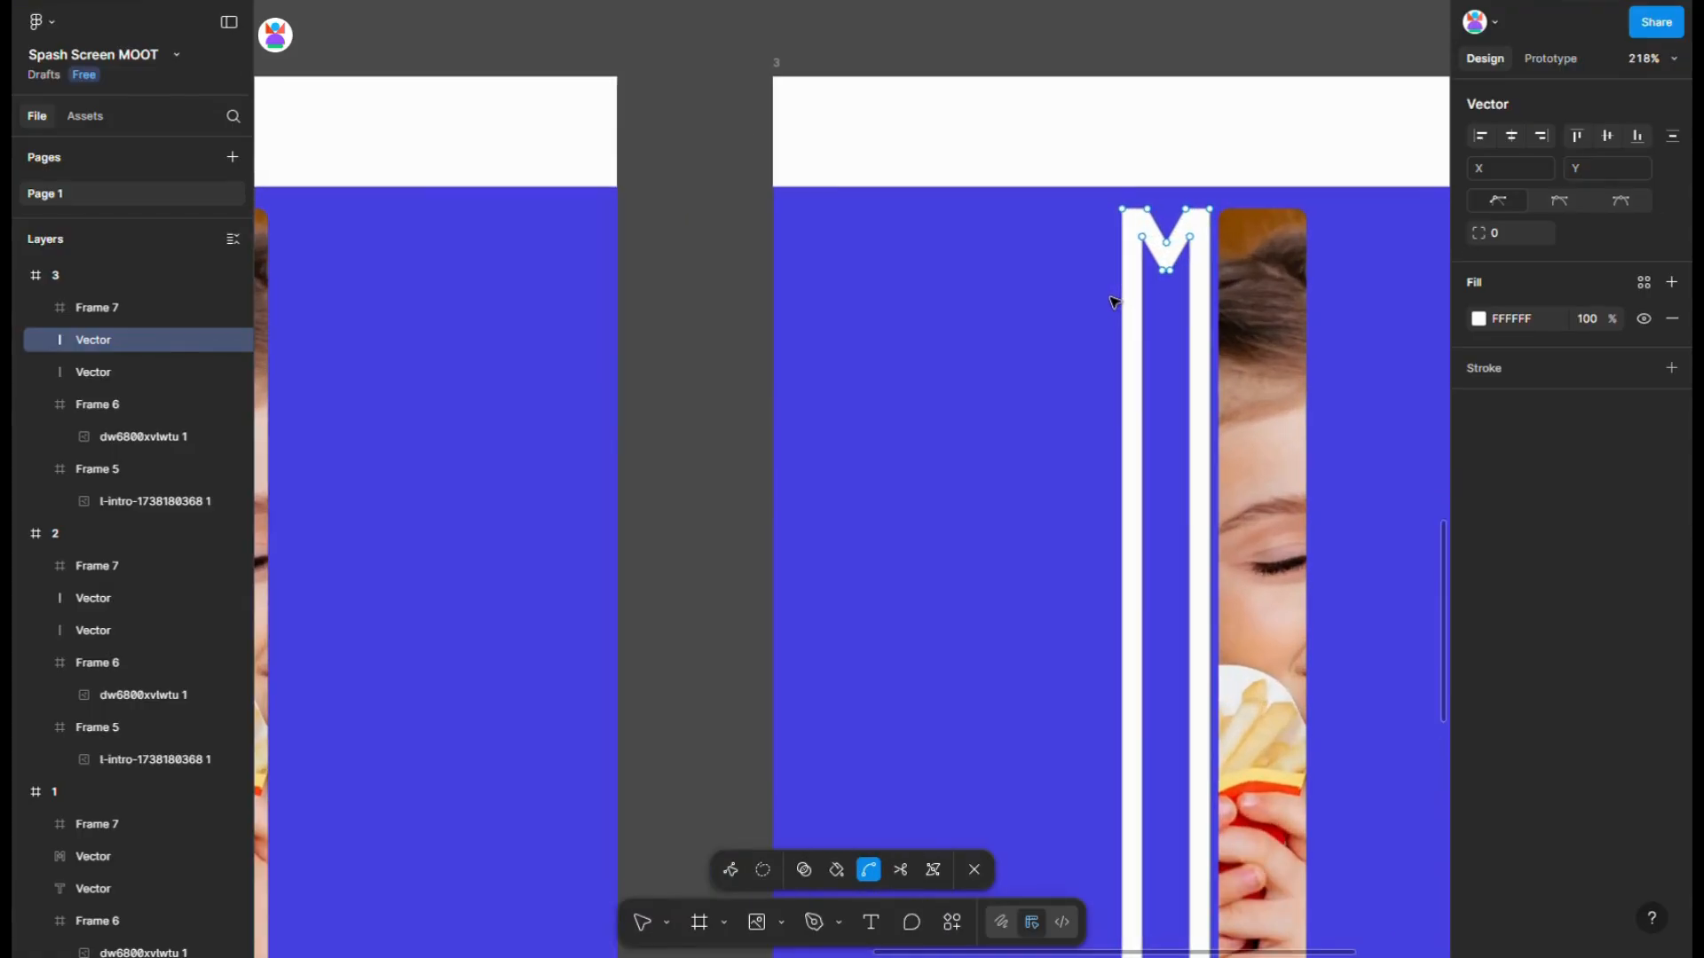
left_click_drag(1124, 517, 1127, 763)
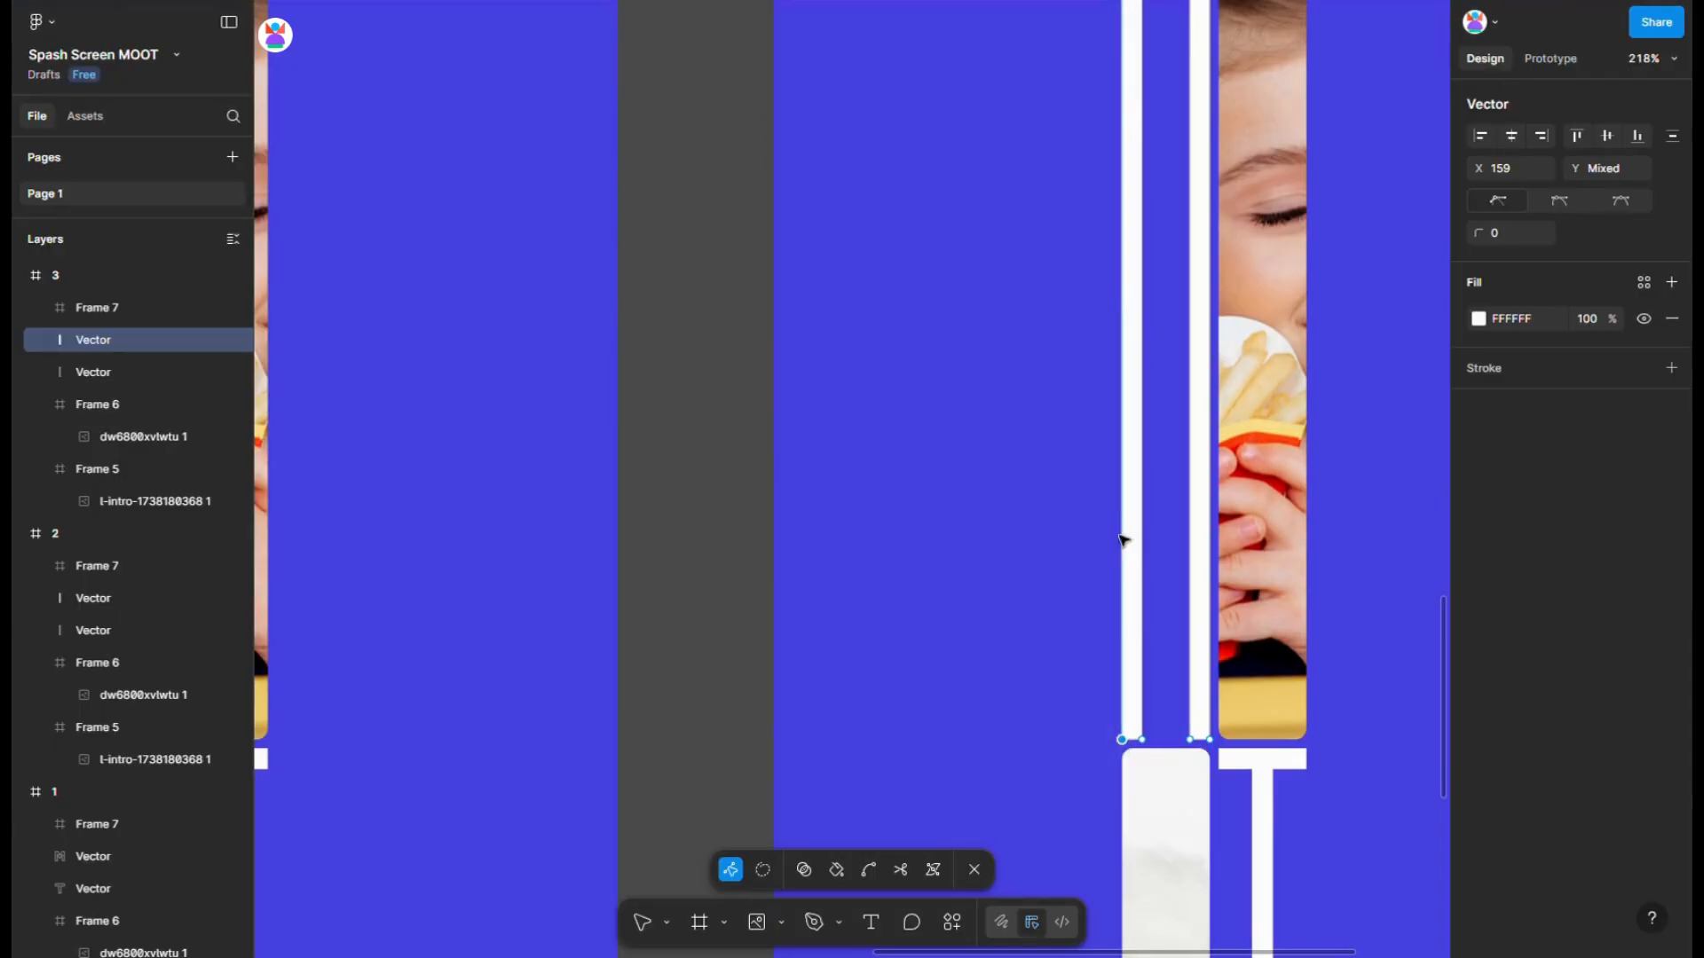
left_click_drag(1120, 539, 797, 539)
scroll(811, 439, "up", 1)
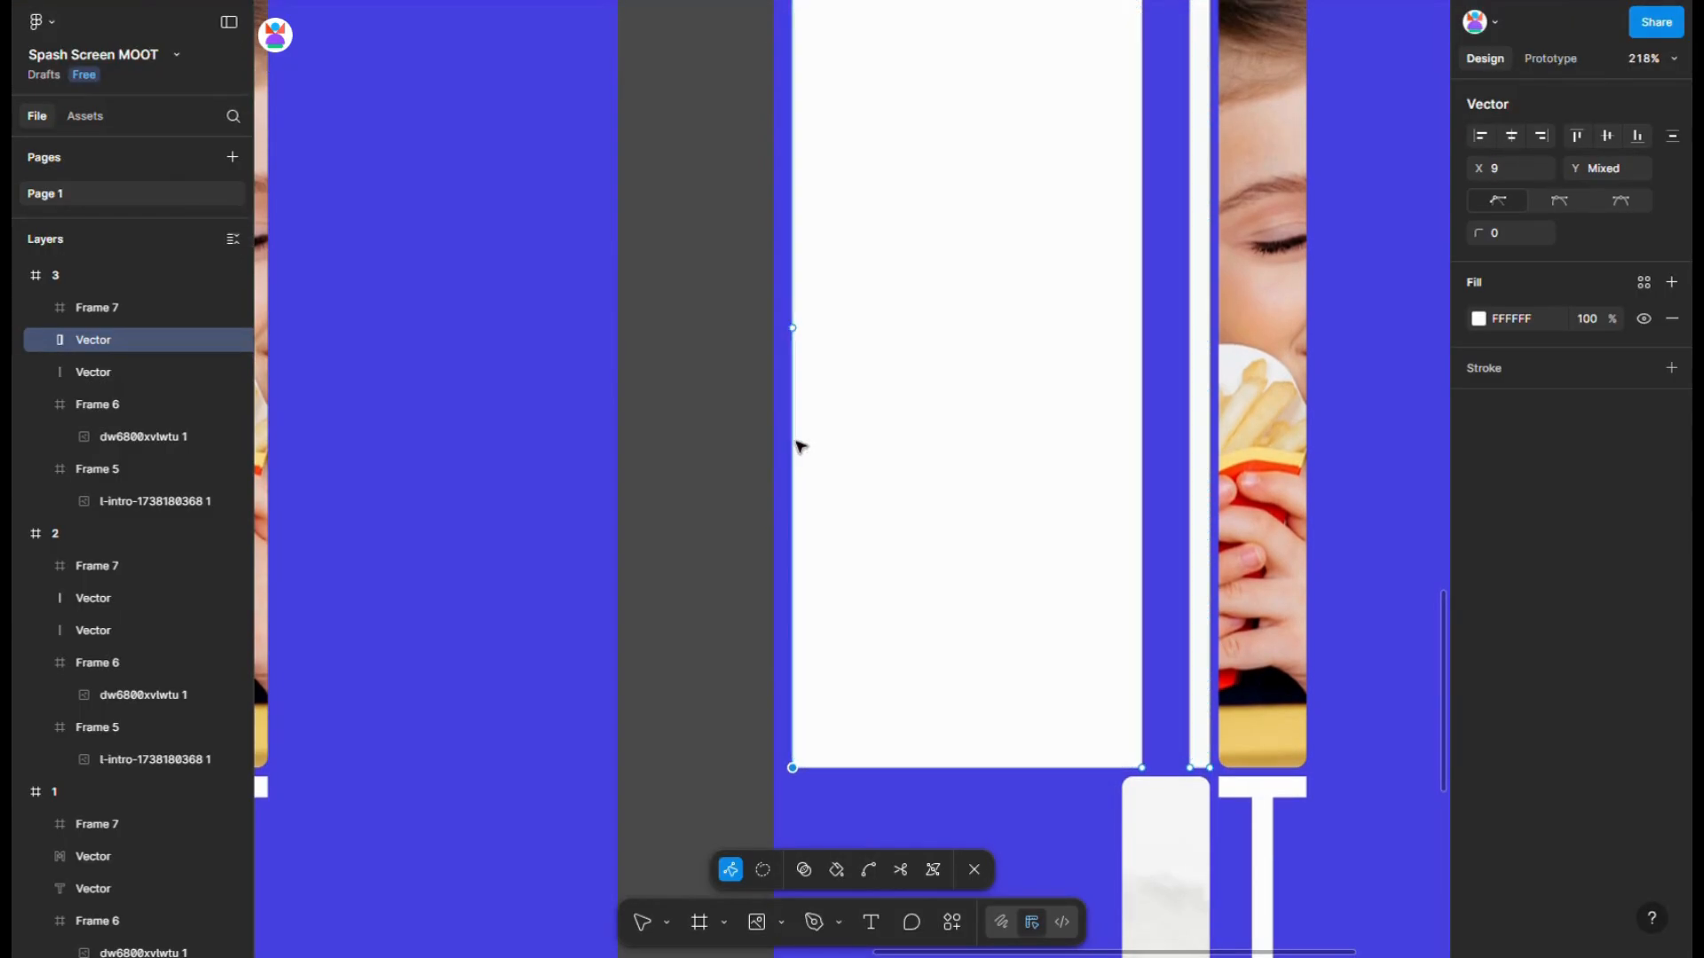
left_click_drag(796, 441, 811, 440)
double_click(750, 522)
key("alt")
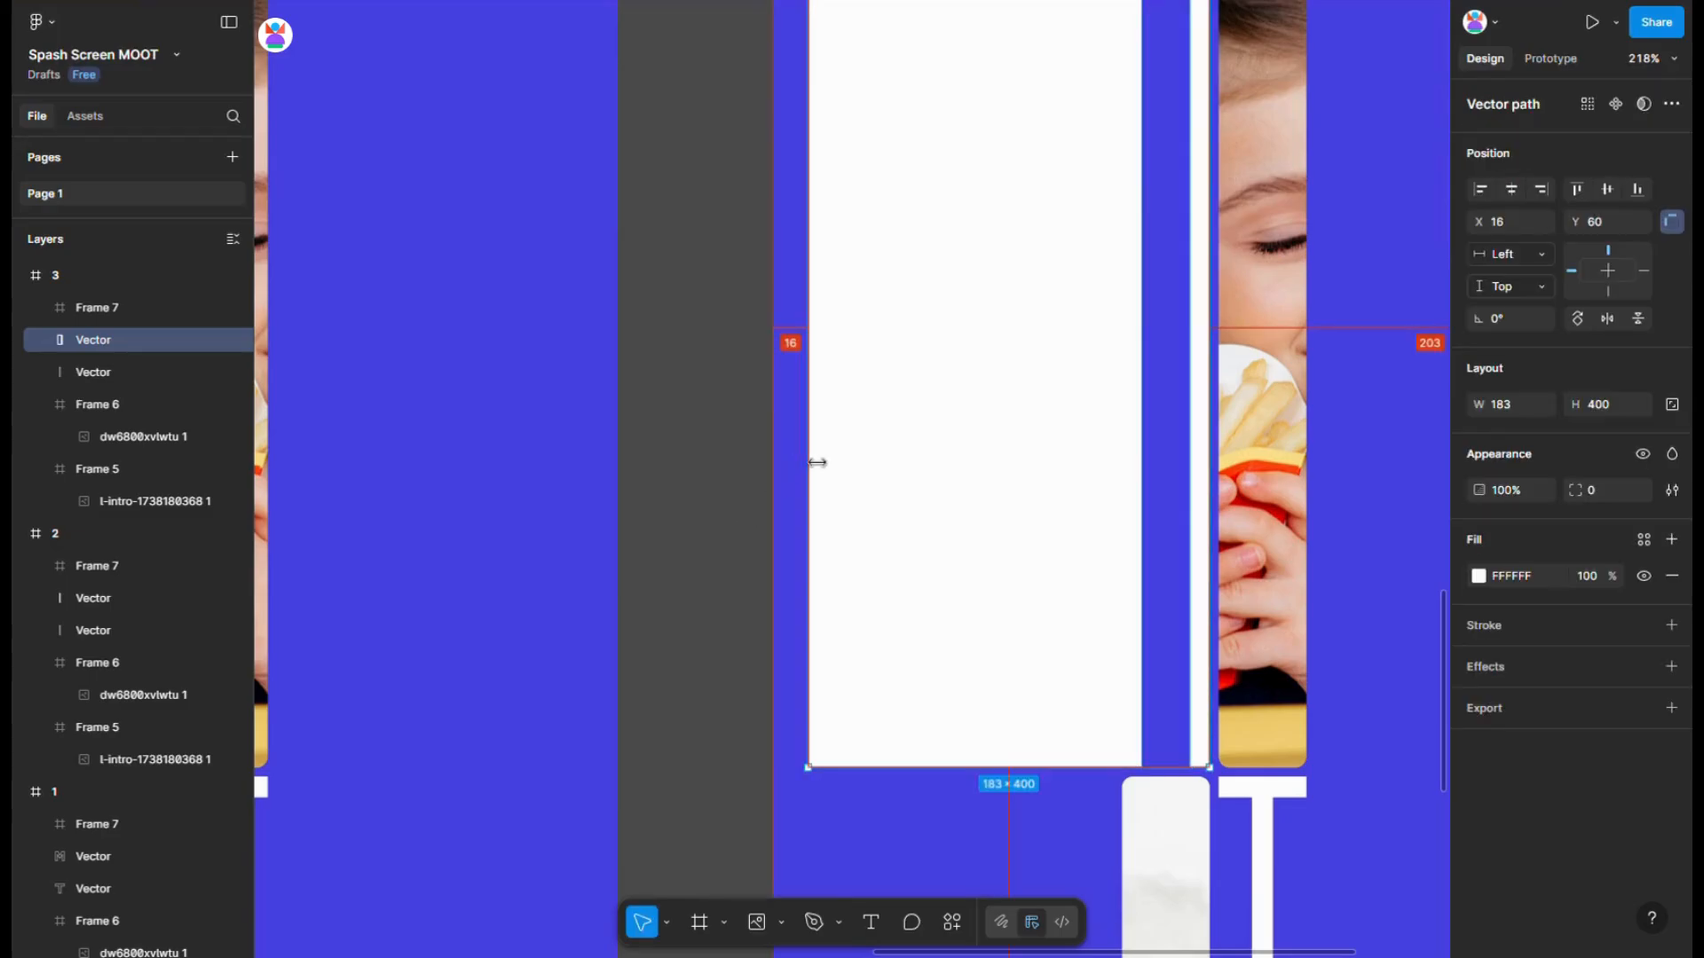
- Move the M's outer left edge in frame 3 to X 20, making the letter 179 px wide, and finish editing the vector
double_click(918, 458, "ctrl")
scroll(918, 457, "down", 5)
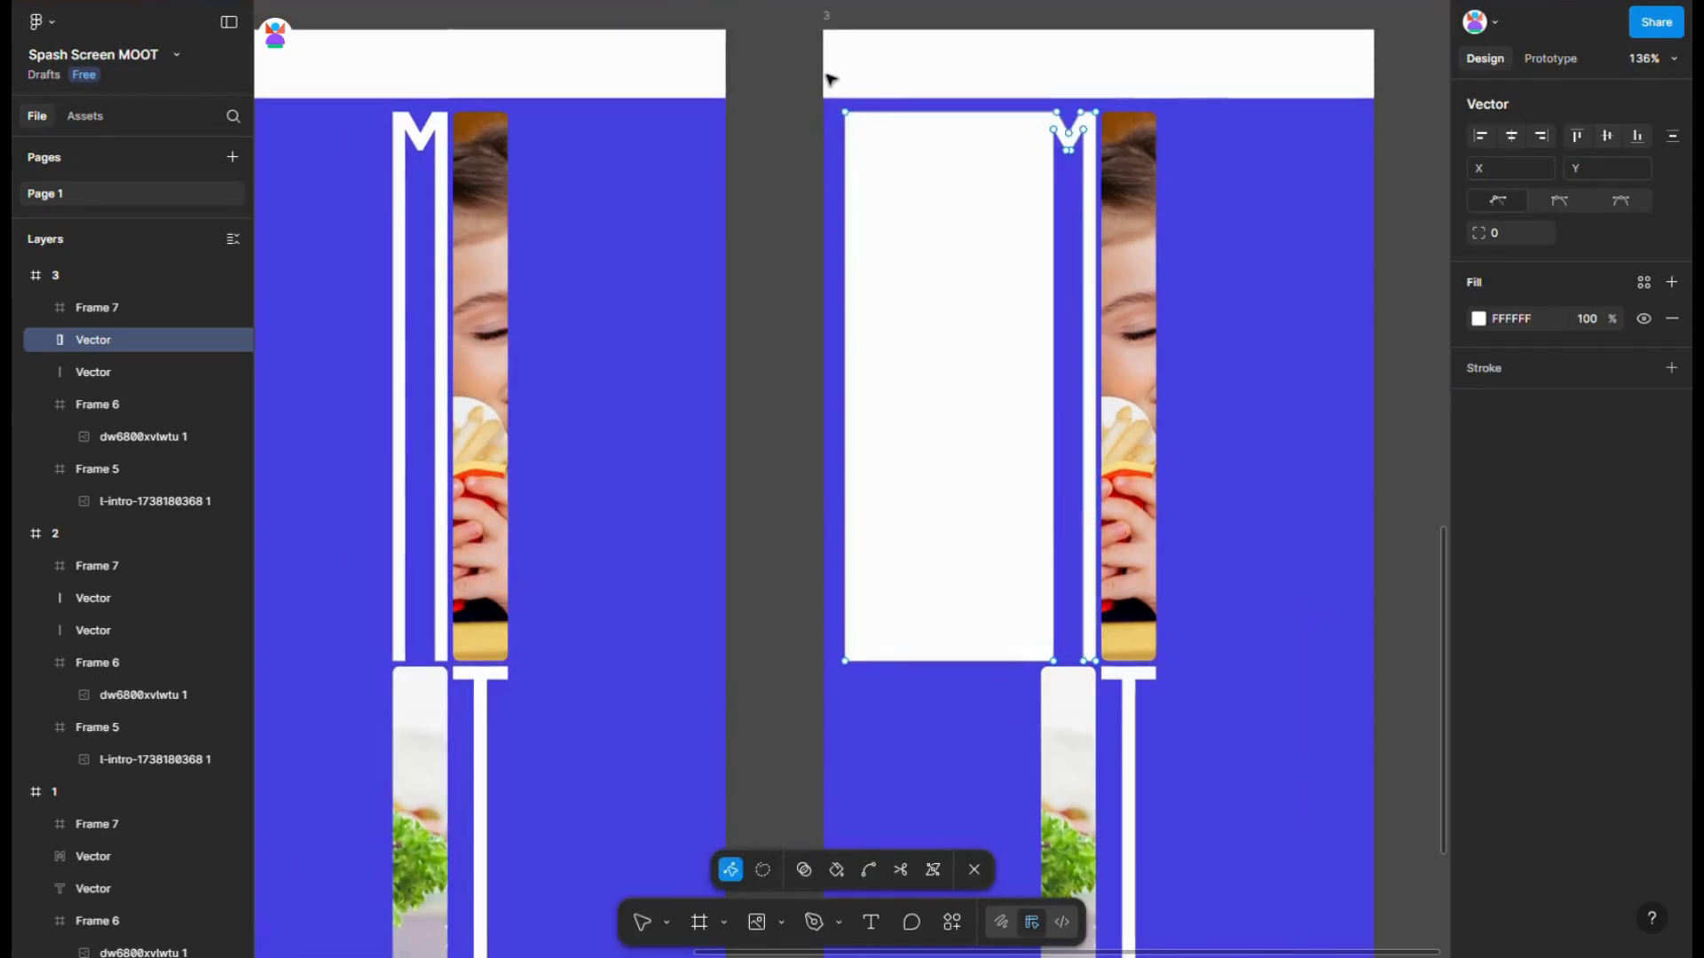
left_click(844, 193)
scroll(844, 498, "up", 10)
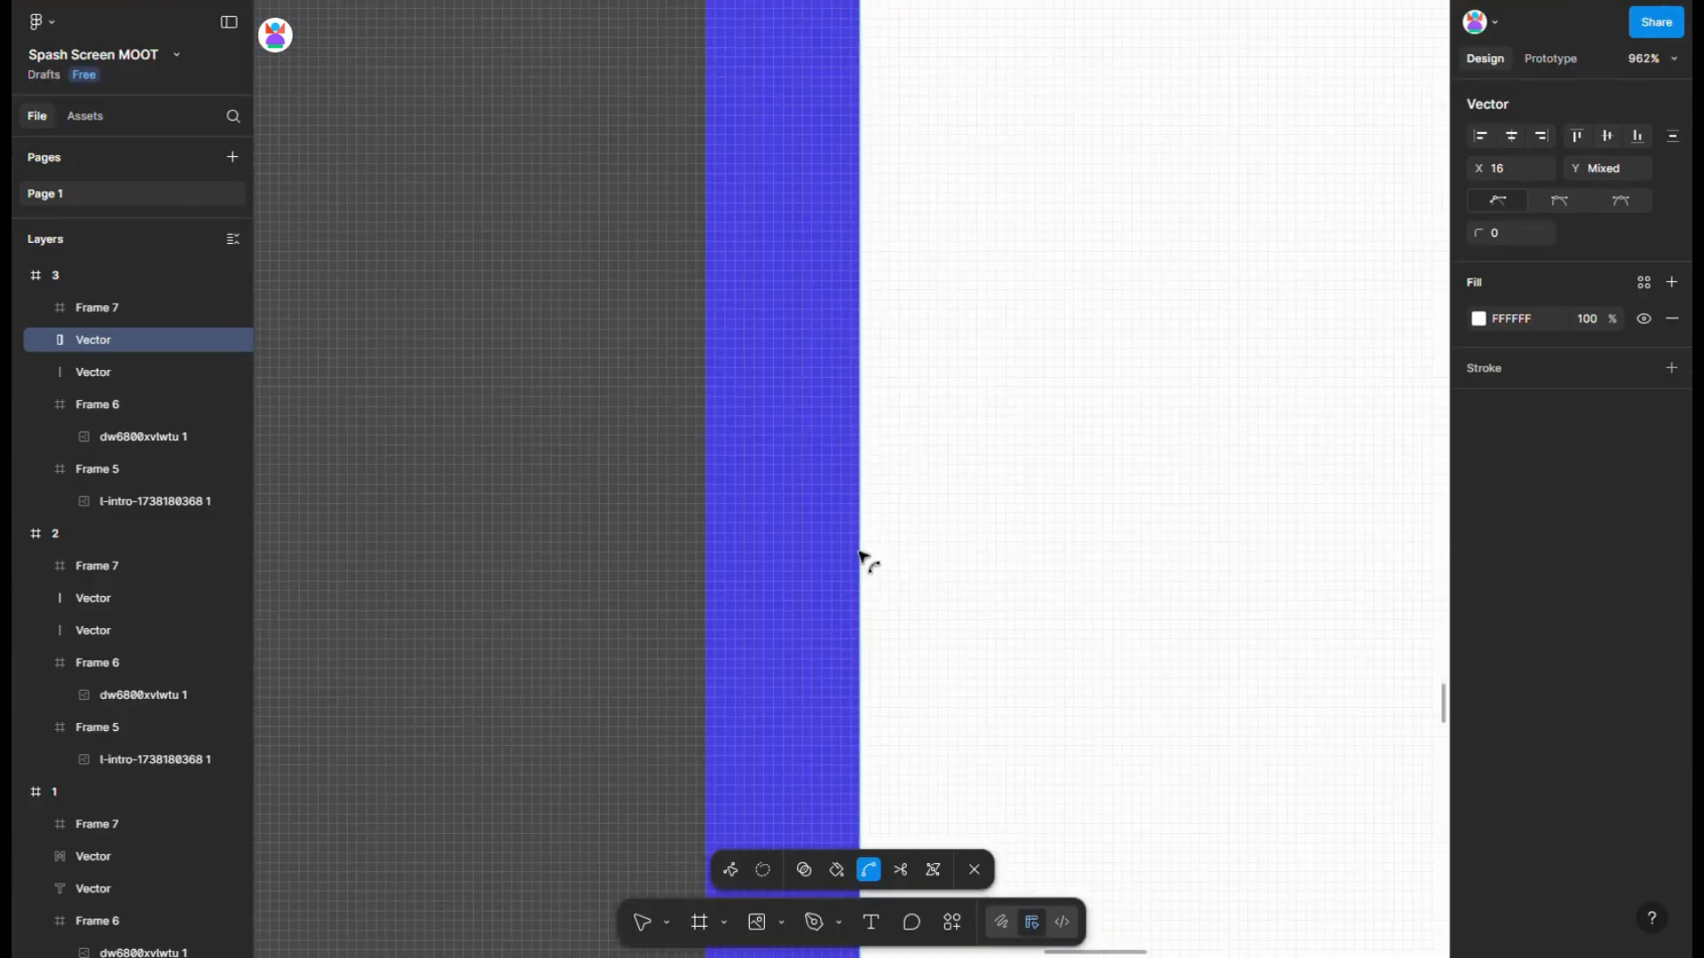
left_click_drag(863, 549, 902, 552)
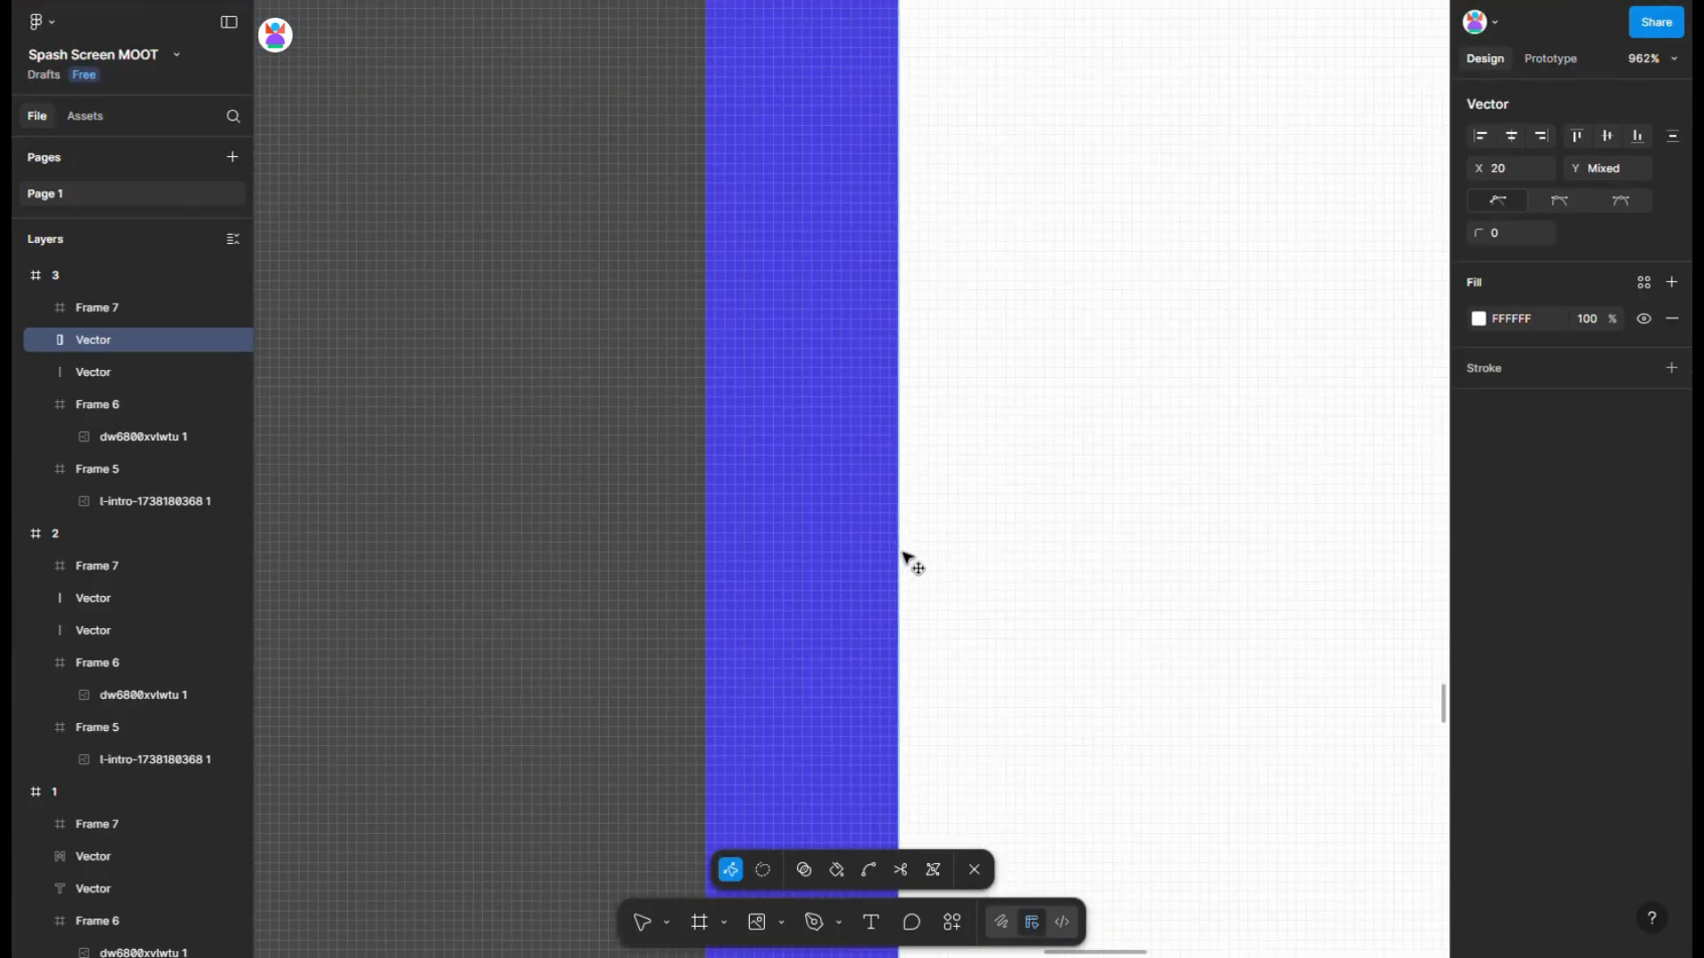
key("Escape")
scroll(805, 540, "down", 10)
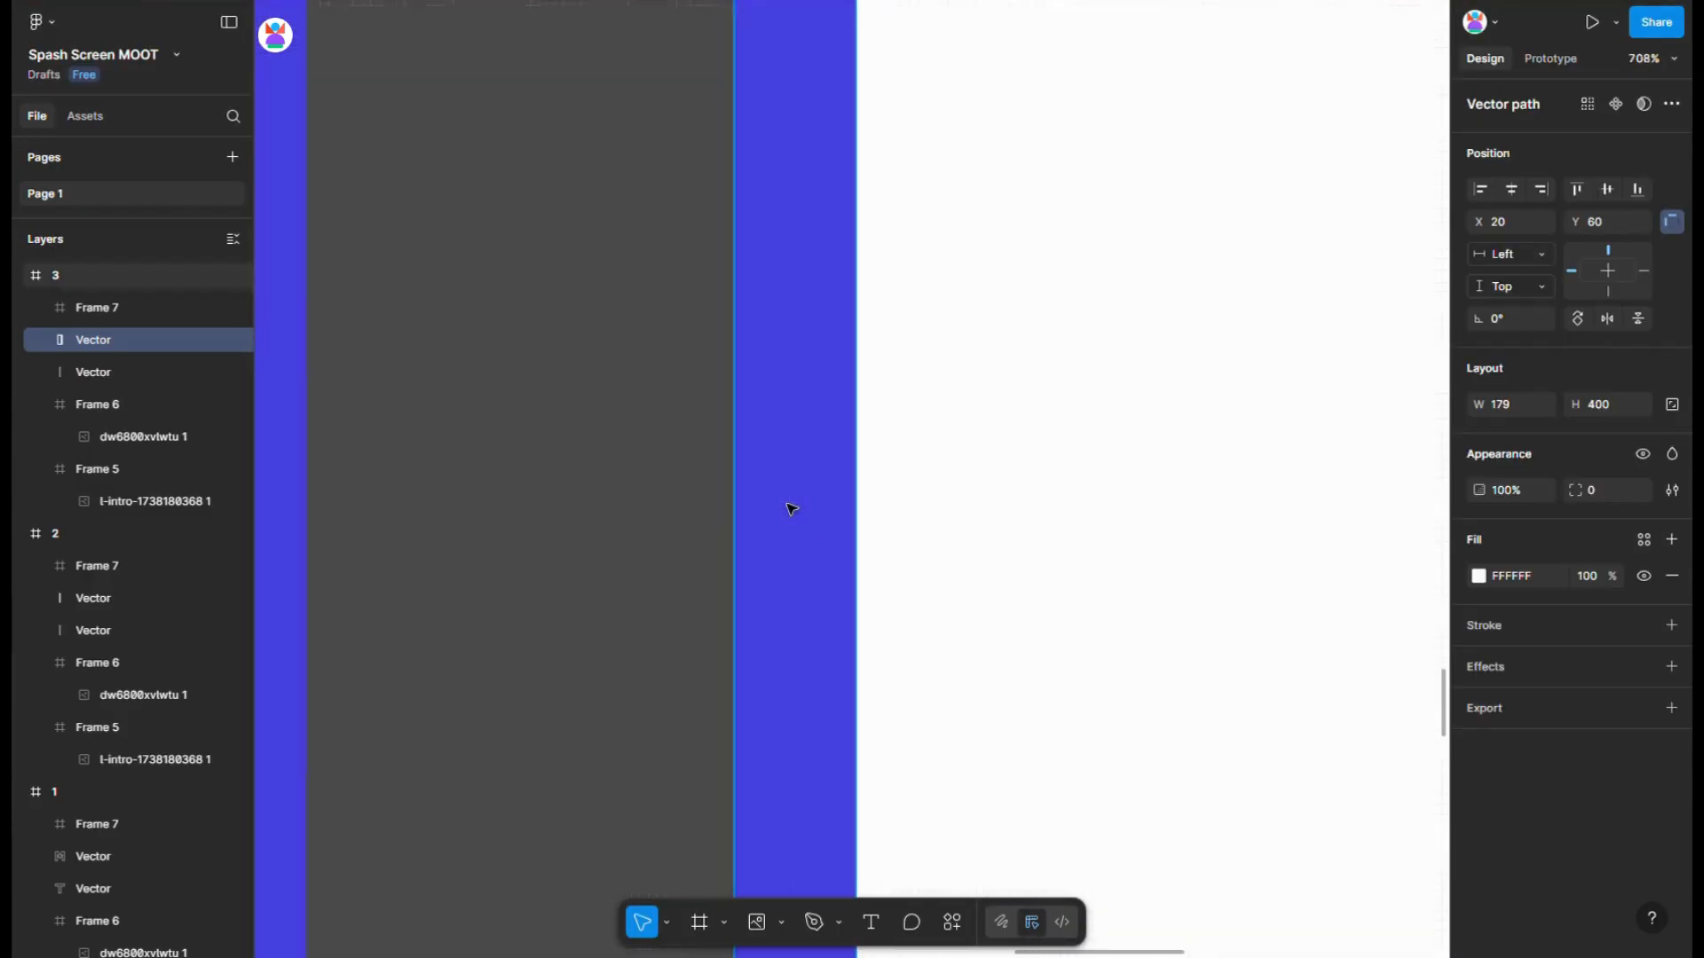
- Widen frame 3's lower photo leftward to X 20 and its upper photo rightward, making each 179 × 400 px
left_click(956, 544)
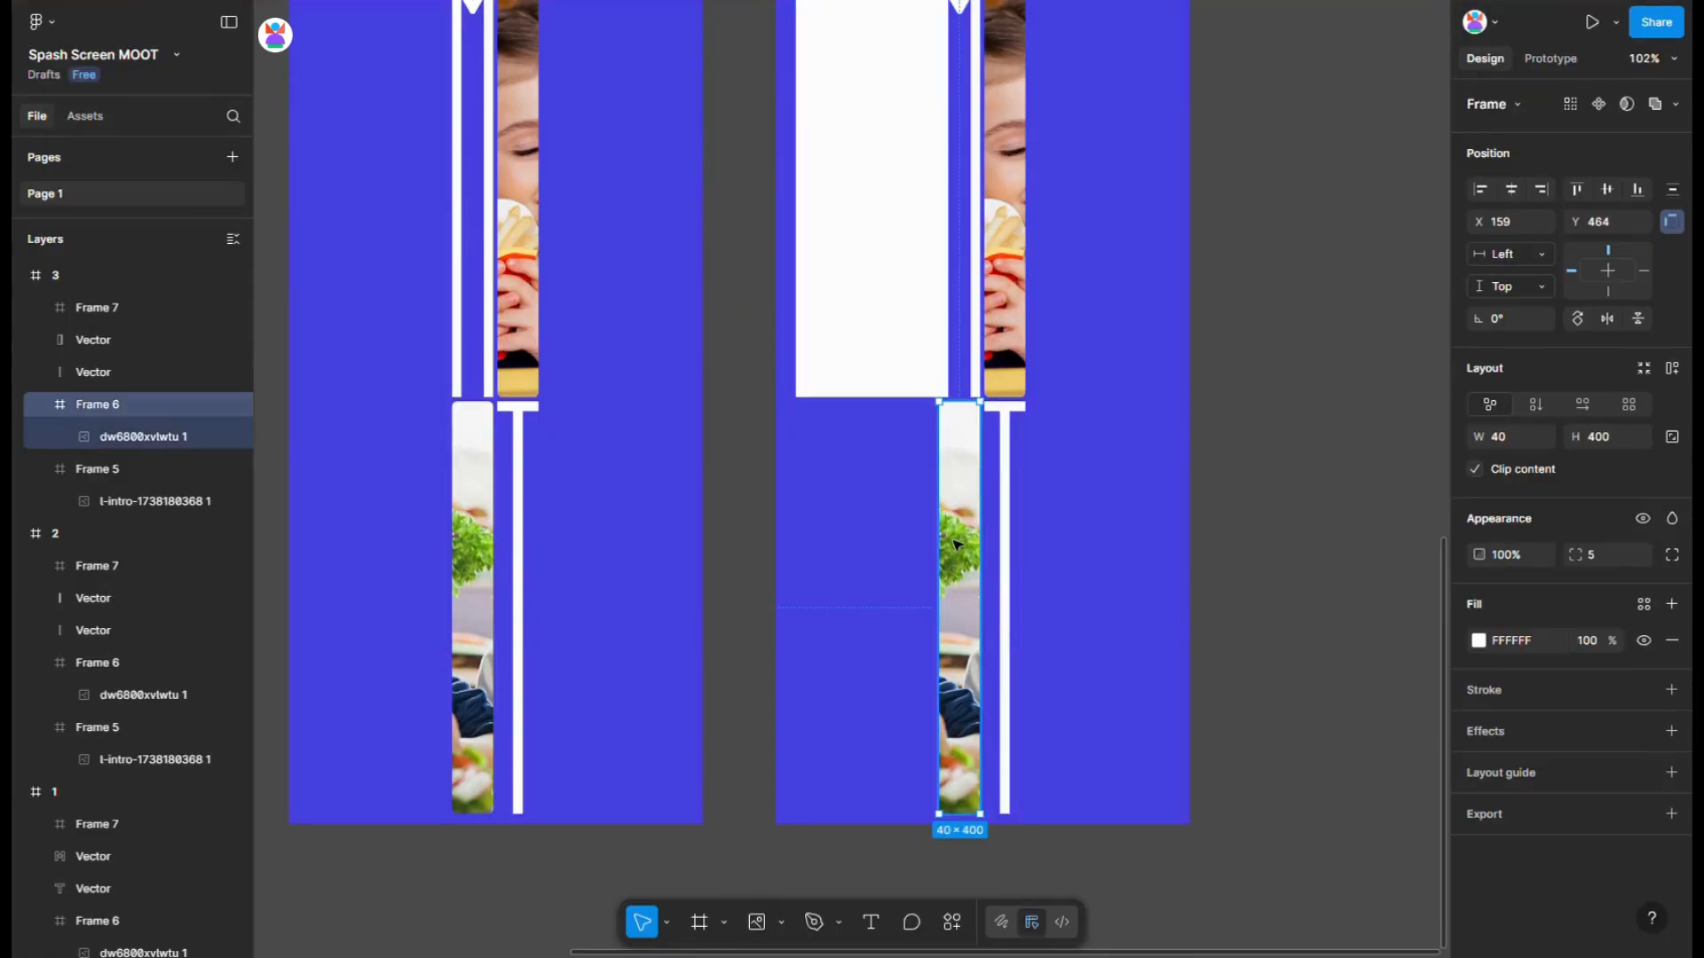
left_click_drag(938, 551, 795, 551)
left_click(1016, 266)
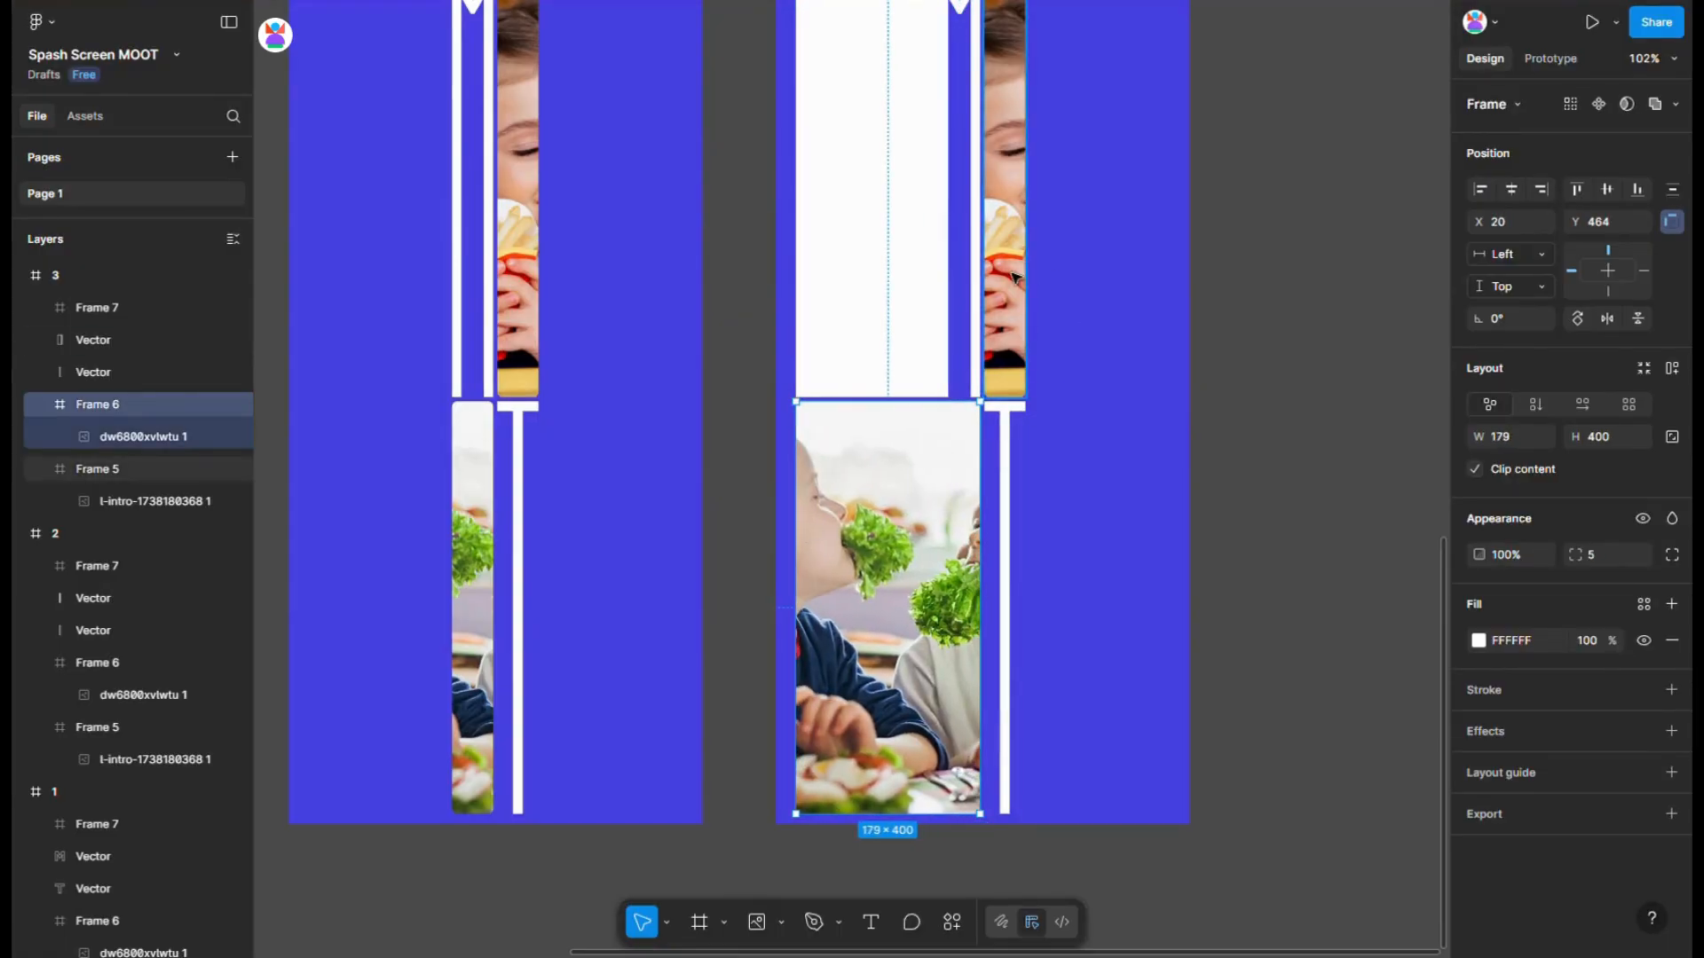
left_click_drag(1029, 252, 1190, 195)
scroll(1180, 200, "up", 3)
key("alt")
scroll(1189, 197, "up", 2)
scroll(1180, 200, "up", 5)
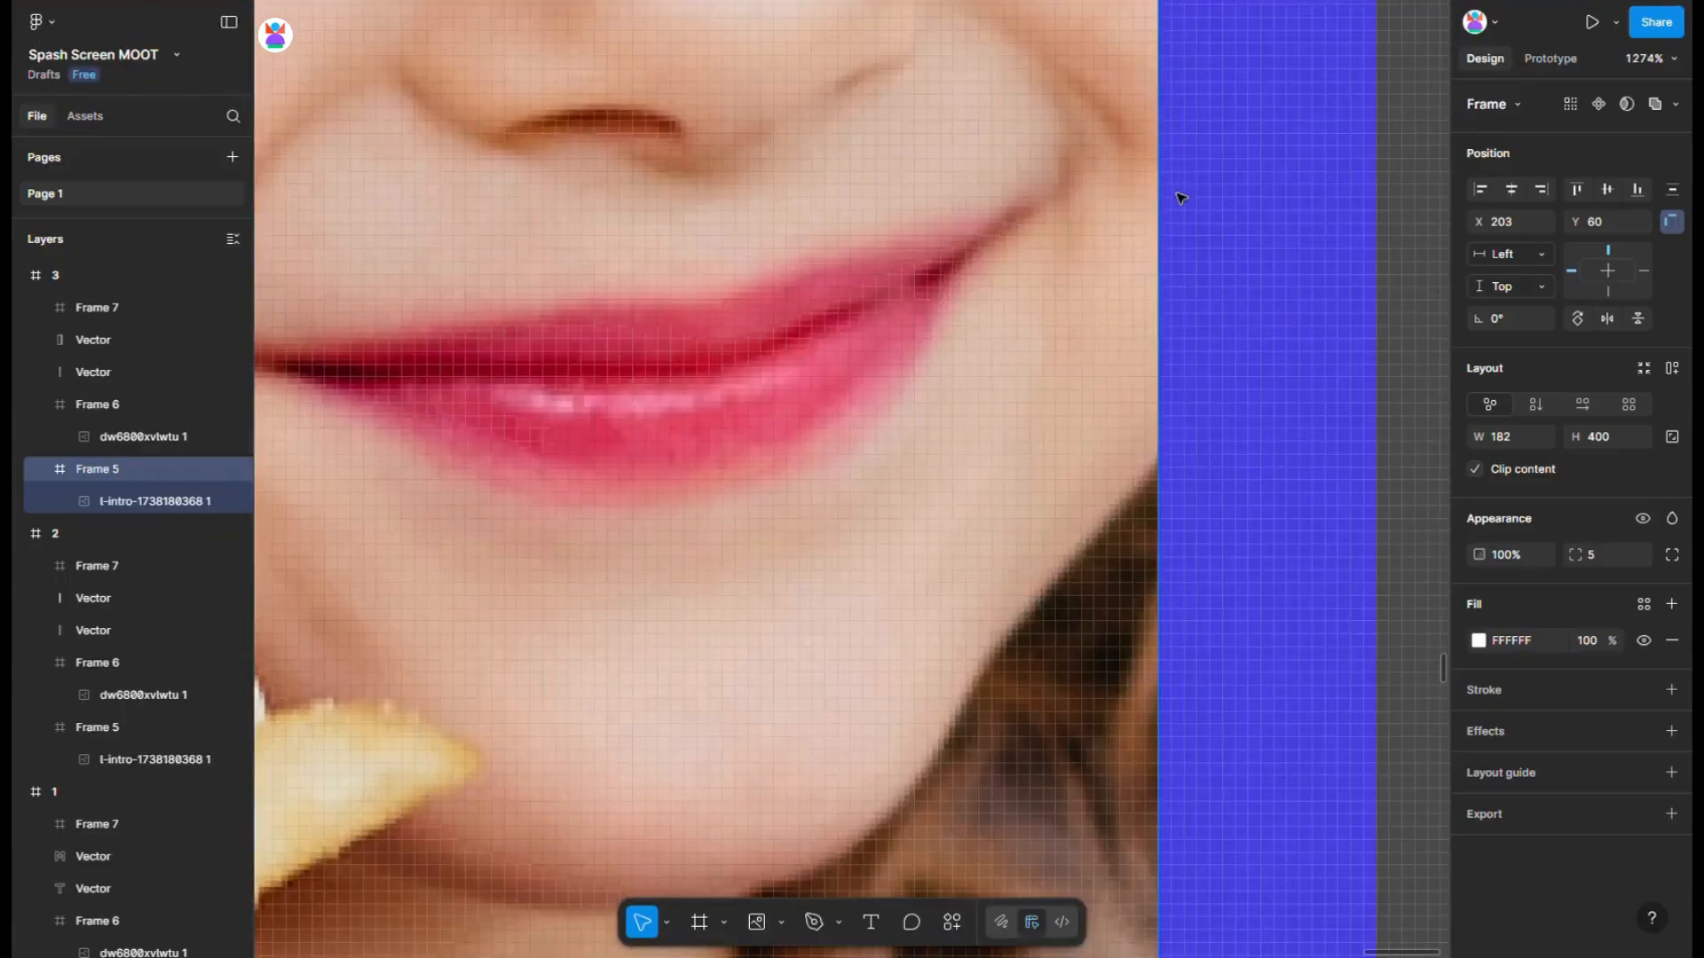
left_click_drag(1154, 225, 1086, 226)
scroll(1065, 293, "down", 3)
scroll(1032, 332, "down", 10)
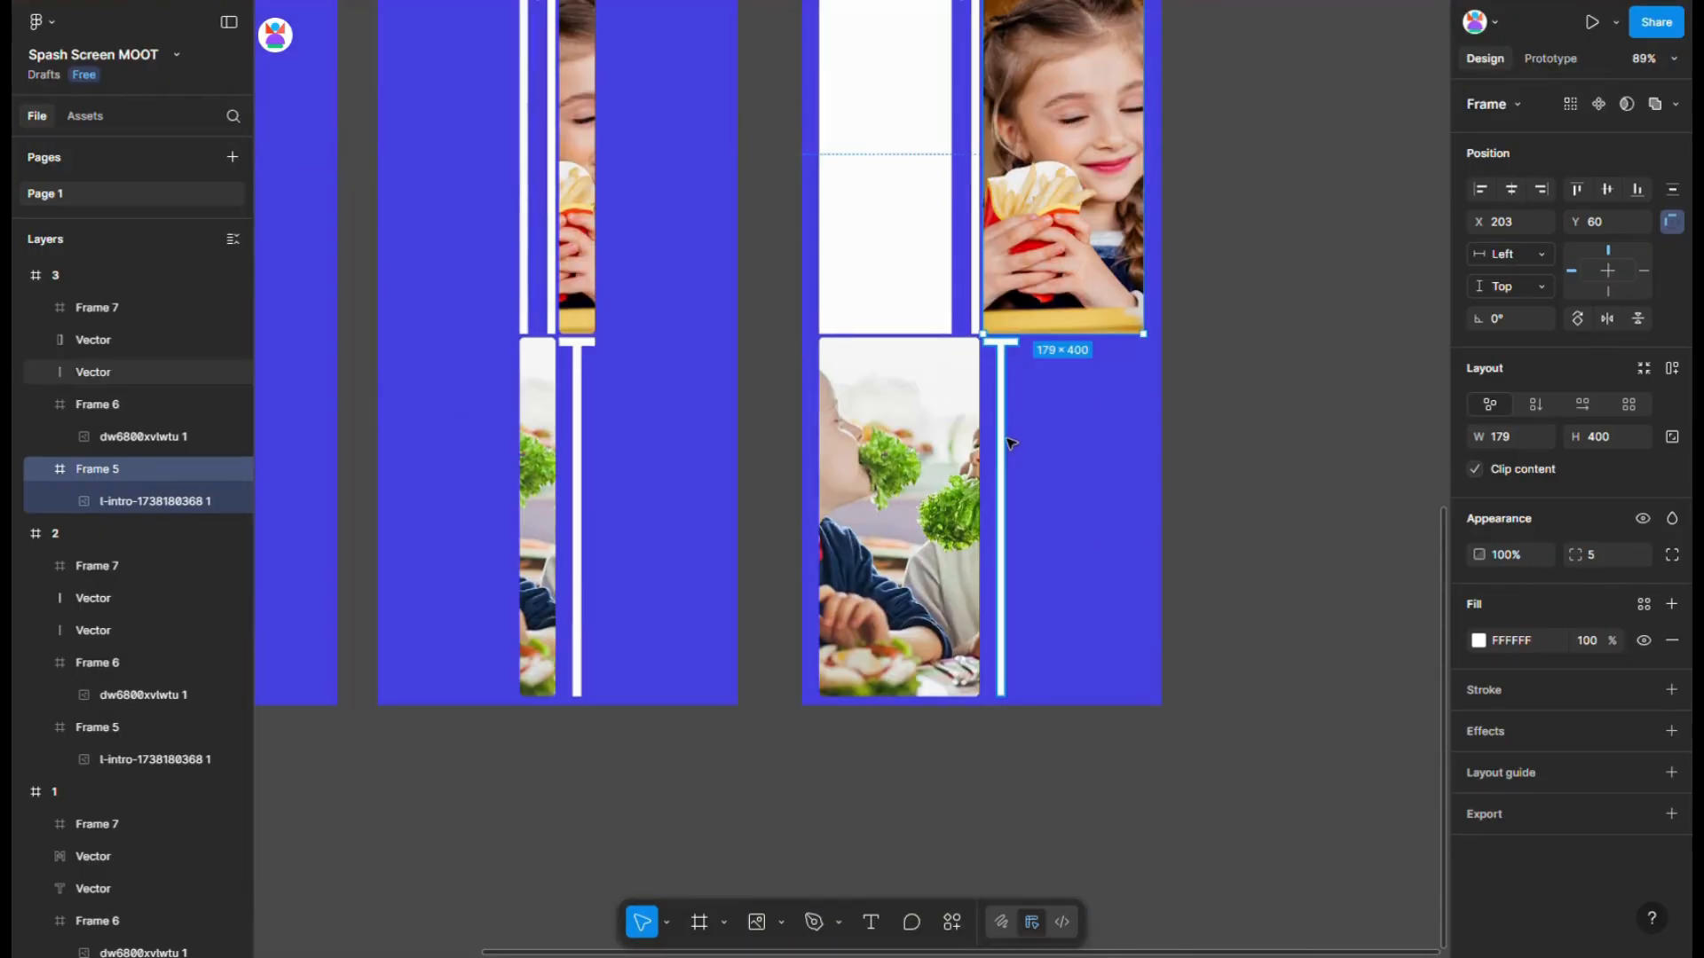
- Edit the T's vector in frame 3 and pull all its right-hand points straight right, close to the upper photo's right edge
double_click(1003, 430)
scroll(1034, 382, "up", 4)
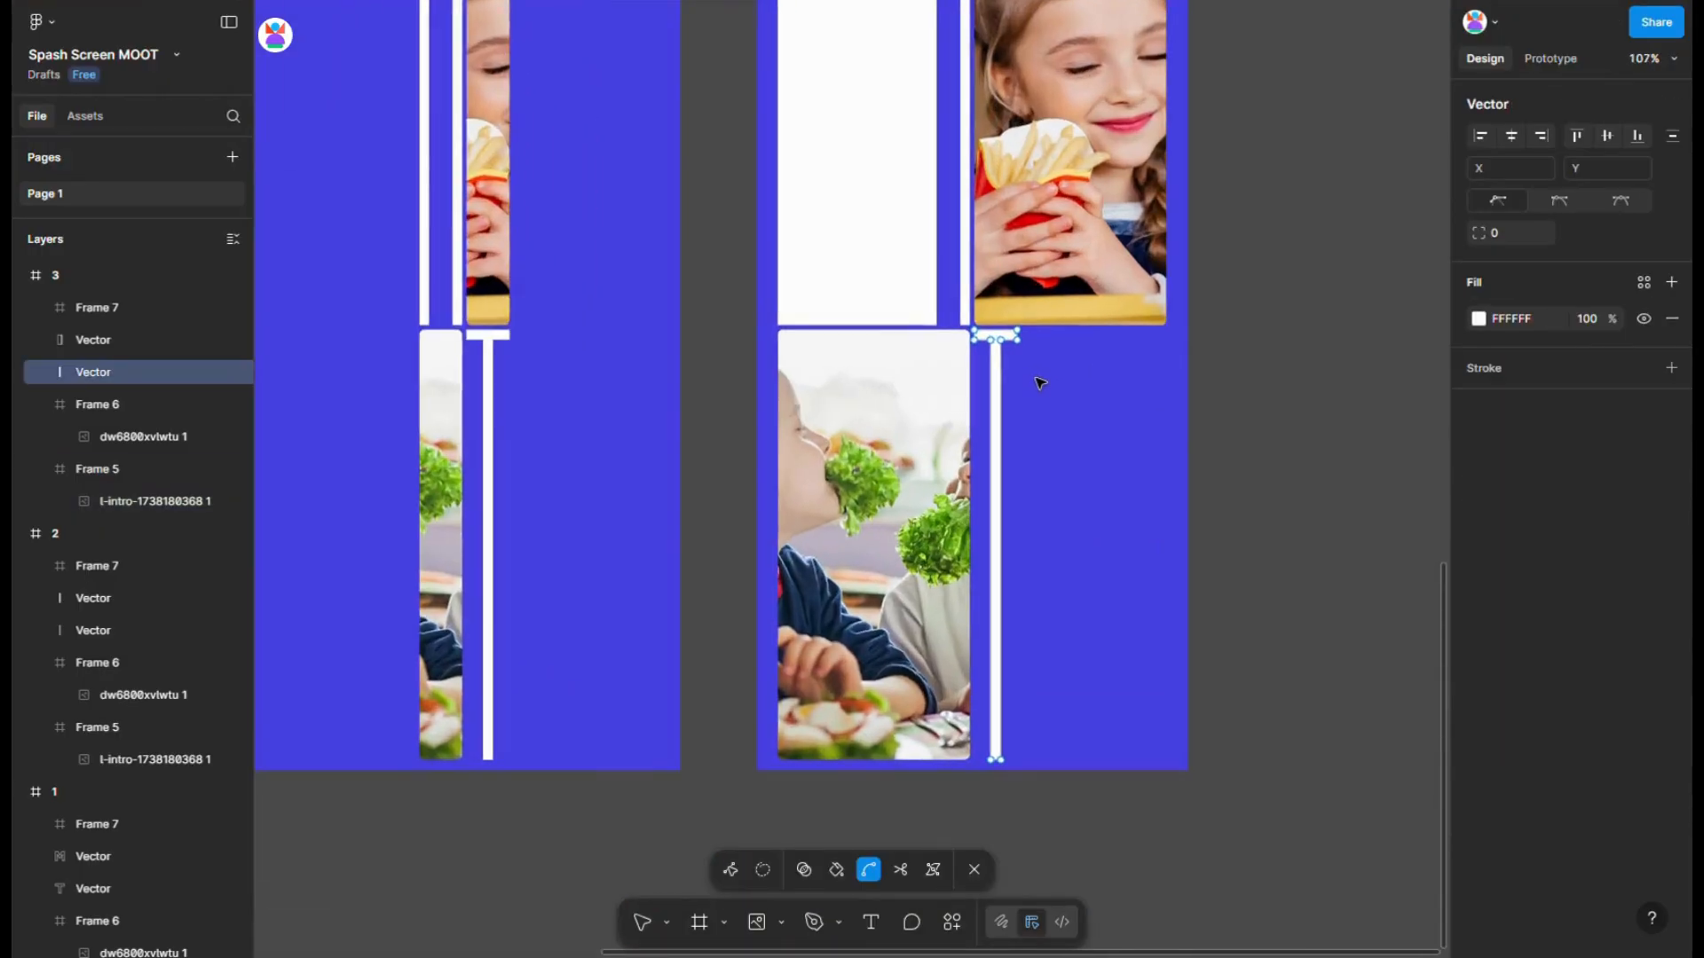
scroll(1020, 426, "up", 2)
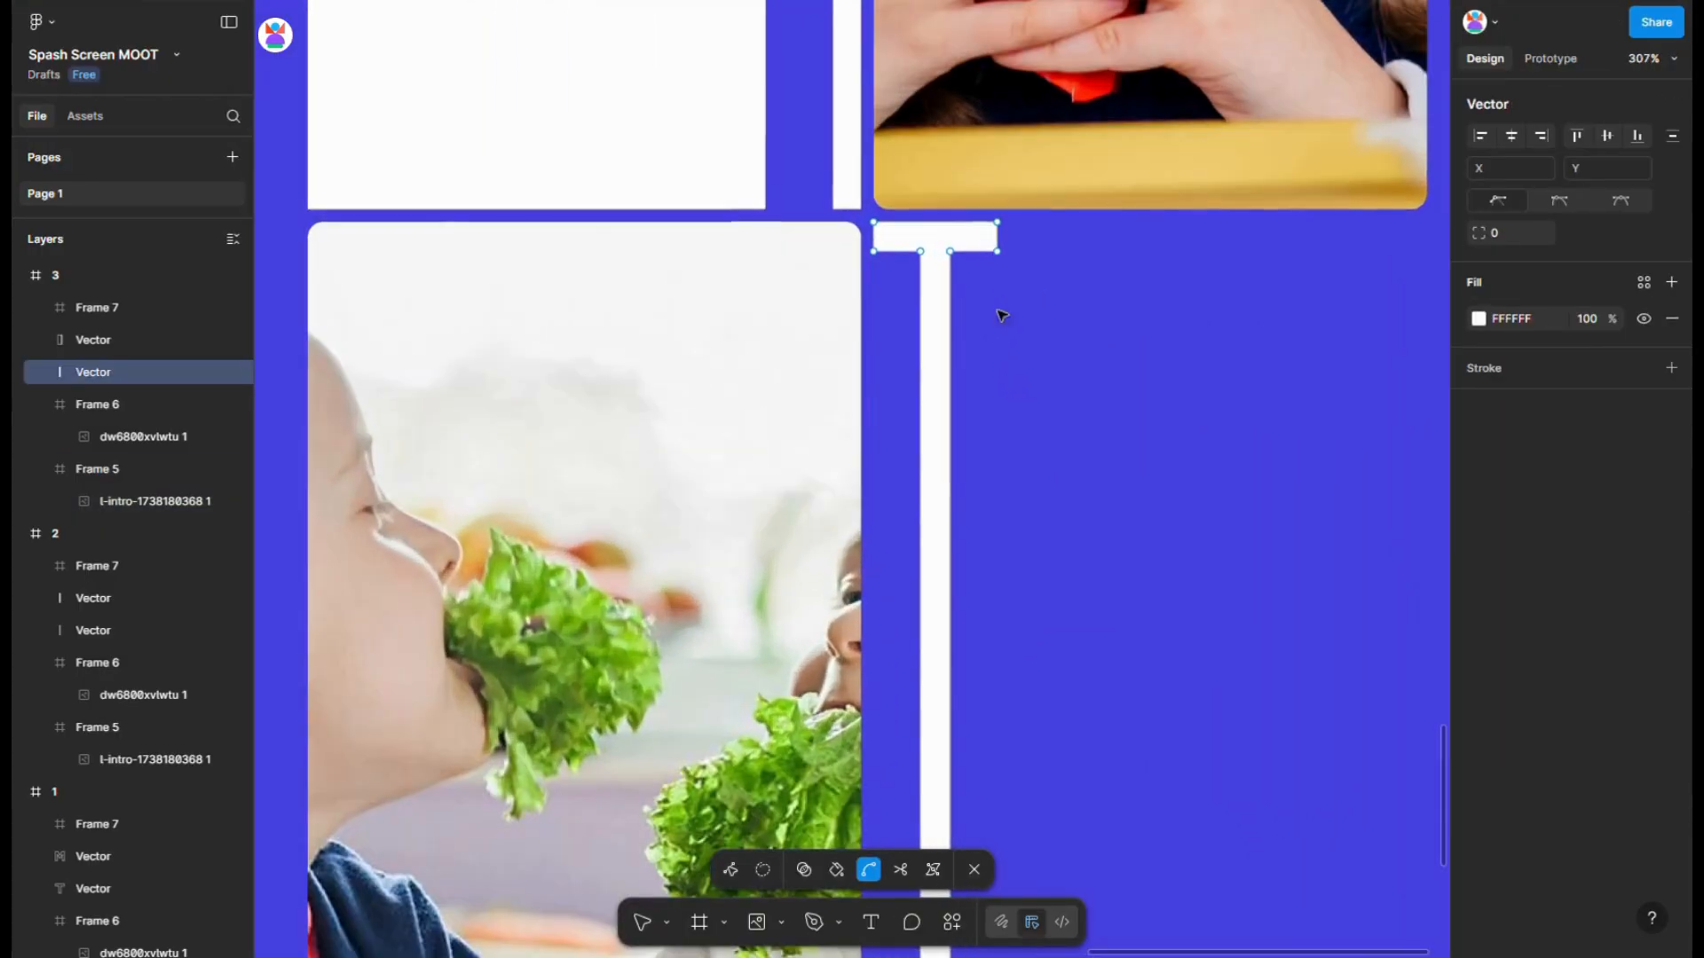
left_click_drag(1045, 876, 1049, 869)
scroll(1063, 800, "down", 5)
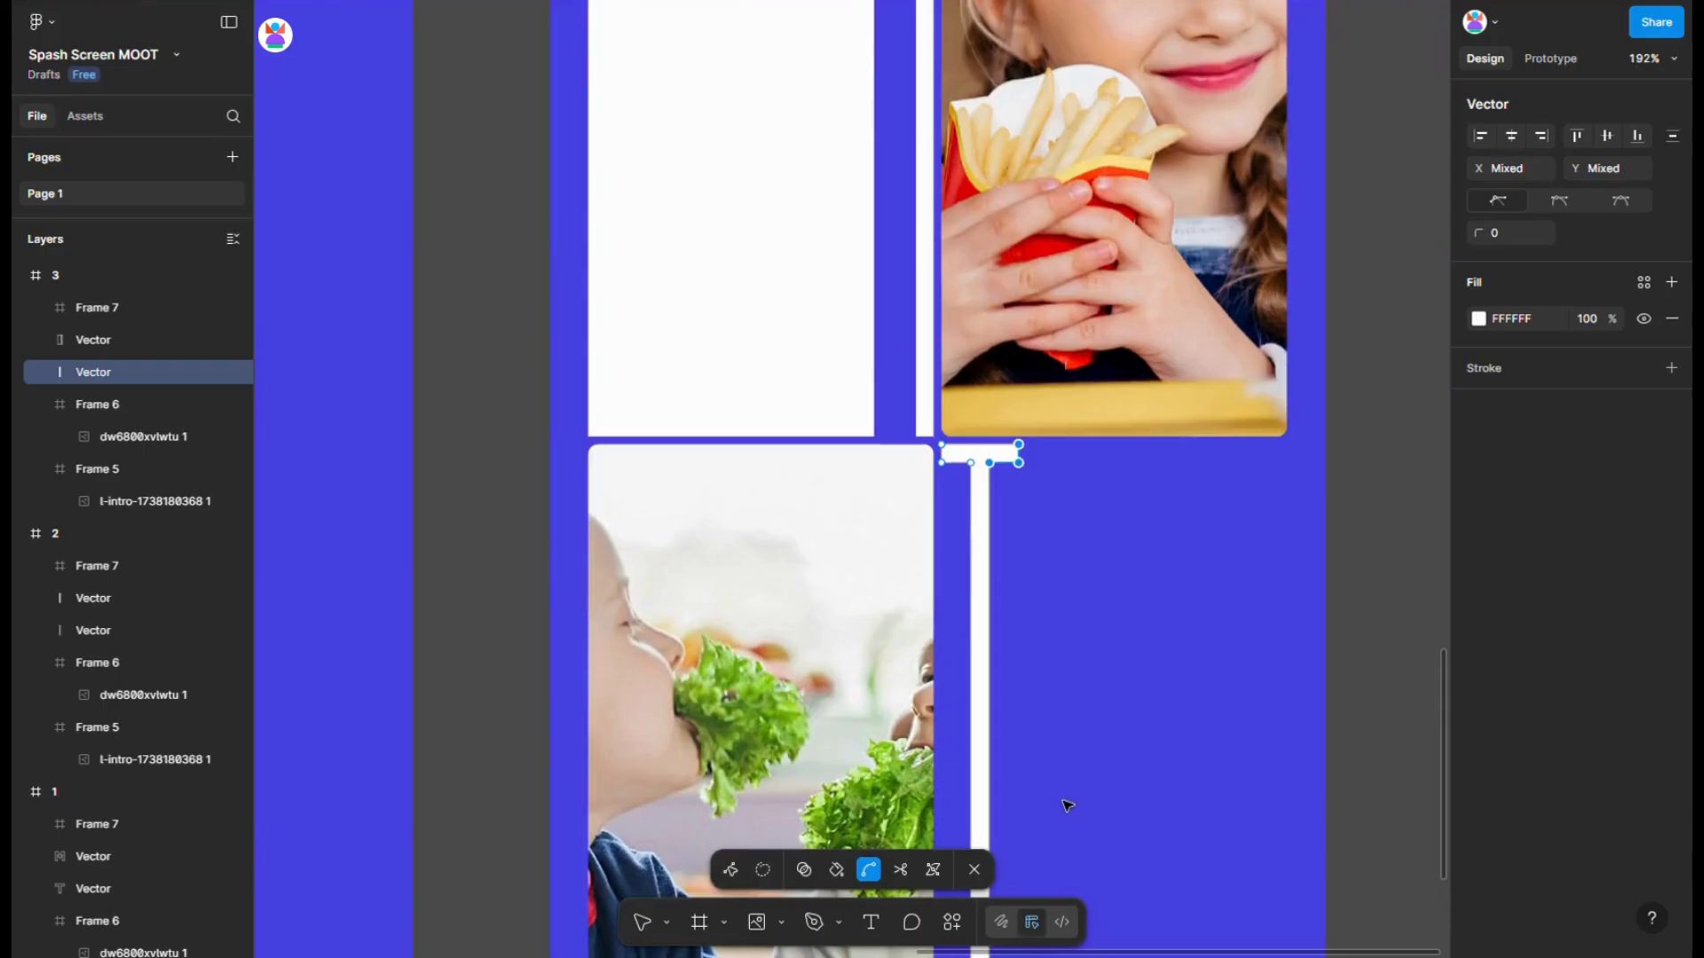
scroll(1057, 646, "up", 4)
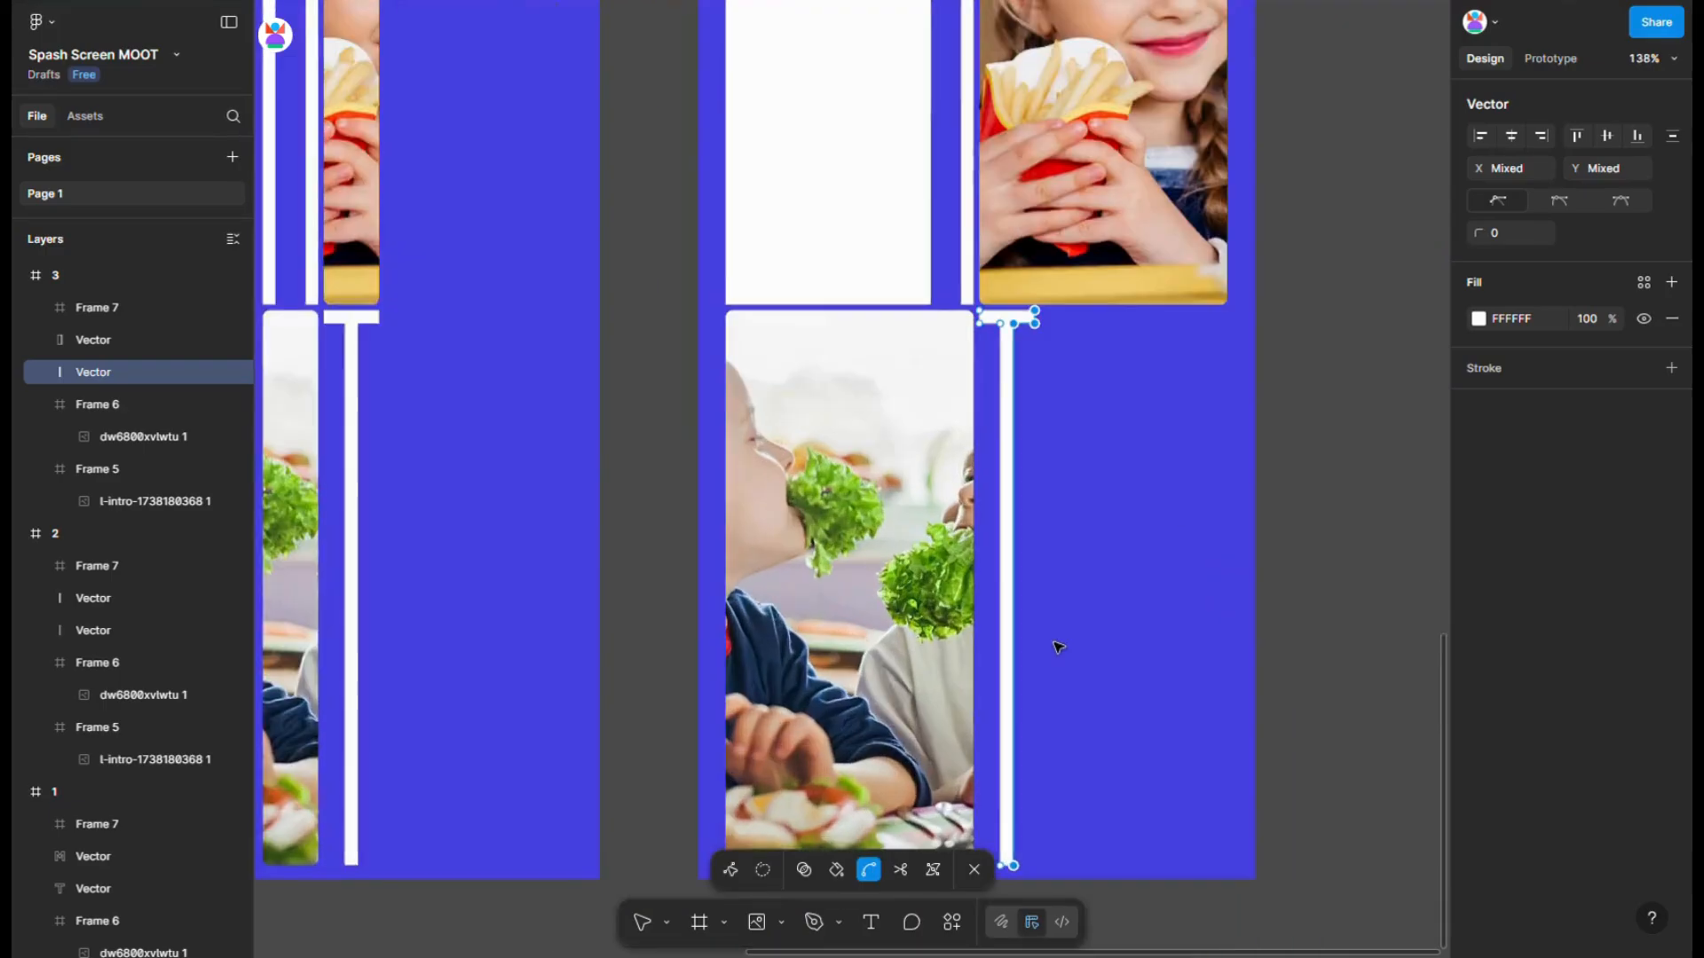
left_click_drag(1007, 645, 1276, 646)
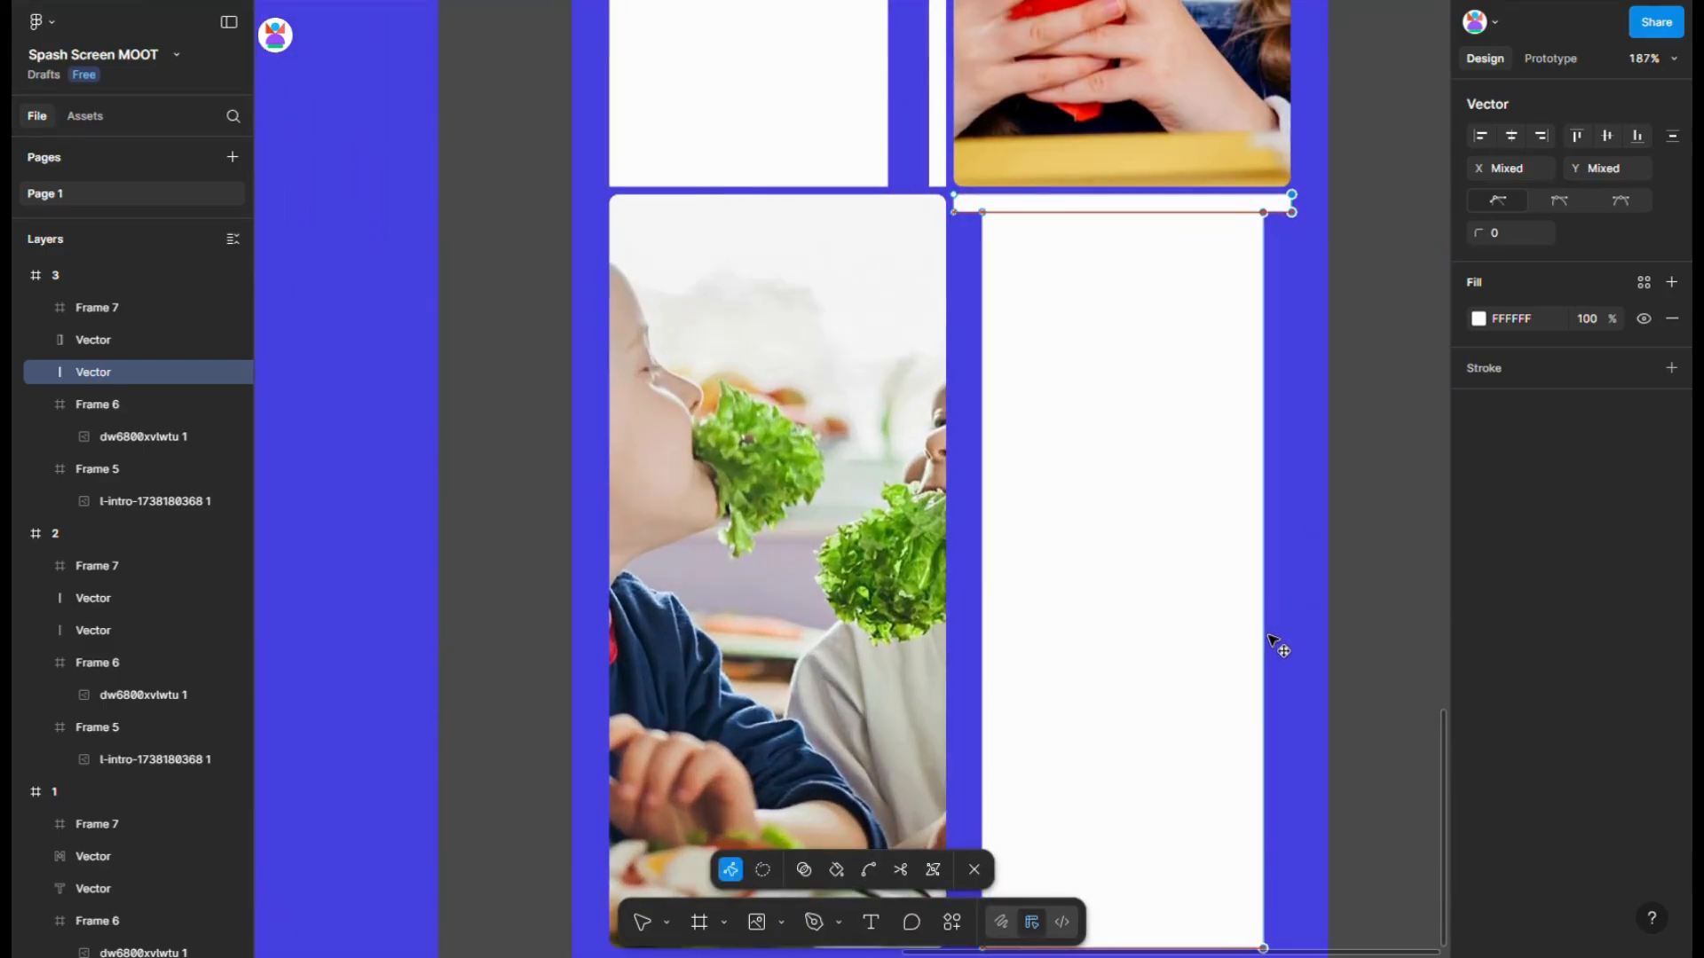
- Align the T's right-hand points with the upper photo's right edge, making it 179 × 400 px, and finish editing the vector
scroll(1284, 186, "up", 10)
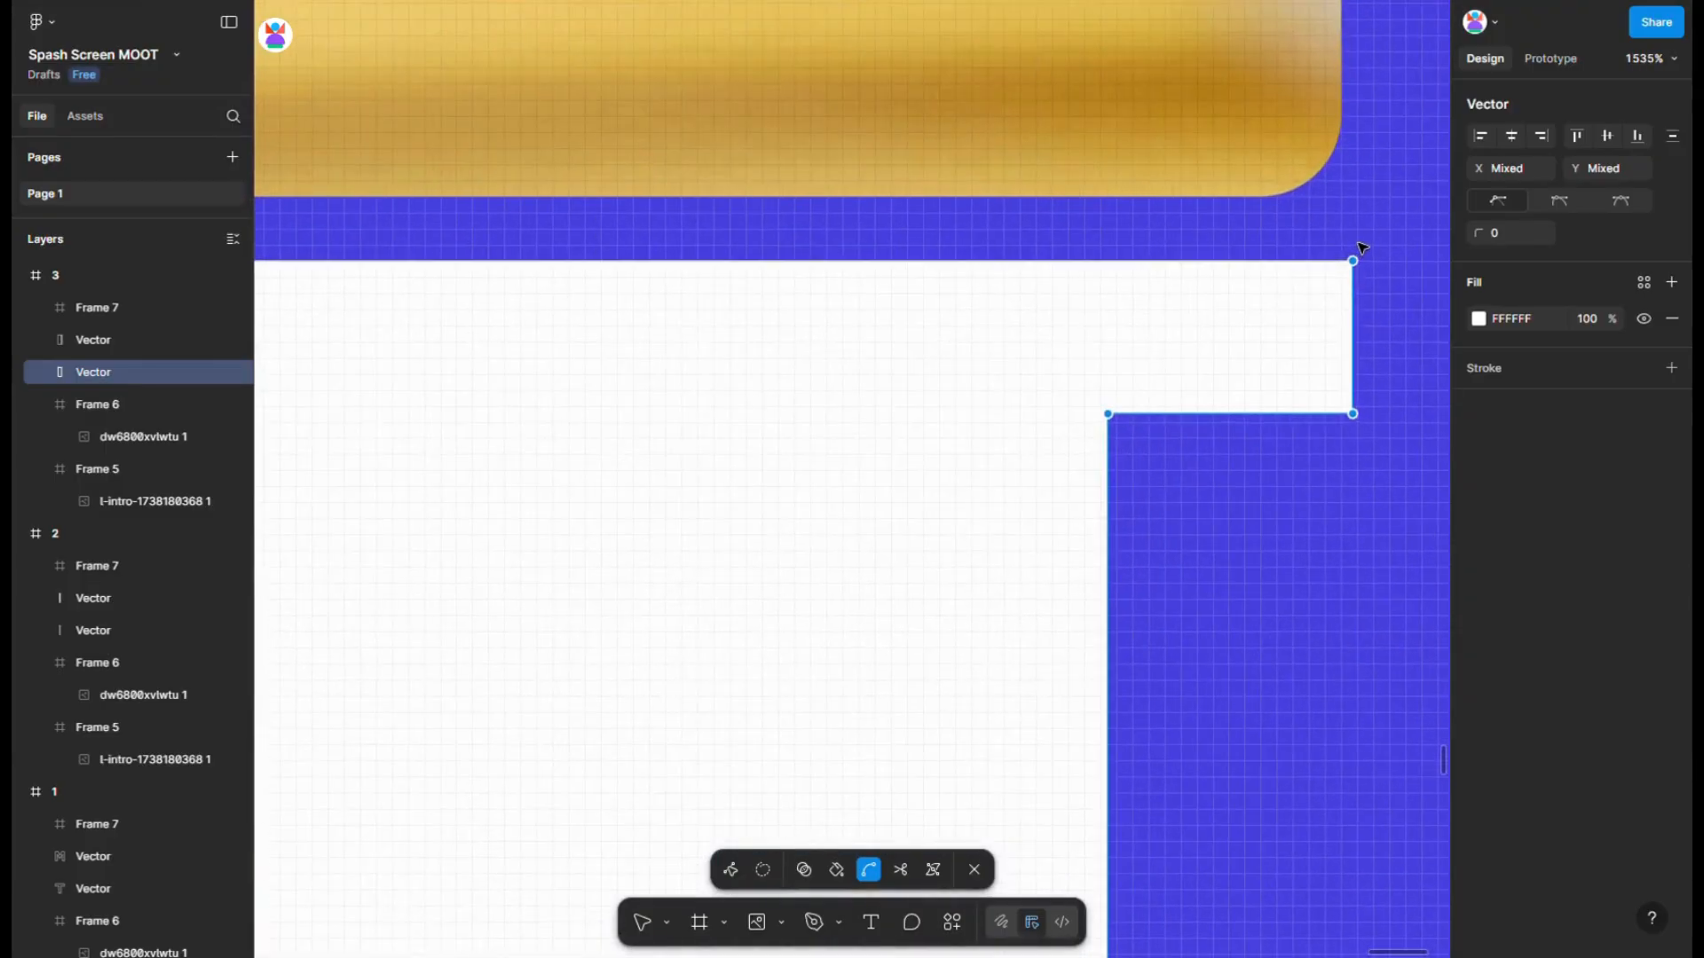
scroll(1109, 482, "down", 15)
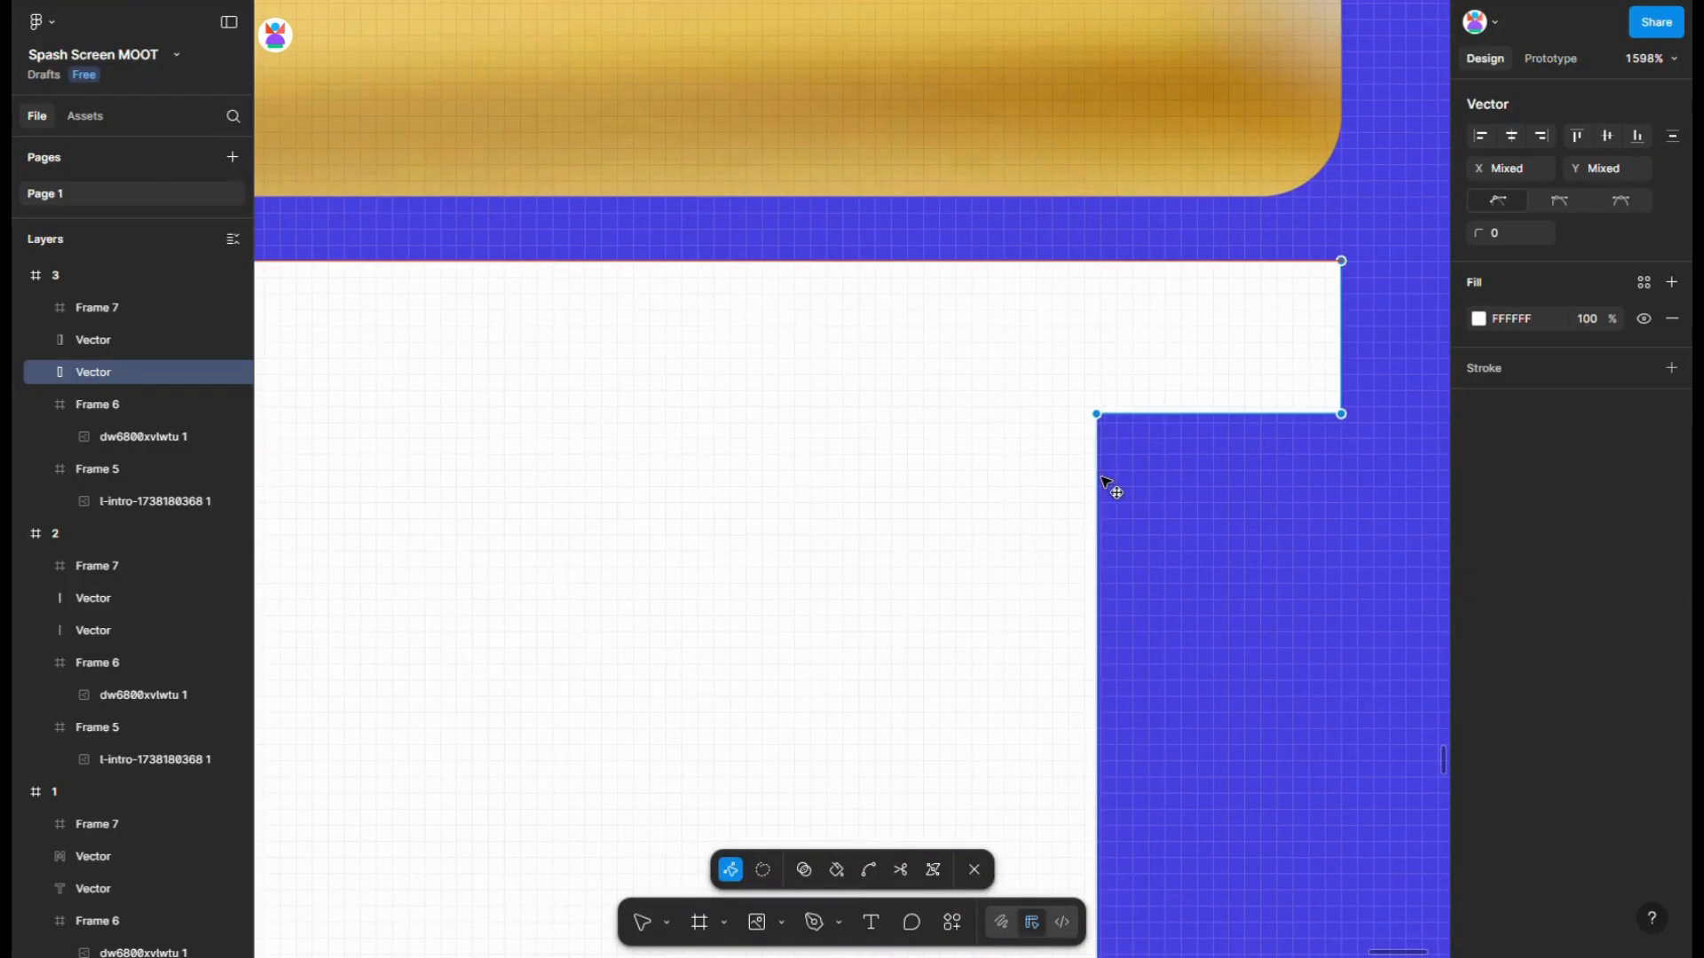
key("Escape")
scroll(795, 502, "down", 4)
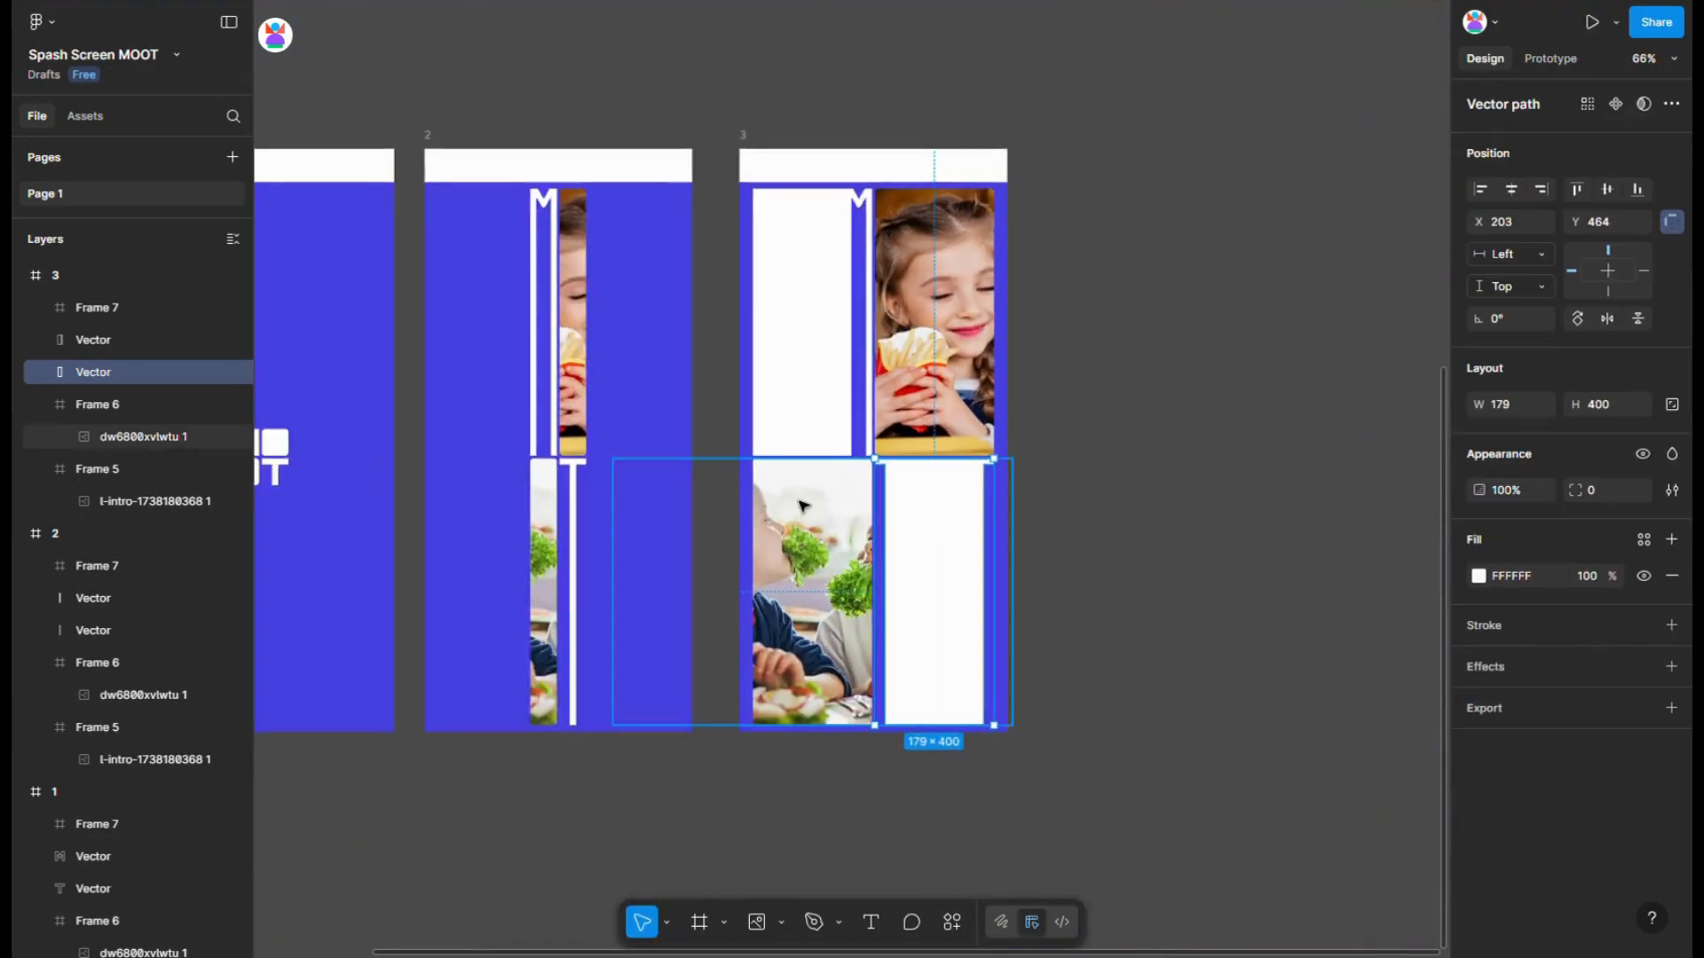
- Place a duplicate of frame 3 directly to its right
left_click(988, 288)
left_click_drag(765, 187, 1031, 190)
scroll(1120, 238, "up", 5)
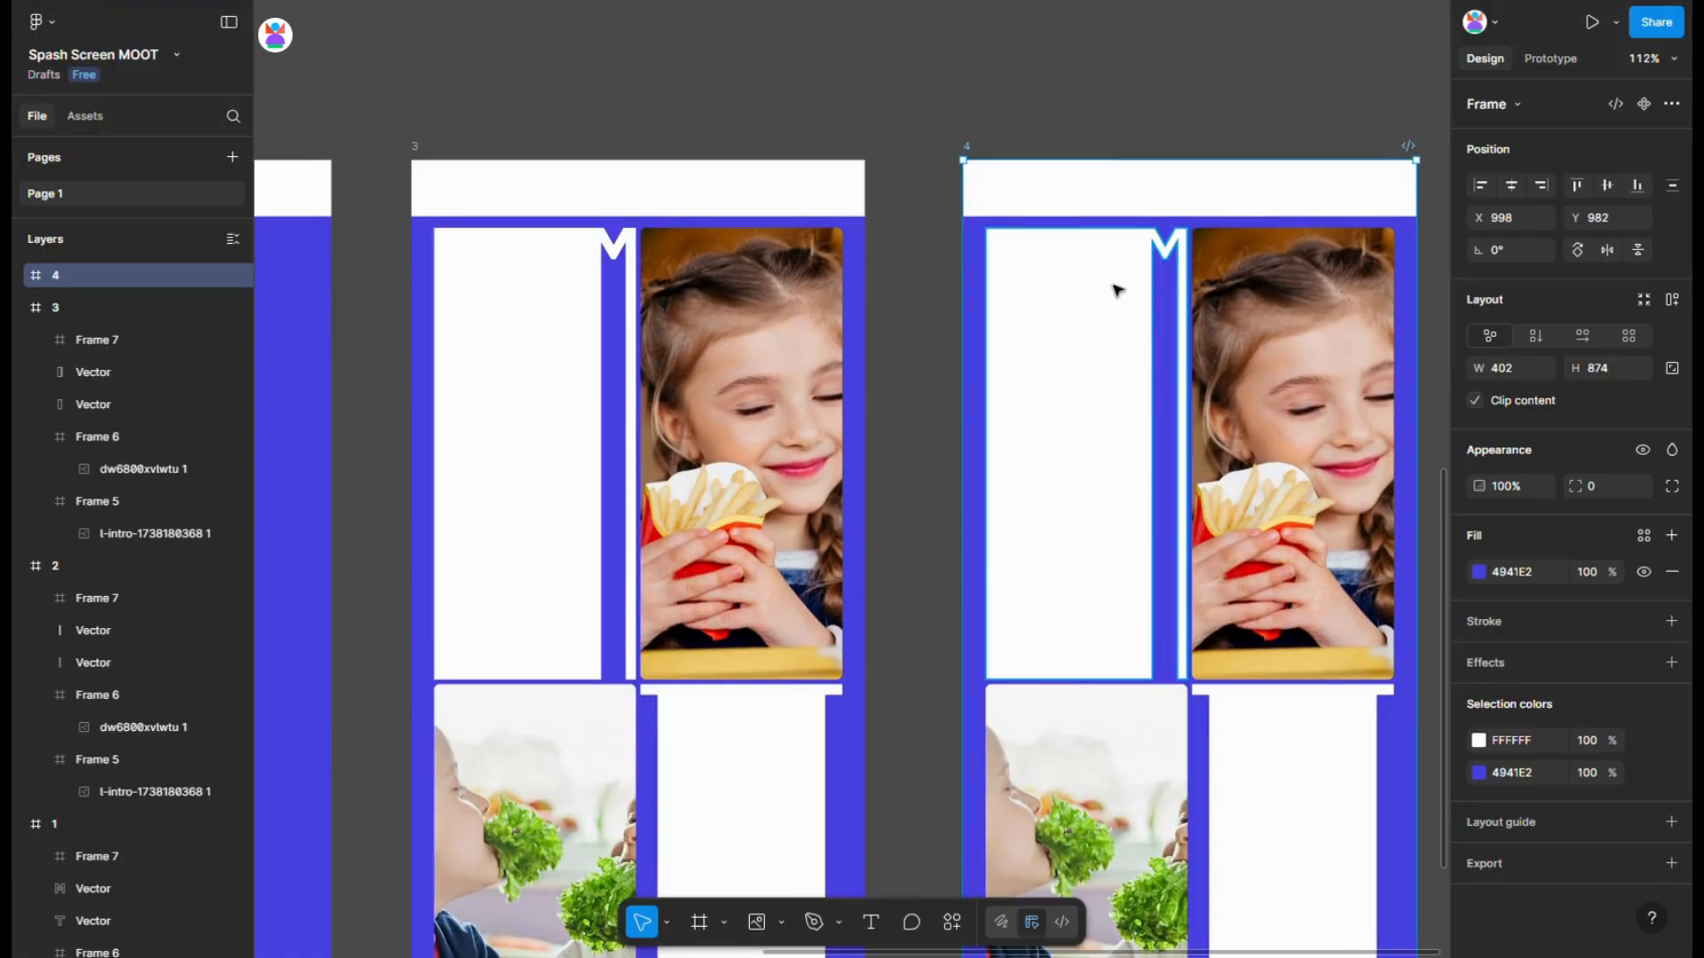
- Edit the M's vector in frame 4, shifting all points except the outer left edge straight left to form a narrow M, and finish editing
double_click(1116, 290)
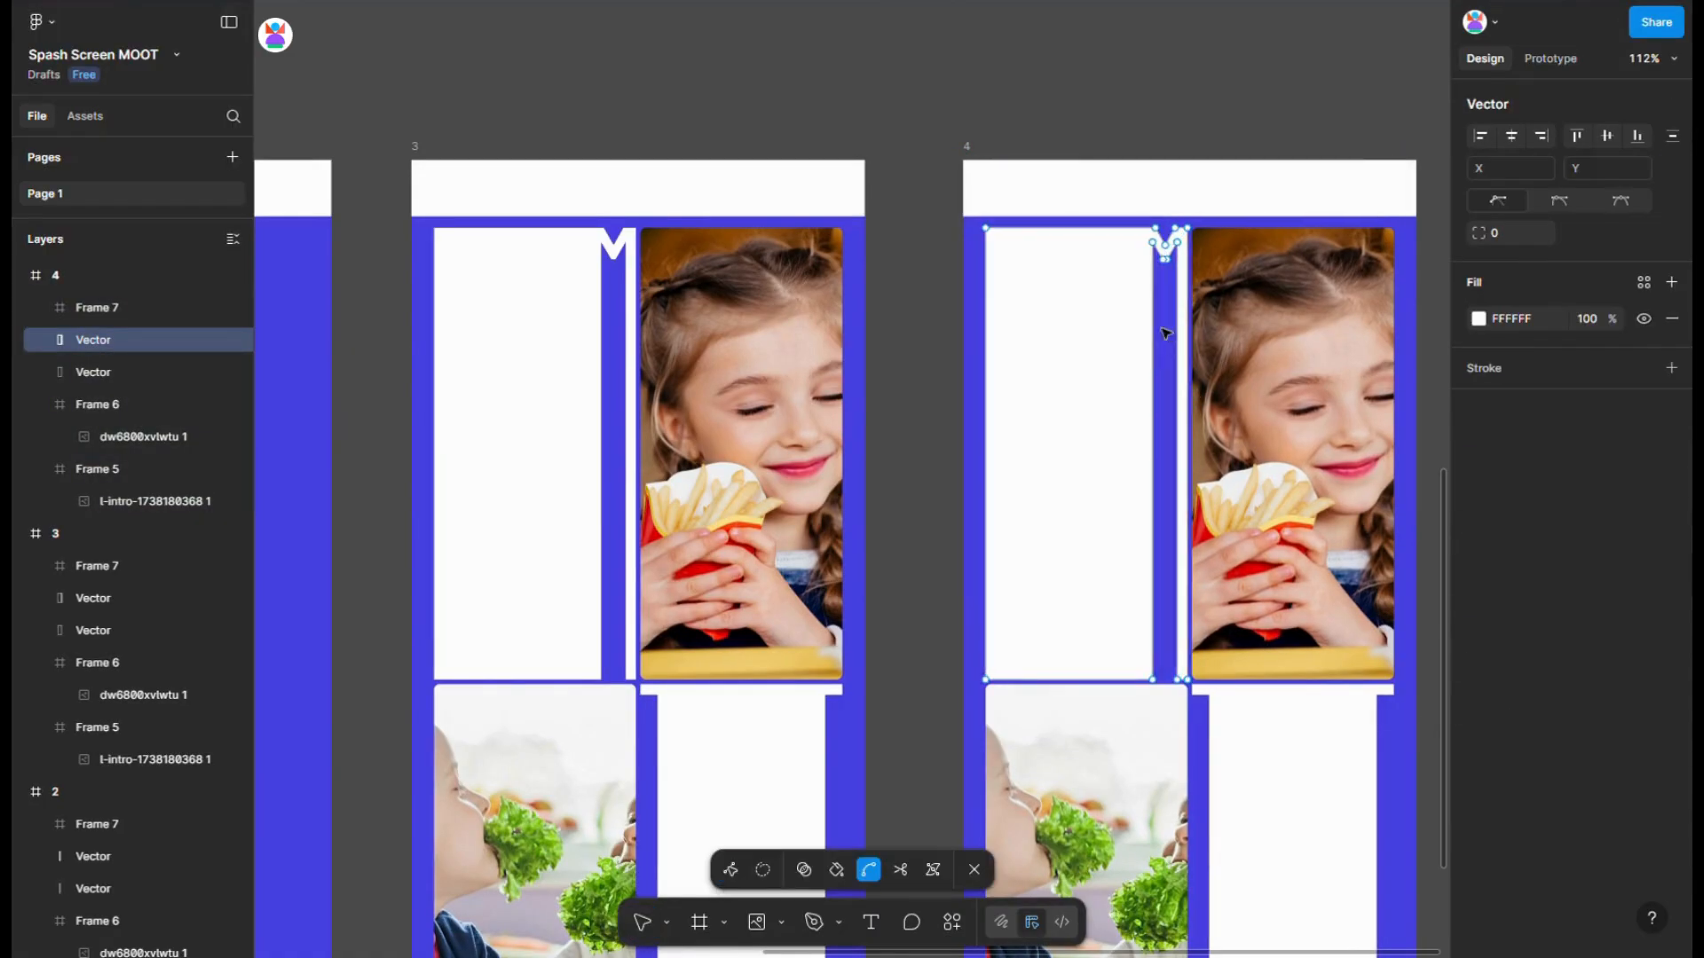
scroll(1161, 242, "up", 3)
left_click_drag(1123, 219, 1204, 540)
scroll(1198, 668, "down", 3)
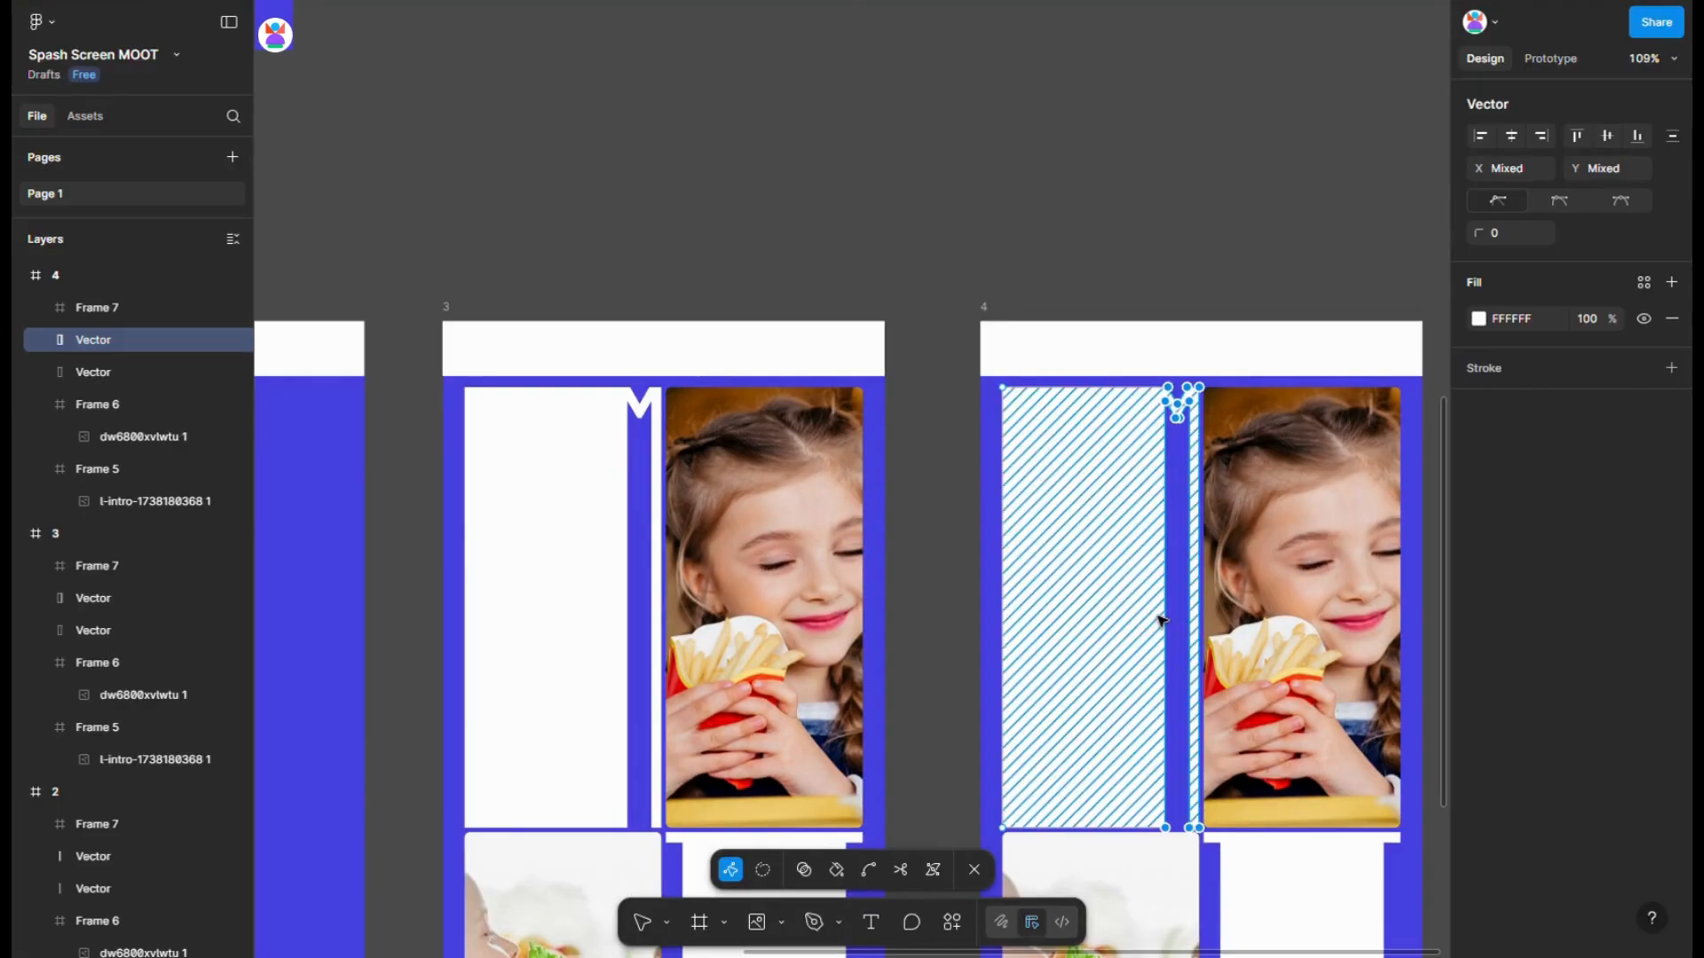
left_click_drag(1172, 637, 1020, 639)
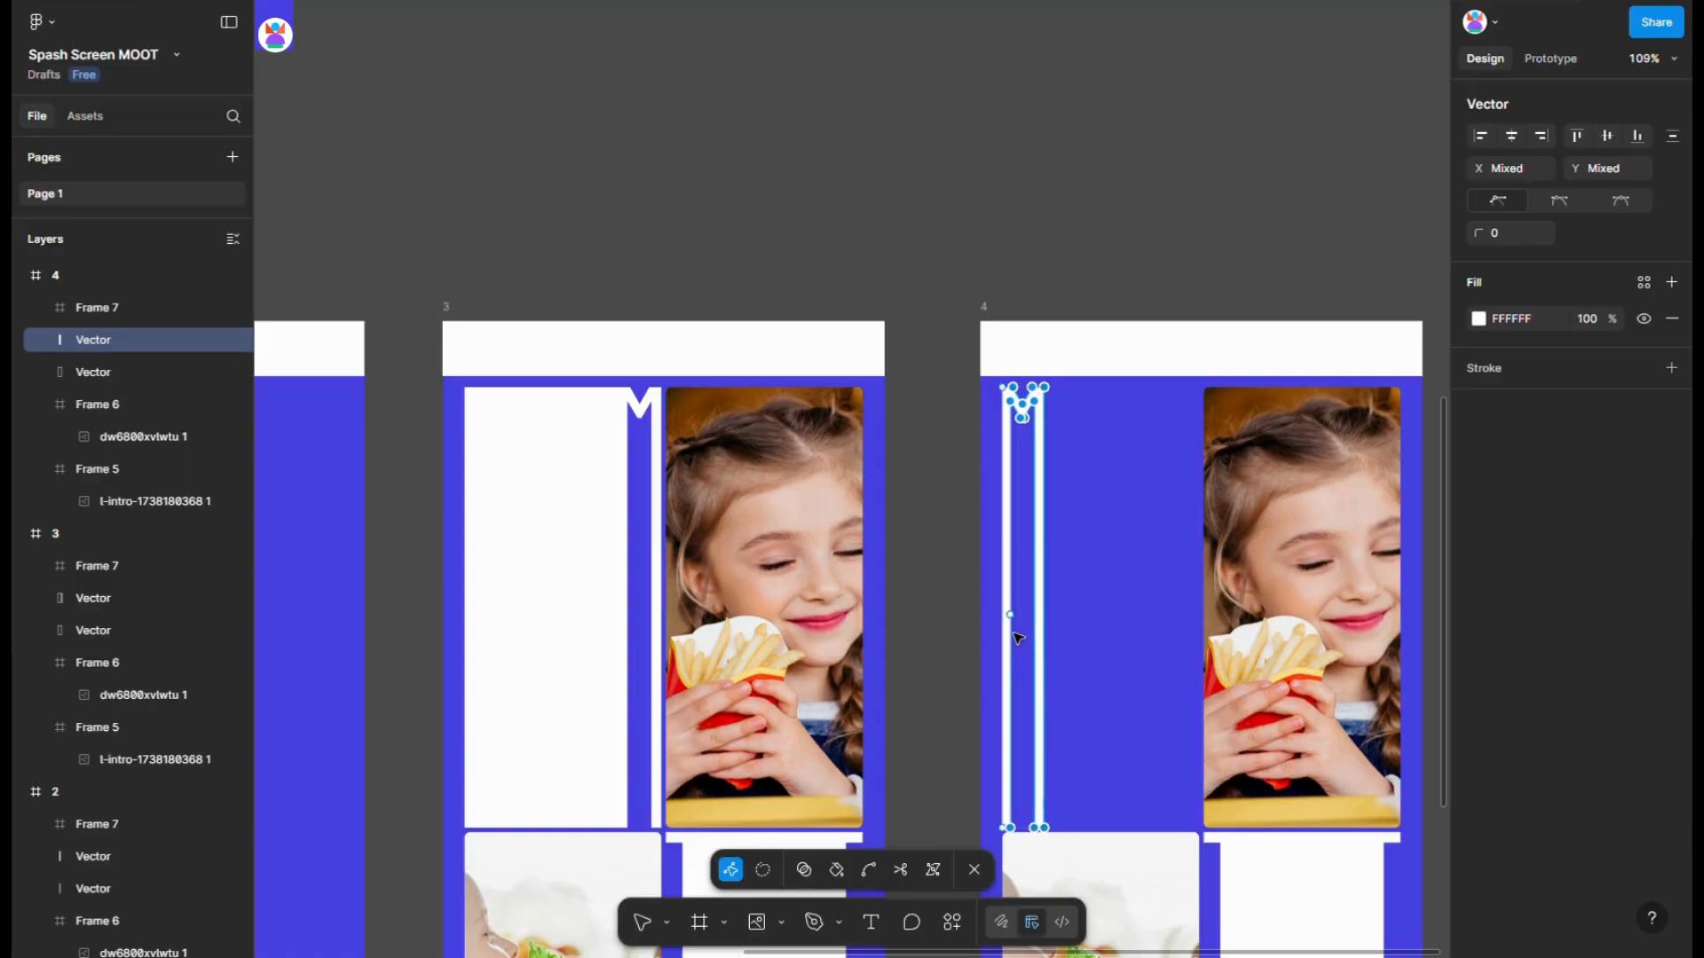
scroll(1026, 467, "up", 3)
scroll(1026, 468, "down", 3)
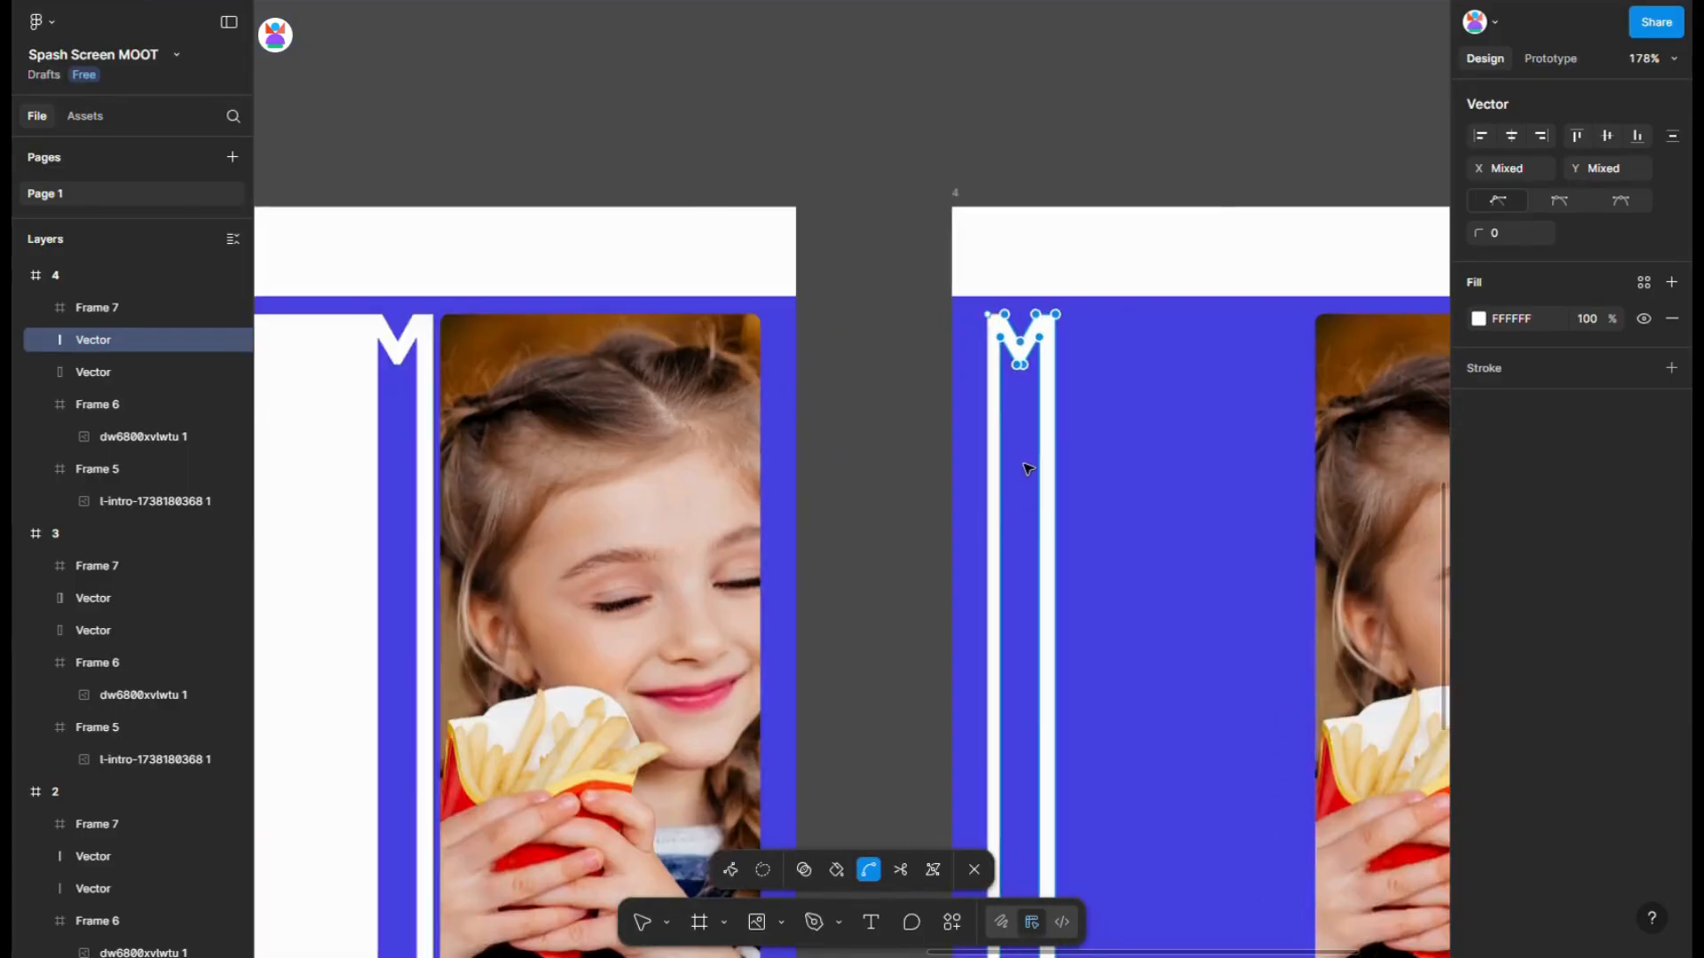
key("Escape")
key("Escape")
scroll(1090, 480, "down", 3)
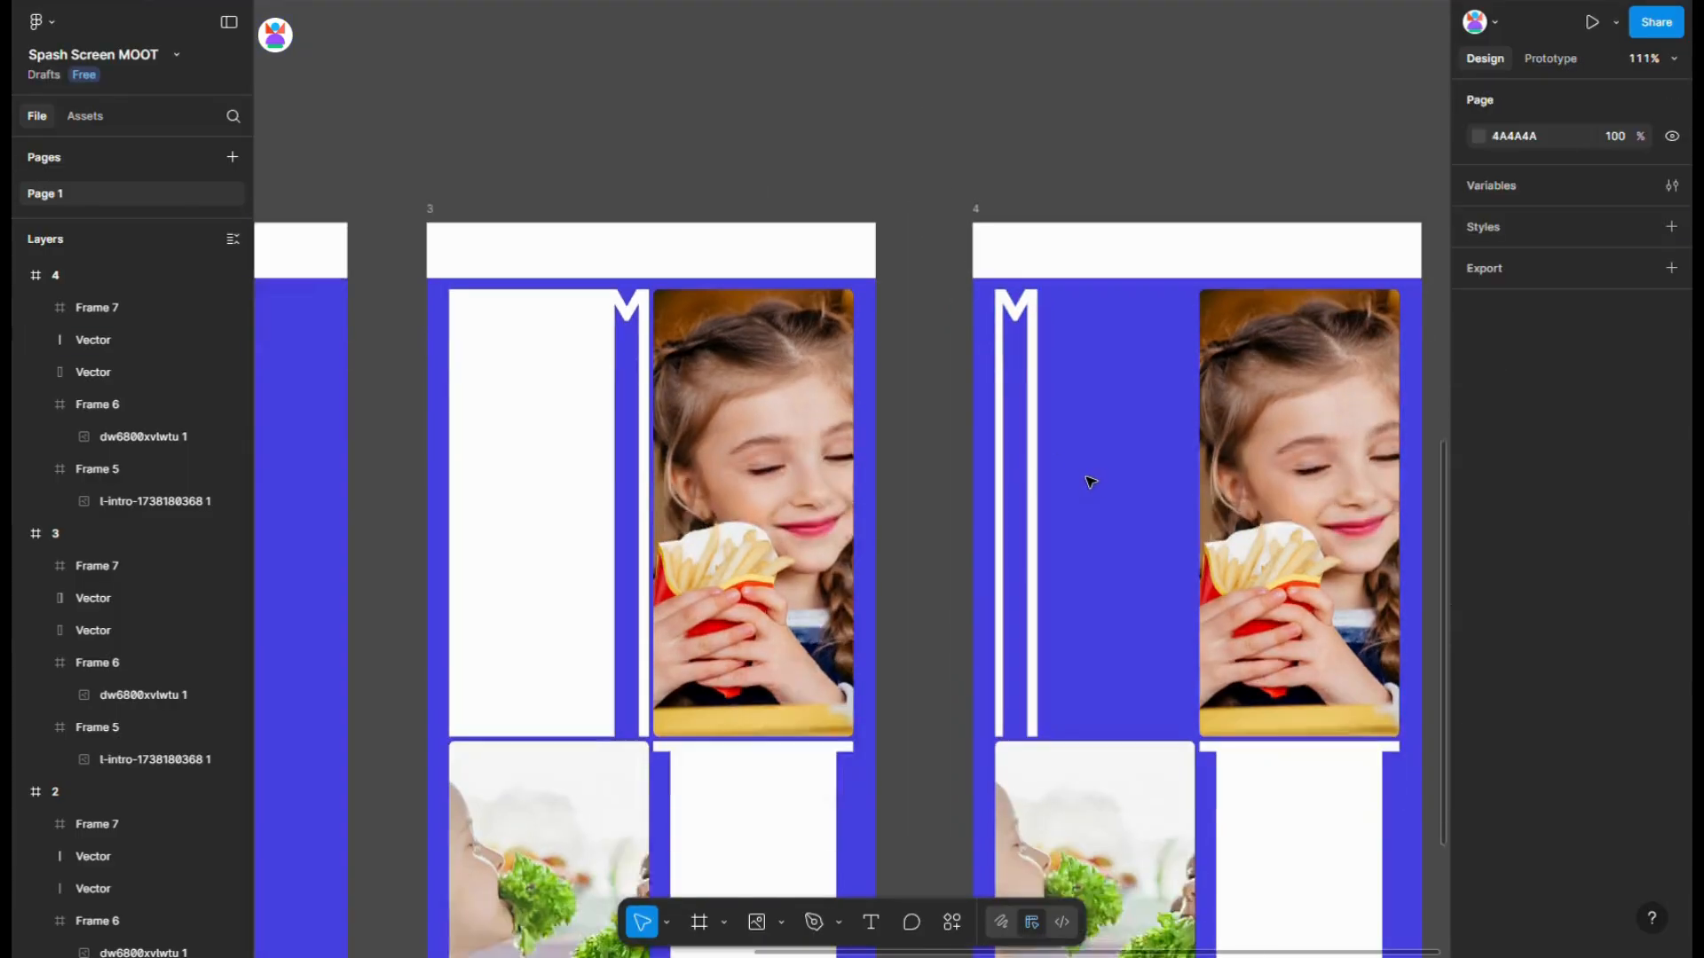
- Widen frame 4's upper photo leftward to X 62, close beside the narrow M, making it 320 × 400 px
left_click(1311, 450)
left_click_drag(1200, 440, 1047, 439)
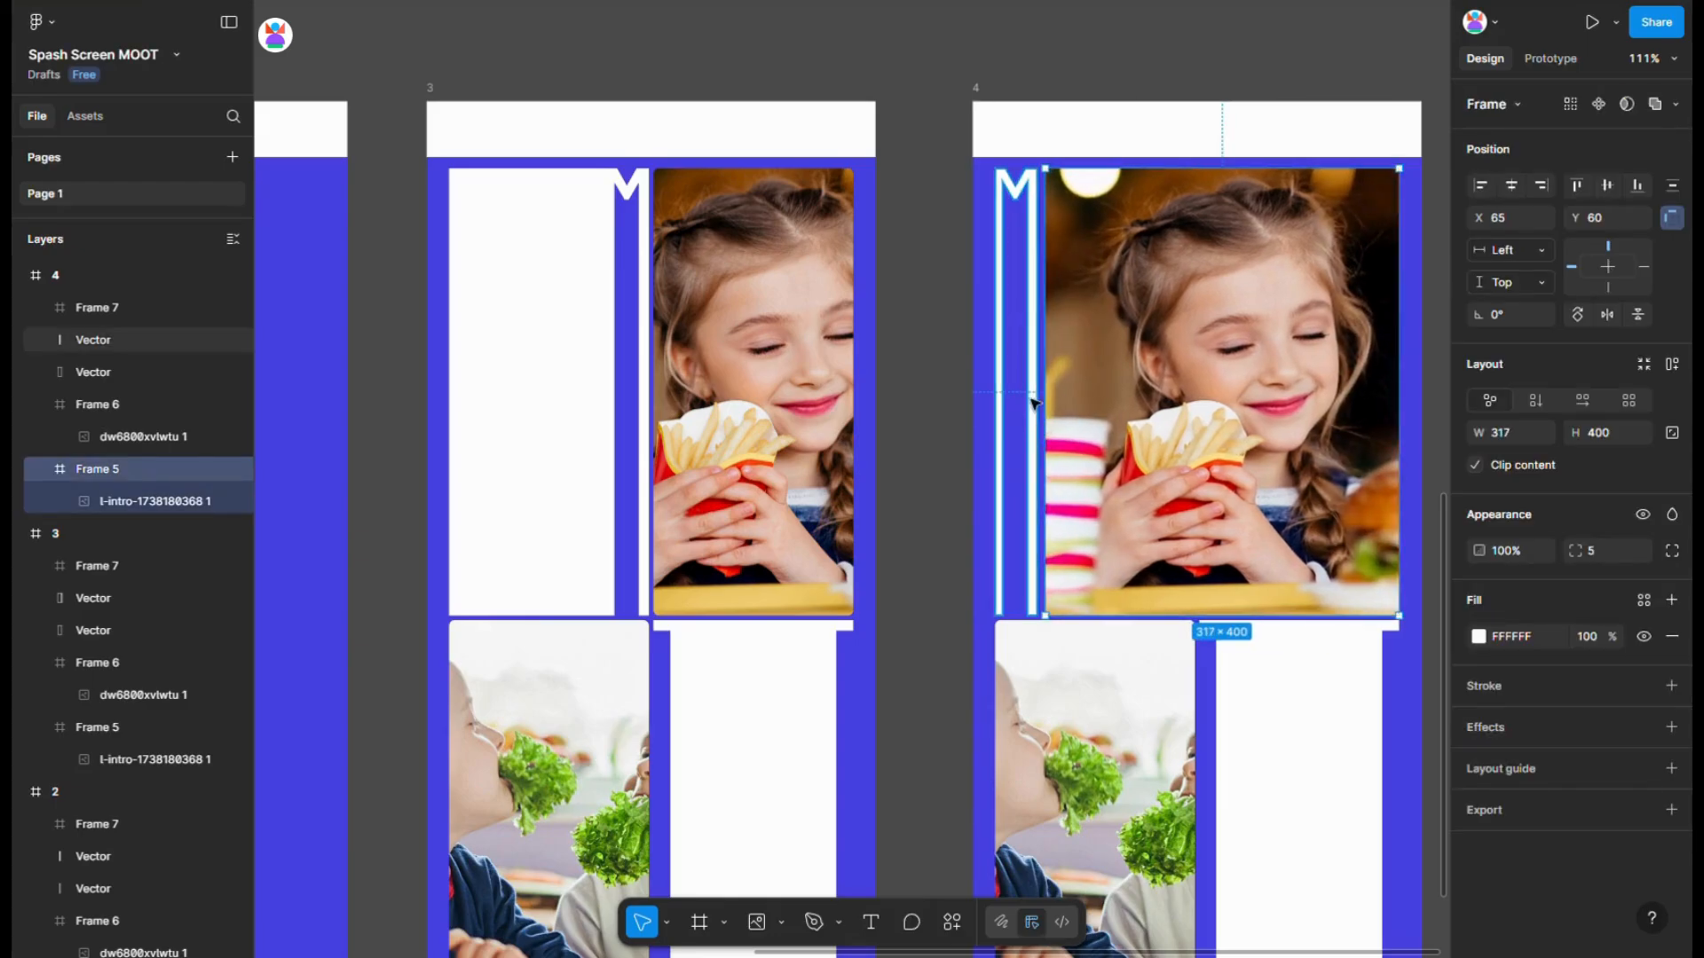
scroll(1047, 417, "up", 10)
scroll(1082, 296, "up", 3)
left_click_drag(1069, 293, 1001, 304)
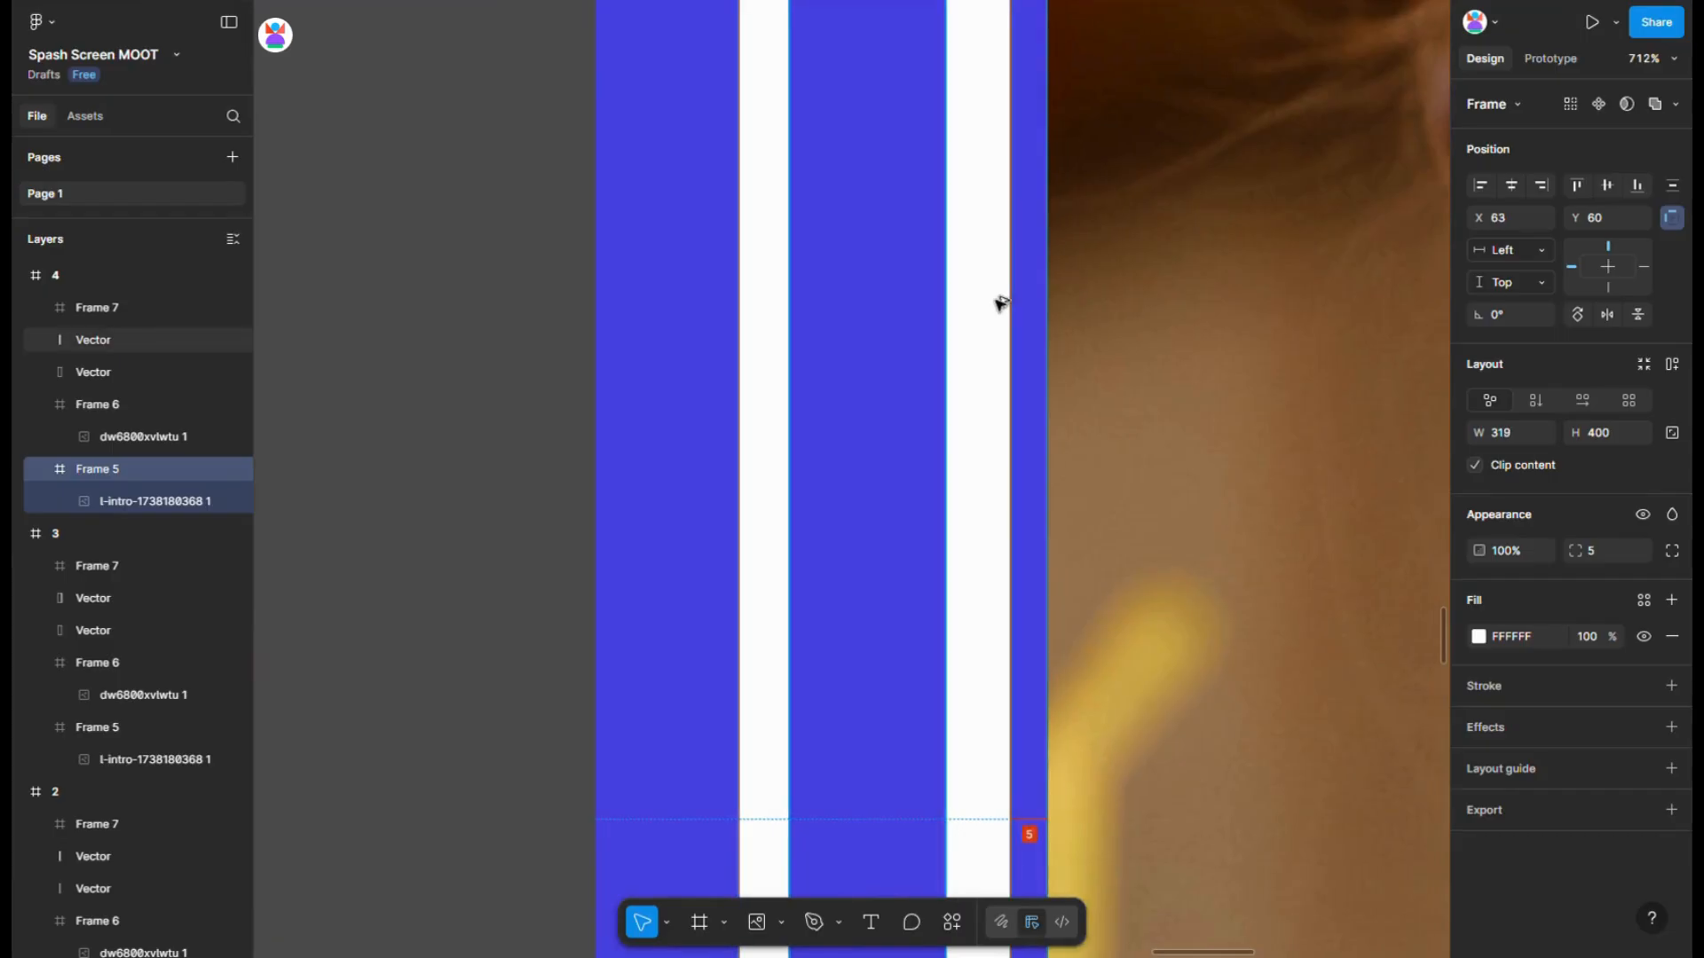
scroll(1061, 515, "up", 5)
left_click_drag(1044, 506, 1032, 505)
scroll(1040, 503, "down", 7)
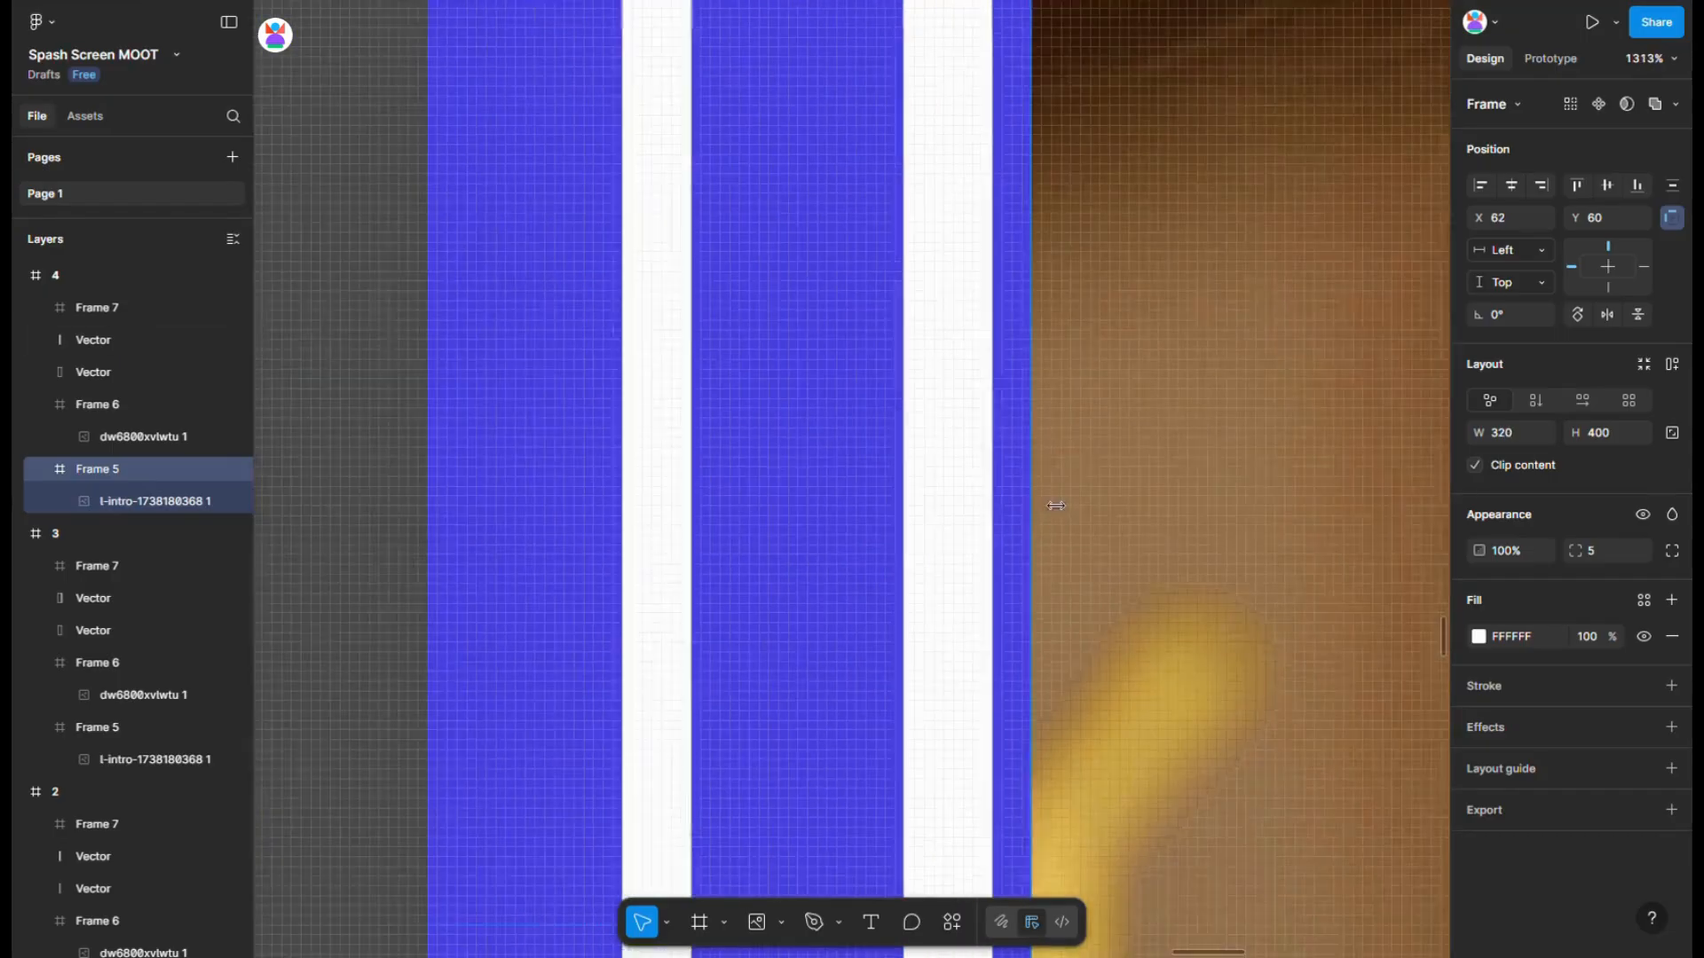
- Edit the T's vector in frame 4, shifting its left-hand points straight right to form a narrow T
scroll(1005, 463, "down", 12)
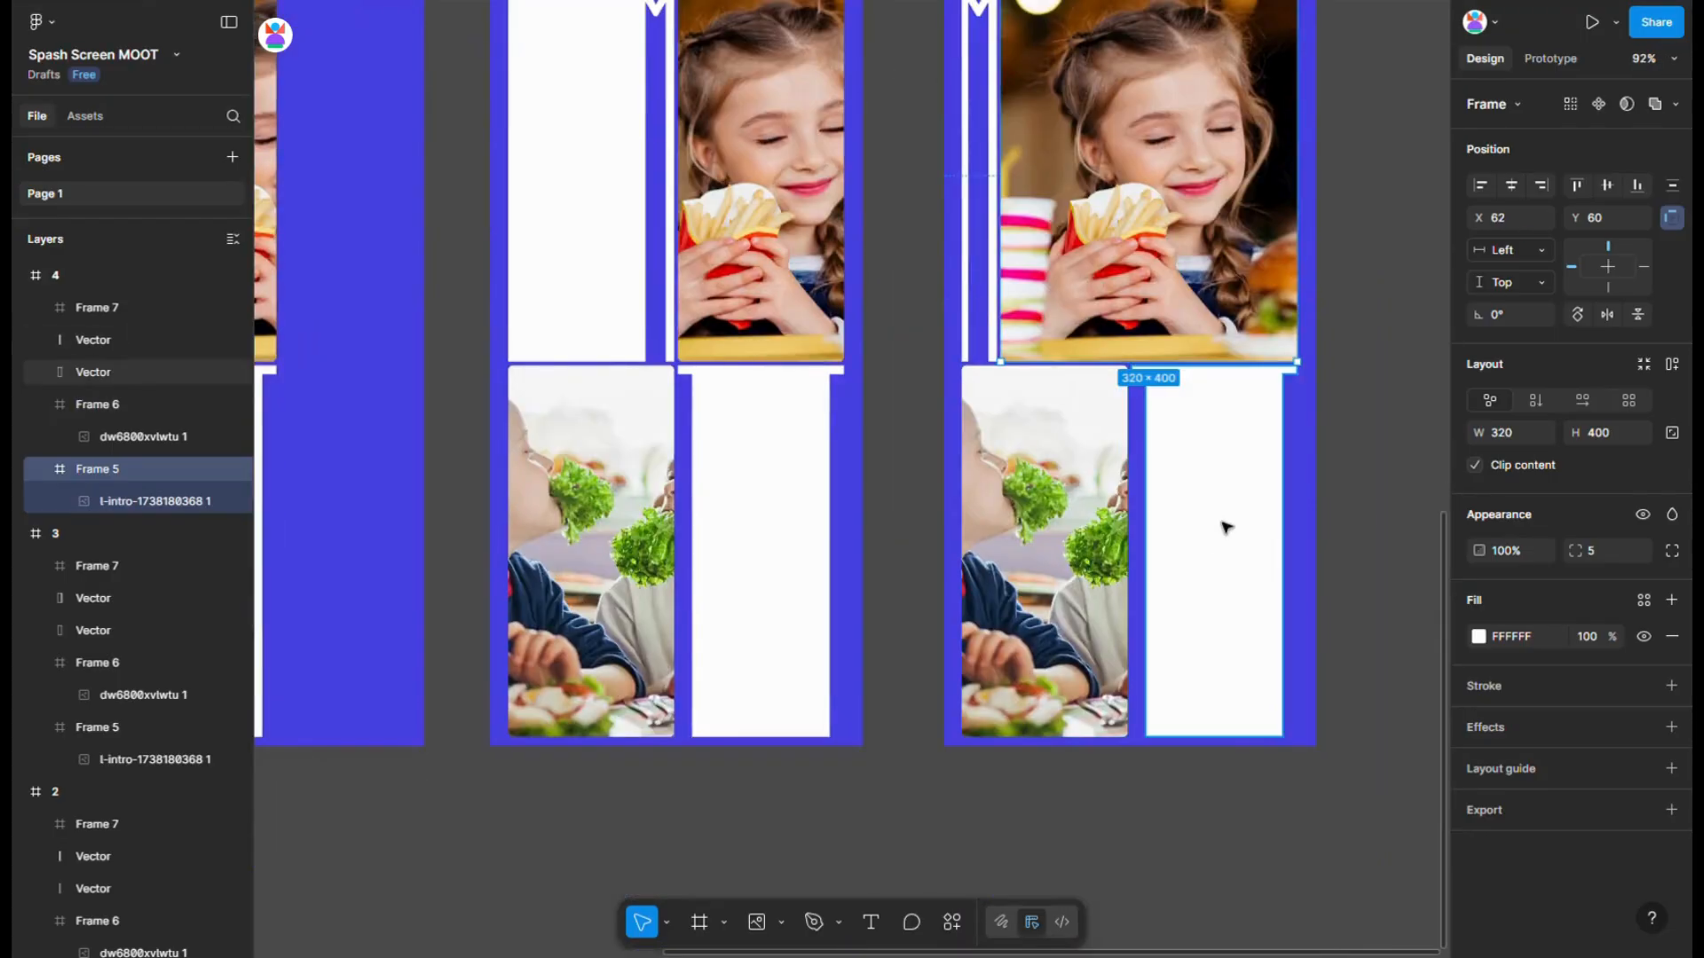
left_click(1217, 462)
double_click(1218, 461)
scroll(1149, 380, "up", 5)
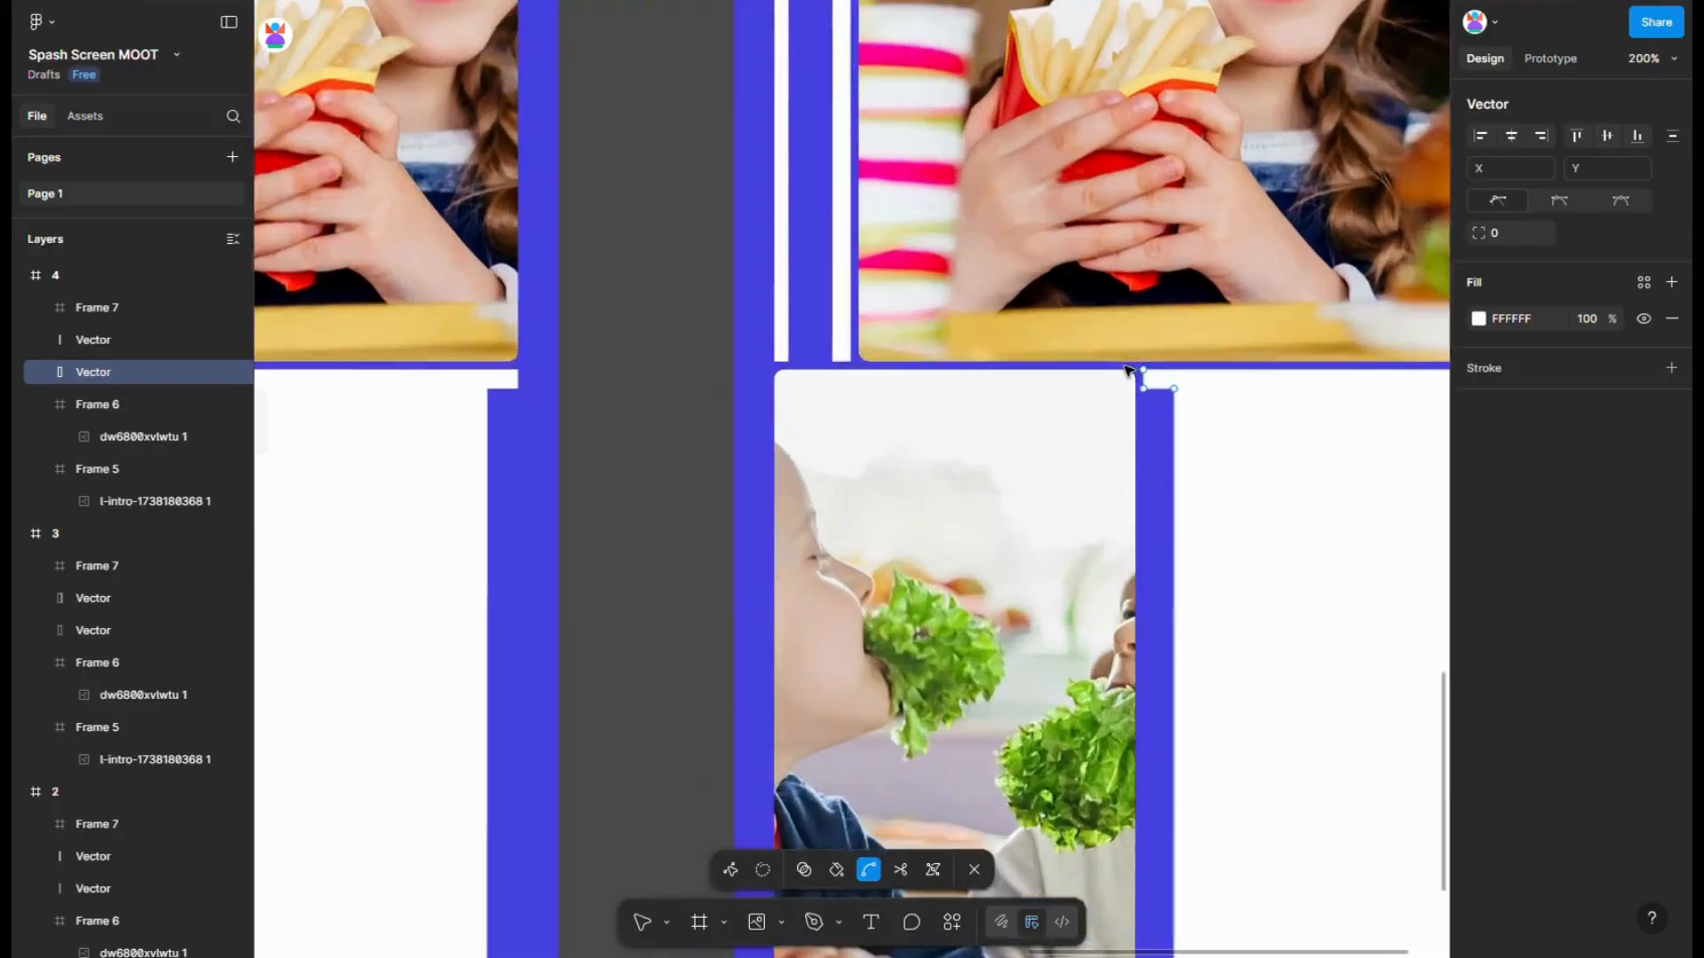
left_click_drag(1192, 435, 1236, 509)
scroll(1236, 508, "down", 8)
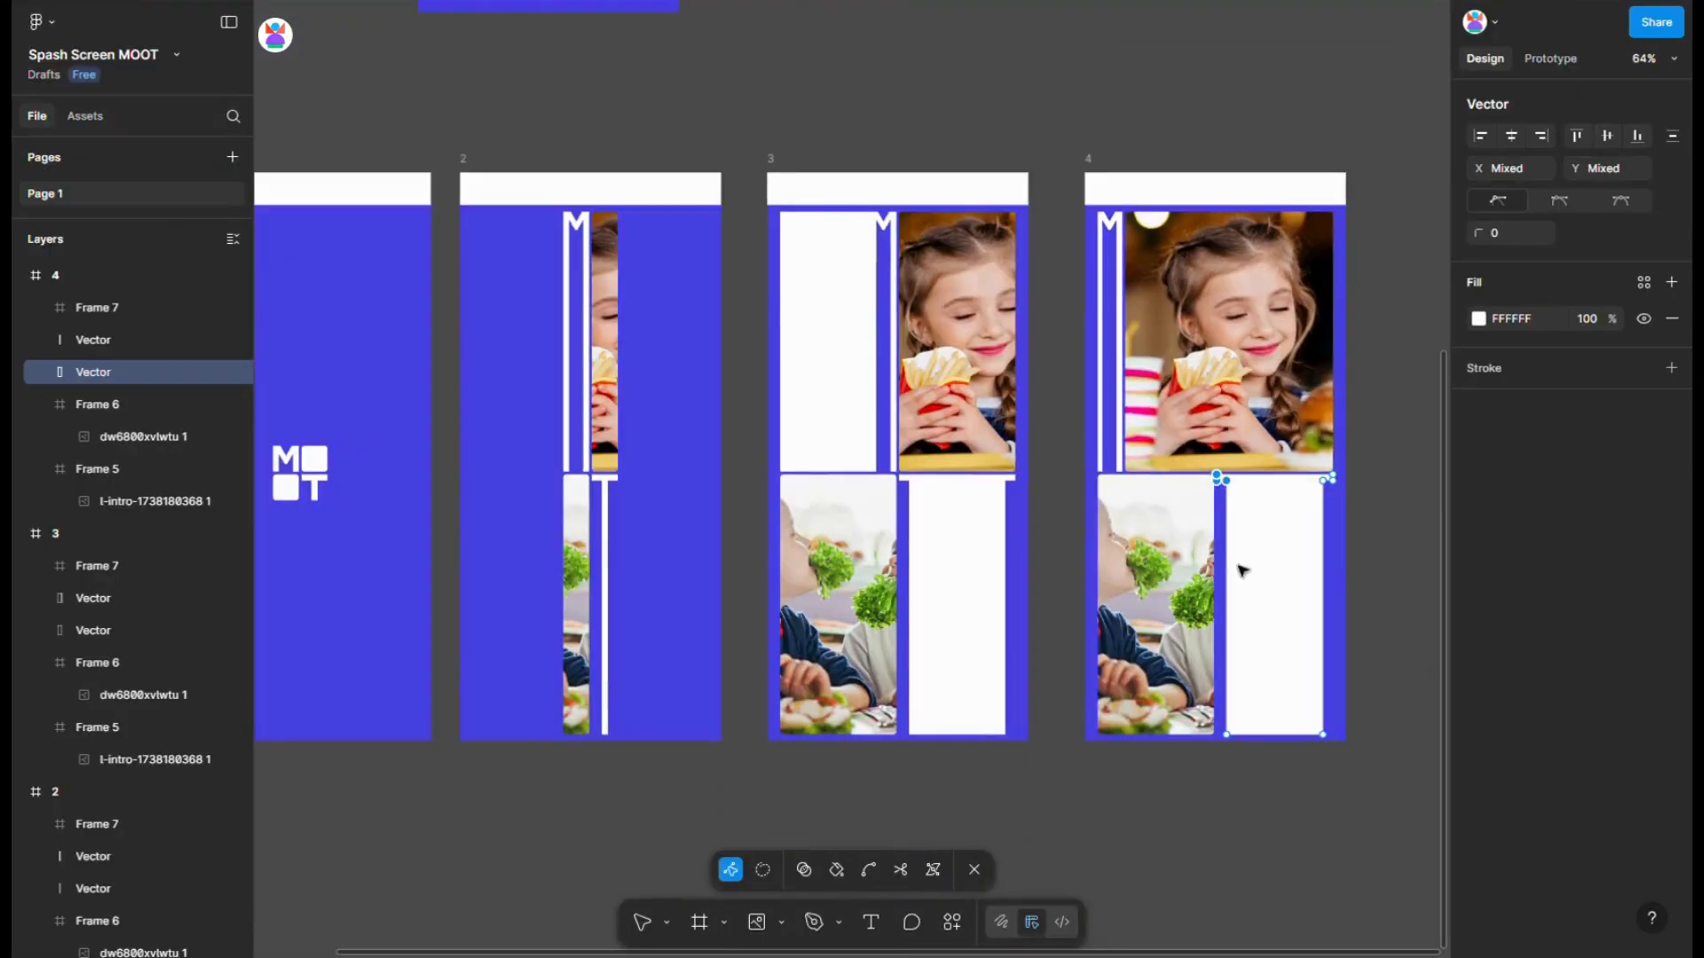
scroll(1239, 654, "up", 4)
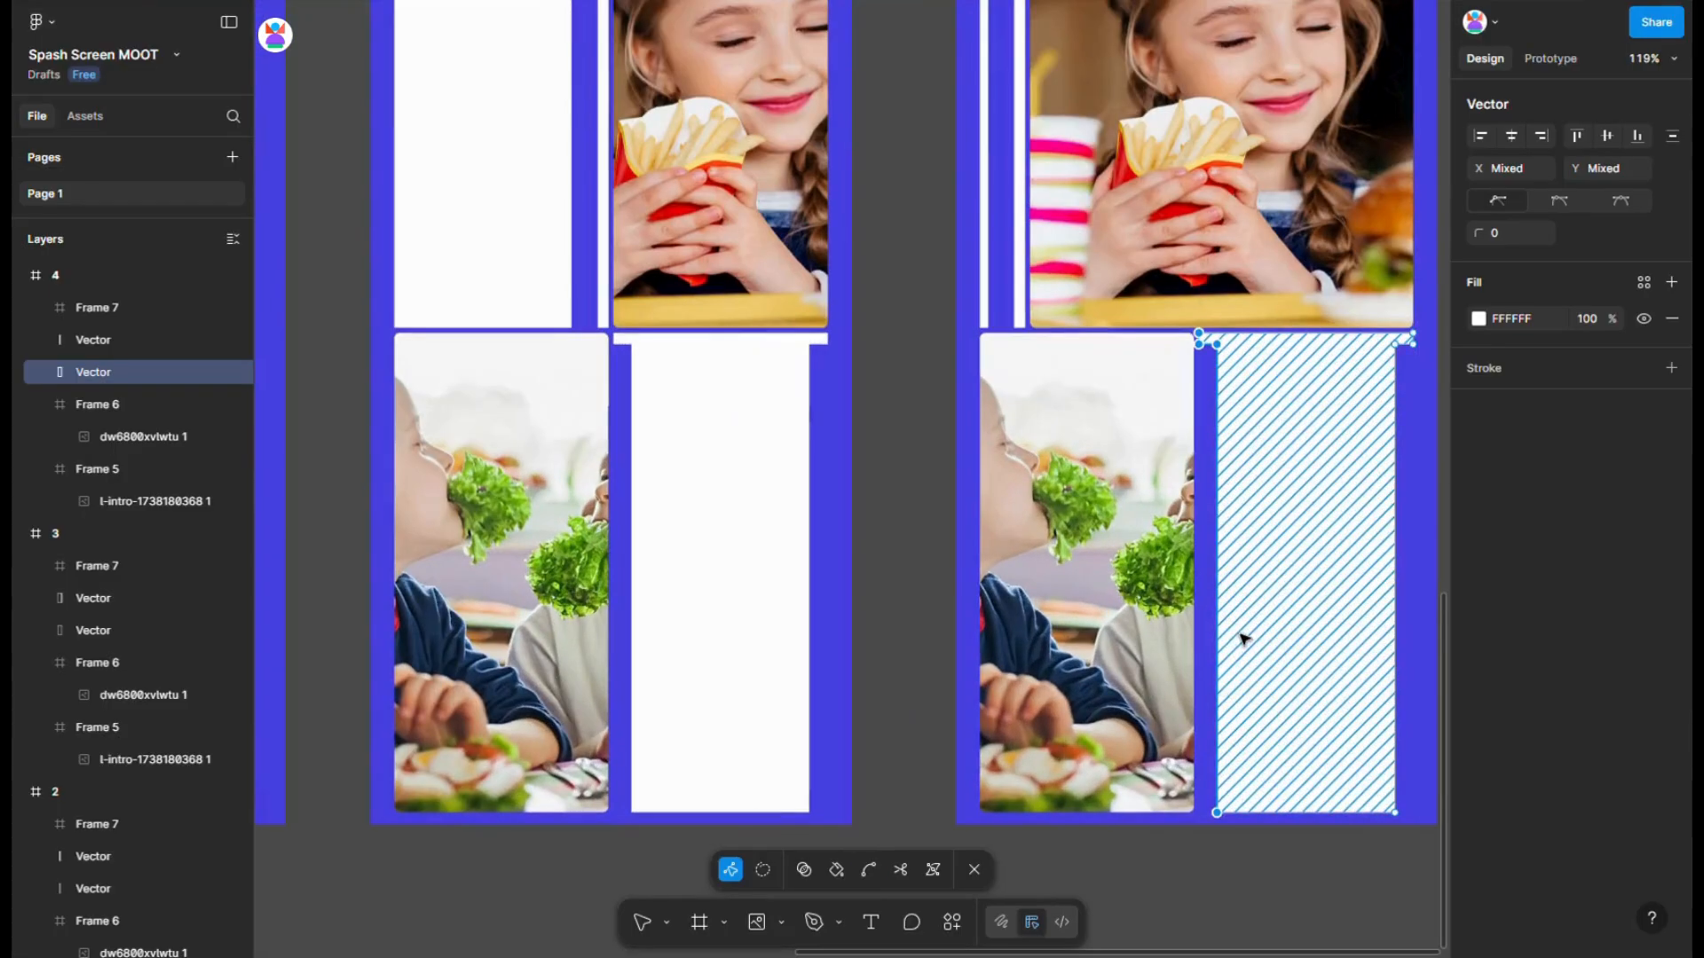
left_click_drag(1224, 635, 1391, 631)
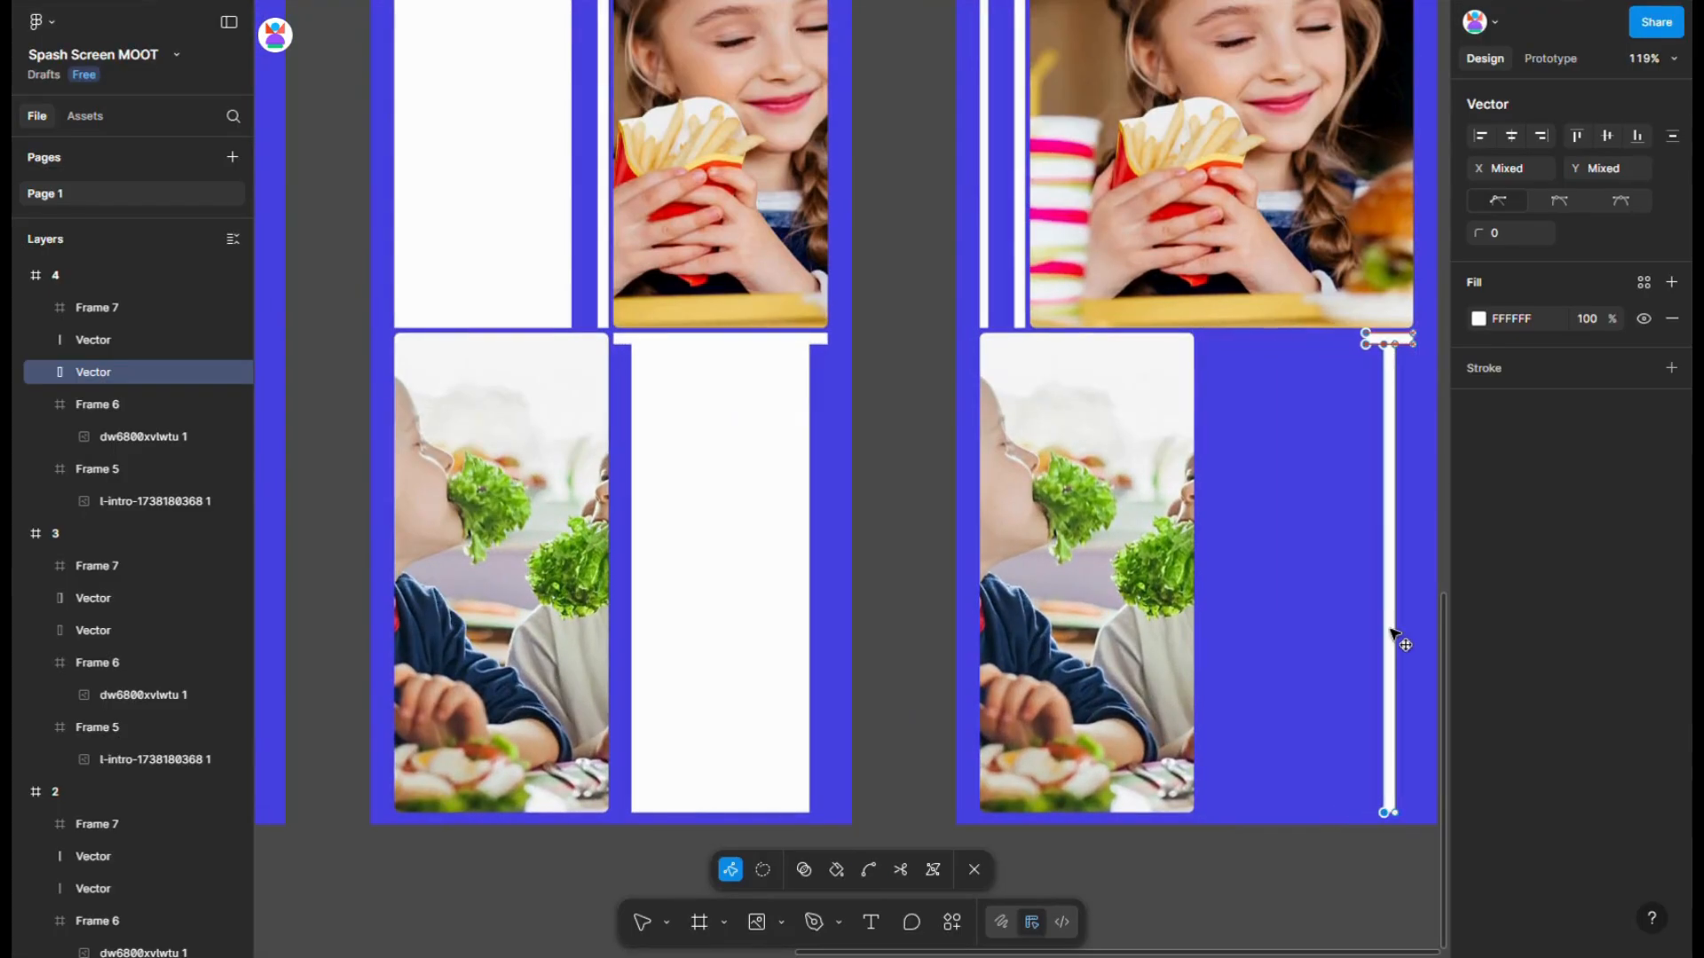
- Shift the T's left-hand points slightly left, making it 41 × 400 px at X 341, and finish editing the vector
scroll(1402, 603, "up", 12)
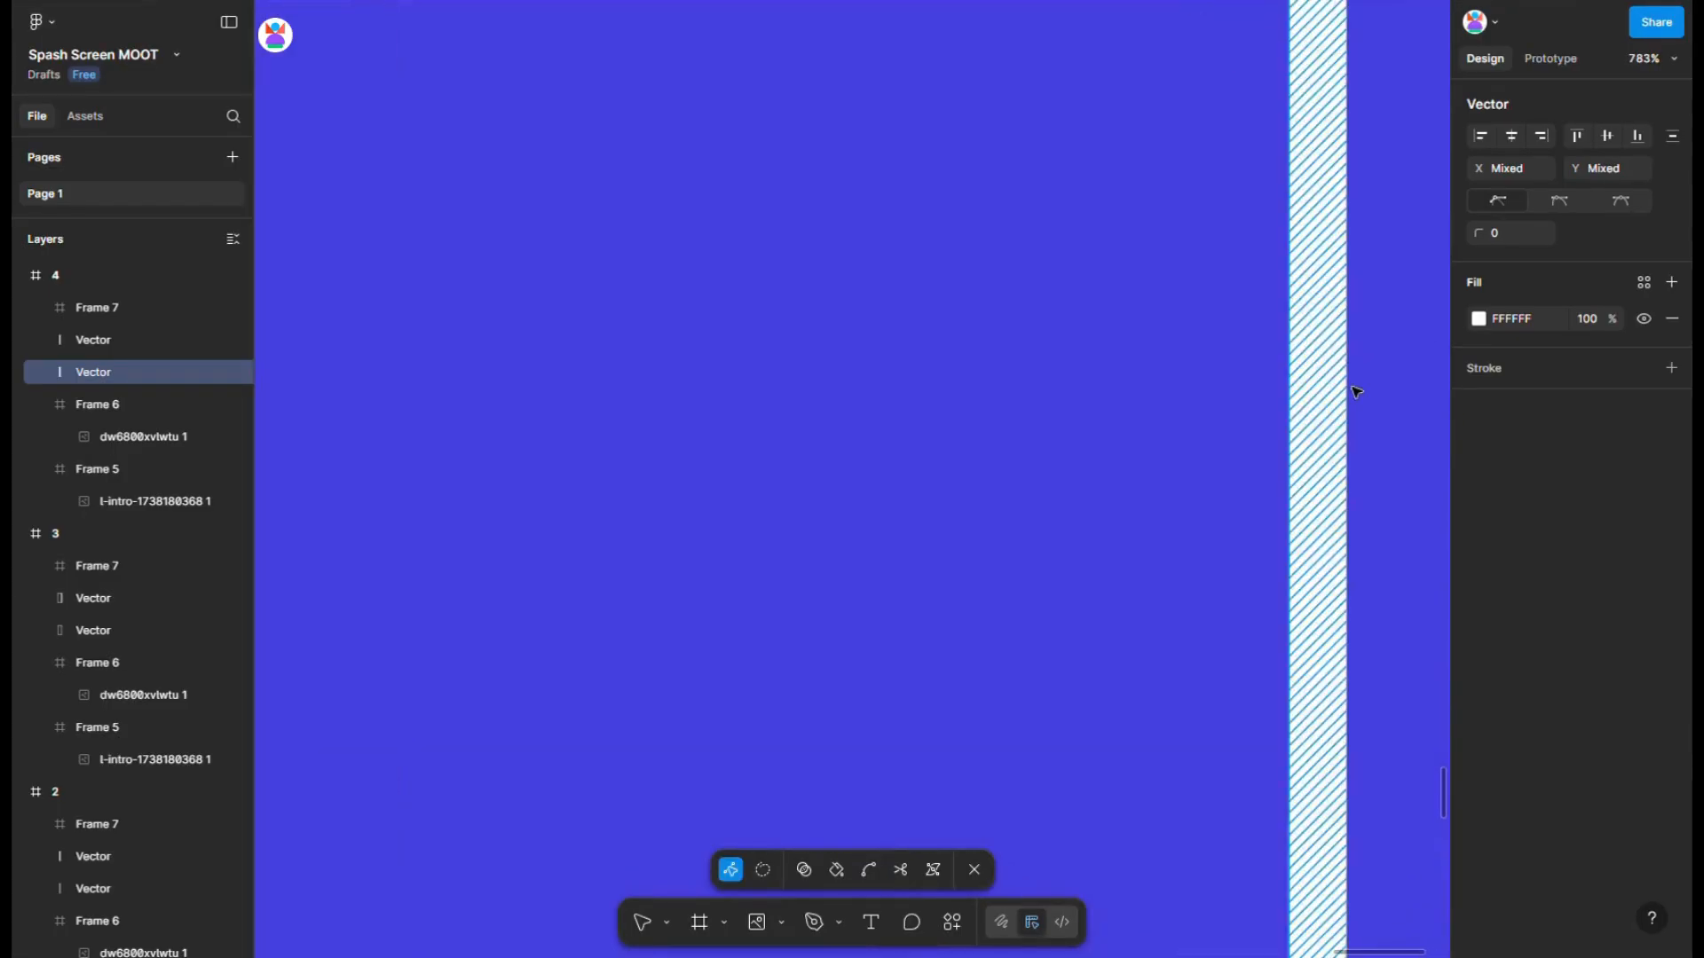
left_click_drag(1297, 402, 1280, 407)
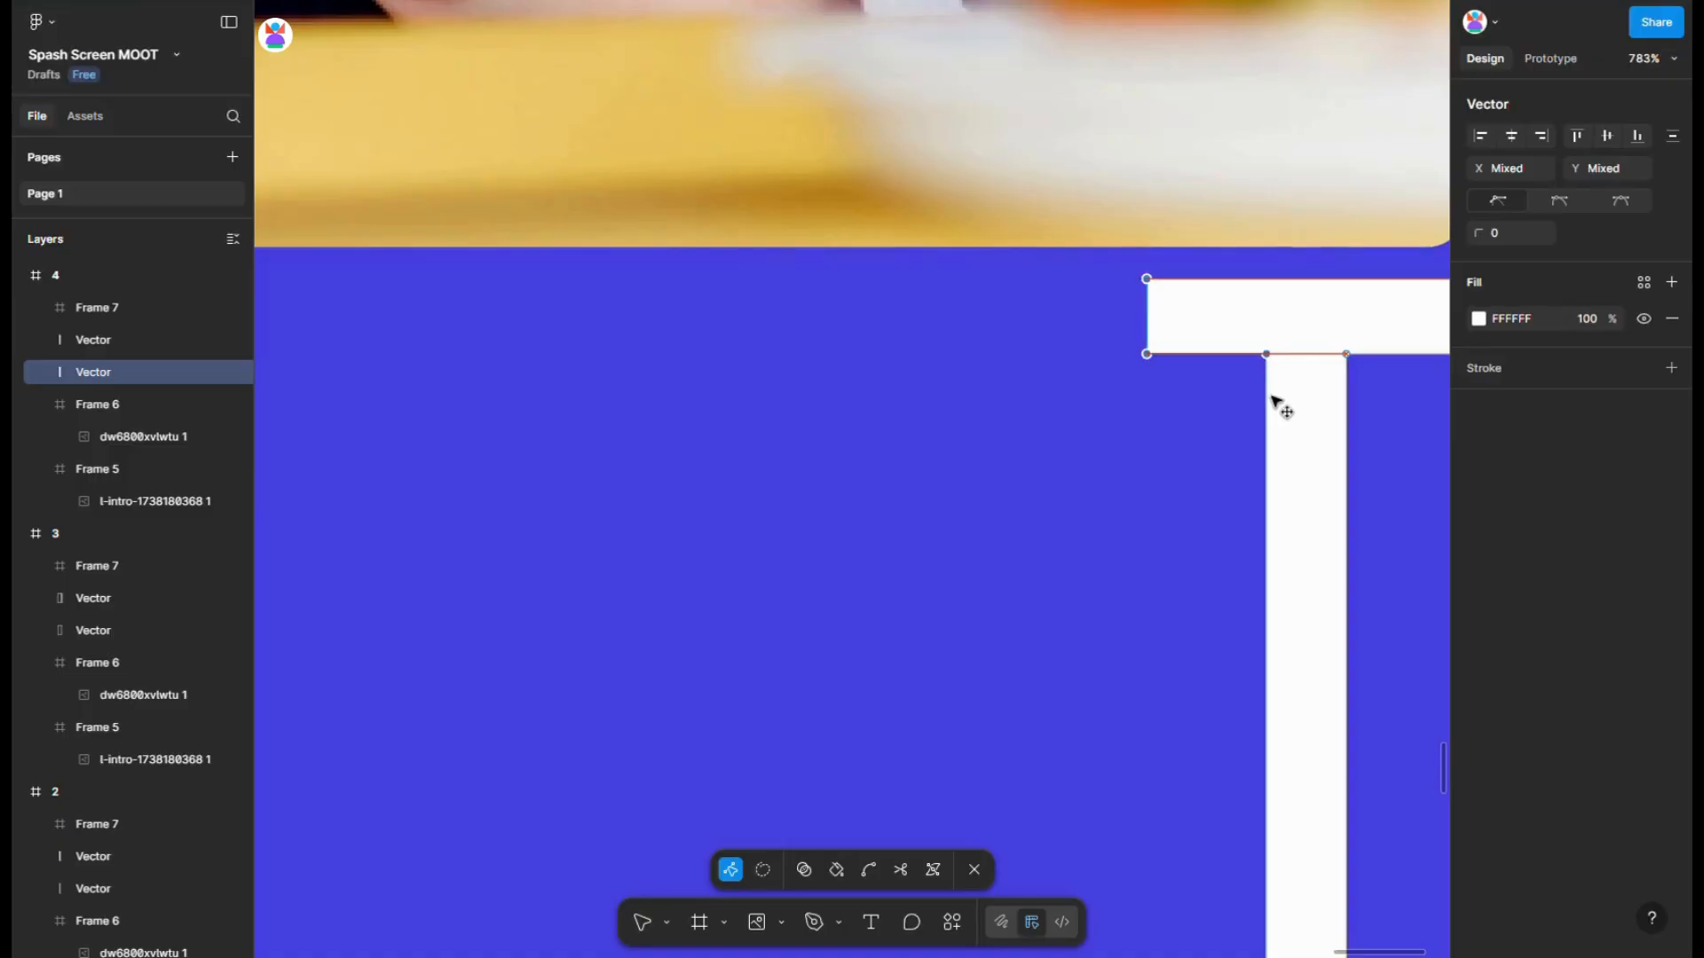
scroll(1127, 417, "down", 10)
key("Escape")
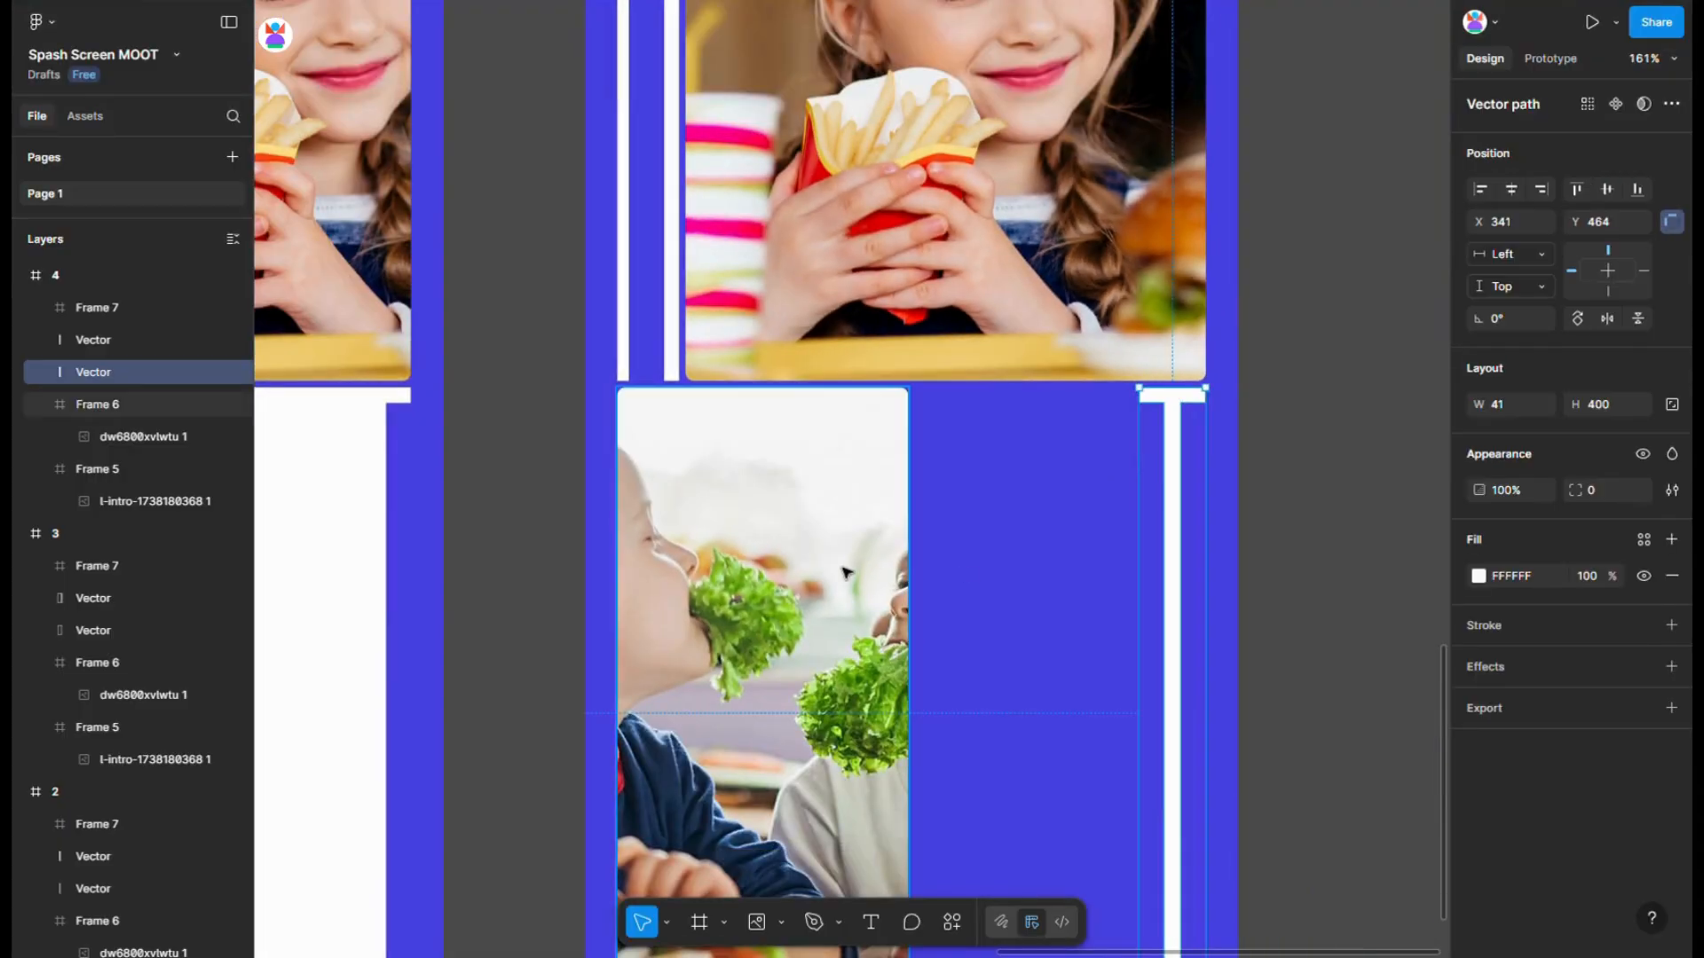
- Widen frame 4's lower photo rightward, close beside the narrow T, making it 317 × 400 px
left_click(844, 571)
left_click_drag(925, 578, 1148, 561)
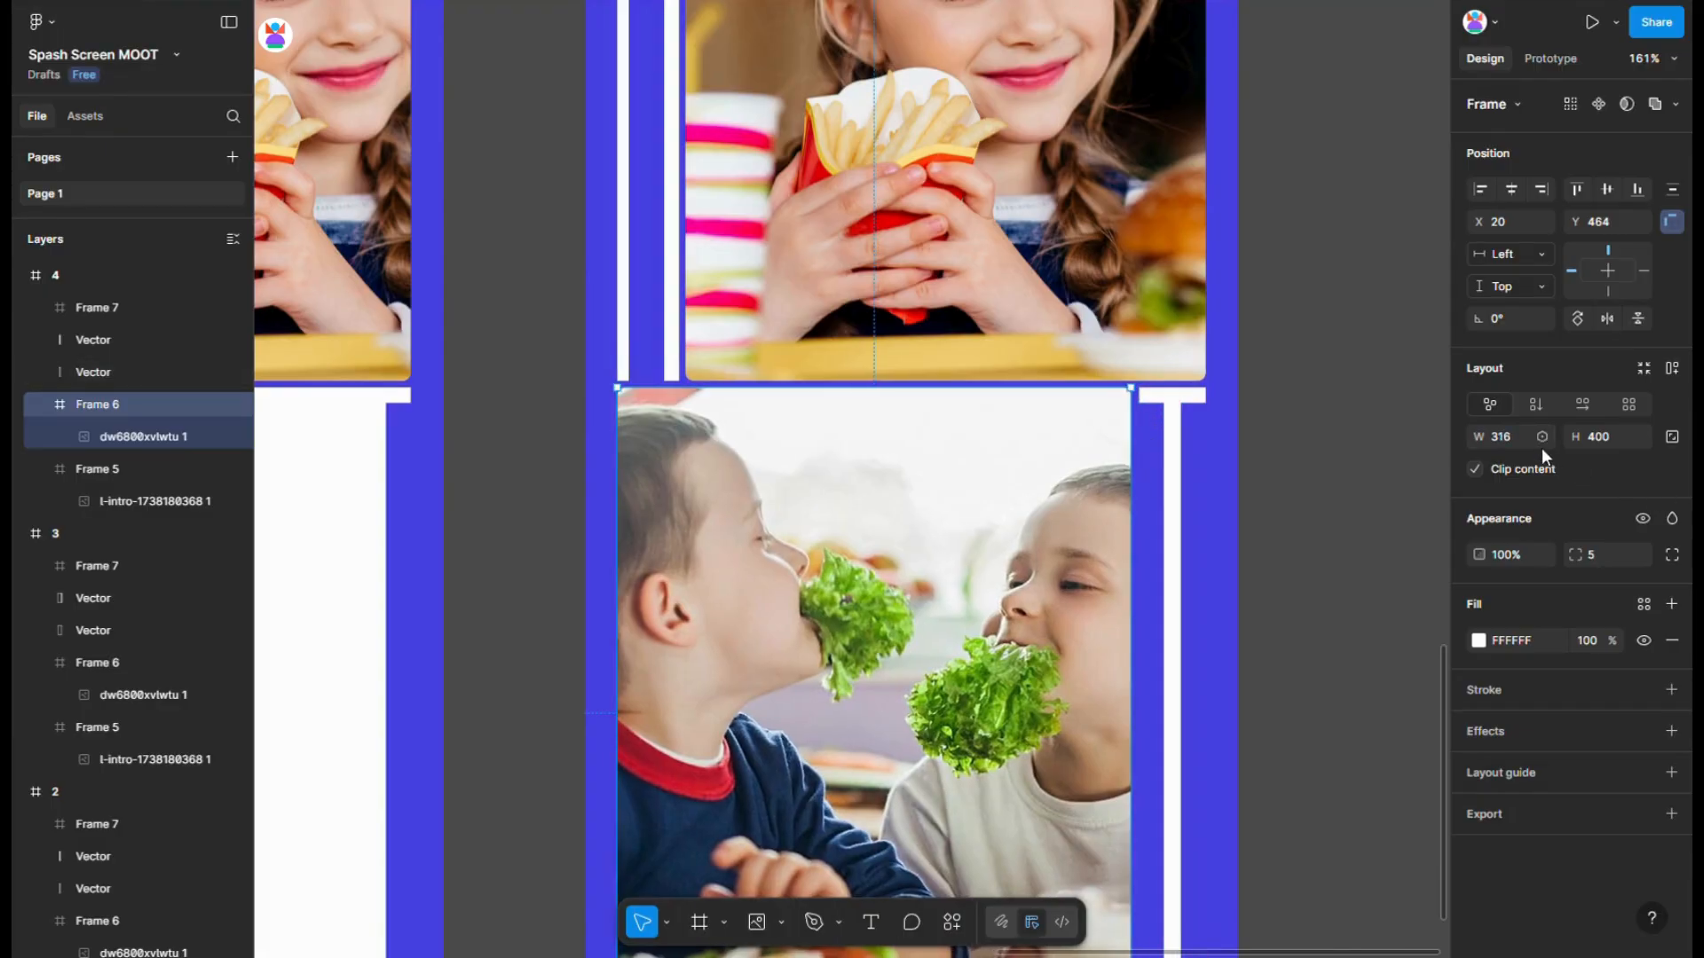
key("Return")
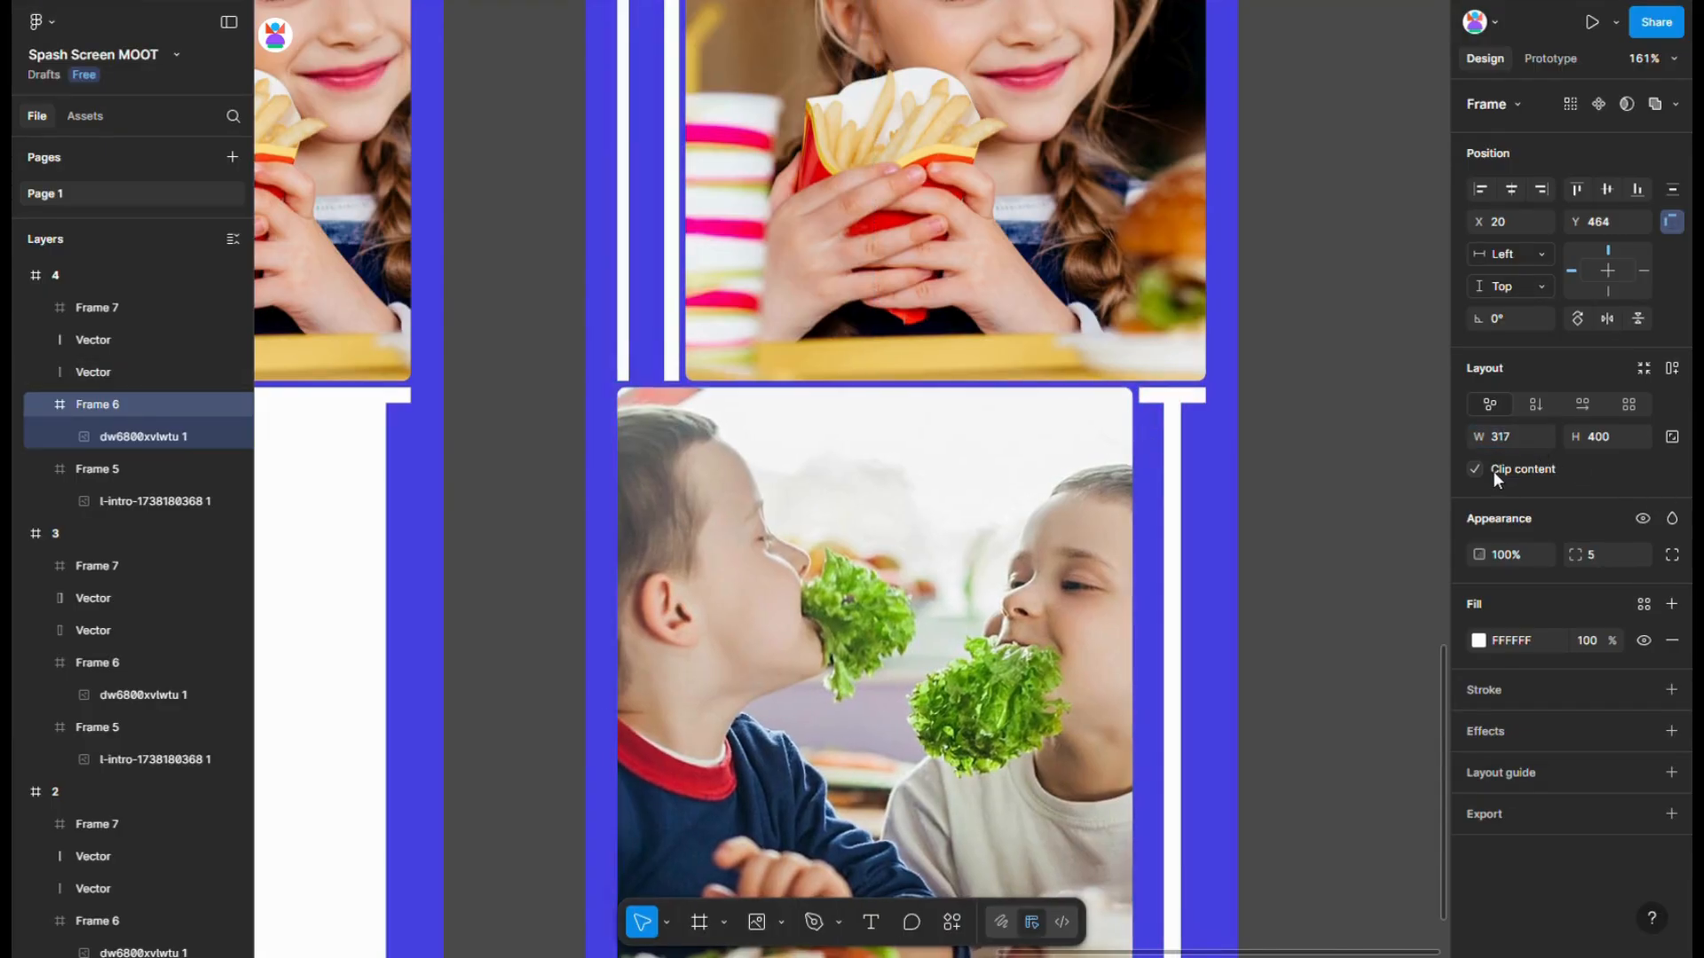
scroll(737, 504, "down", 5)
left_click(1142, 454)
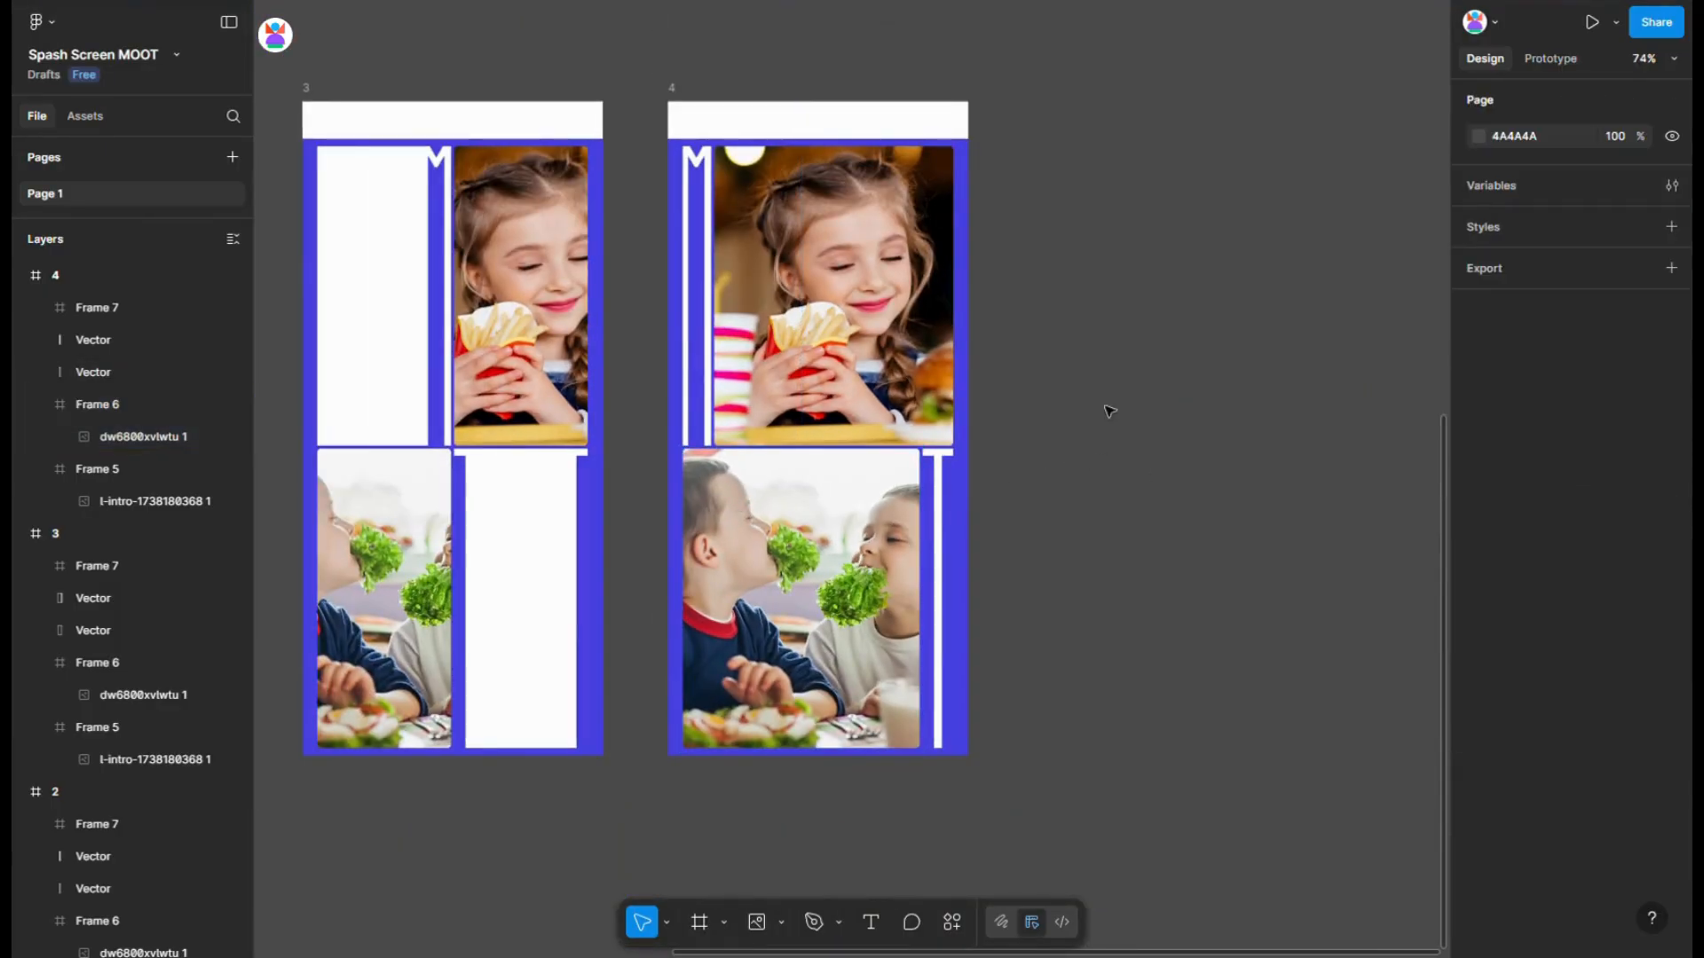
- Place a duplicate of frame 4 to its right and narrow the copy's upper photo from its right edge to about 133 px
left_click_drag(677, 91, 1010, 97)
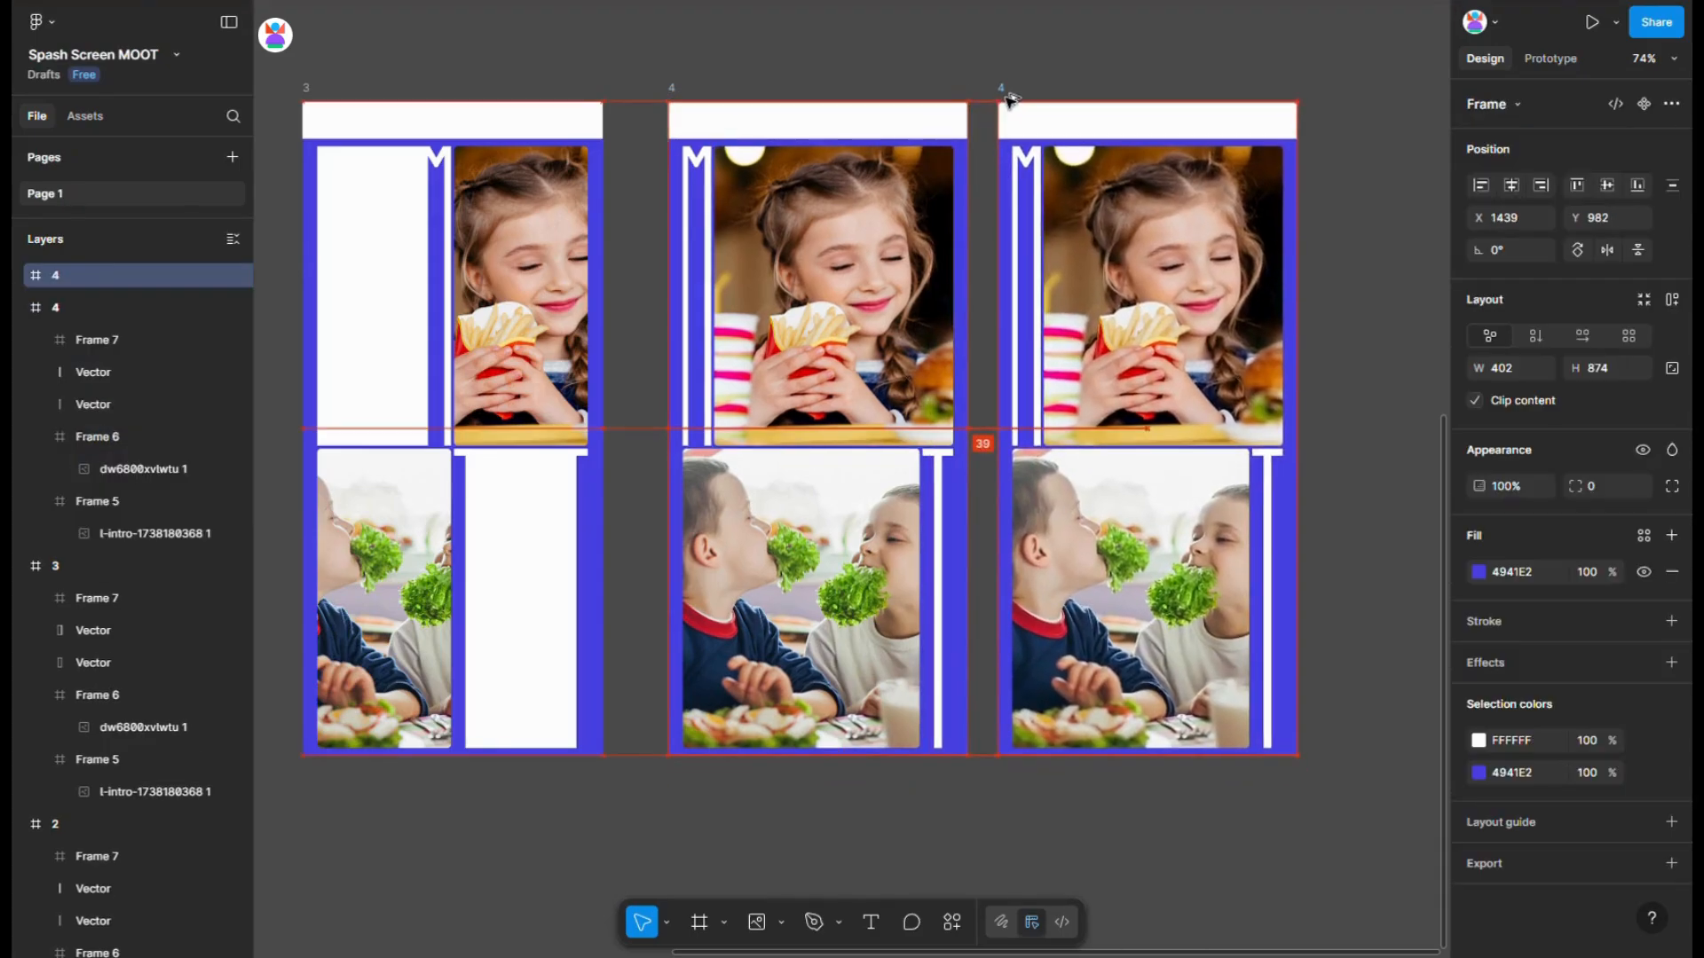
scroll(1249, 311, "up", 5)
left_click(1168, 364)
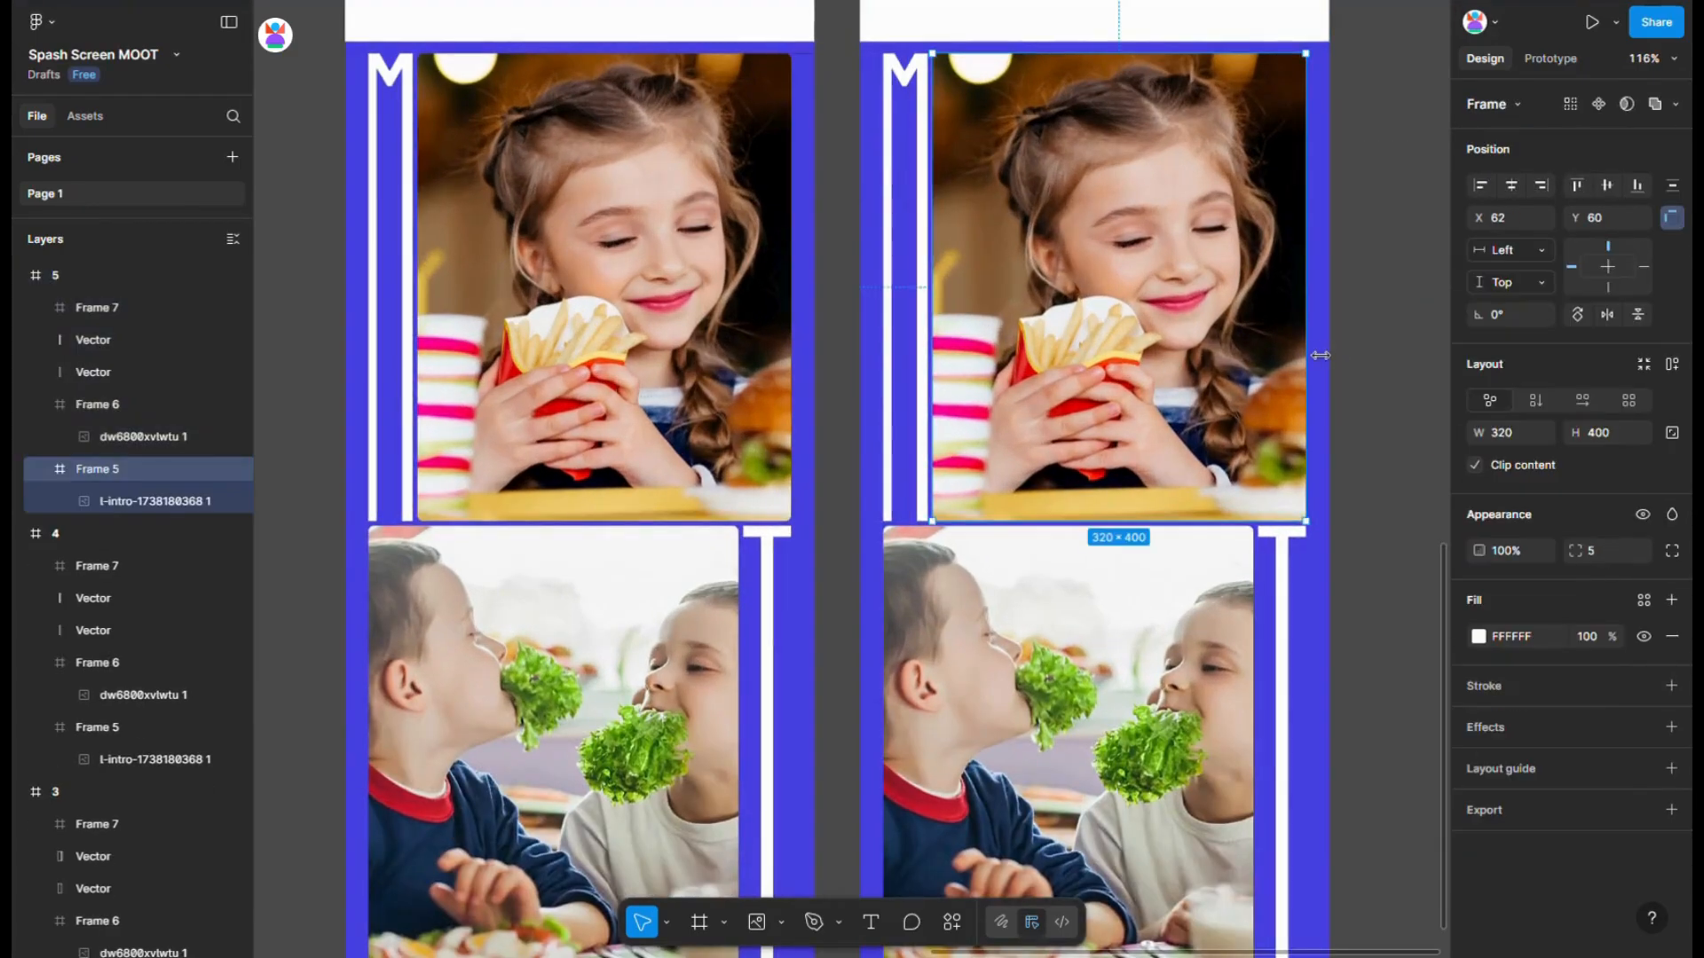
left_click_drag(1306, 355, 1104, 342)
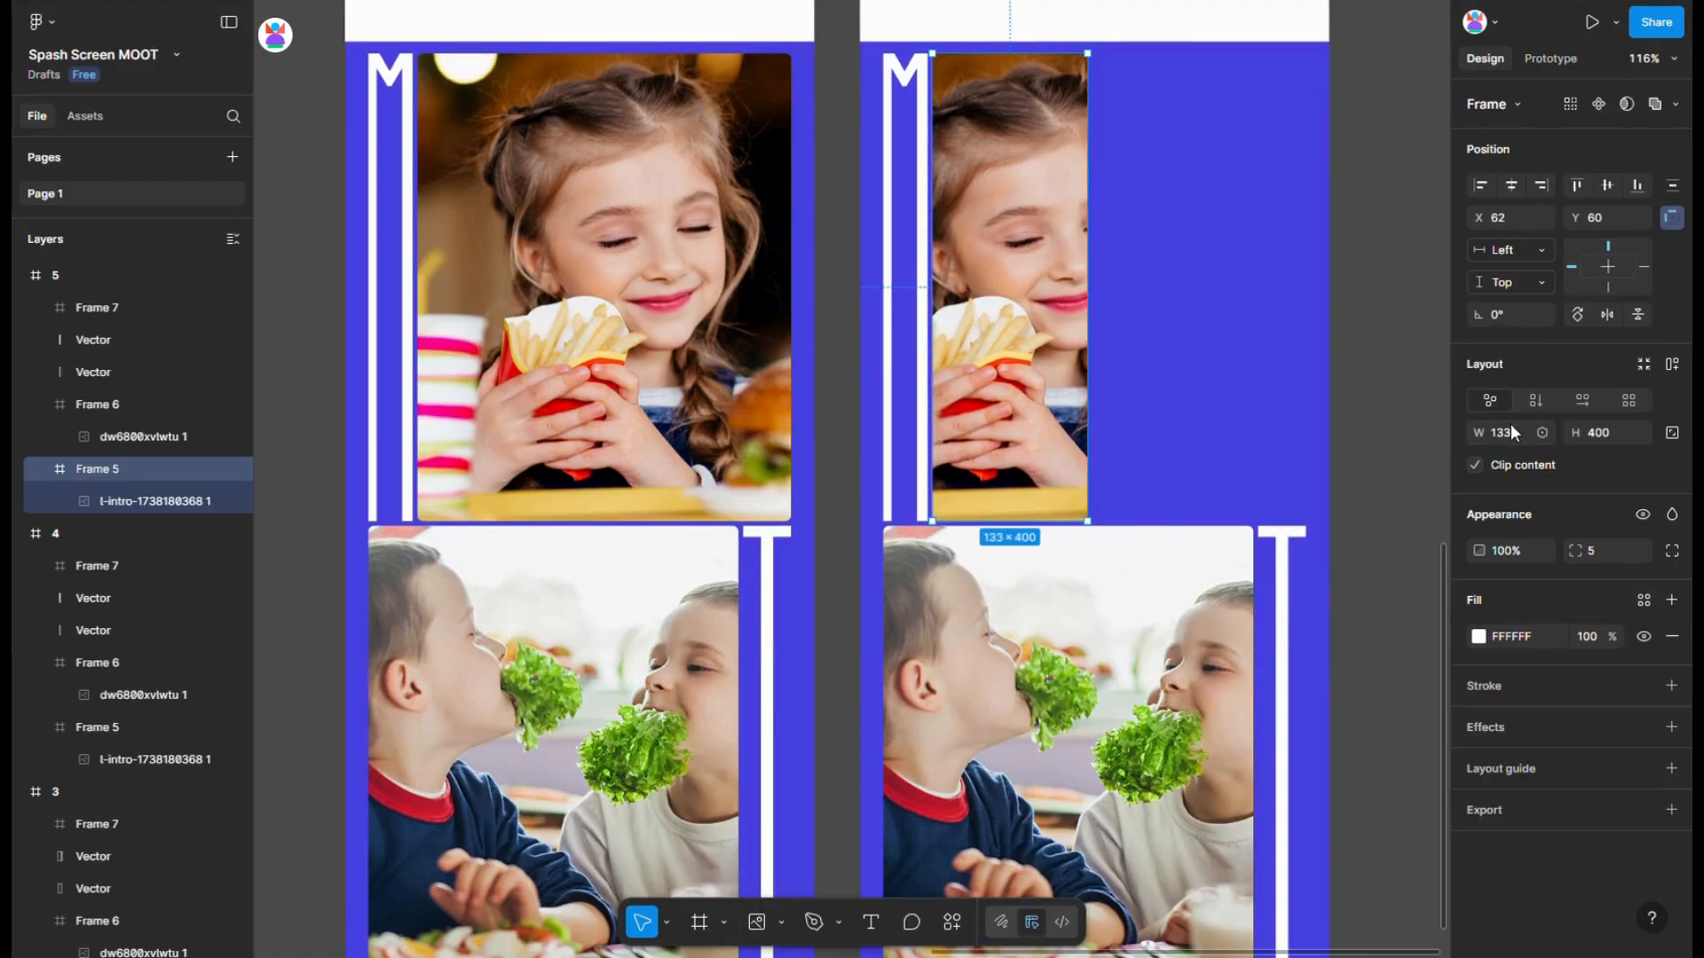
- Narrow frame 5's lower photo from its left edge to beside the T, and set the upper photo's width to 136 px
left_click(922, 604)
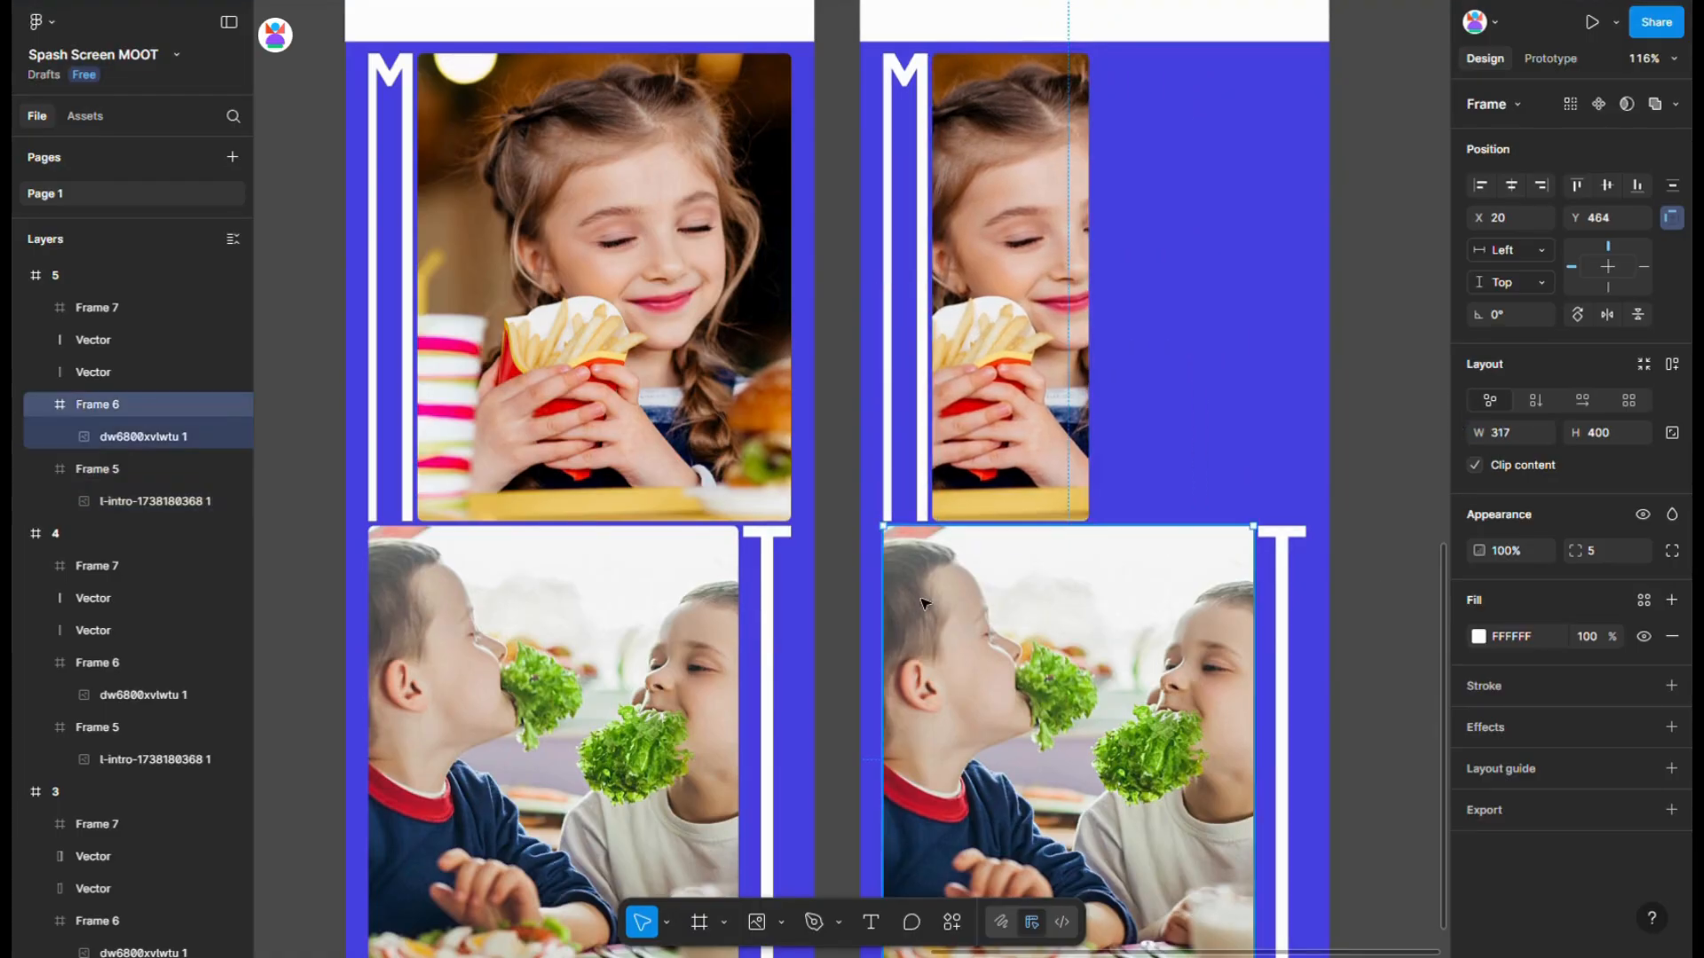
left_click_drag(902, 612, 1107, 616)
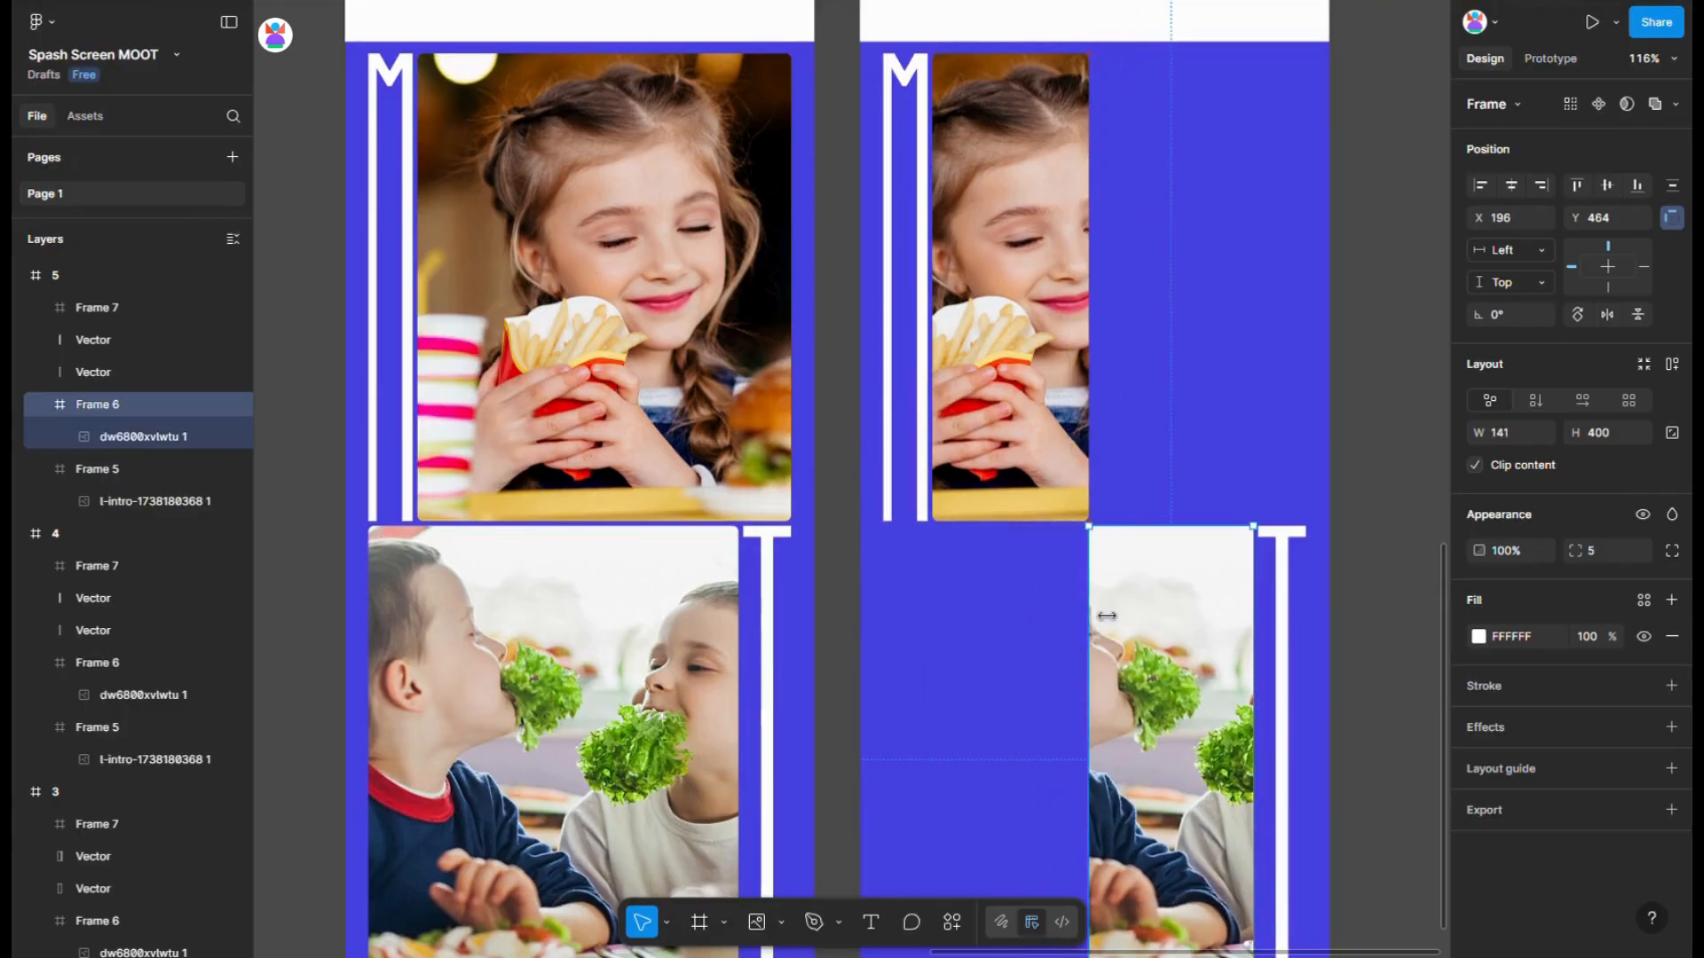
left_click(1017, 428)
left_click_drag(1519, 434, 1466, 482)
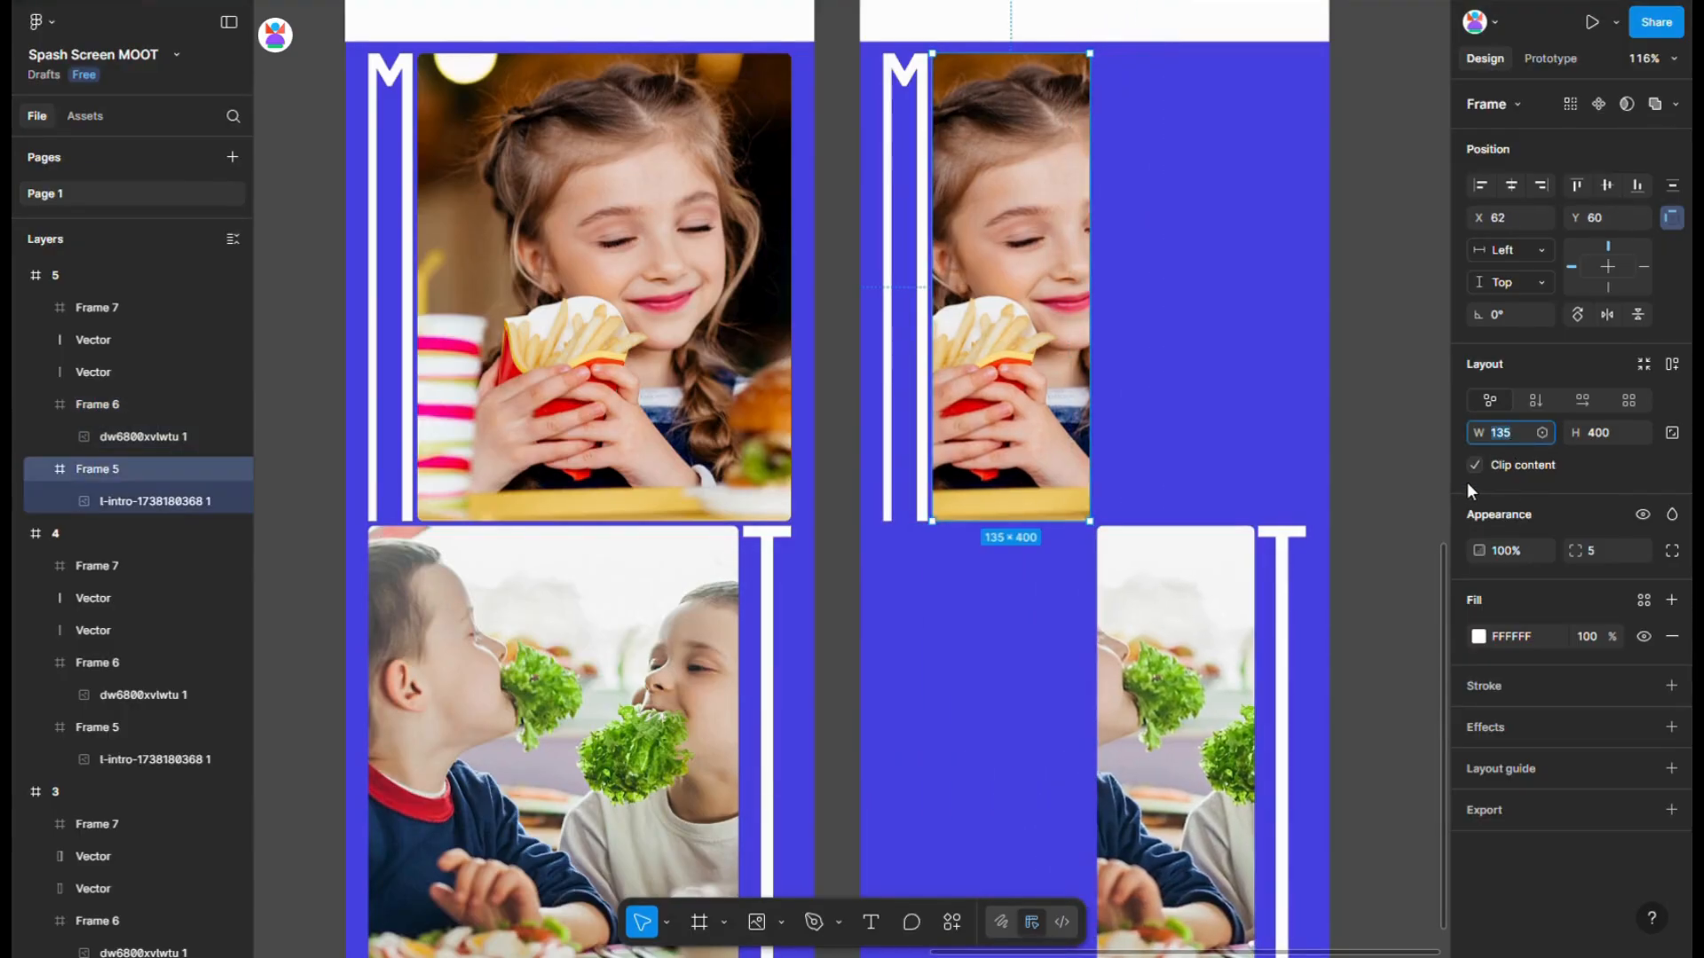
type("135")
key("Return")
- Set frame 5's lower photo to a width of 135 px and nudge it to X 202
left_click(1220, 621)
type("136")
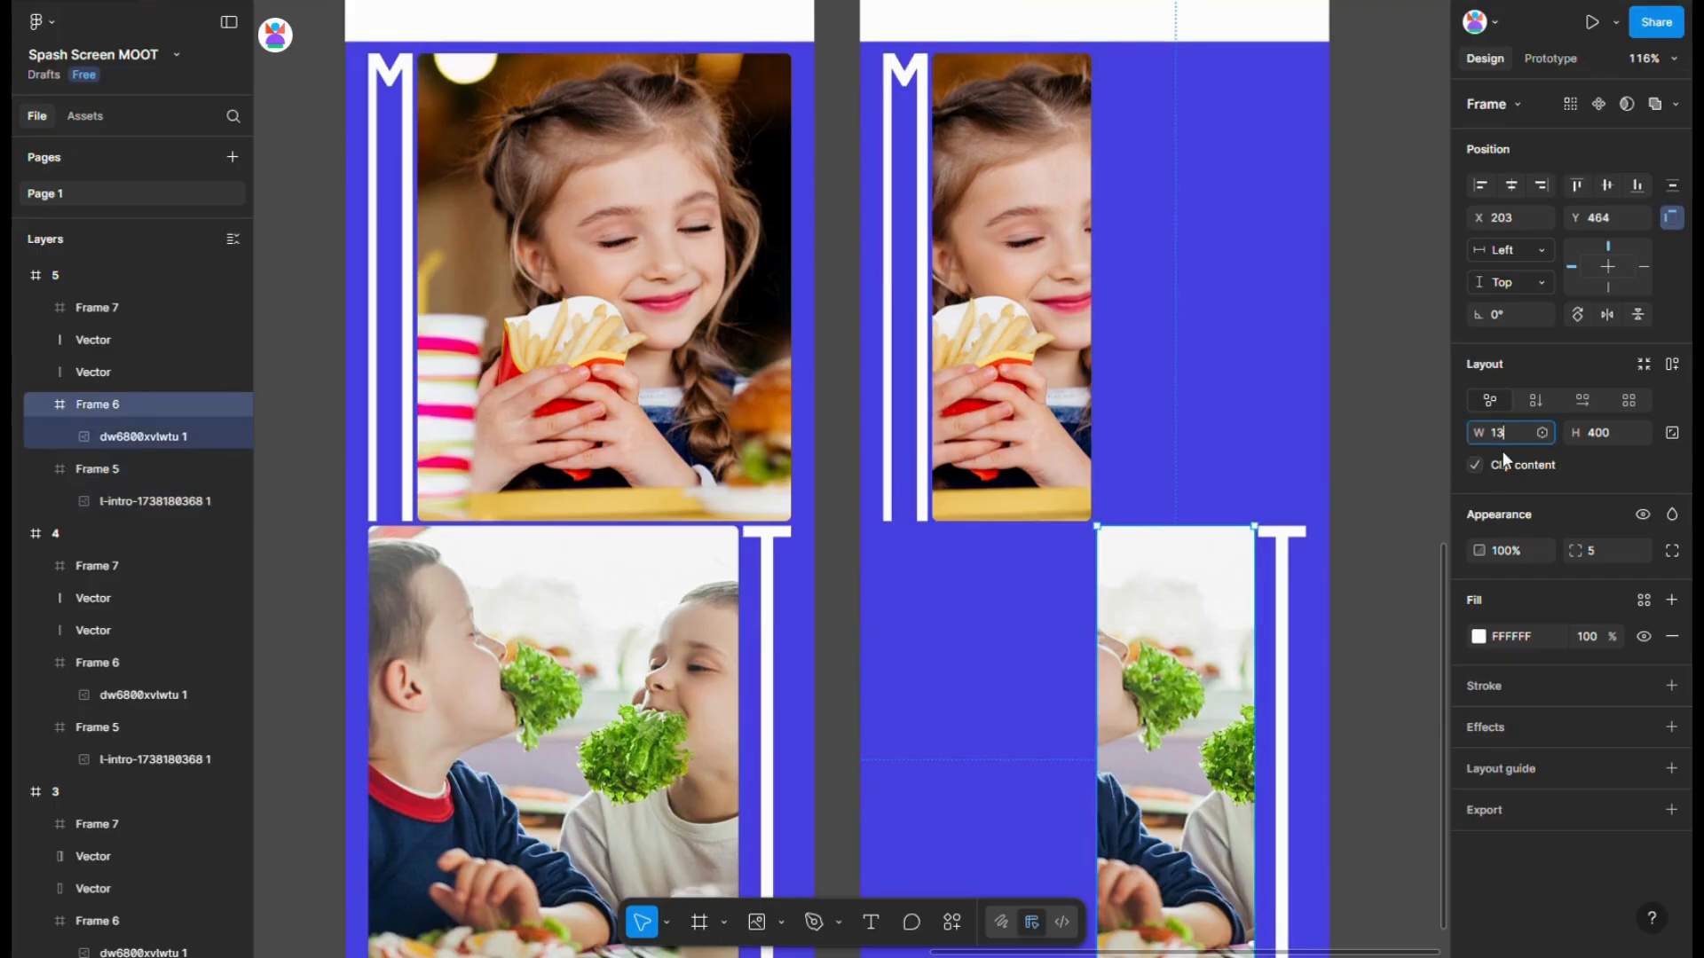
key("Return")
key("Left")
key("Left")
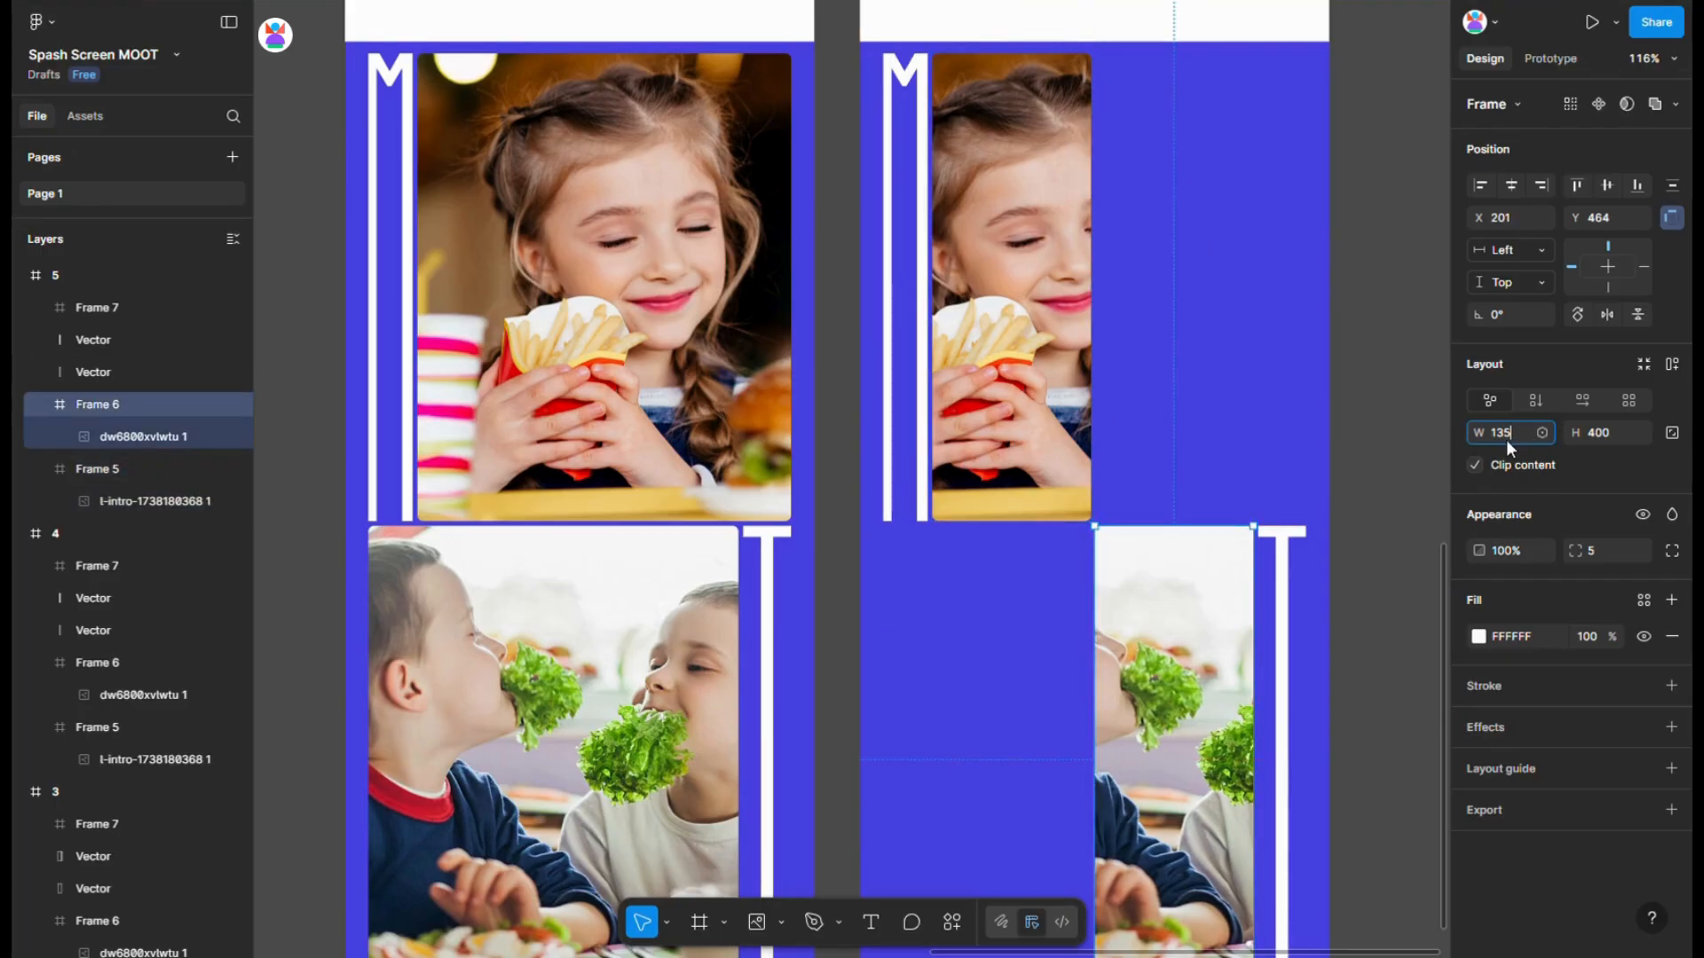
type("135")
key("Return")
key("Right")
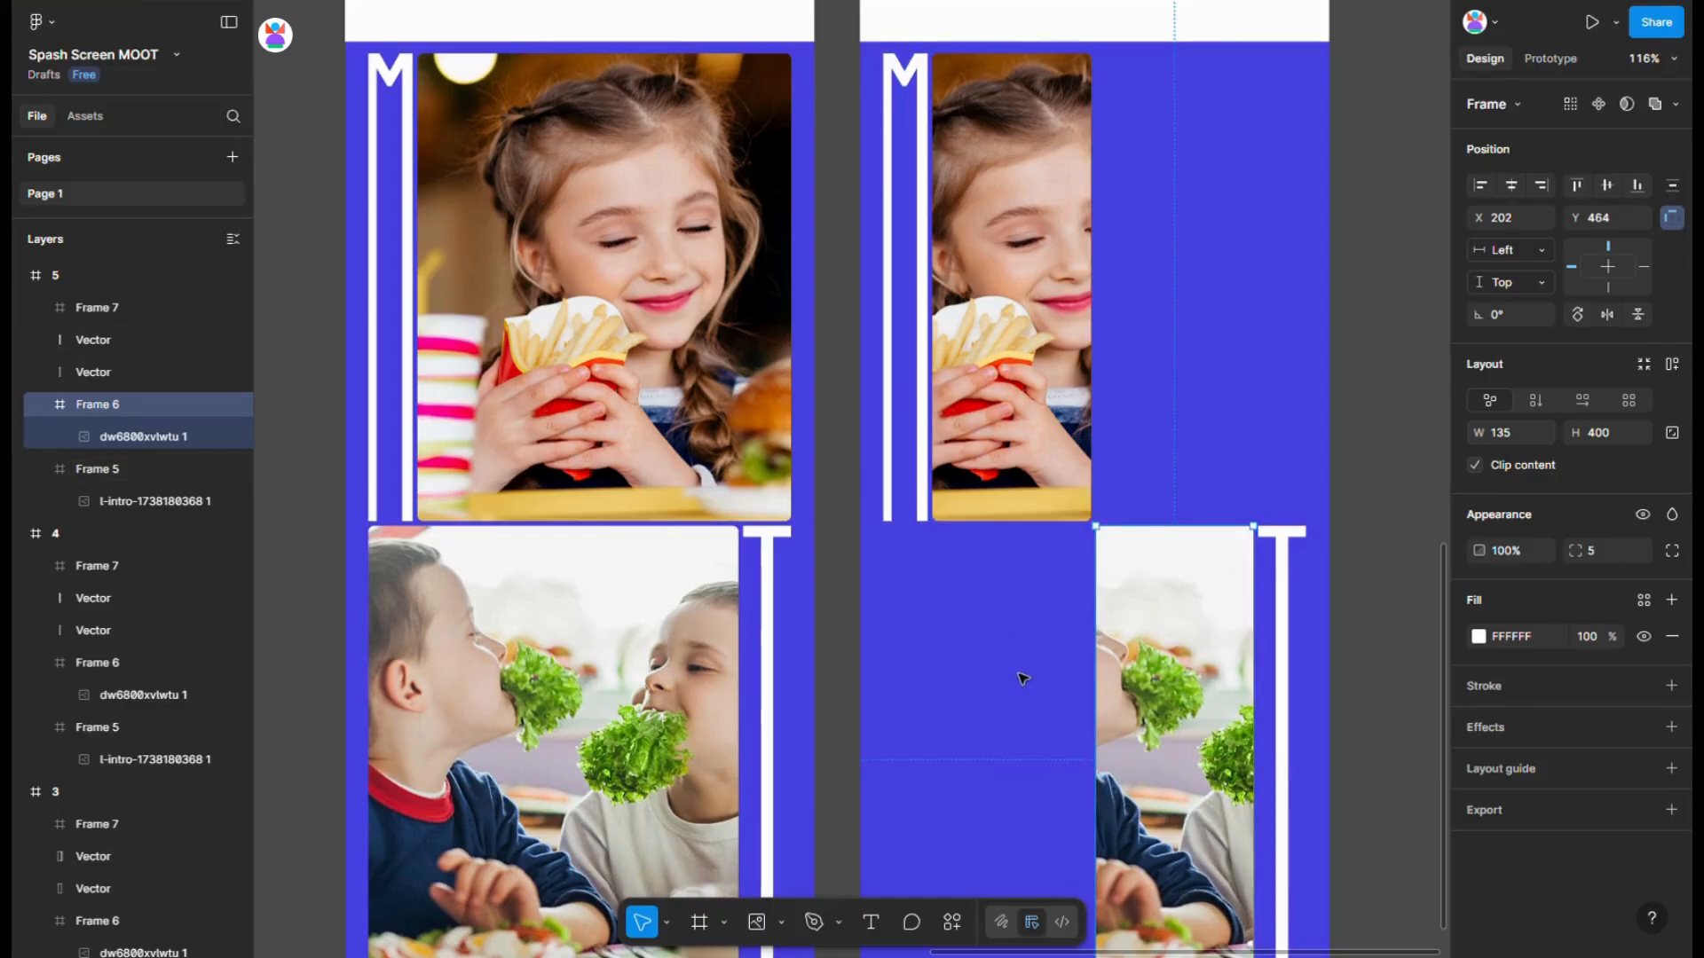
left_click(982, 654)
- Place a duplicate of frame 5 to its right
scroll(976, 652, "down", 5)
scroll(976, 650, "down", 1)
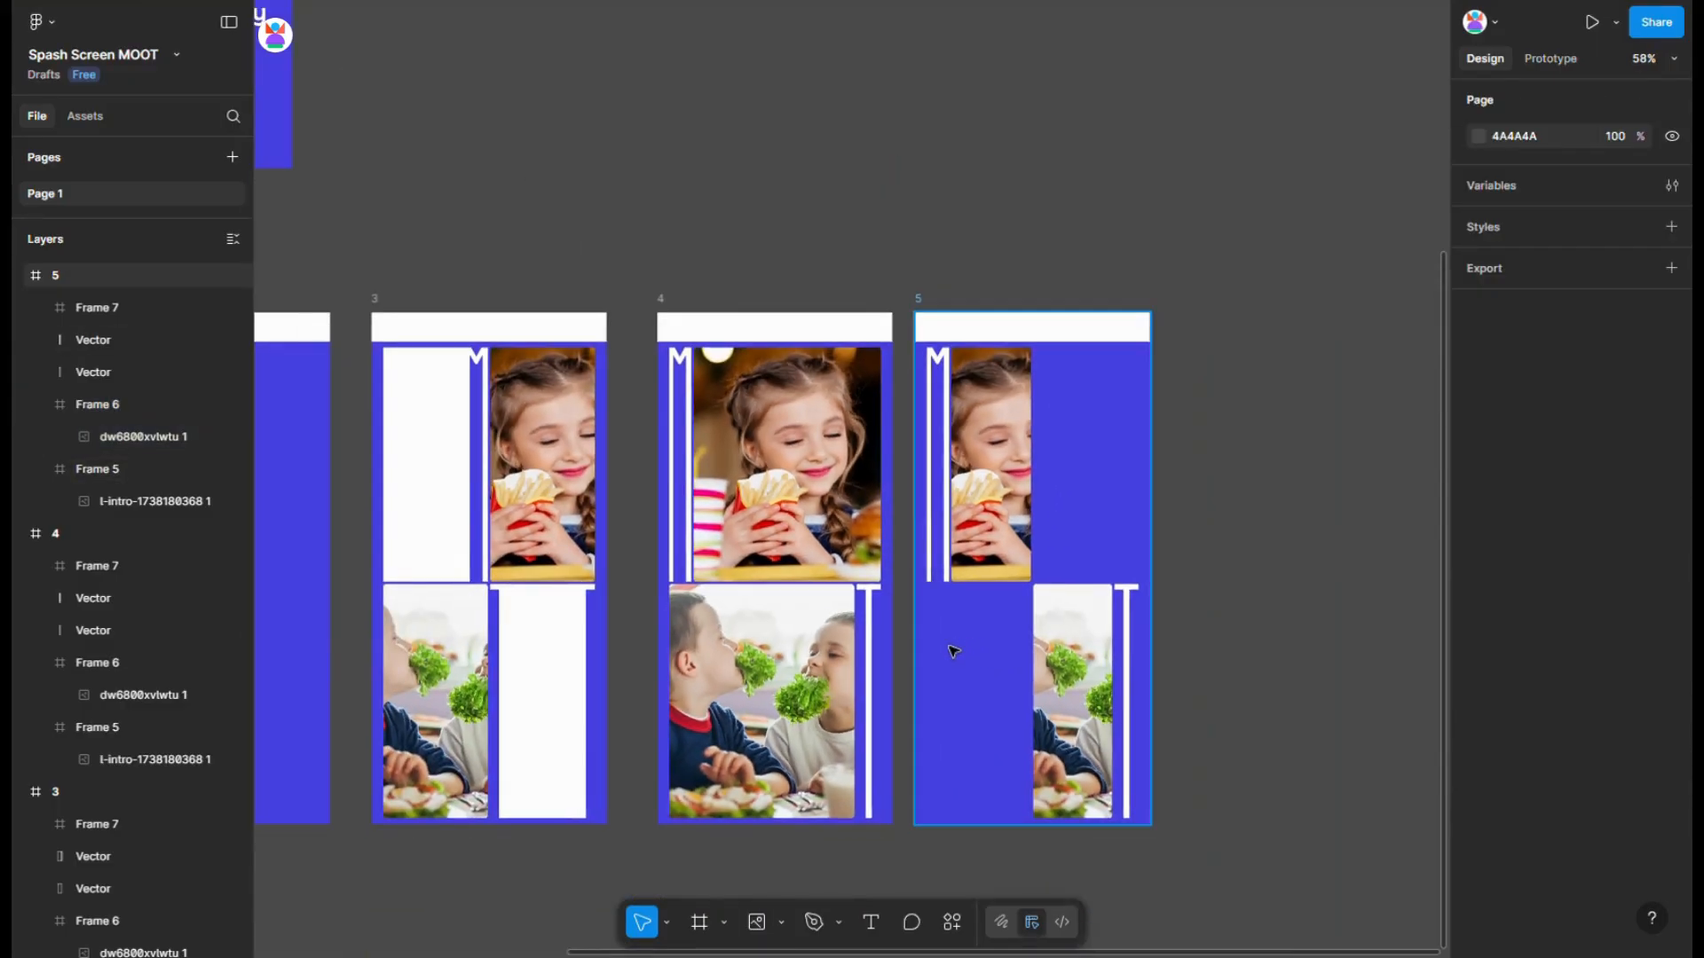
left_click(1113, 459)
left_click_drag(1112, 460, 1353, 459)
- Shorten frame 6's upper photo from its top edge down to 136 × 40 px at Y 420
scroll(1379, 497, "up", 3)
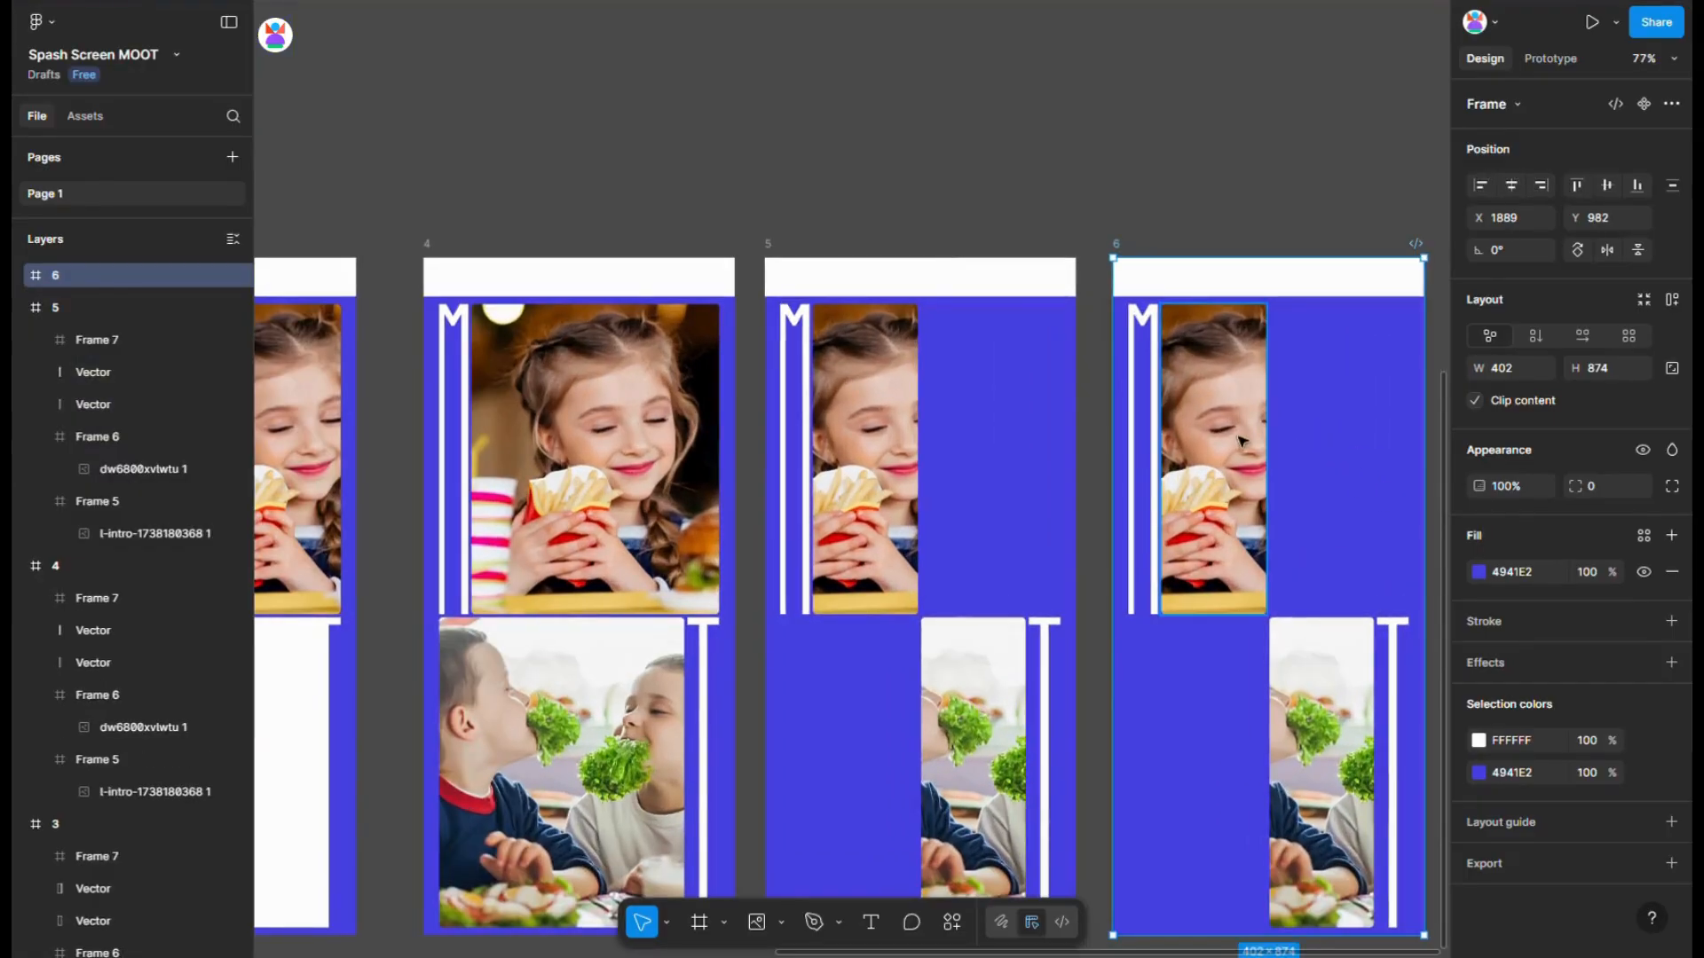
left_click(1234, 337)
scroll(1229, 324, "right", 3)
scroll(963, 288, "up", 1)
left_click_drag(964, 288, 961, 604)
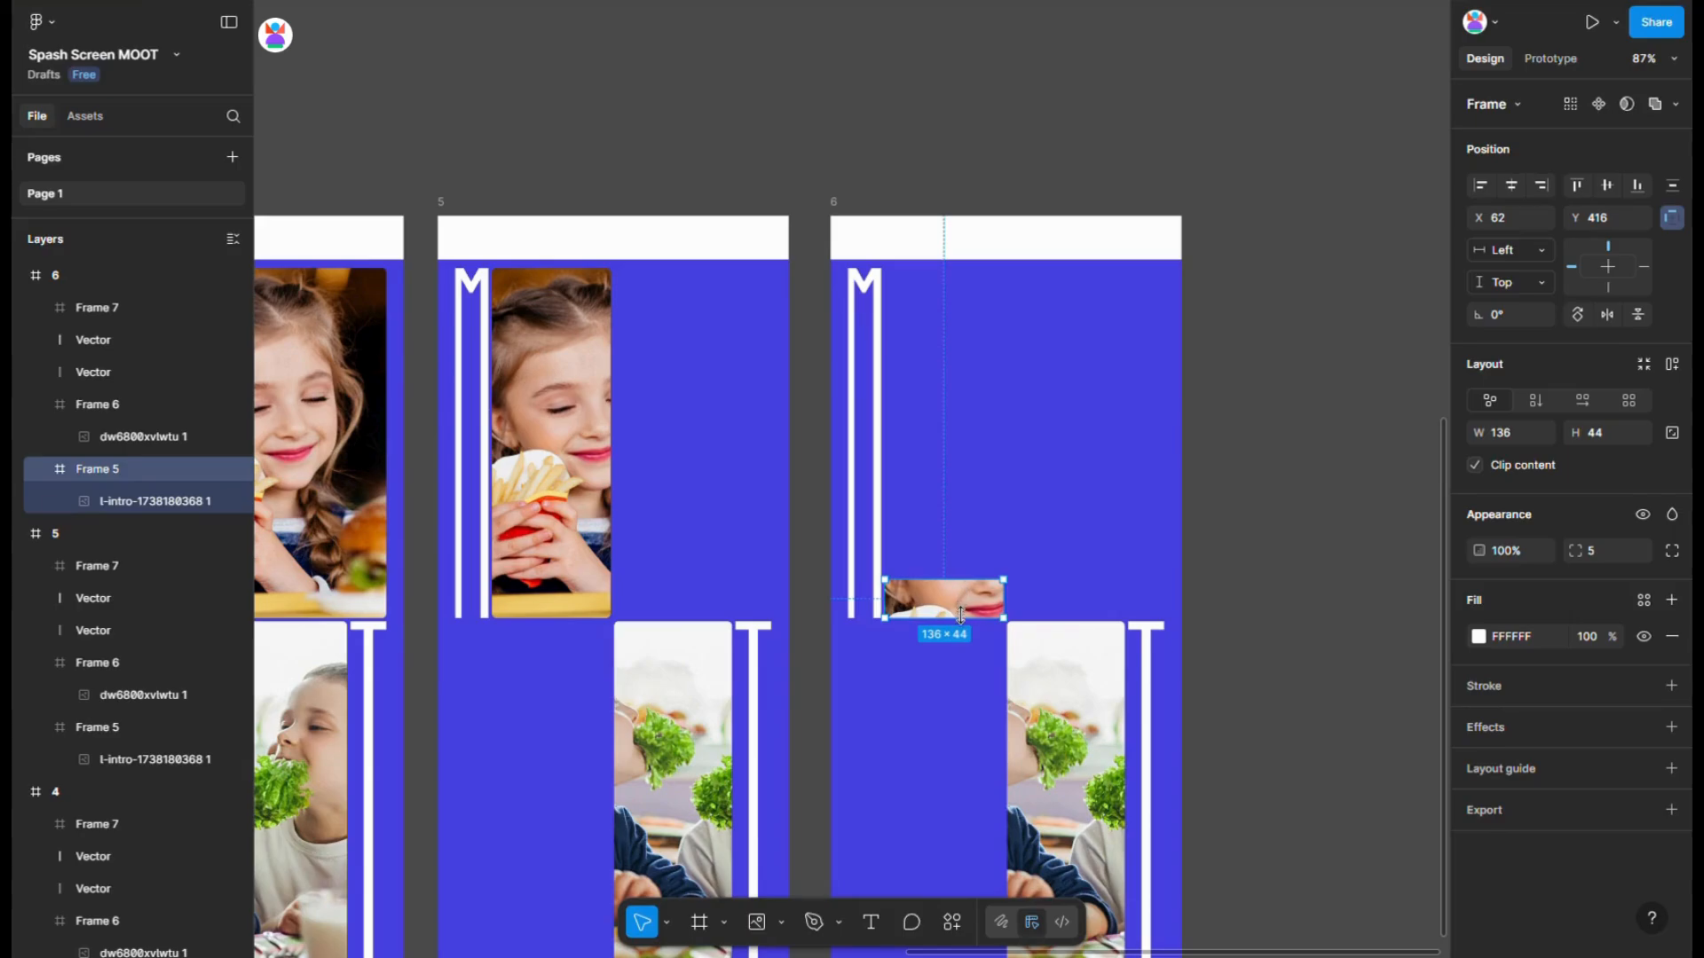
scroll(947, 600, "up", 10)
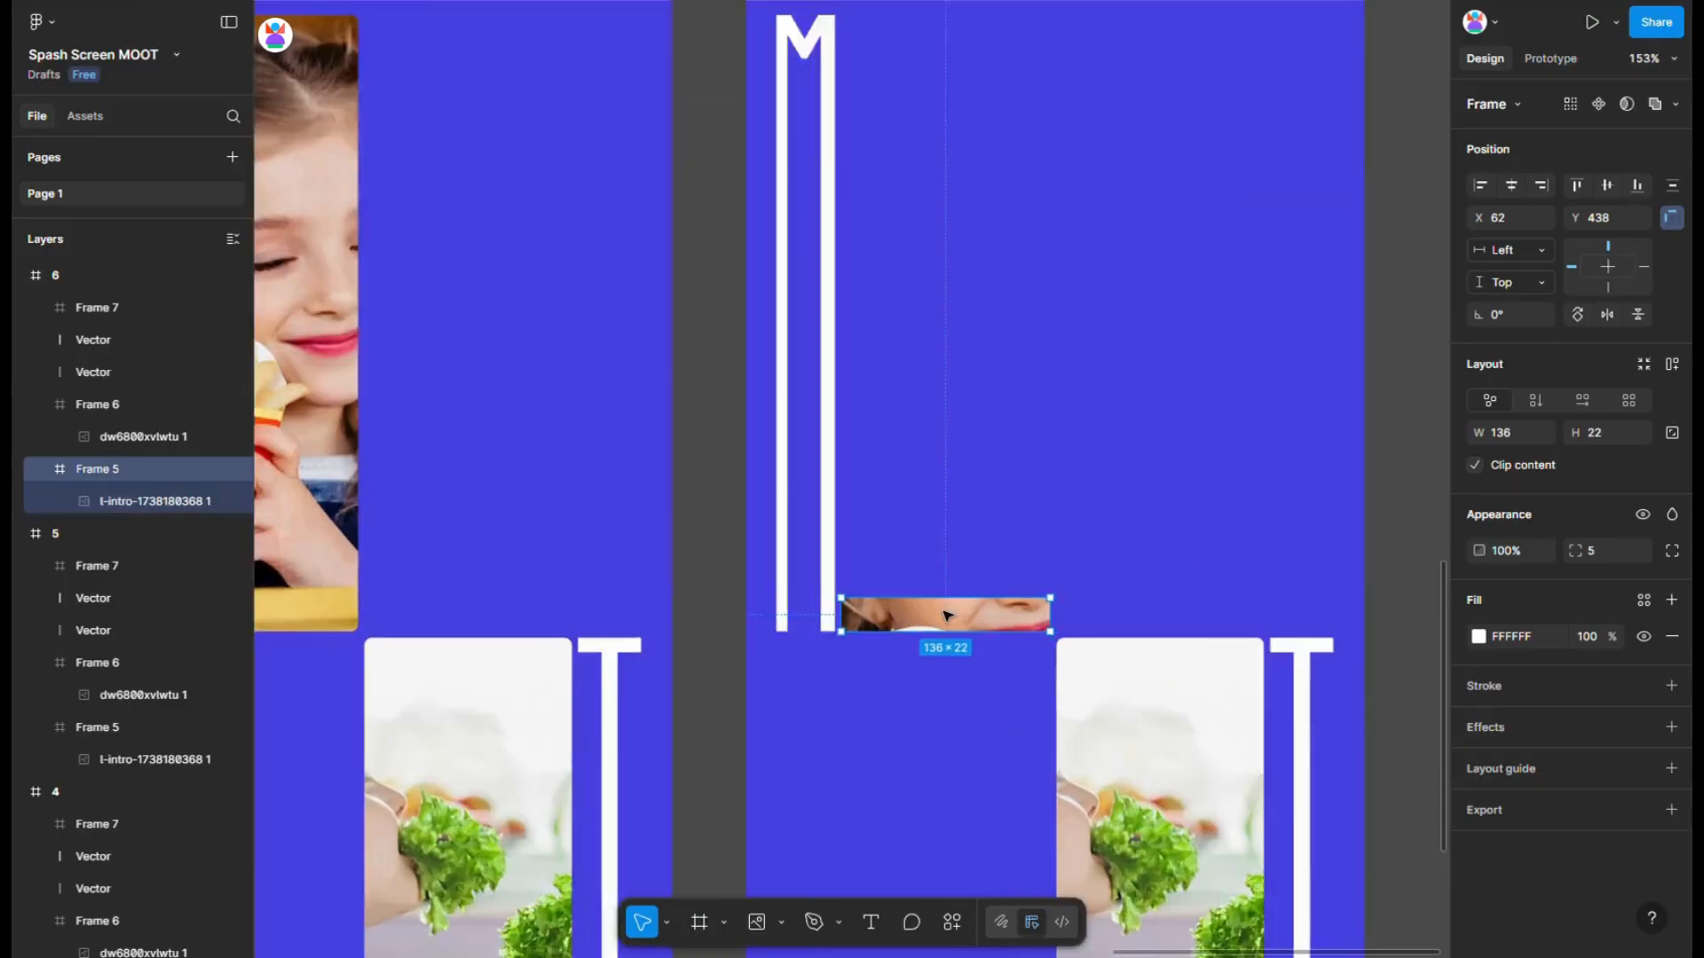
left_click_drag(959, 590, 967, 480)
scroll(968, 480, "down", 10)
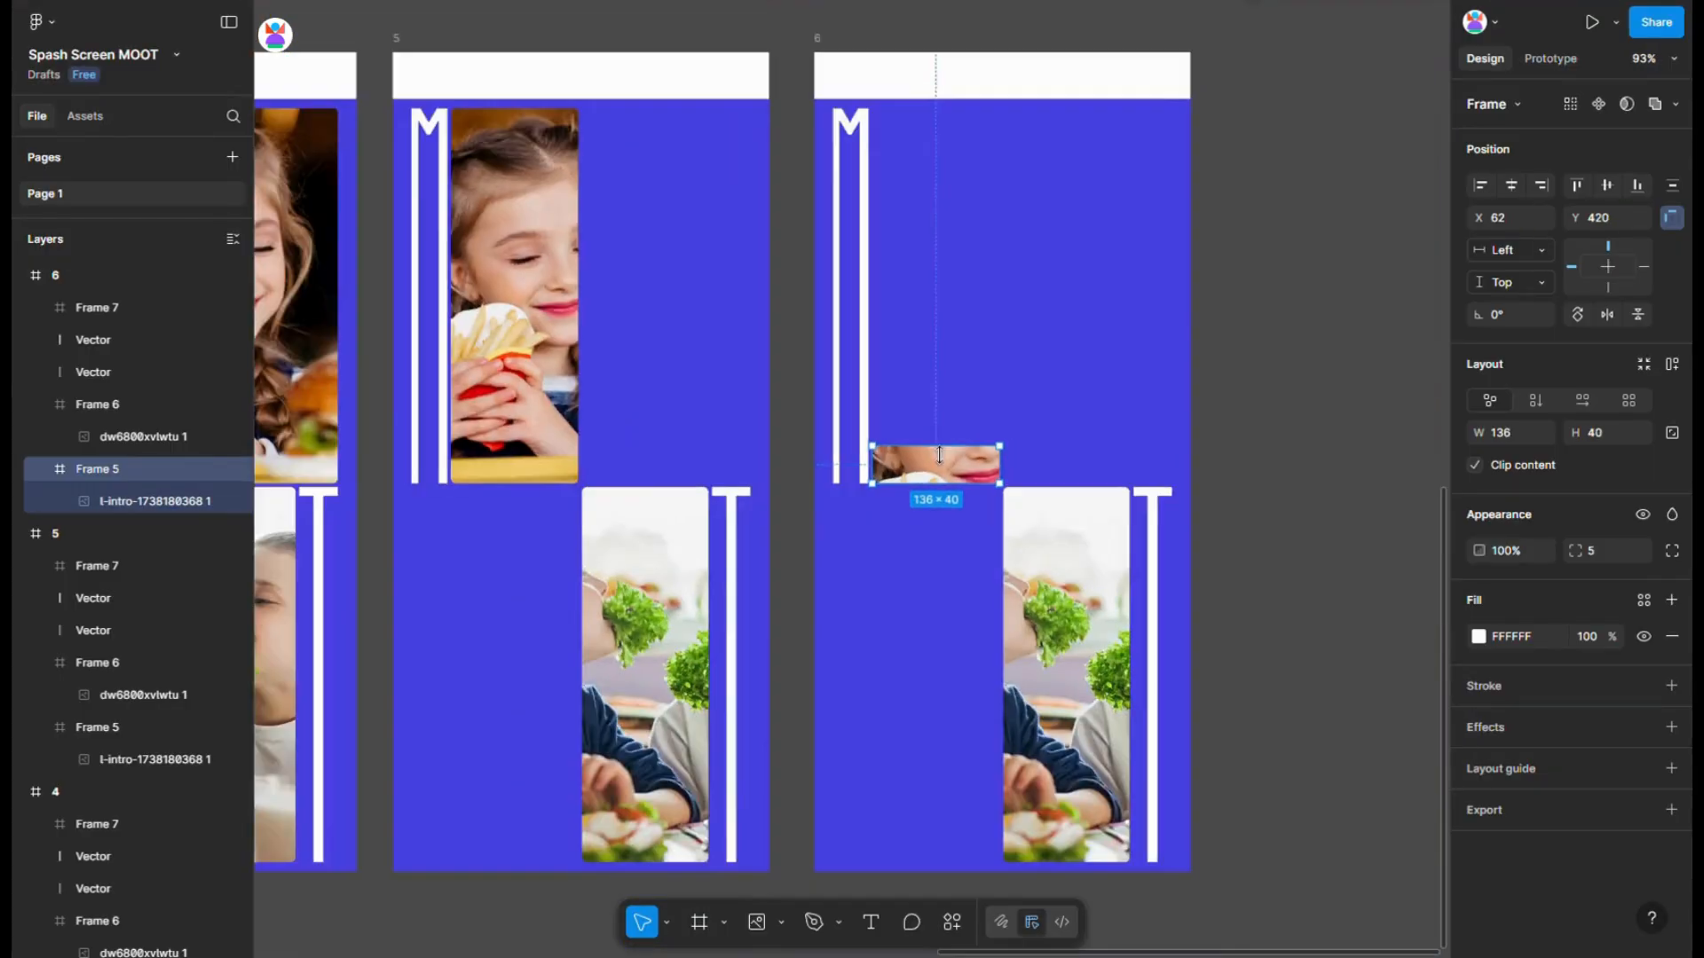
- Shorten frame 6's lower photo from its bottom edge to a height of 40 px
left_click(1027, 736)
scroll(1031, 769, "up", 3)
left_click_drag(1030, 765, 1019, 441)
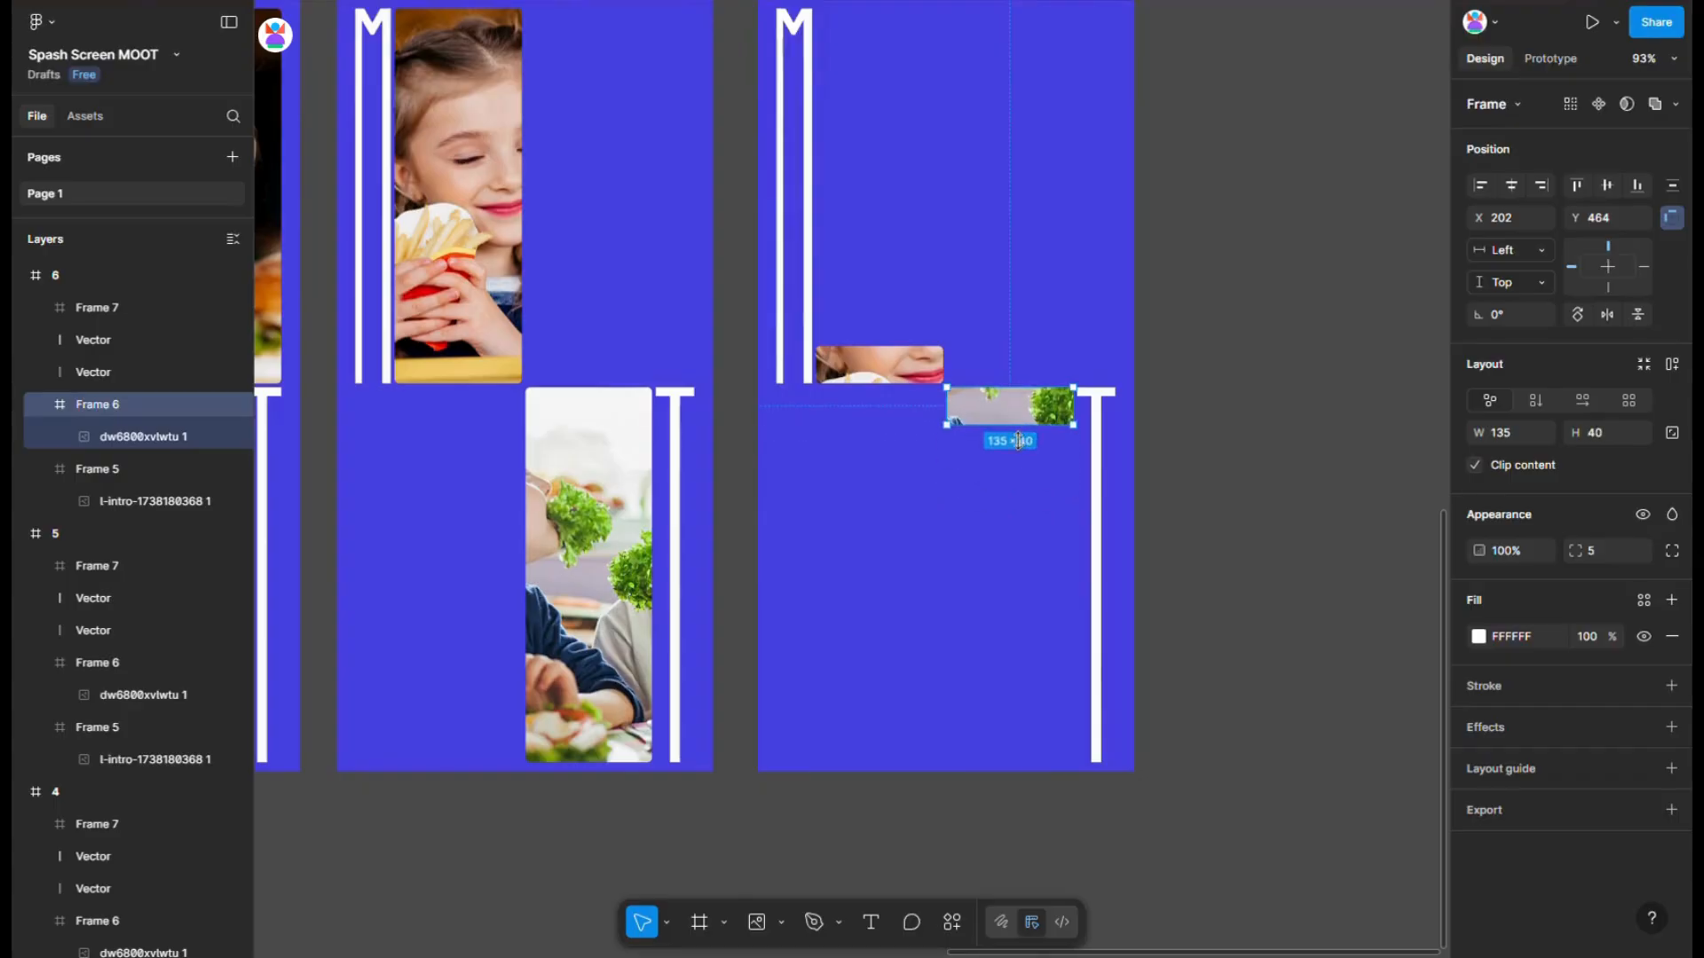
type("40")
key("Return")
- Edit the M's vector in frame 6, shifting its upper points down level with the upper photo's top edge, and finish editing
double_click(787, 22)
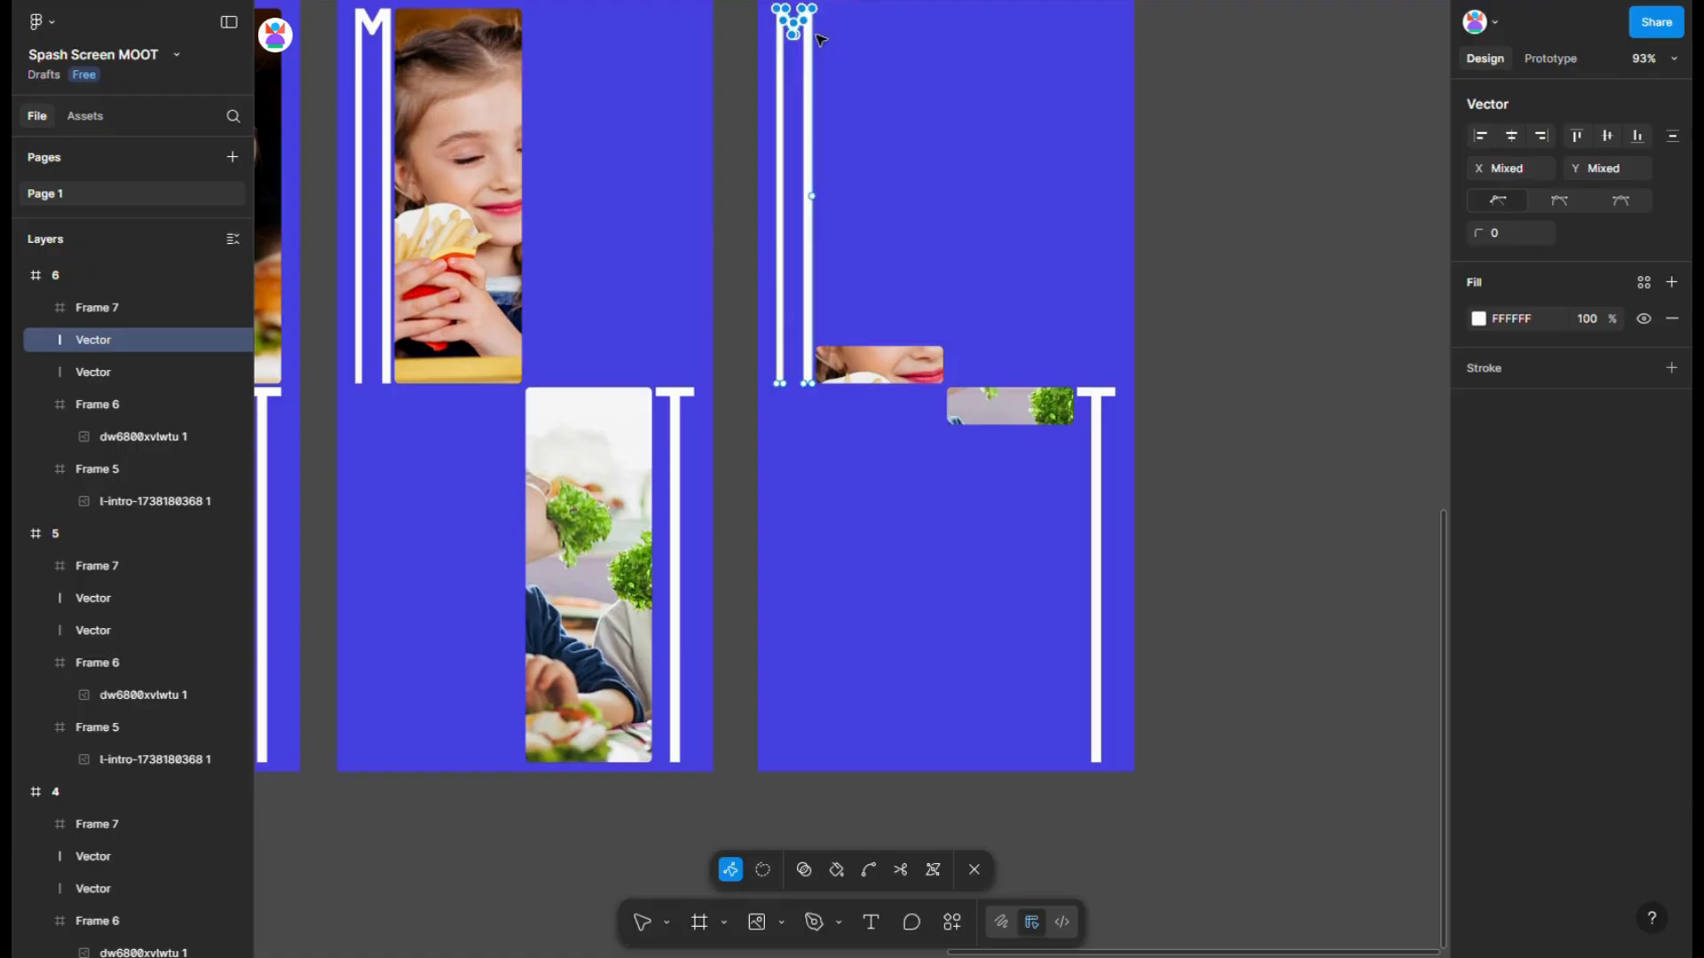
scroll(819, 39, "up", 5)
left_click_drag(811, 84, 825, 835)
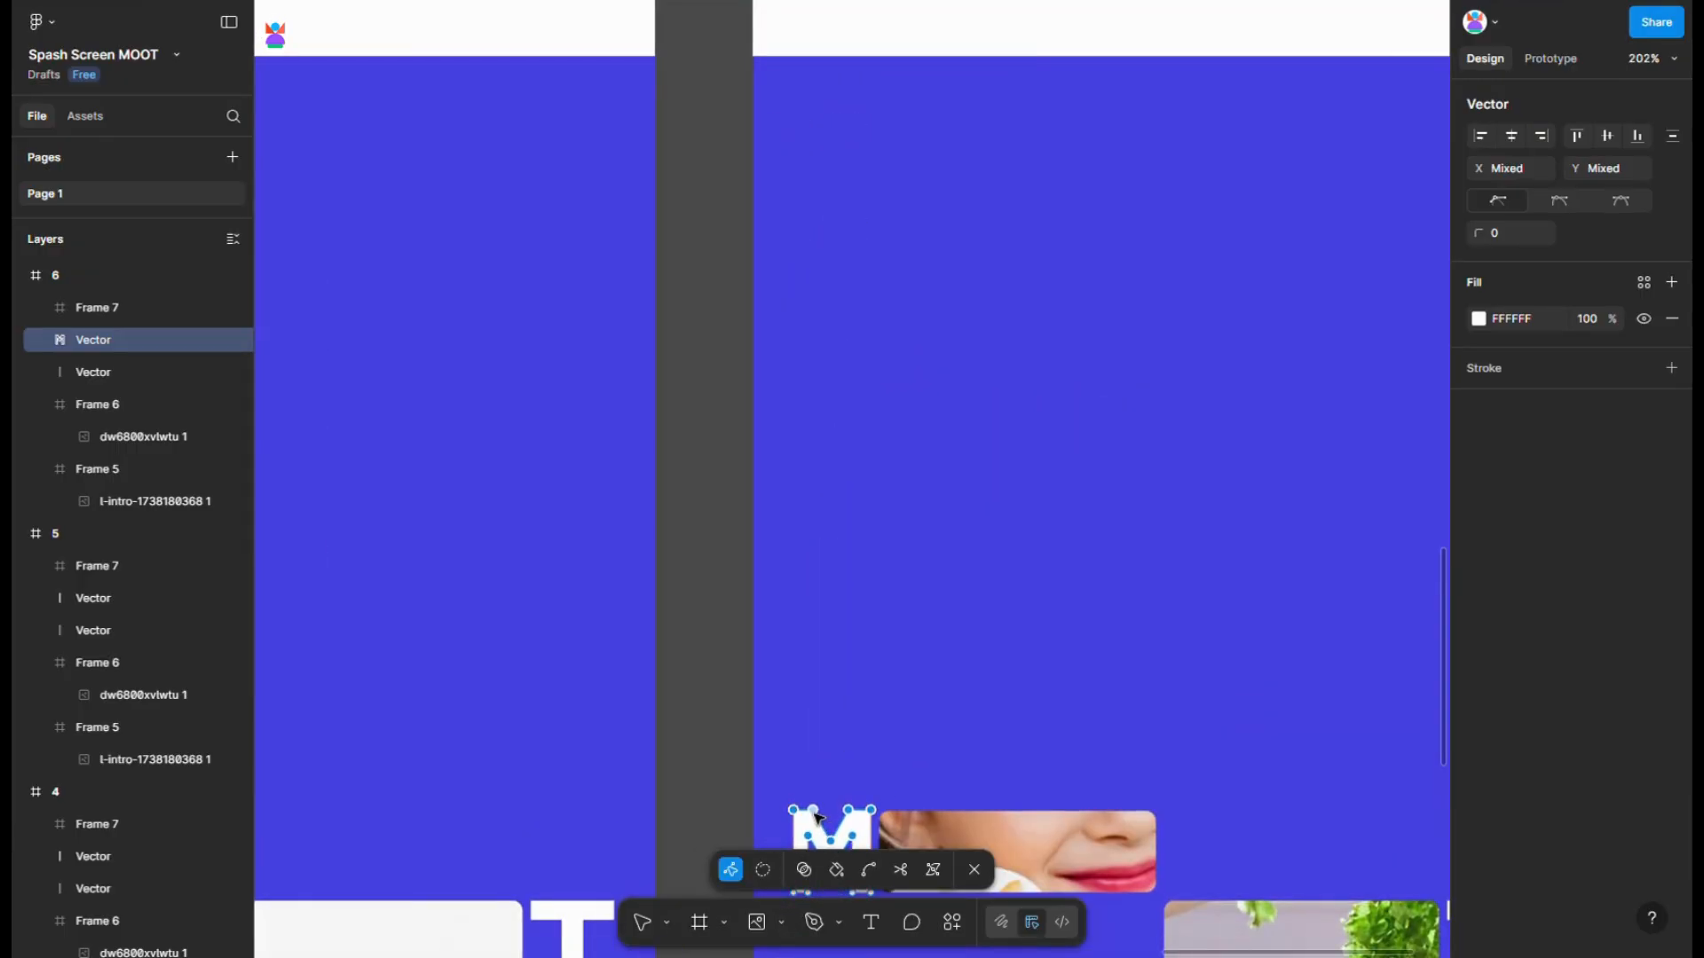
scroll(818, 816, "up", 10)
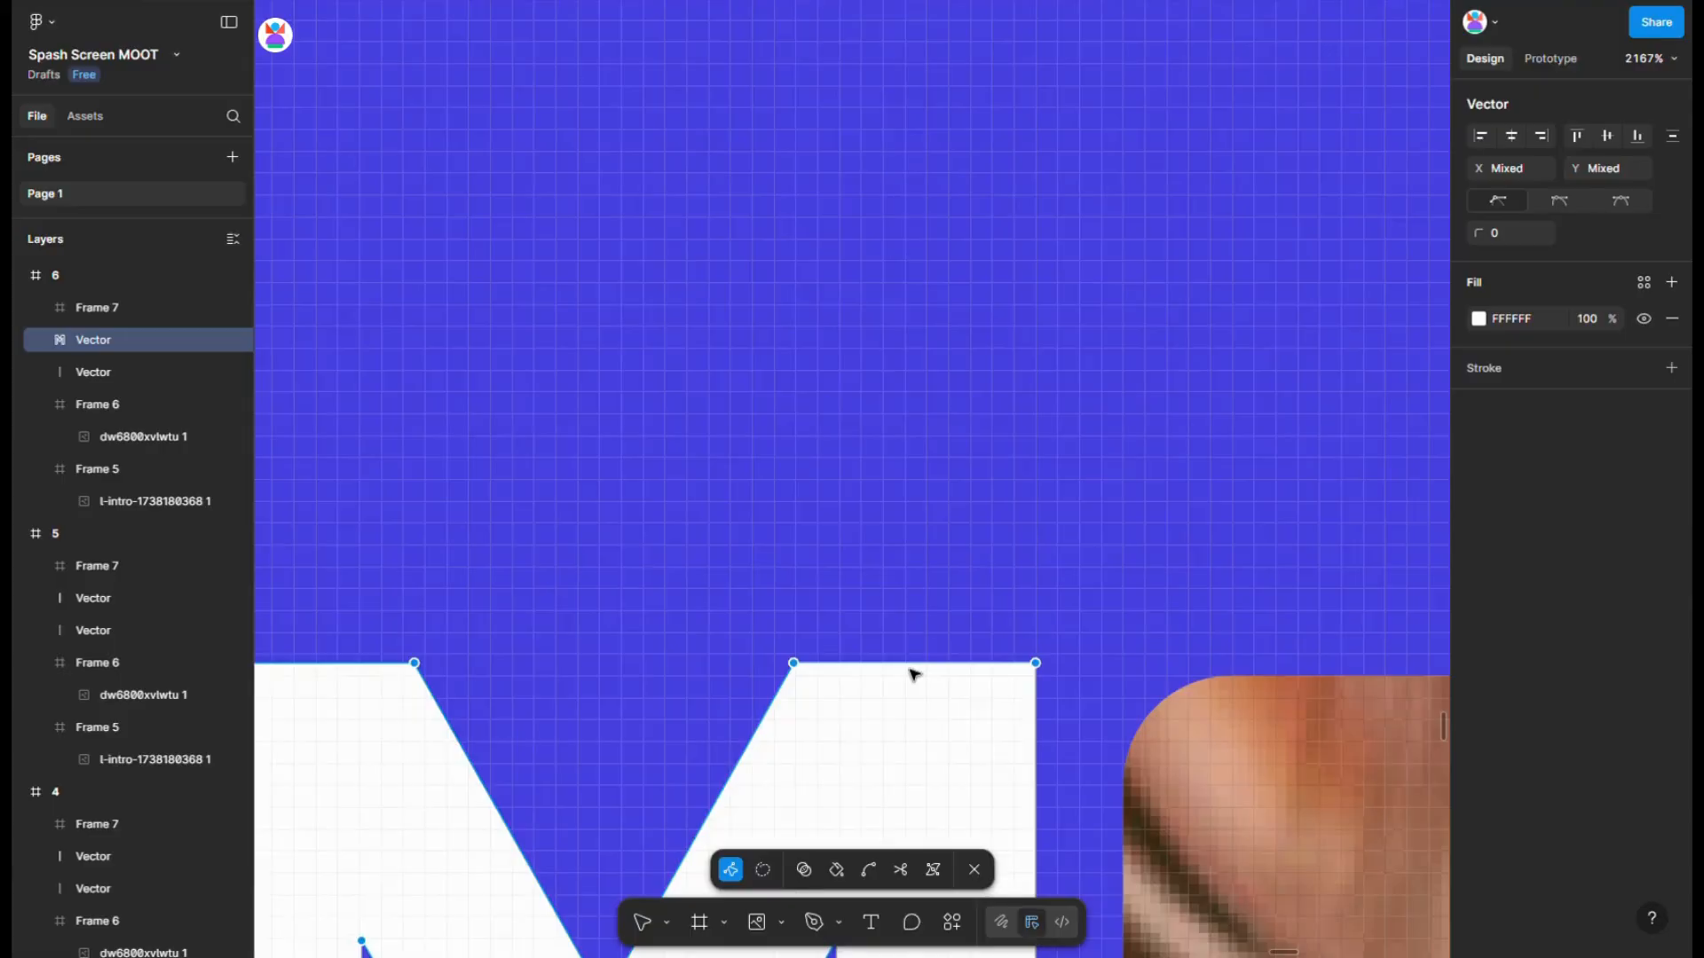
left_click_drag(914, 674, 918, 691)
scroll(734, 656, "down", 10)
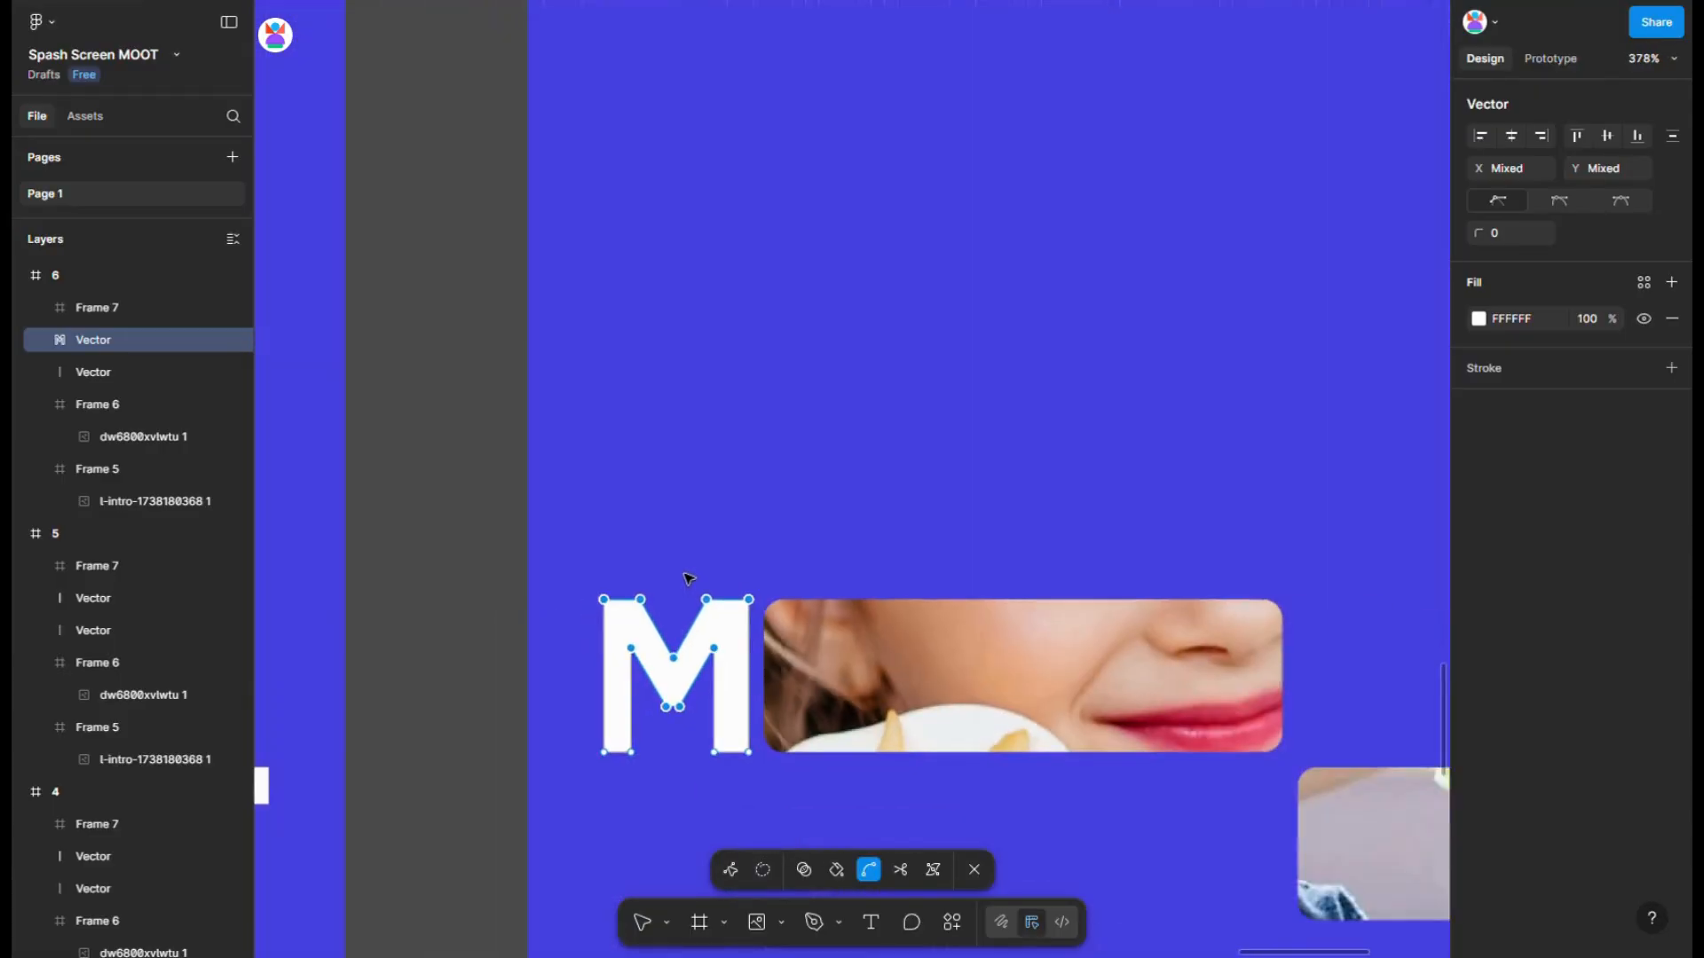
key("Escape")
- Edit the T's vector in frame 6, raising its bottom points to Y 504, level with the lower photo's bottom edge, and finish editing
double_click(1231, 665)
scroll(1154, 661, "down", 3)
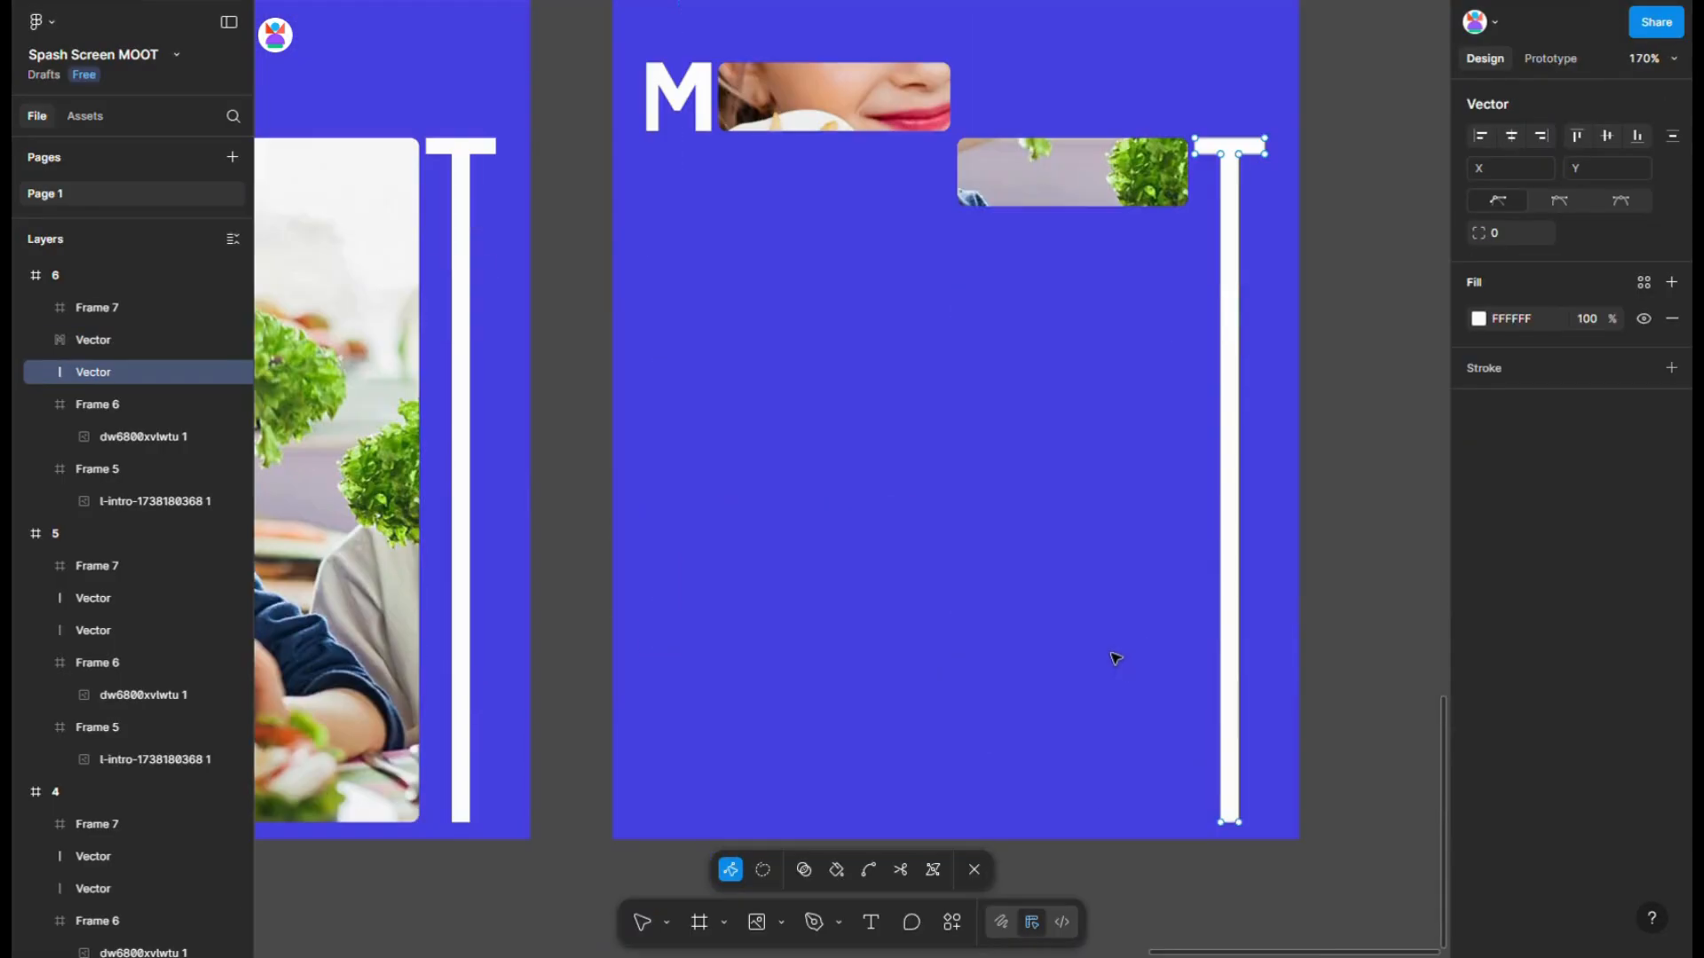
left_click_drag(1143, 723, 1320, 890)
left_click_drag(1238, 761, 1238, 229)
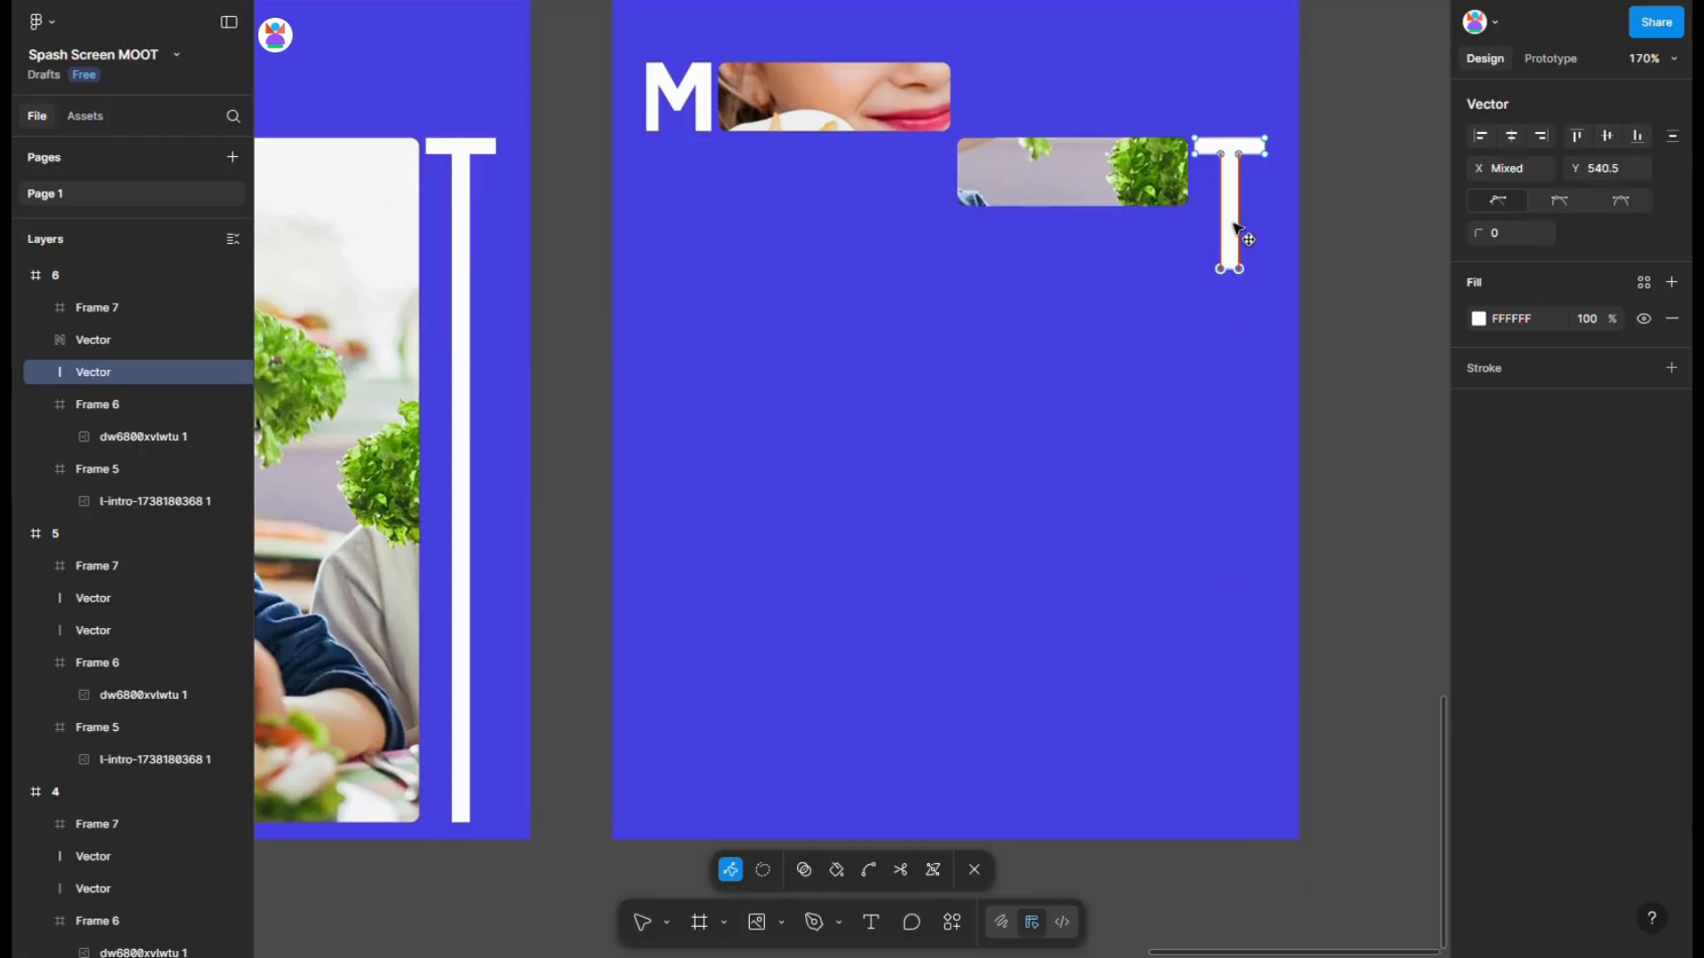
scroll(1238, 201, "up", 10)
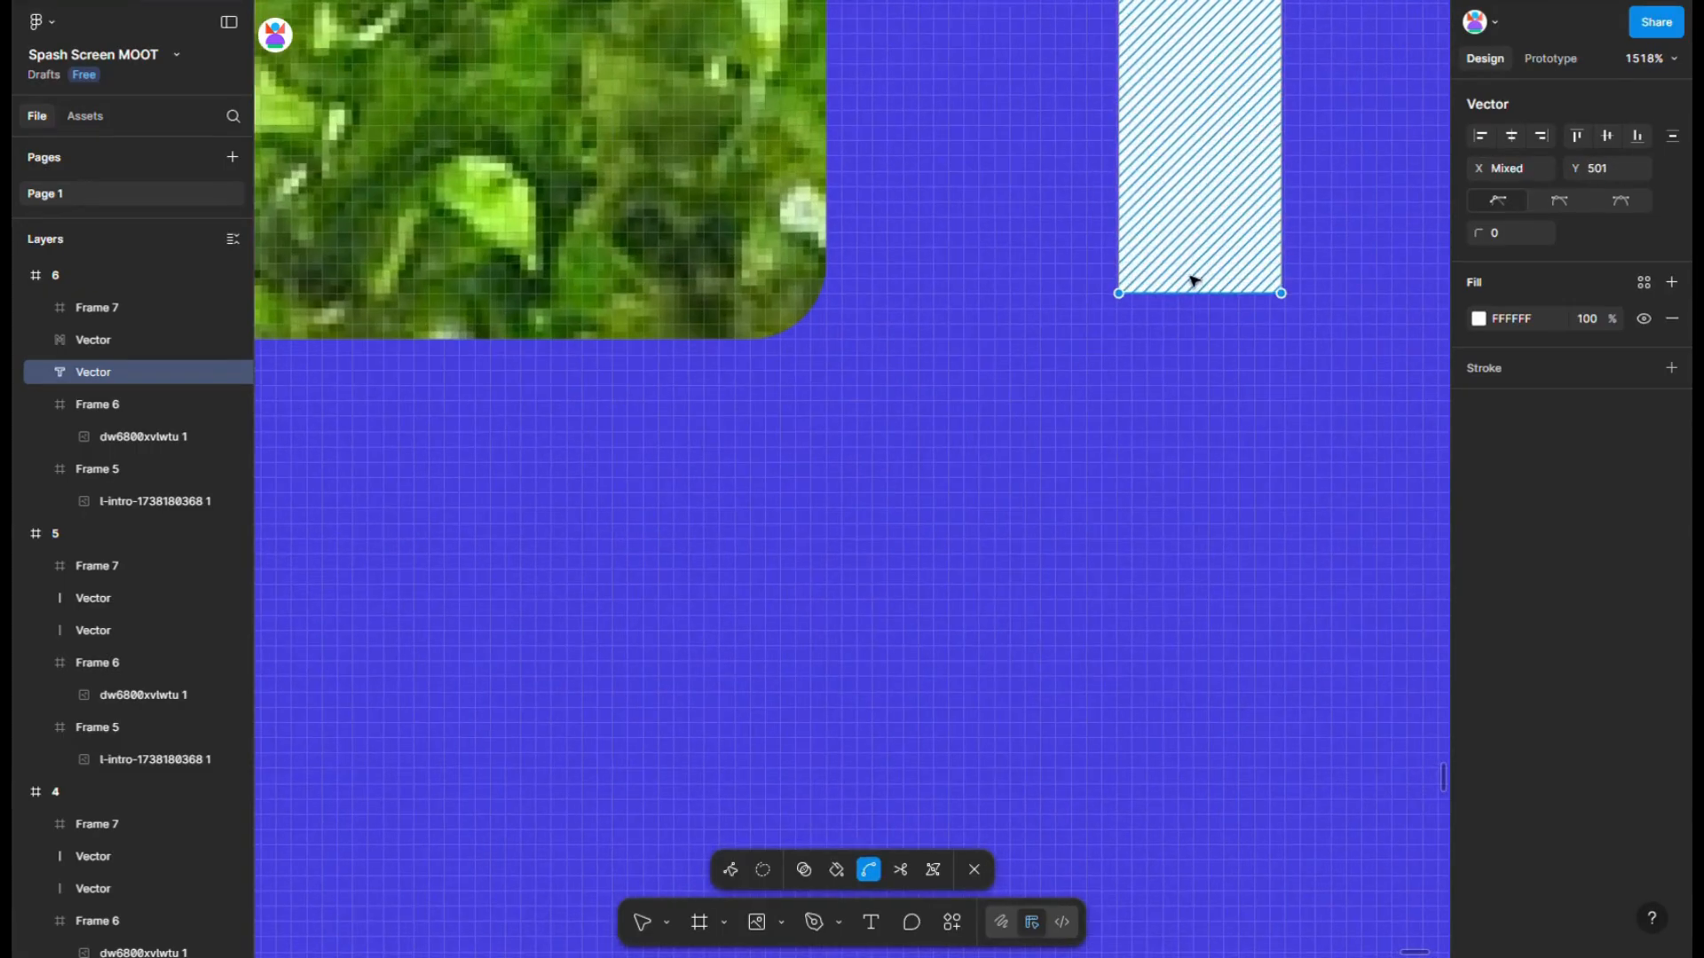
left_click_drag(1190, 304, 1192, 341)
scroll(1191, 355, "down", 12)
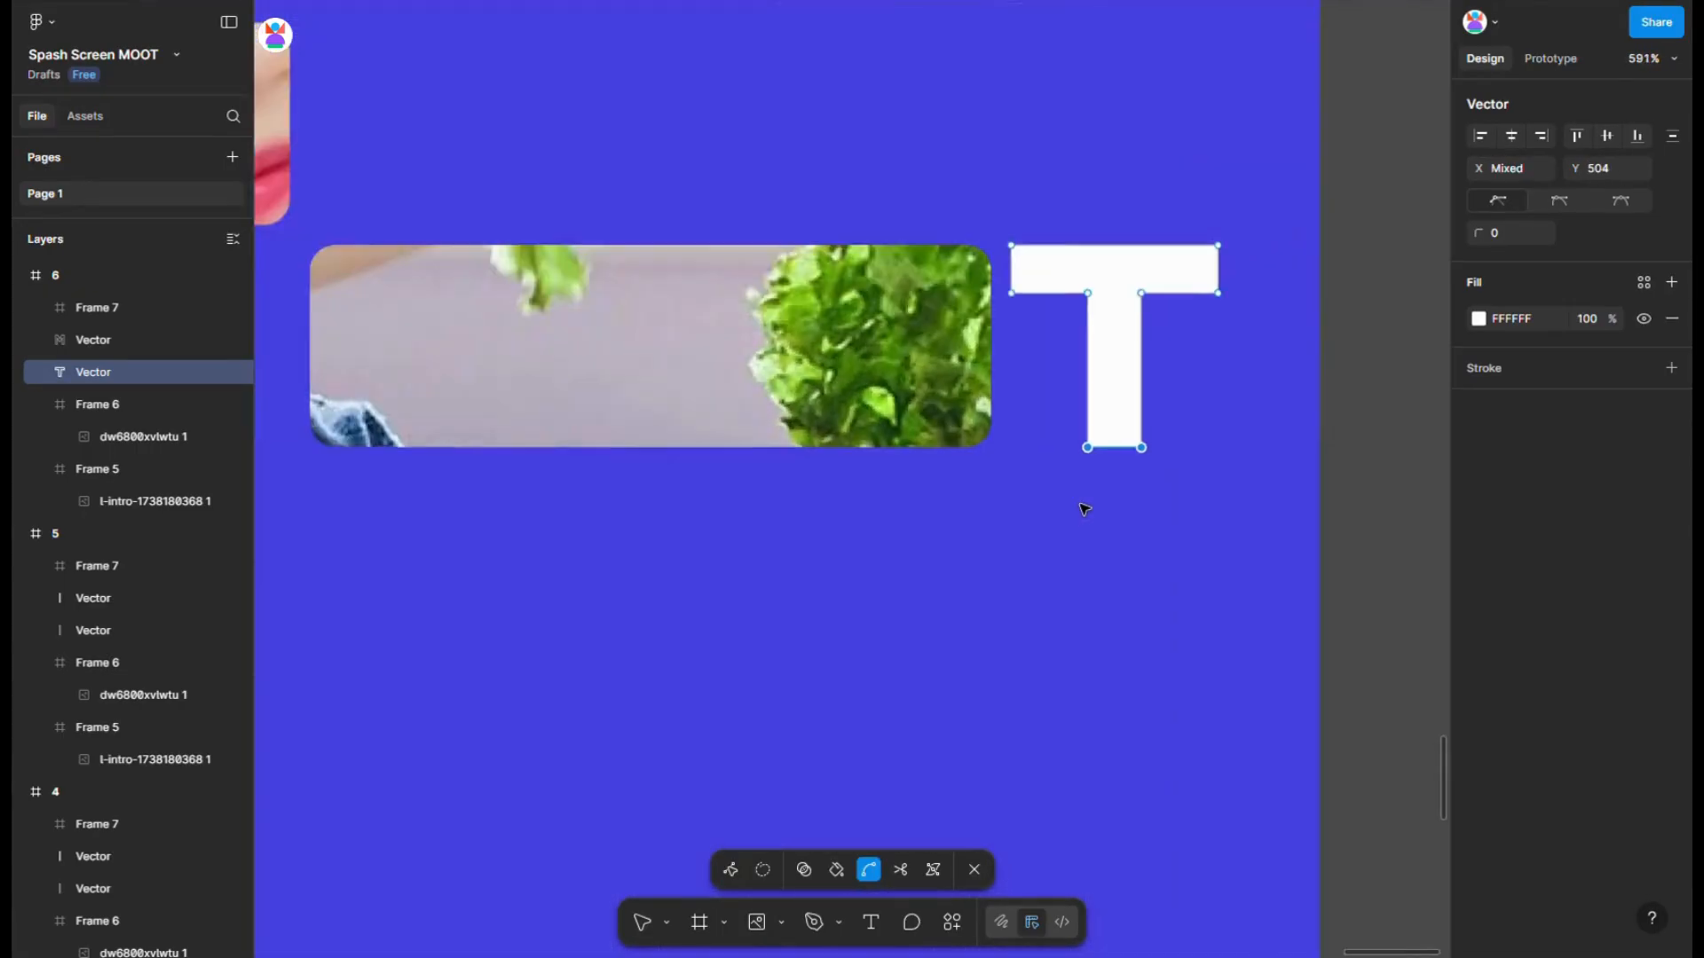
key("Escape")
- In frame 6, move the lower photo and T up 20 px, and the M and upper photo down 20 px
left_click_drag(957, 416, 1133, 544)
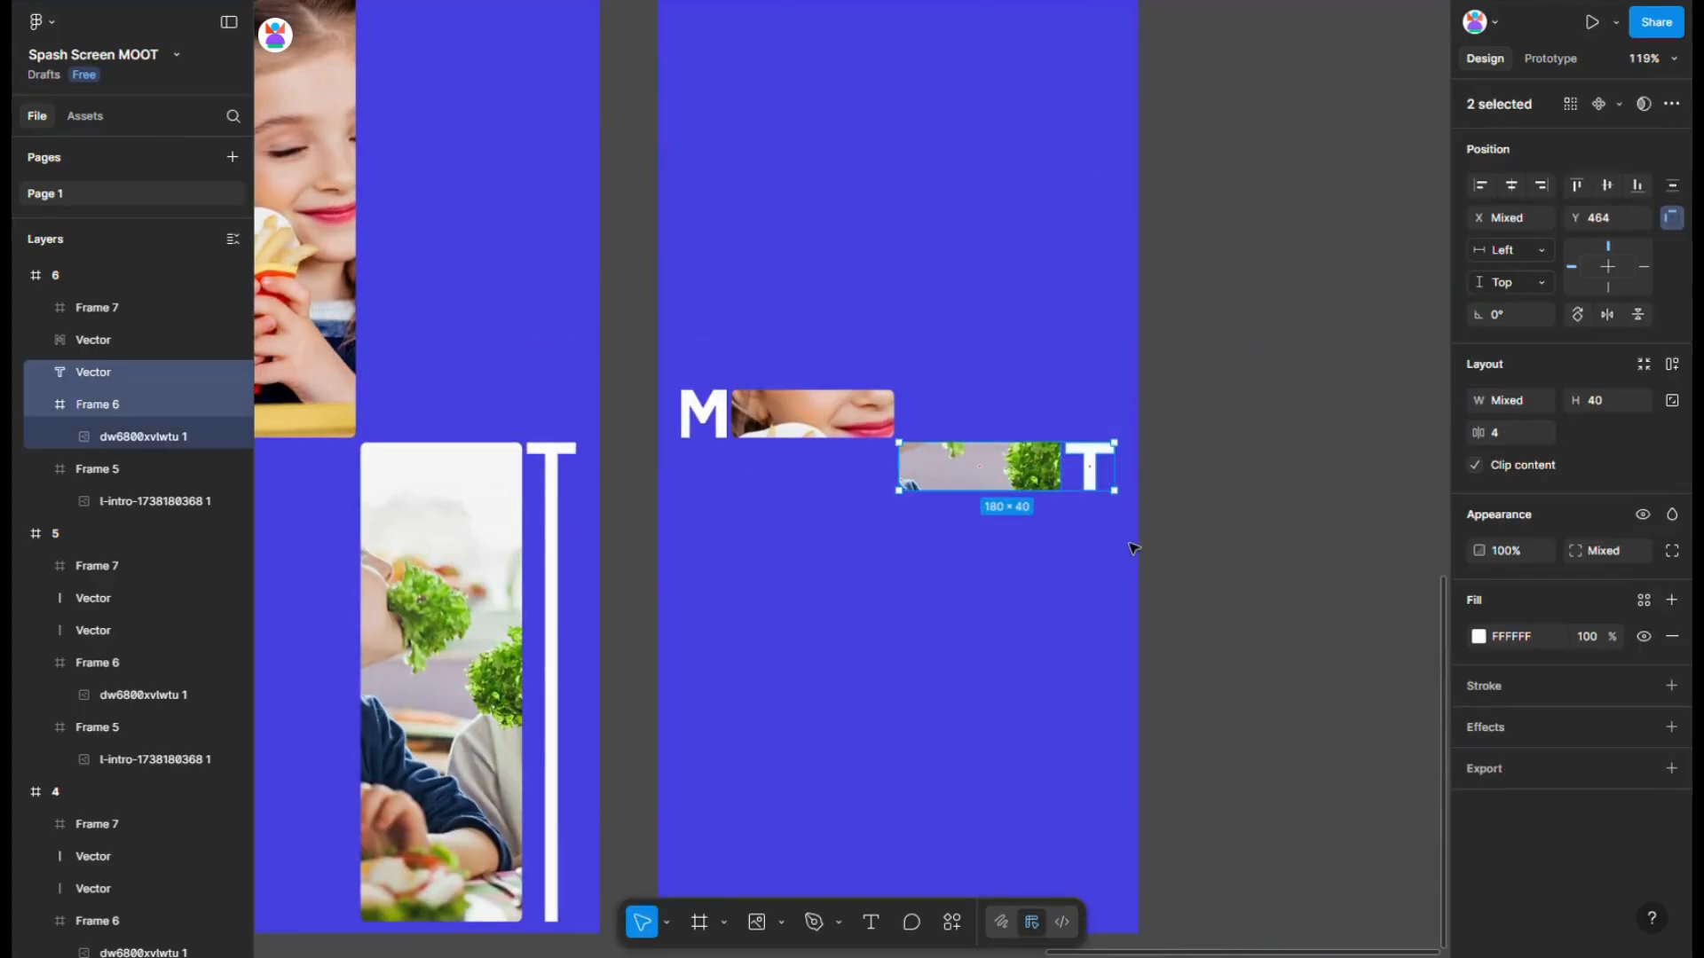
key("shift+Up")
key("shift+Up")
left_click_drag(661, 381, 879, 448)
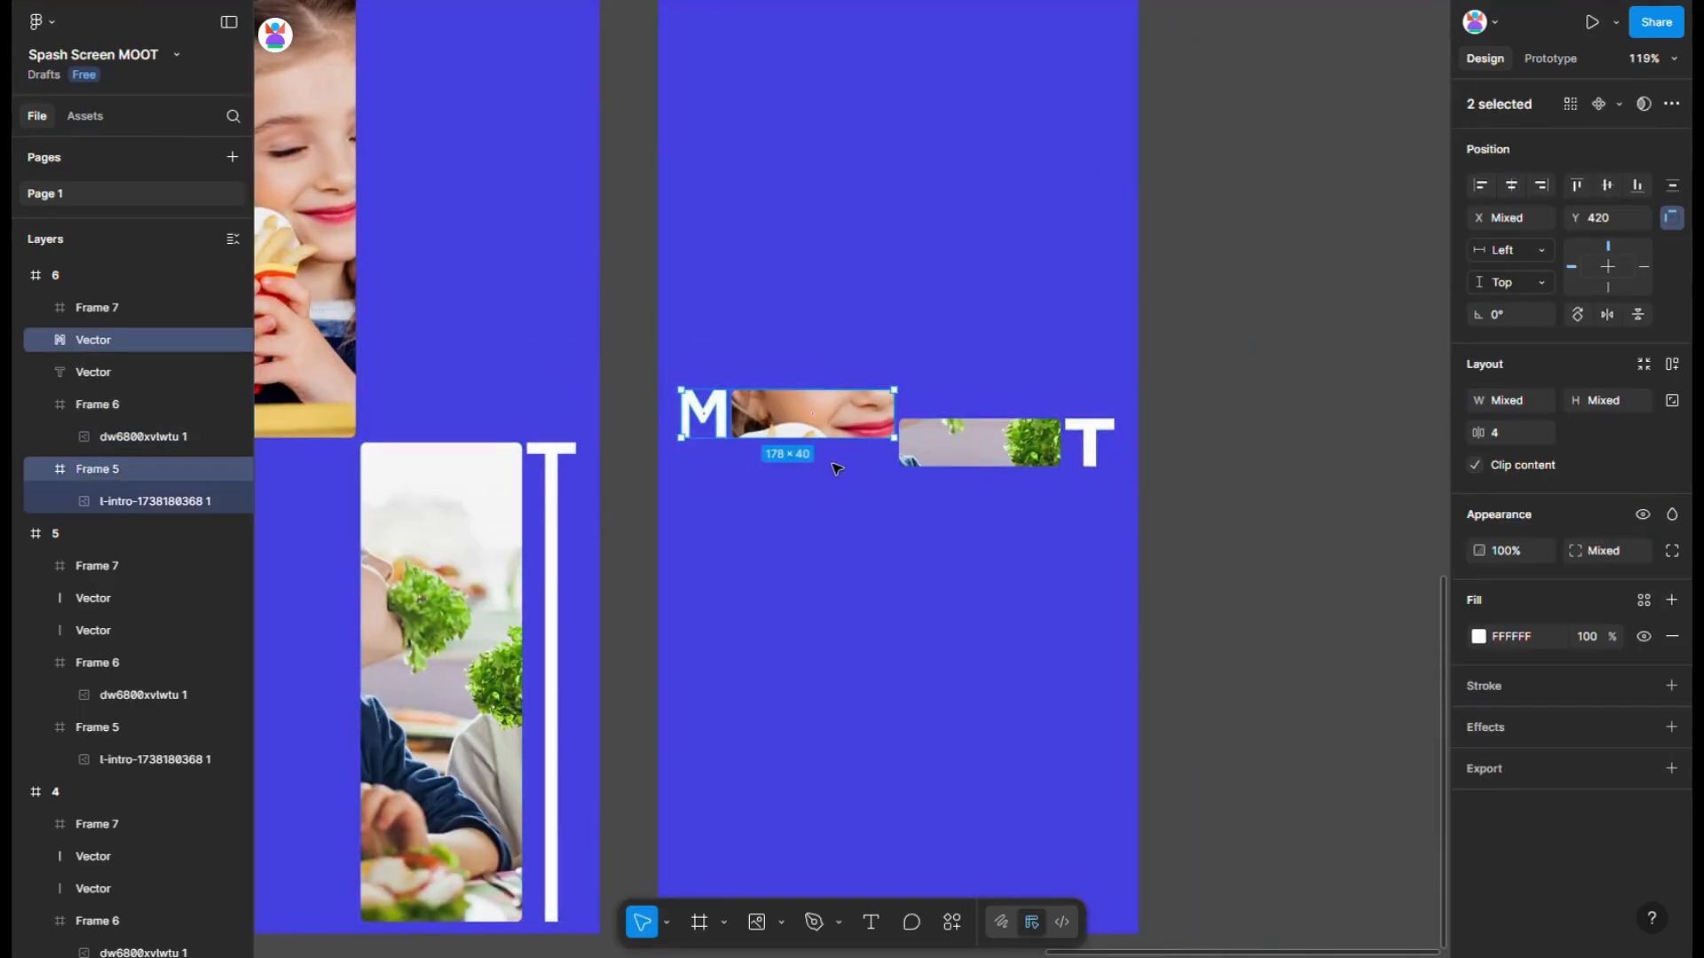
key("shift+Down")
key("shift+Down")
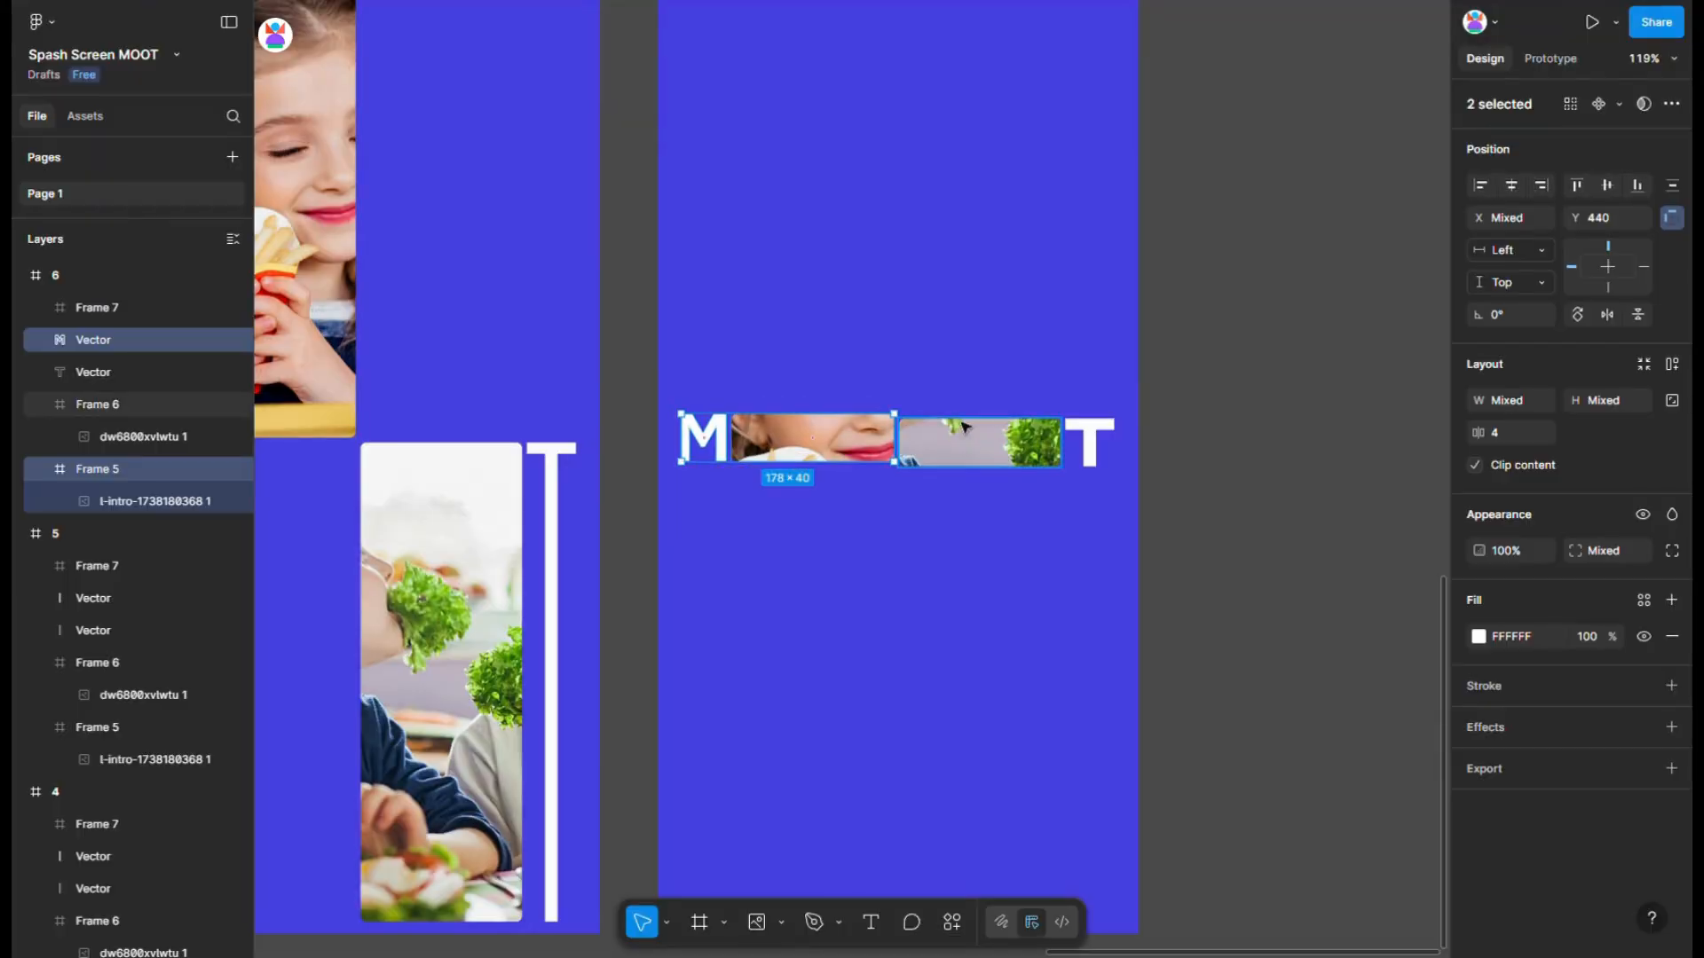
- Nudge both letter-and-photo pairs in frame 6 to Y 442 so they line up in one row
left_click_drag(941, 364, 1231, 560)
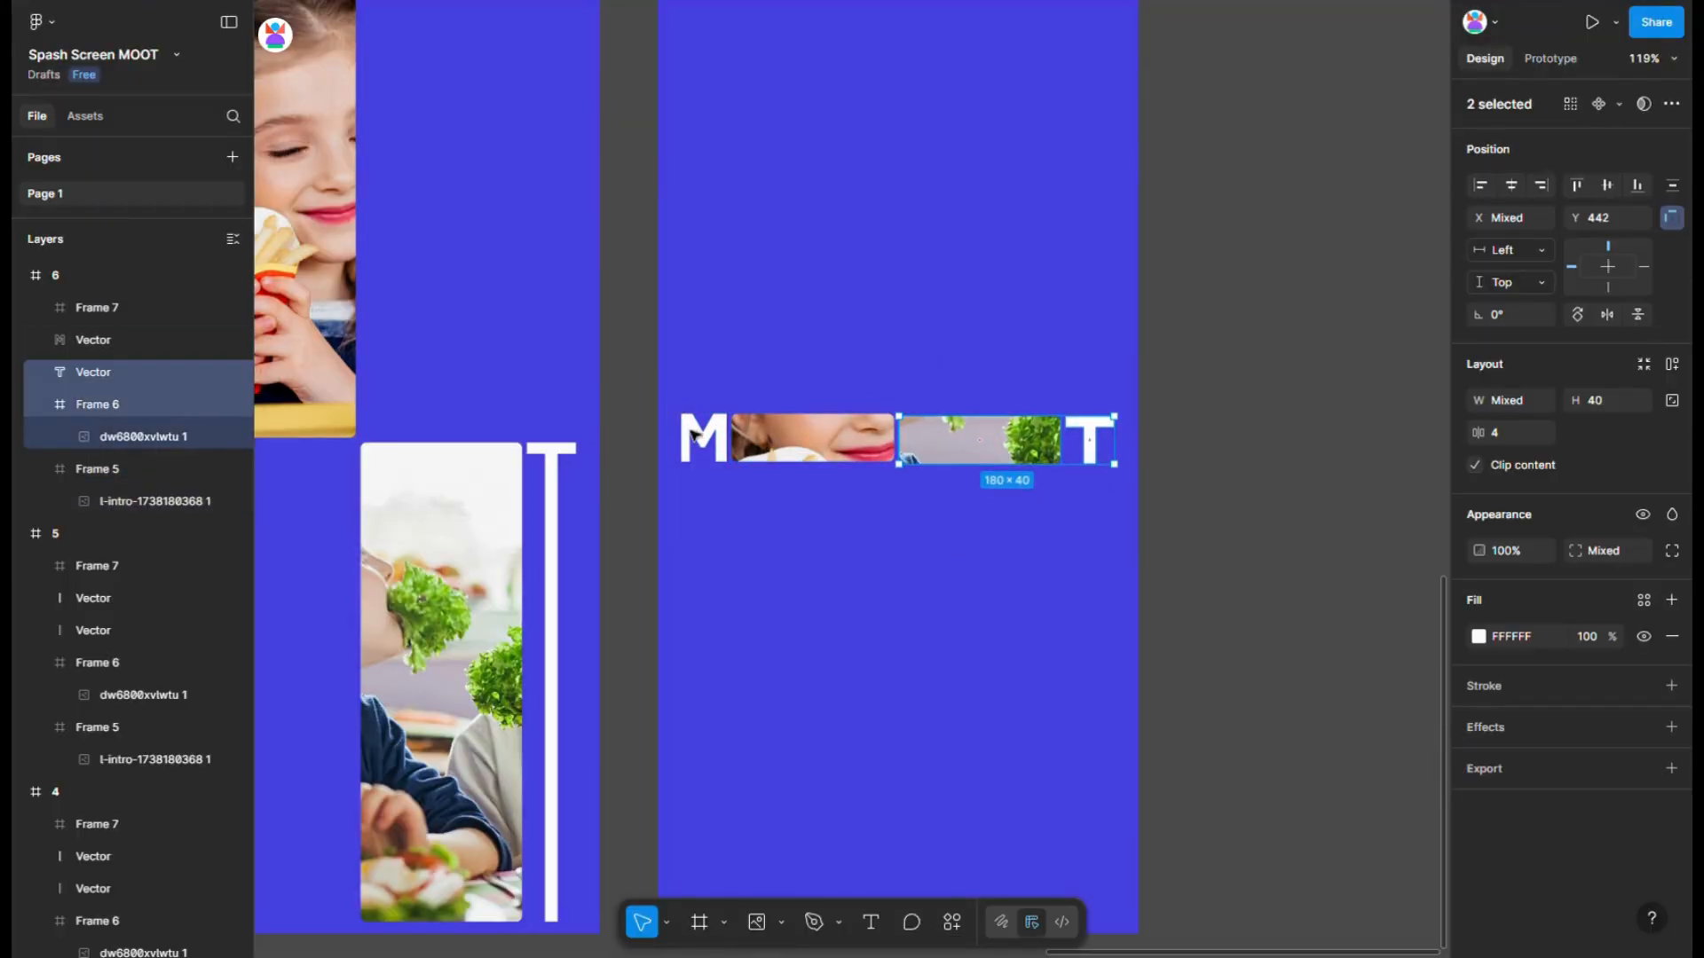
left_click_drag(670, 382, 849, 511)
key("Down")
key("Down")
left_click(642, 546)
- Duplicate frame 6 as the next stage of the animation
scroll(642, 546, "down", 5)
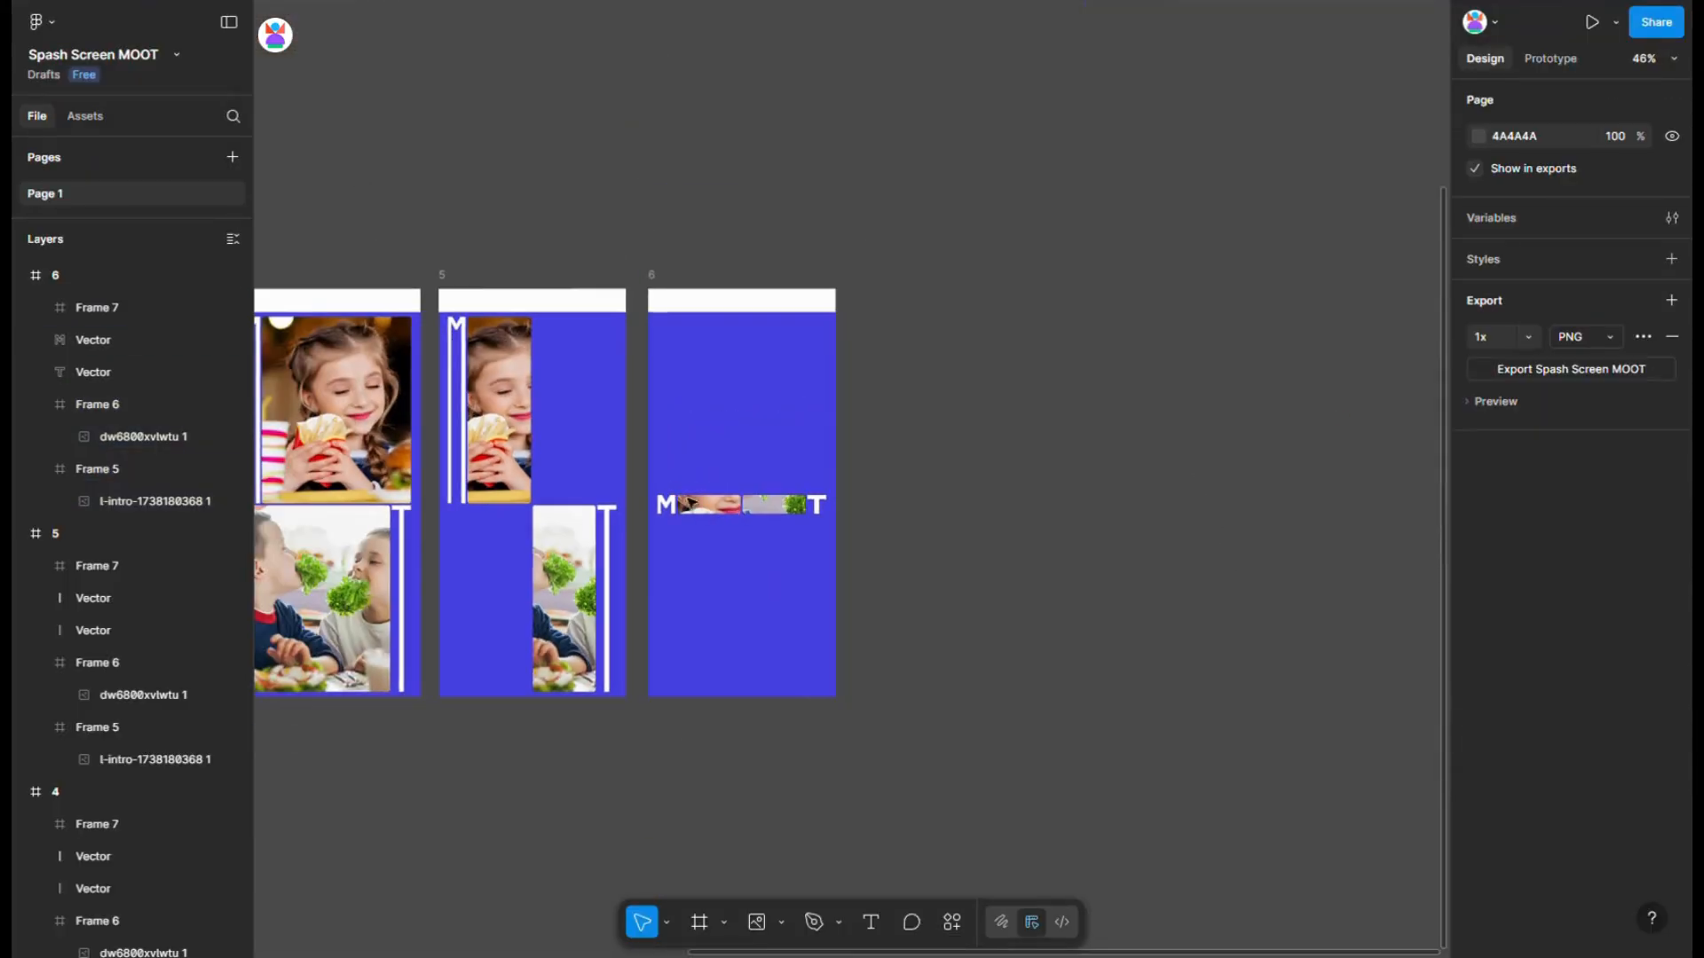
left_click(652, 275)
key("ctrl+d")
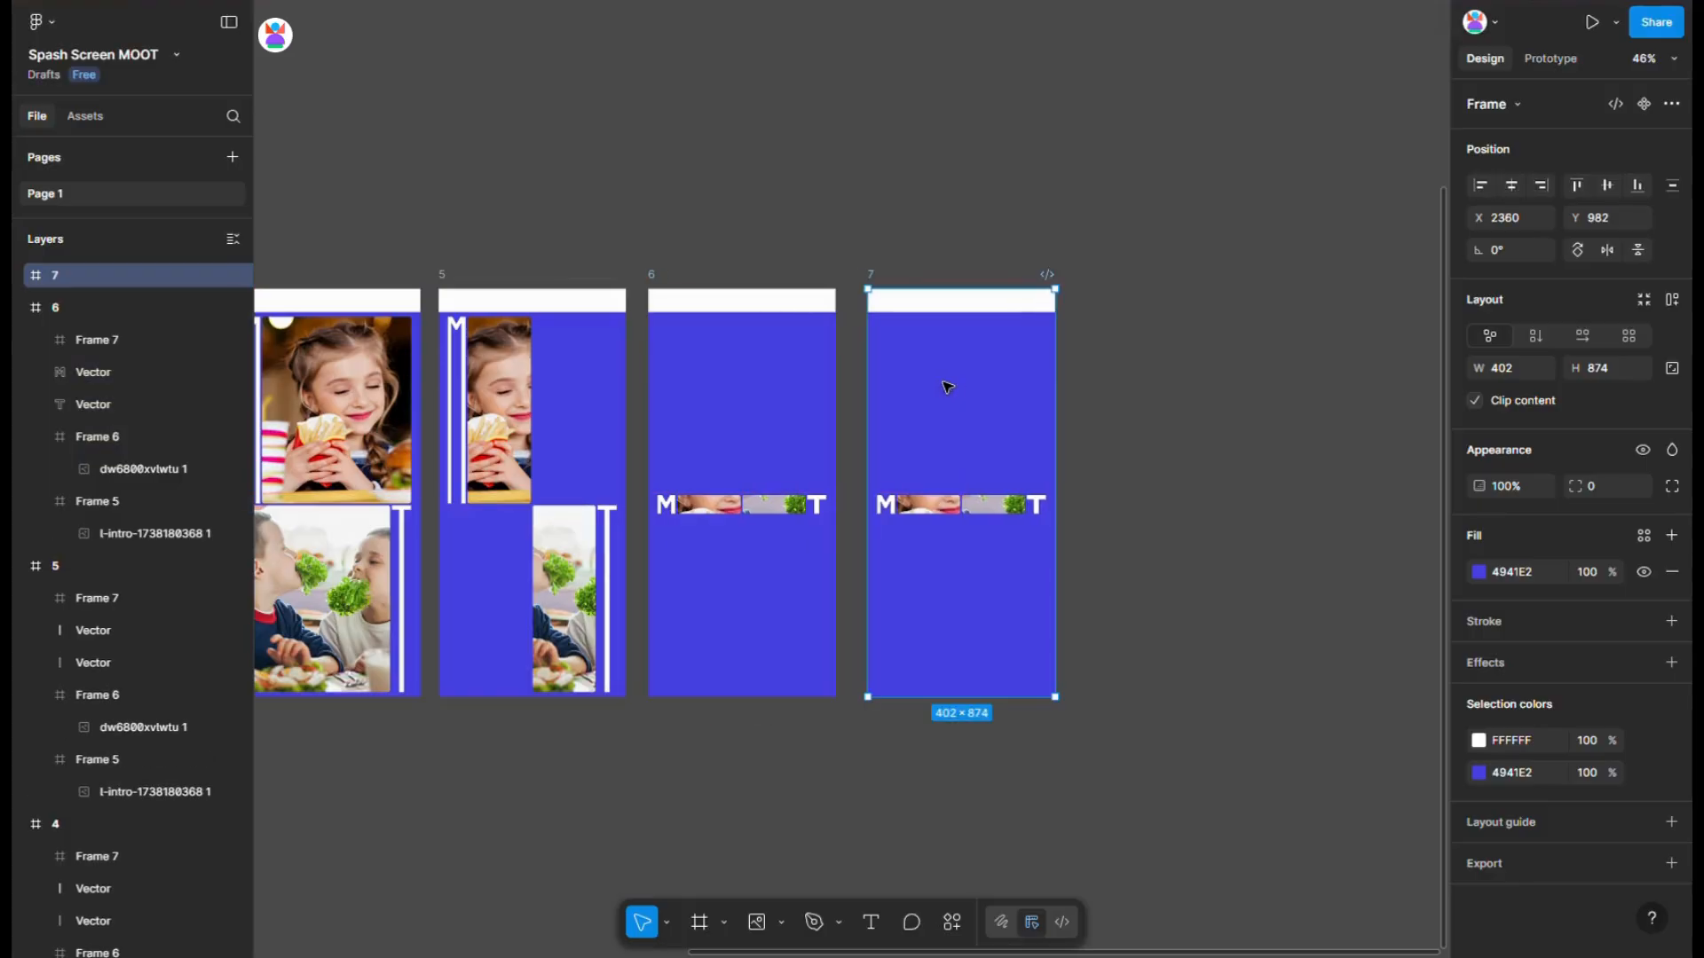
- Narrow both photos in frame 7 to 40 × 40 px, placing the first at X 158 and the second at X 202
scroll(929, 408, "up", 10)
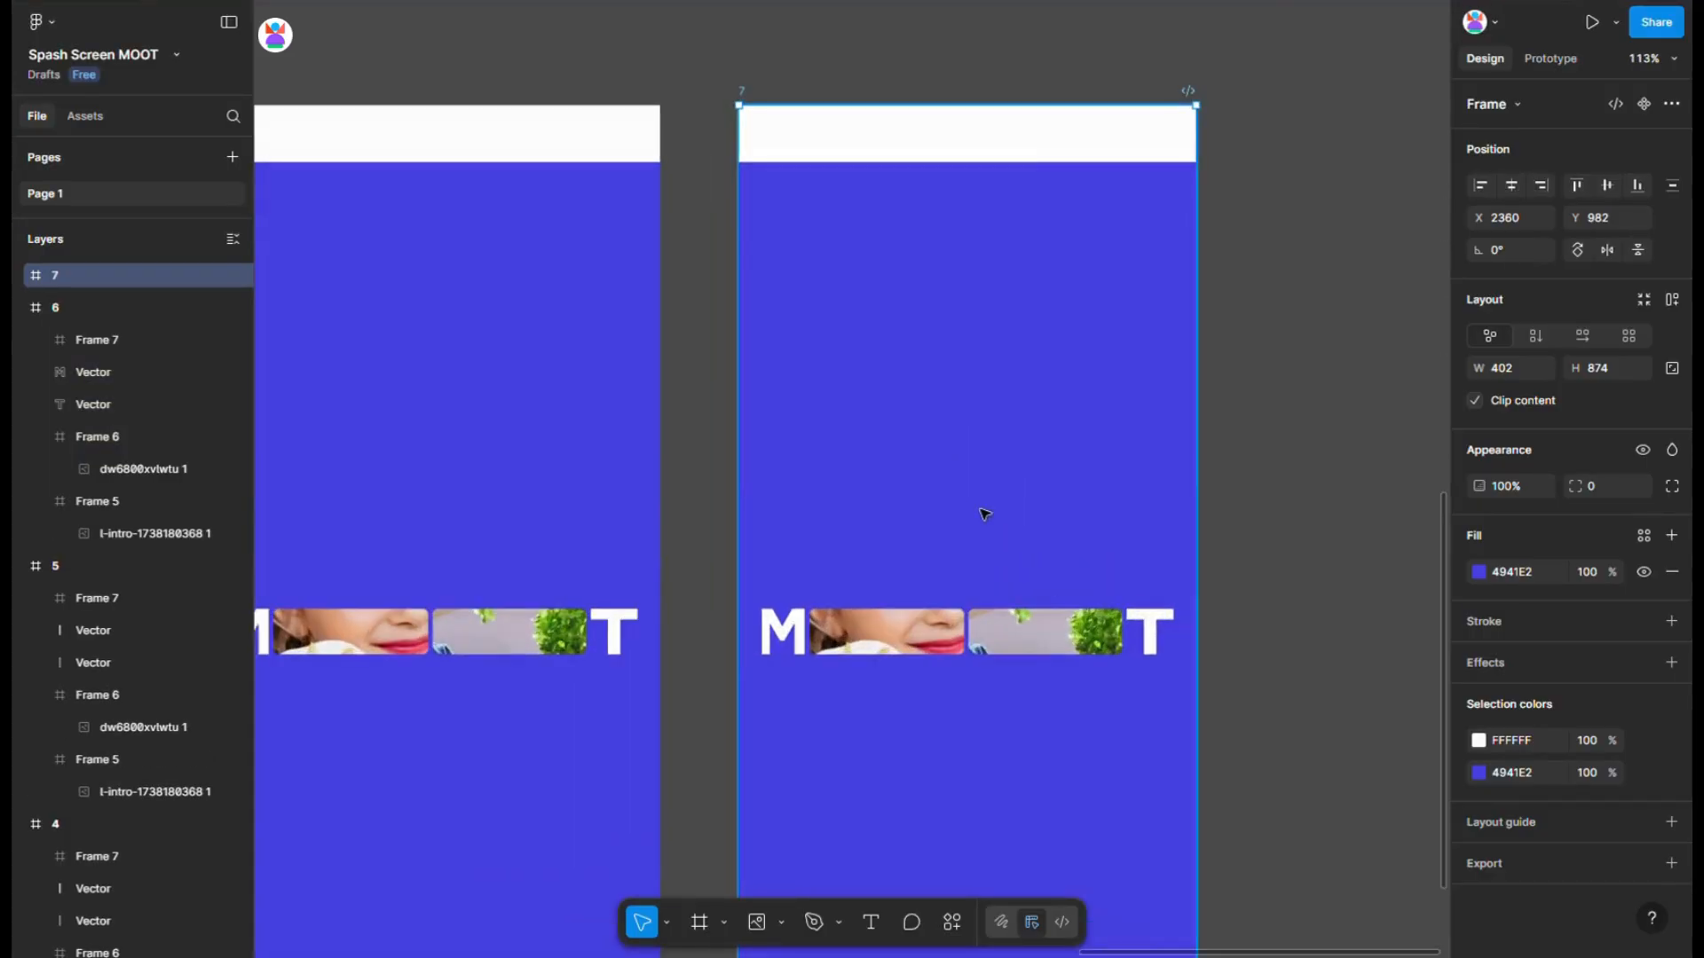
left_click(870, 722)
left_click_drag(723, 722, 871, 725)
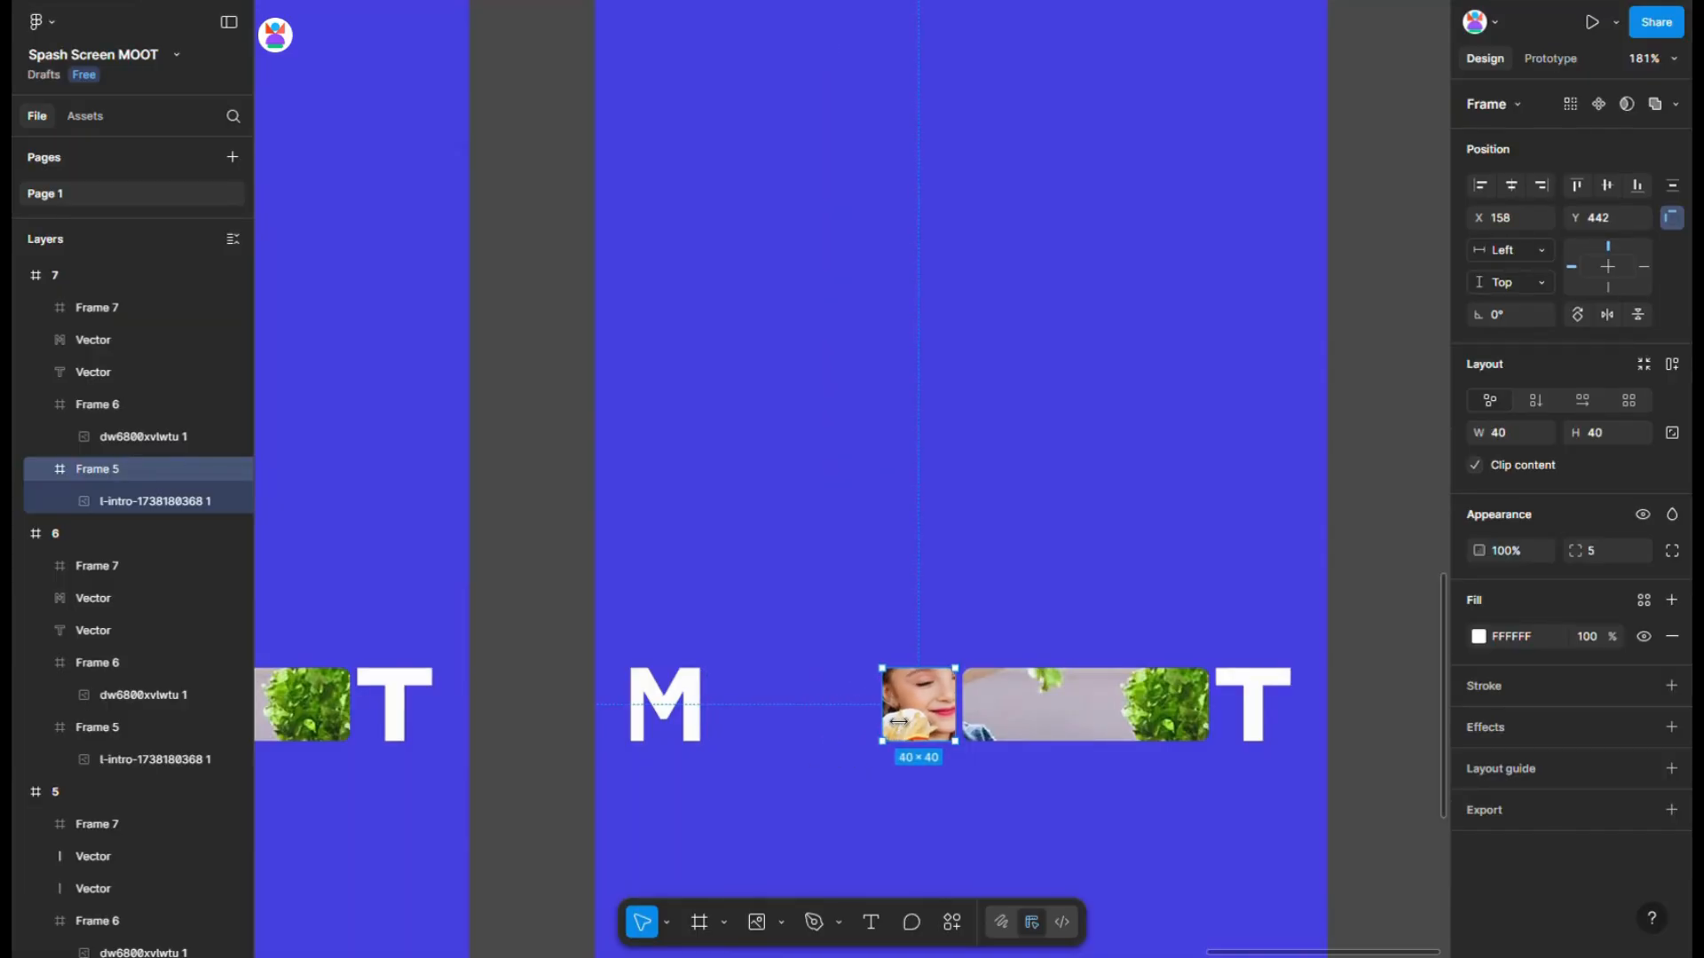
left_click(1110, 709)
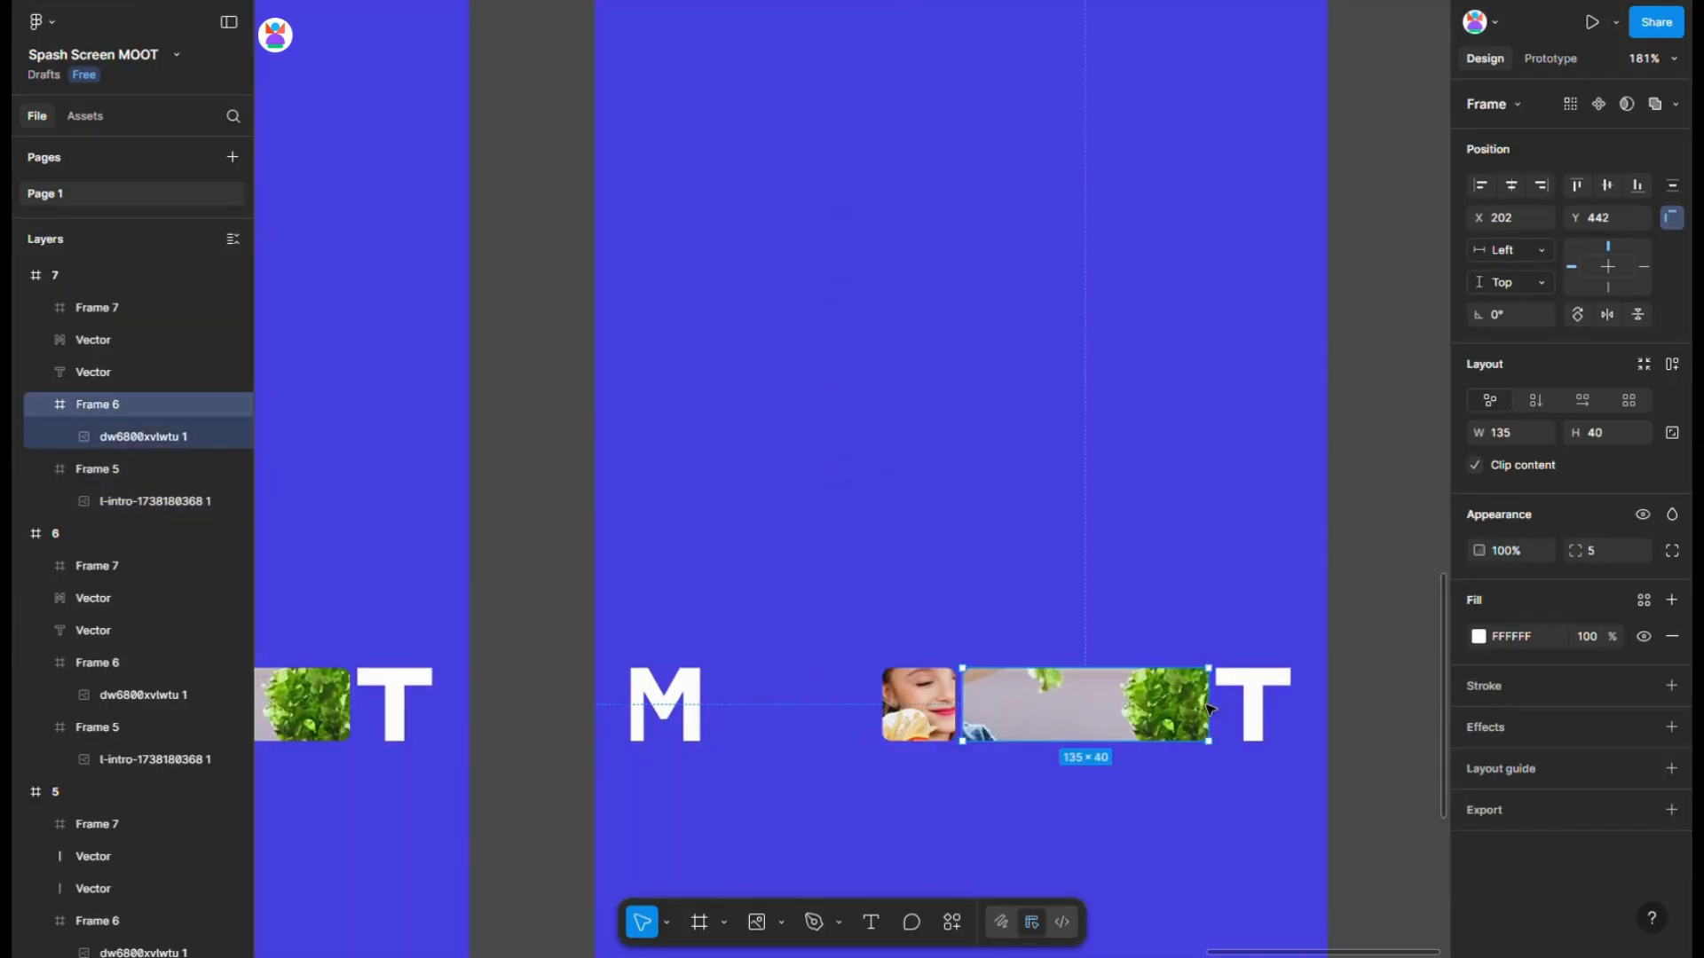
type("40")
key("Return")
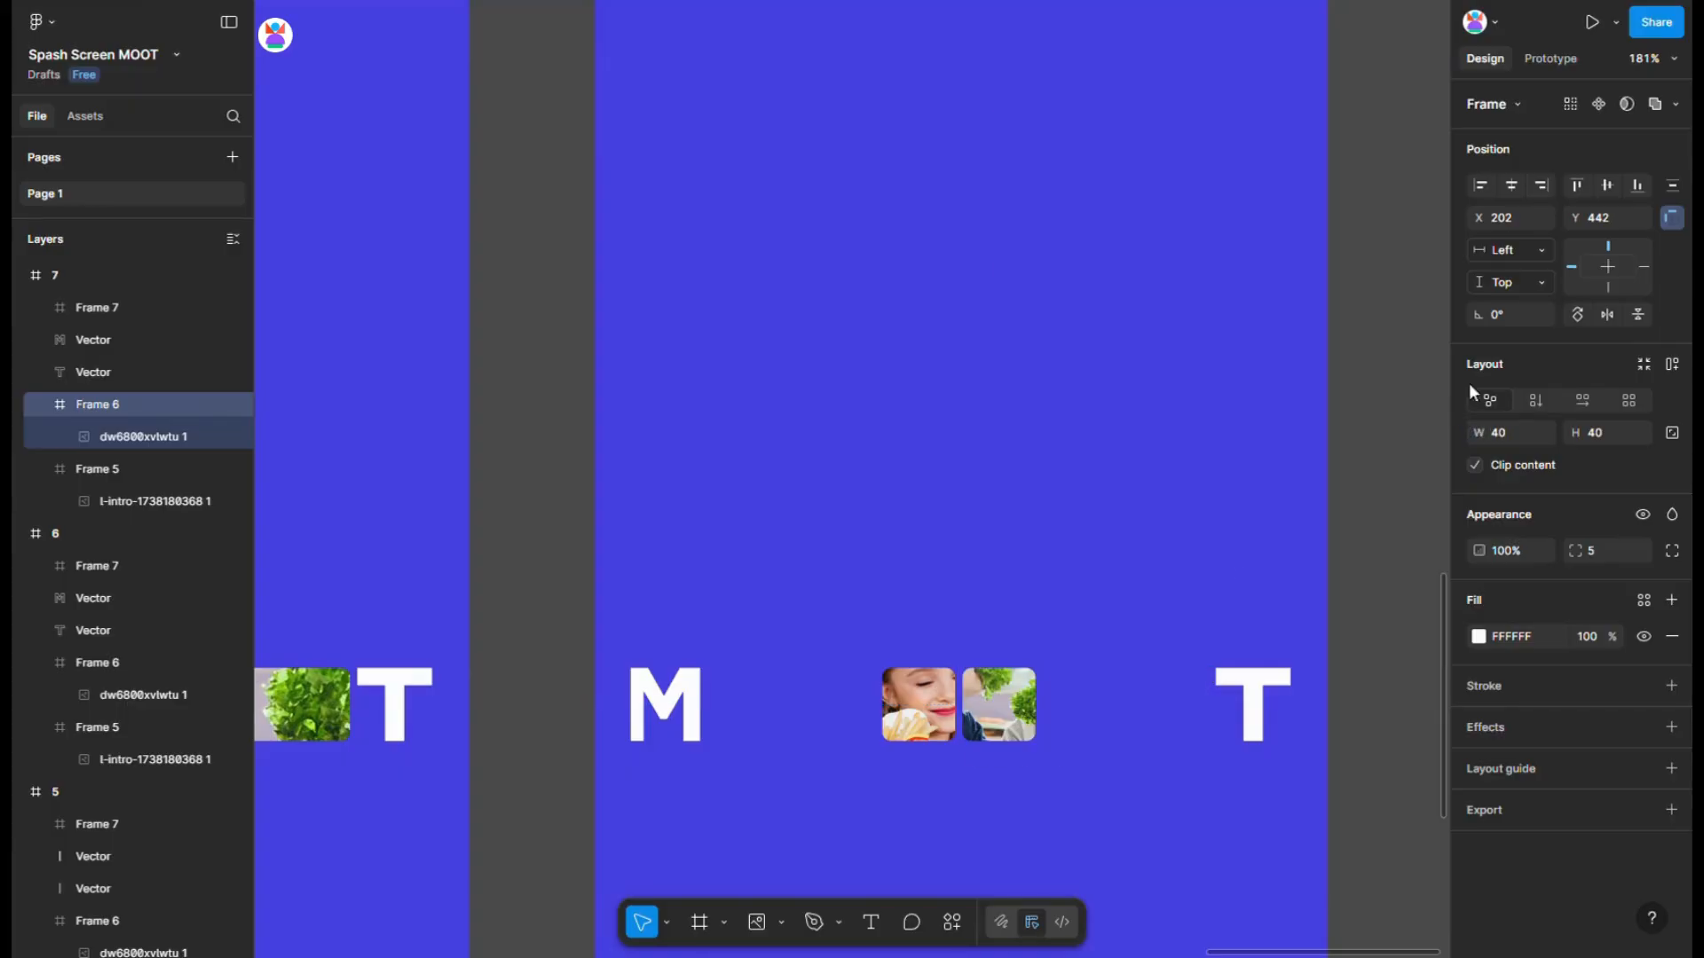
- Set the opacity of the images inside both photo squares in frame 7 to 0
left_click(923, 721)
left_click(922, 721, "shift")
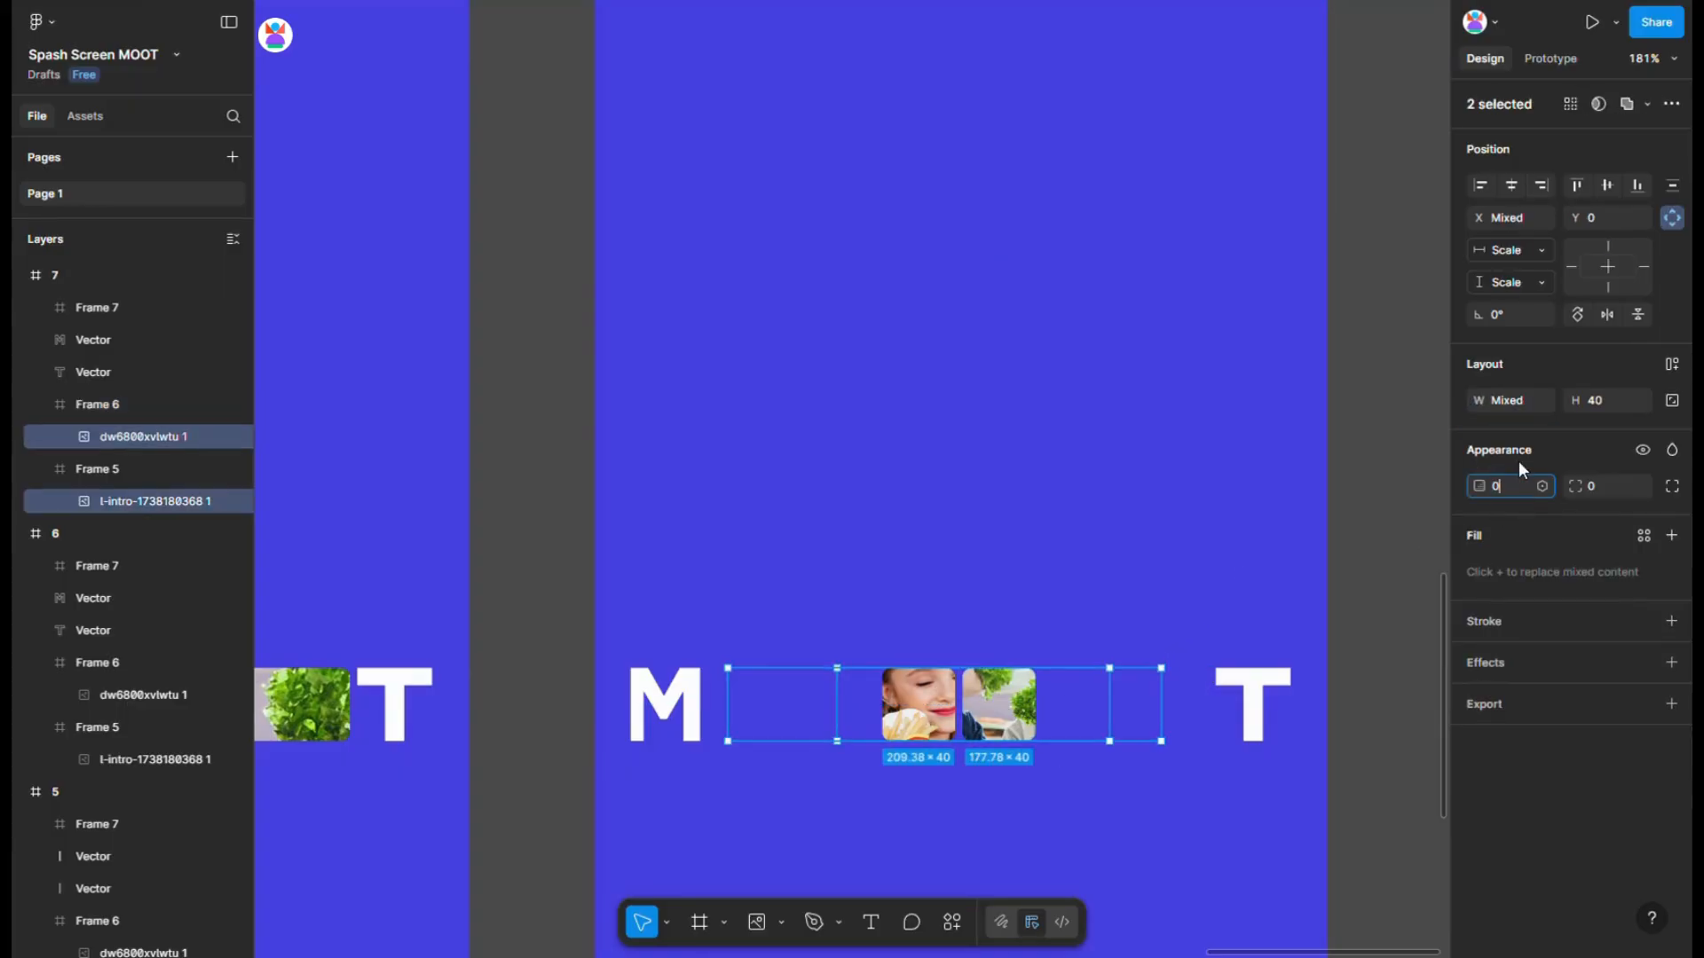
key("Return")
left_click(932, 561)
- Edit the M's vector in frame 7, stretching all but its left-edge points right toward the first square
scroll(923, 573, "down", 2)
double_click(676, 481)
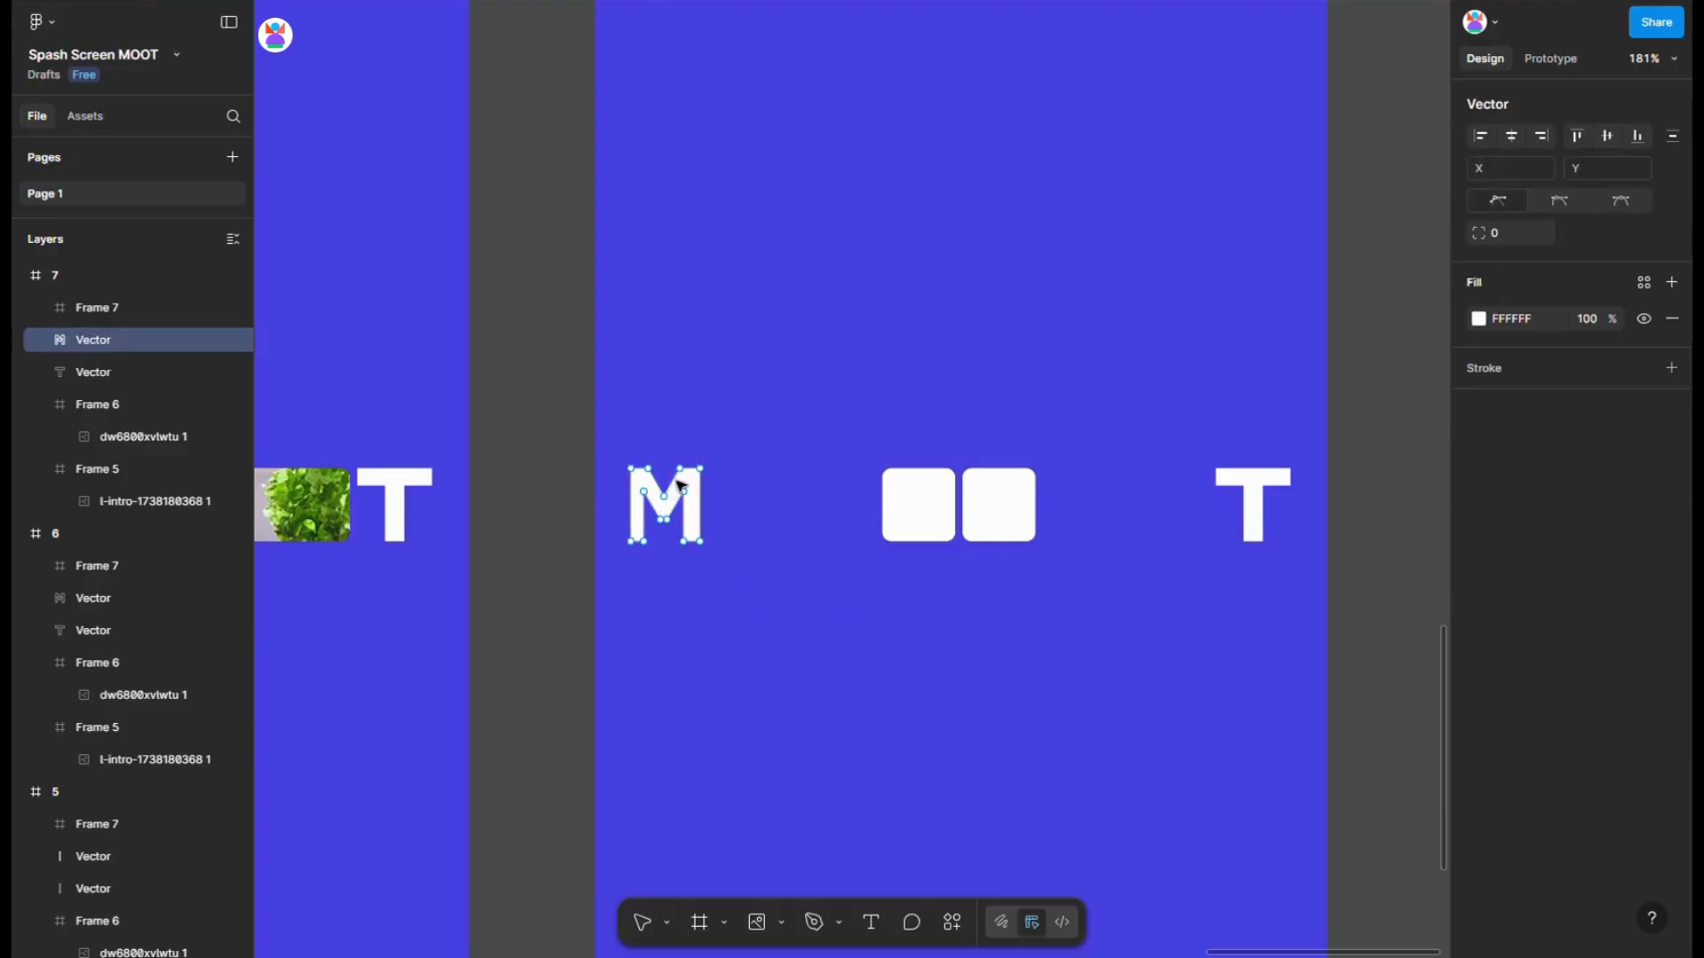
scroll(701, 484, "up", 5)
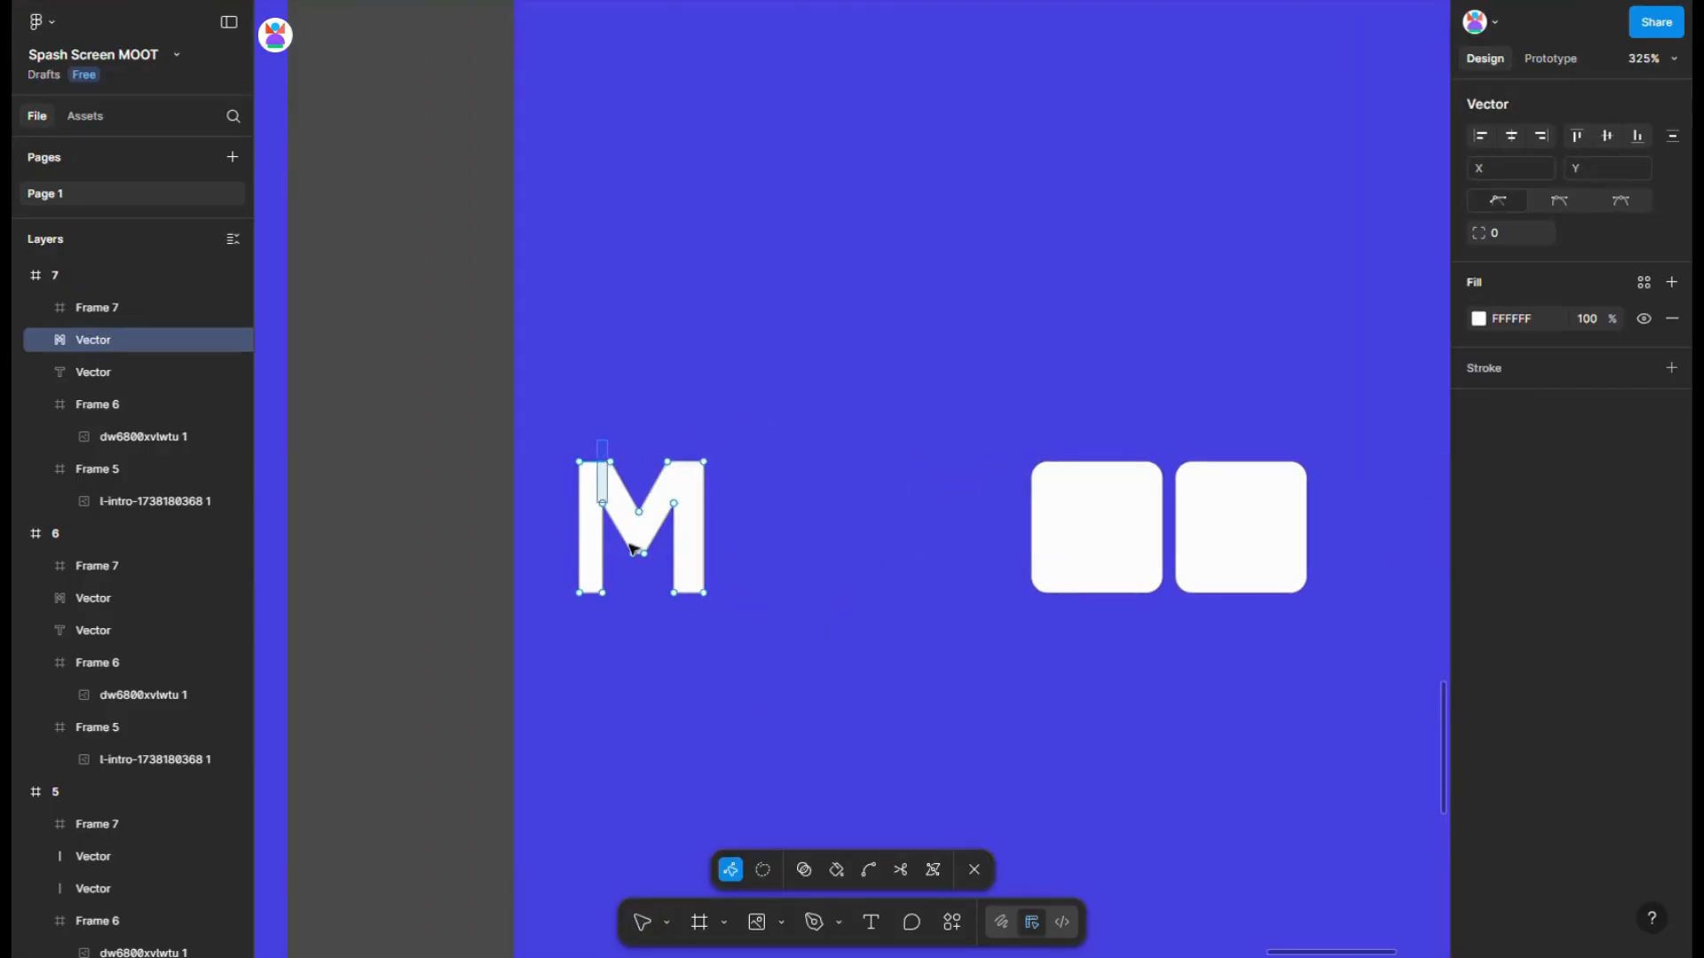
left_click_drag(597, 440, 796, 655)
left_click_drag(710, 568, 1018, 569)
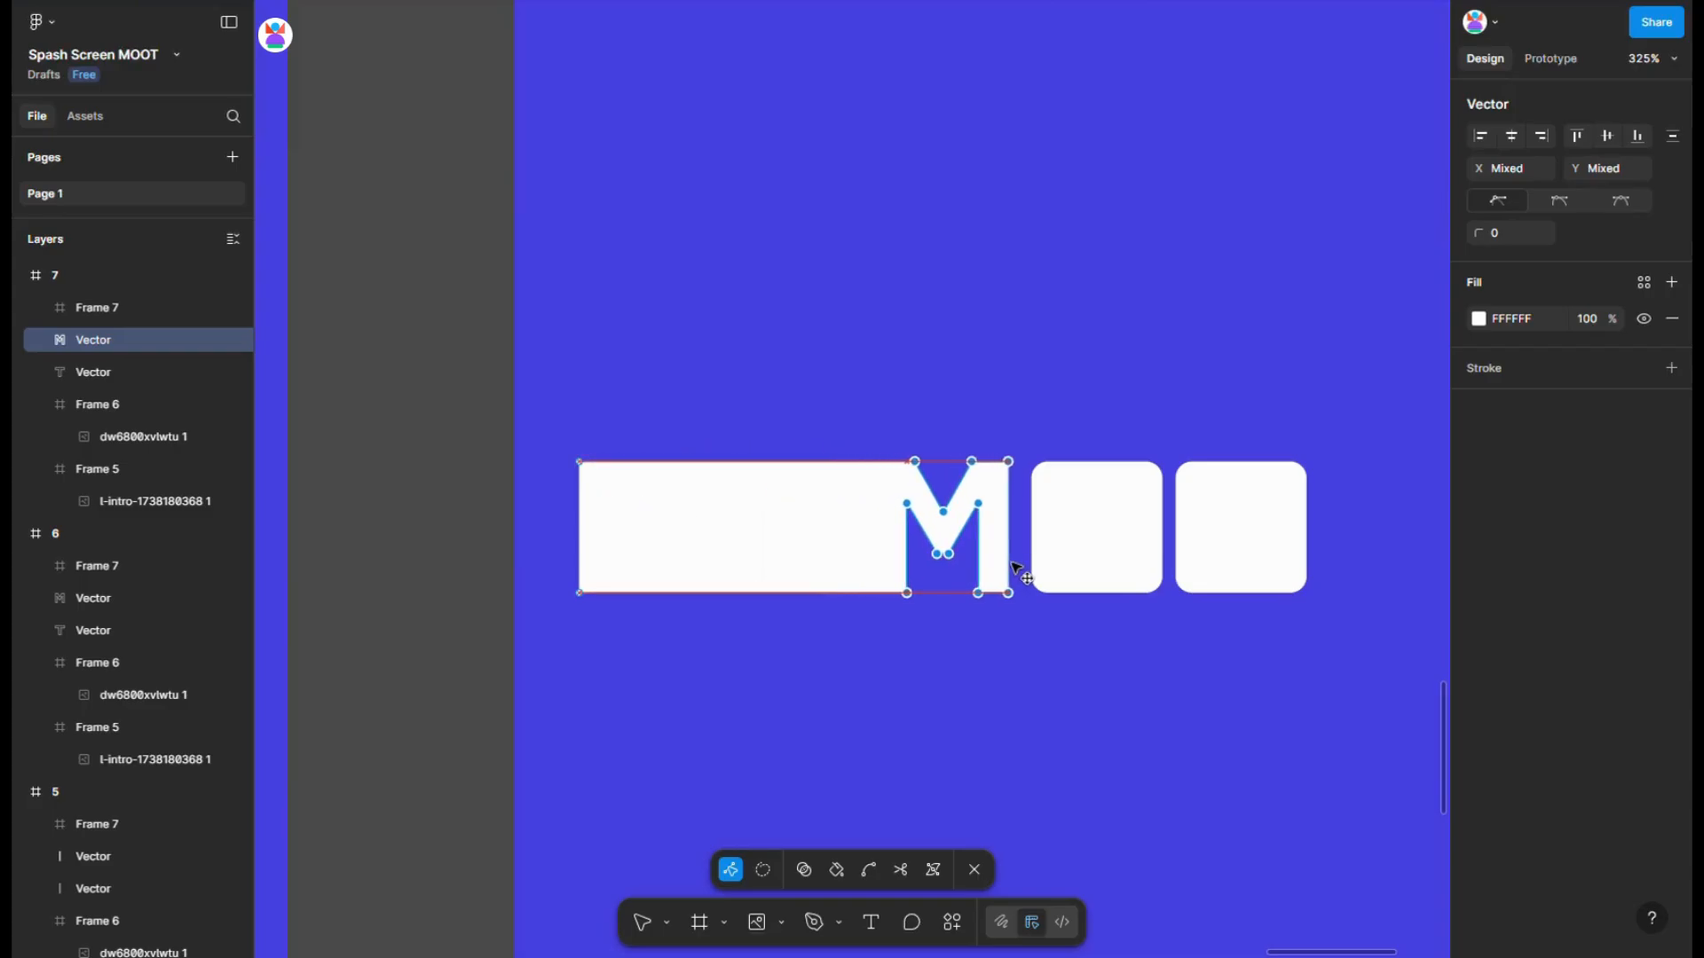
key("Escape")
- Fine-tune the M's stretched points in frame 7 to a total width of 134 px, and finish editing
left_click(990, 669)
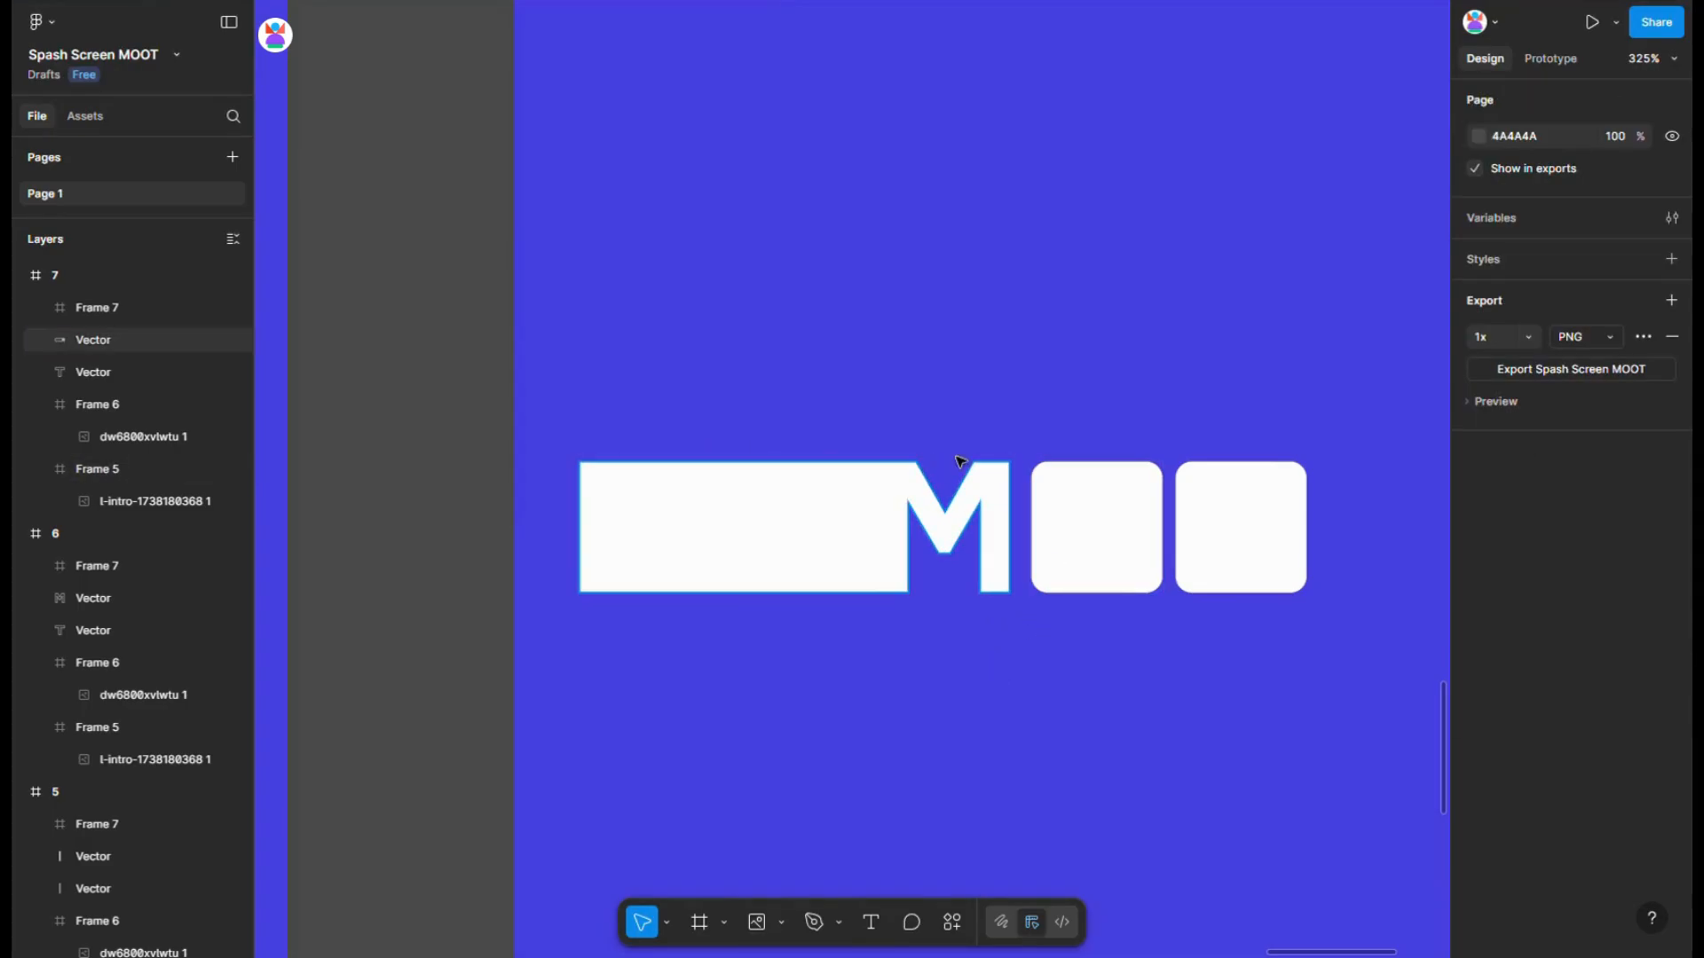
double_click(995, 499)
key("v")
scroll(1038, 536, "up", 5)
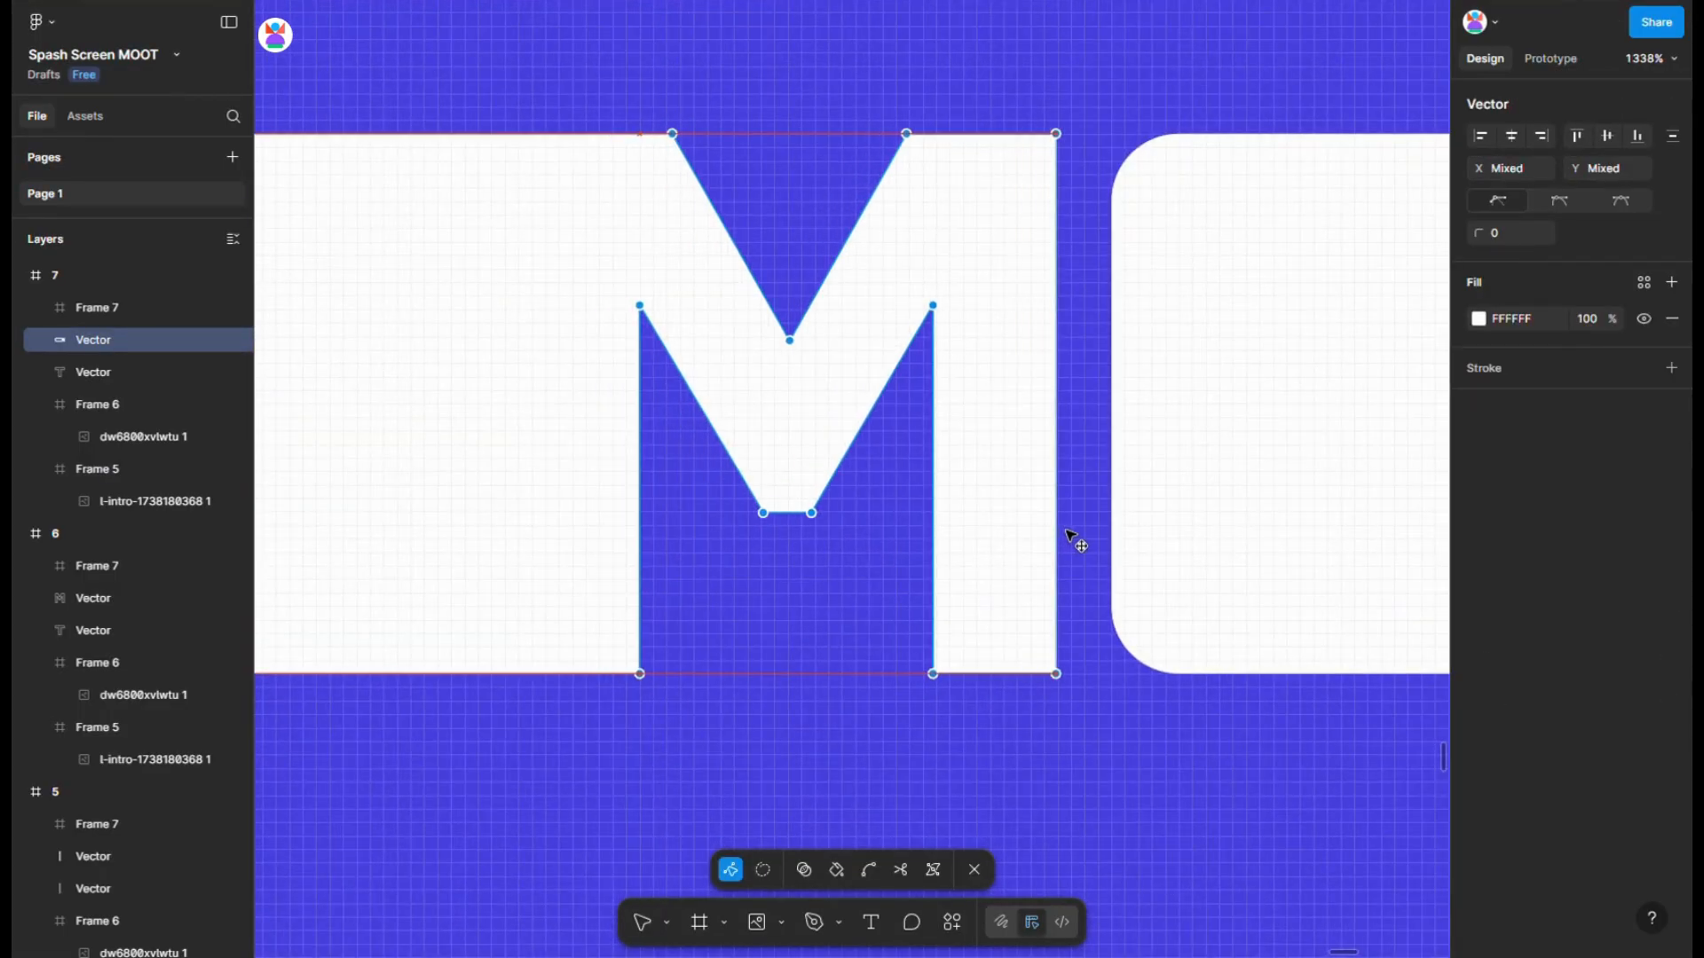
scroll(1077, 540, "down", 10)
key("Escape")
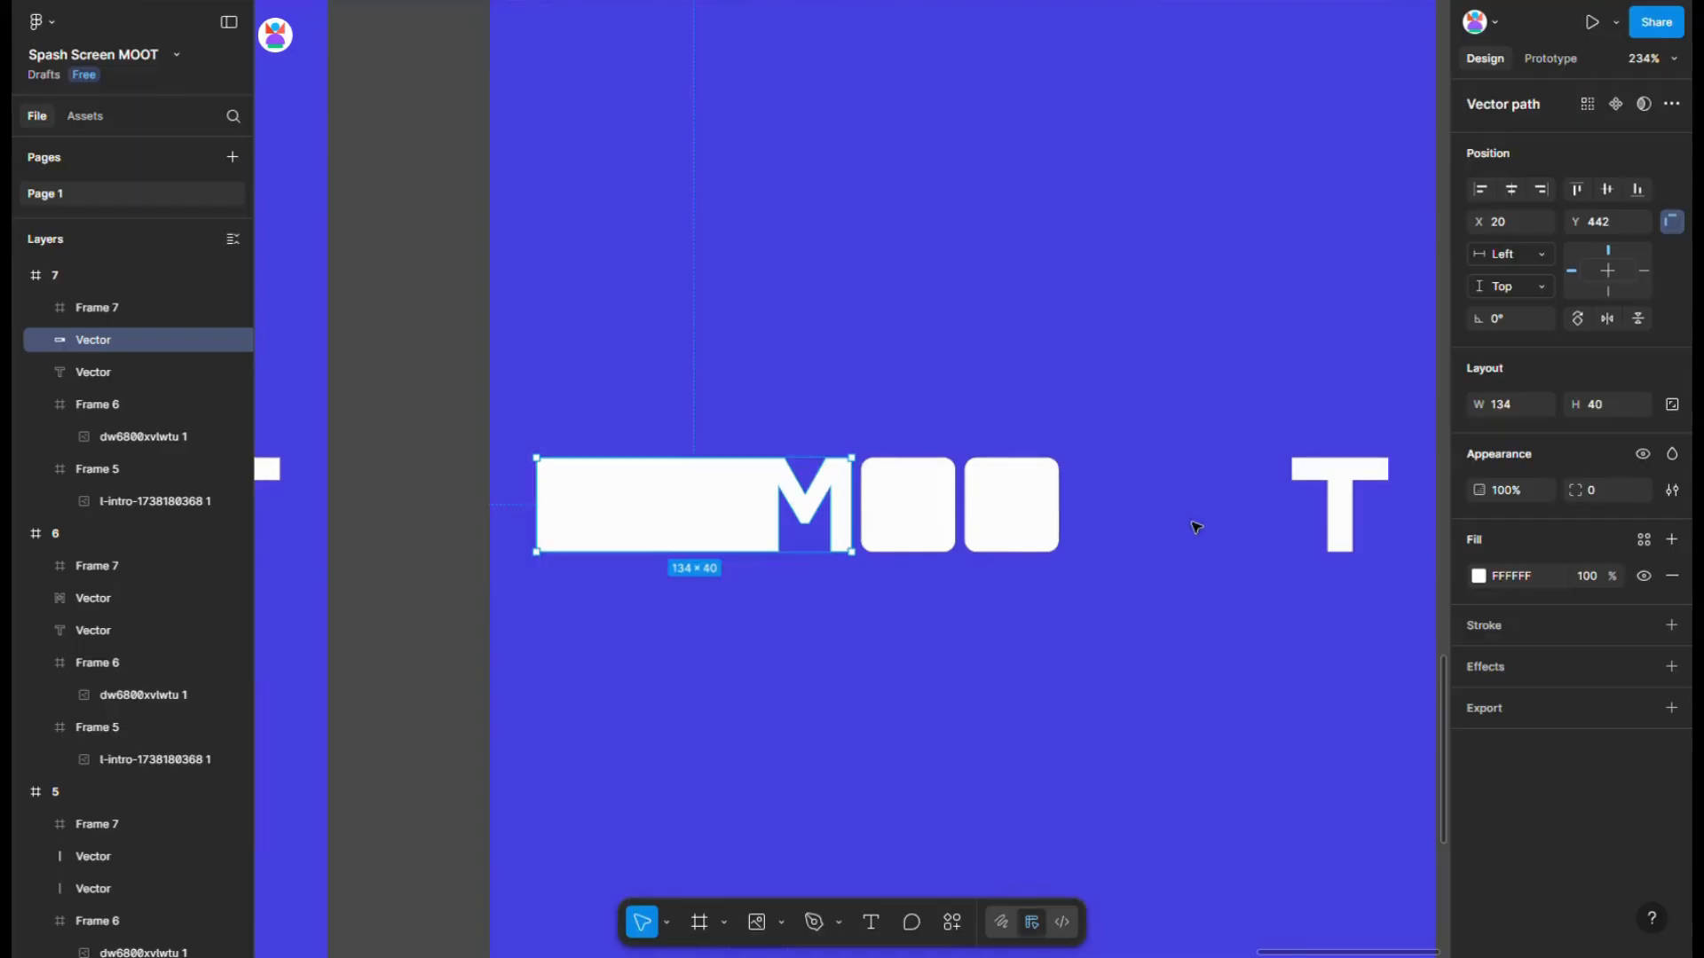
- Edit the T's vector in frame 7, stretching its left-side points left until close beside the second square, and finish editing
double_click(1339, 495)
left_click_drag(1259, 429, 1113, 549)
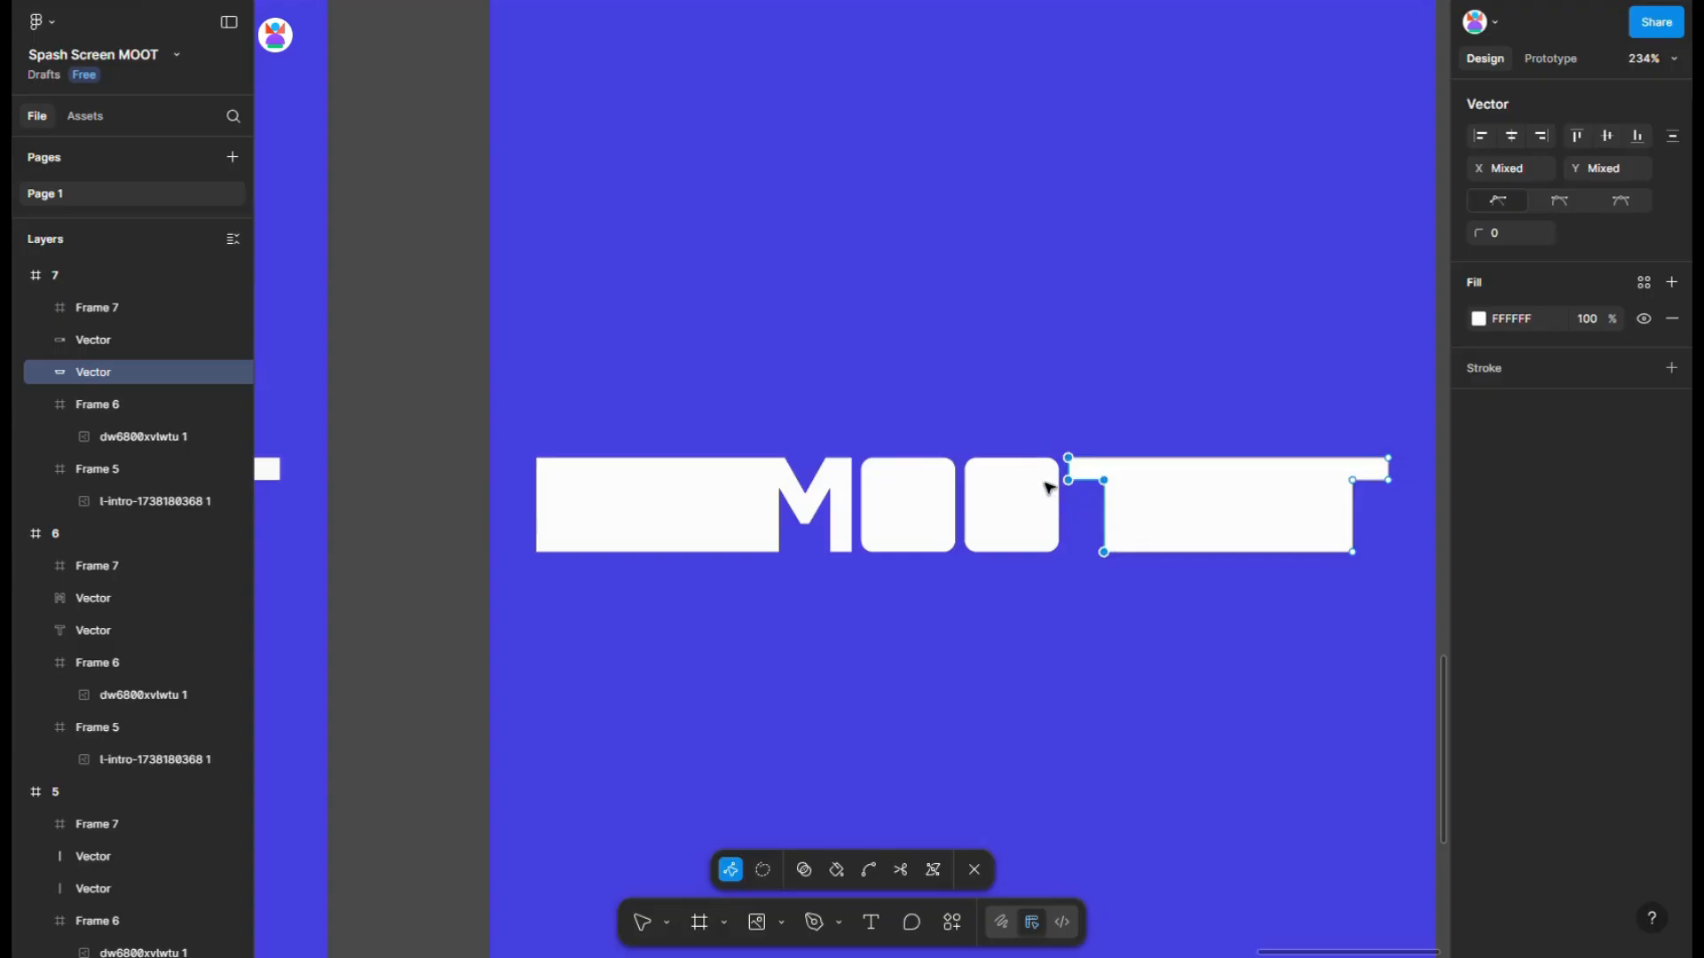
scroll(1049, 488, "up", 8)
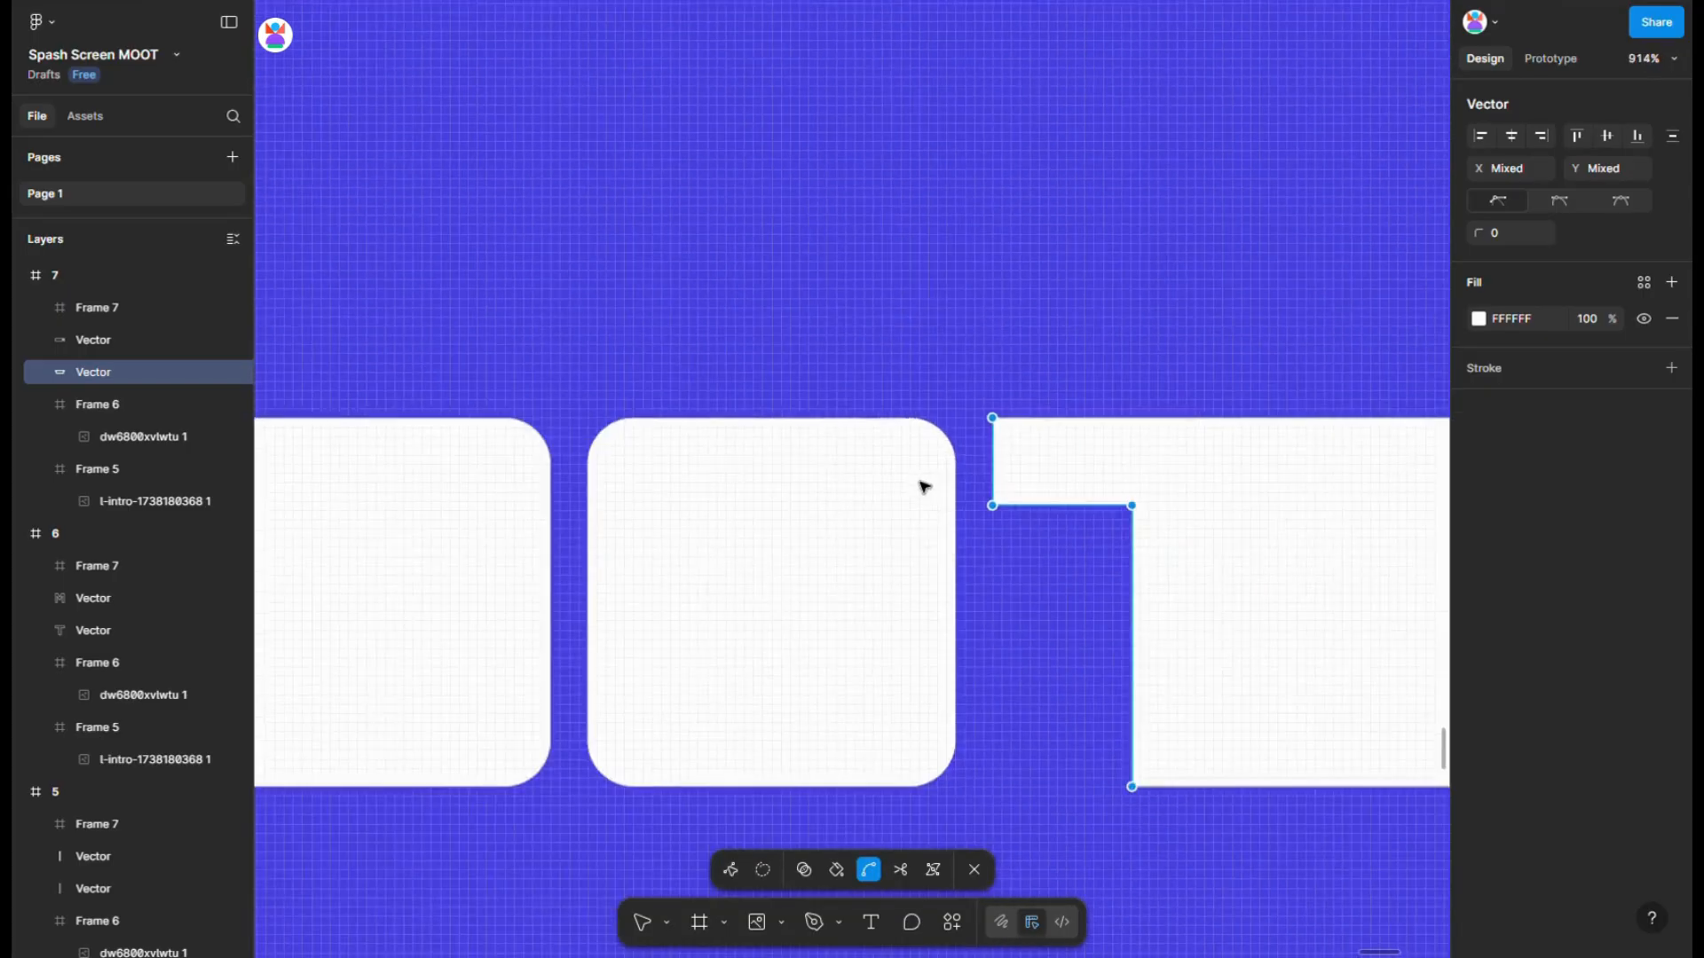
scroll(924, 487, "down", 10)
key("Escape")
left_click(812, 639)
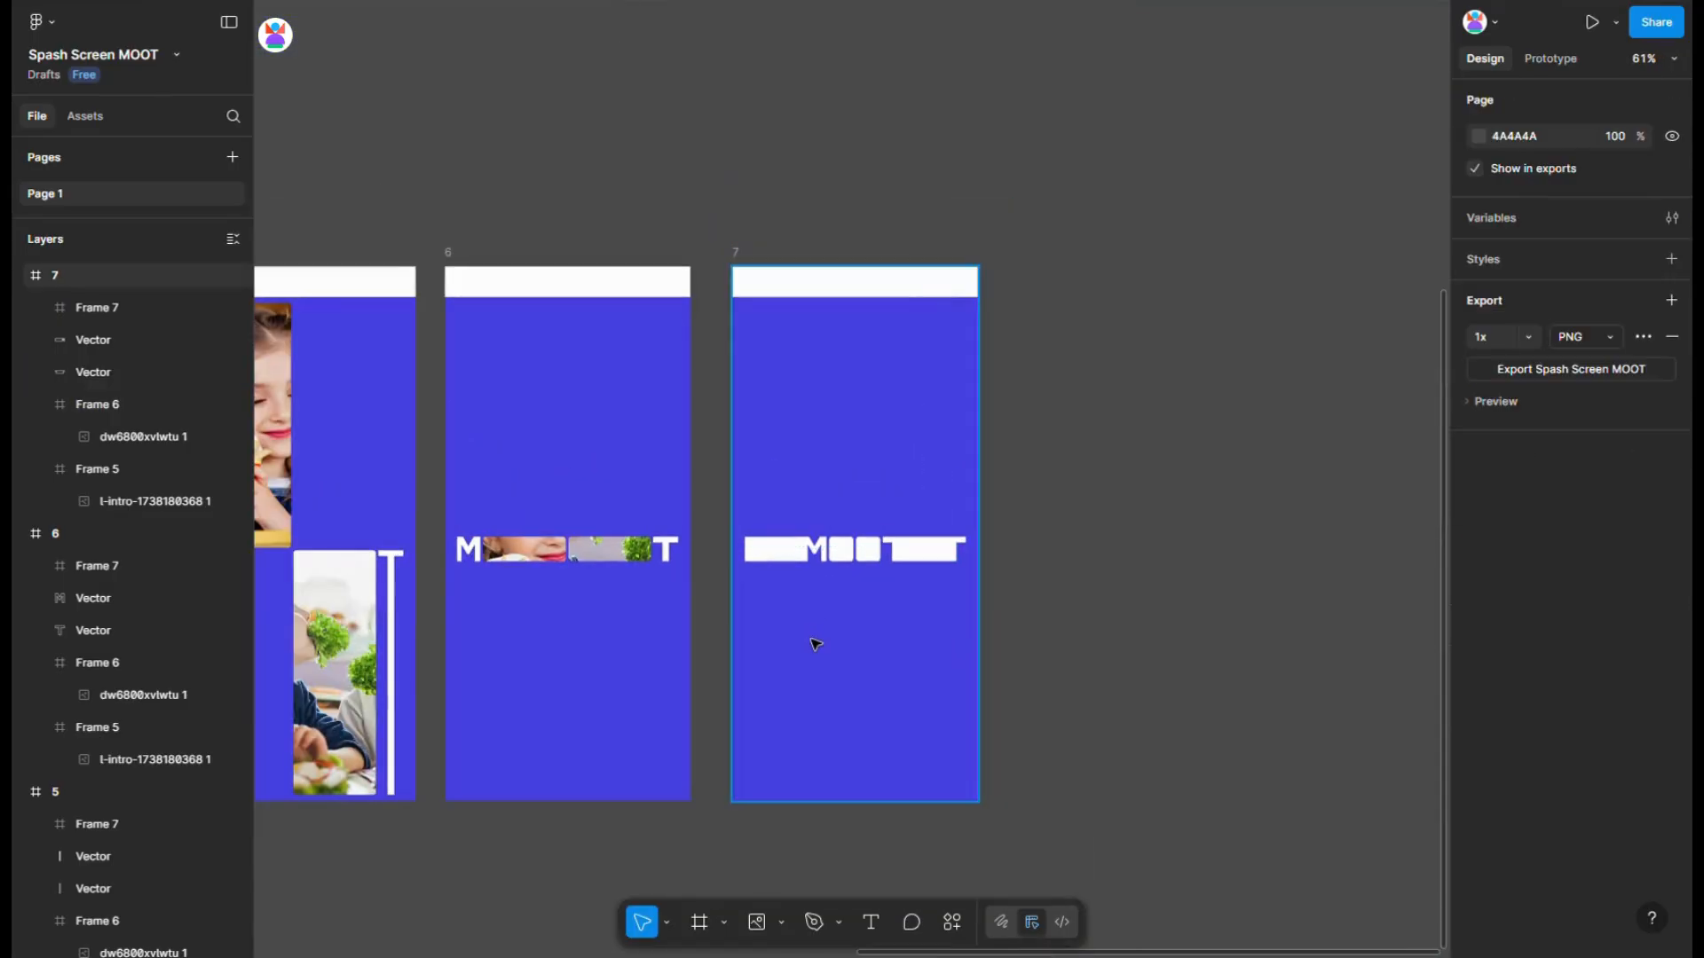
- Duplicate frame 7 as frame 8 and move the M's left-edge points right to restore its regular letter shape
left_click_drag(815, 643, 1076, 628)
scroll(1211, 637, "up", 4)
double_click(913, 487)
left_click_drag(848, 429, 919, 571)
scroll(867, 487, "up", 5)
key("Delete")
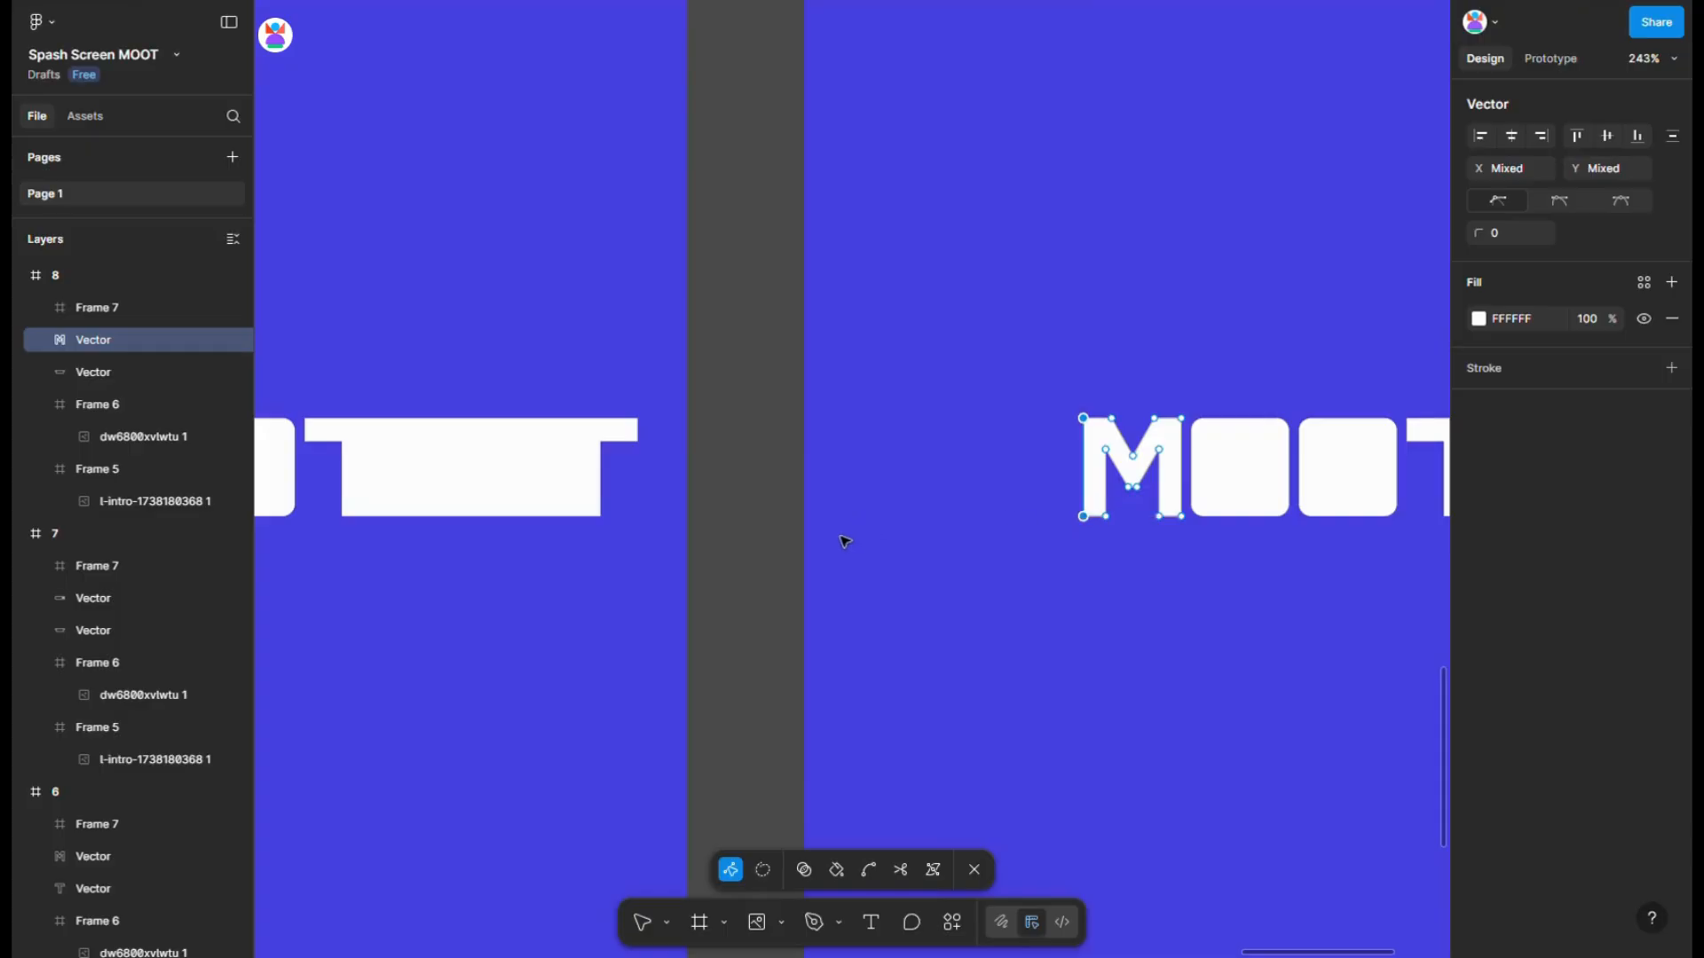
key("Escape")
- Edit the T's vector in frame 8, moving its right-side points left so the letter measures 40 × 40 px
scroll(780, 536, "down", 4)
scroll(1314, 570, "up", 2)
double_click(1159, 479)
left_click_drag(1205, 402, 1302, 592)
scroll(1242, 491, "up", 1)
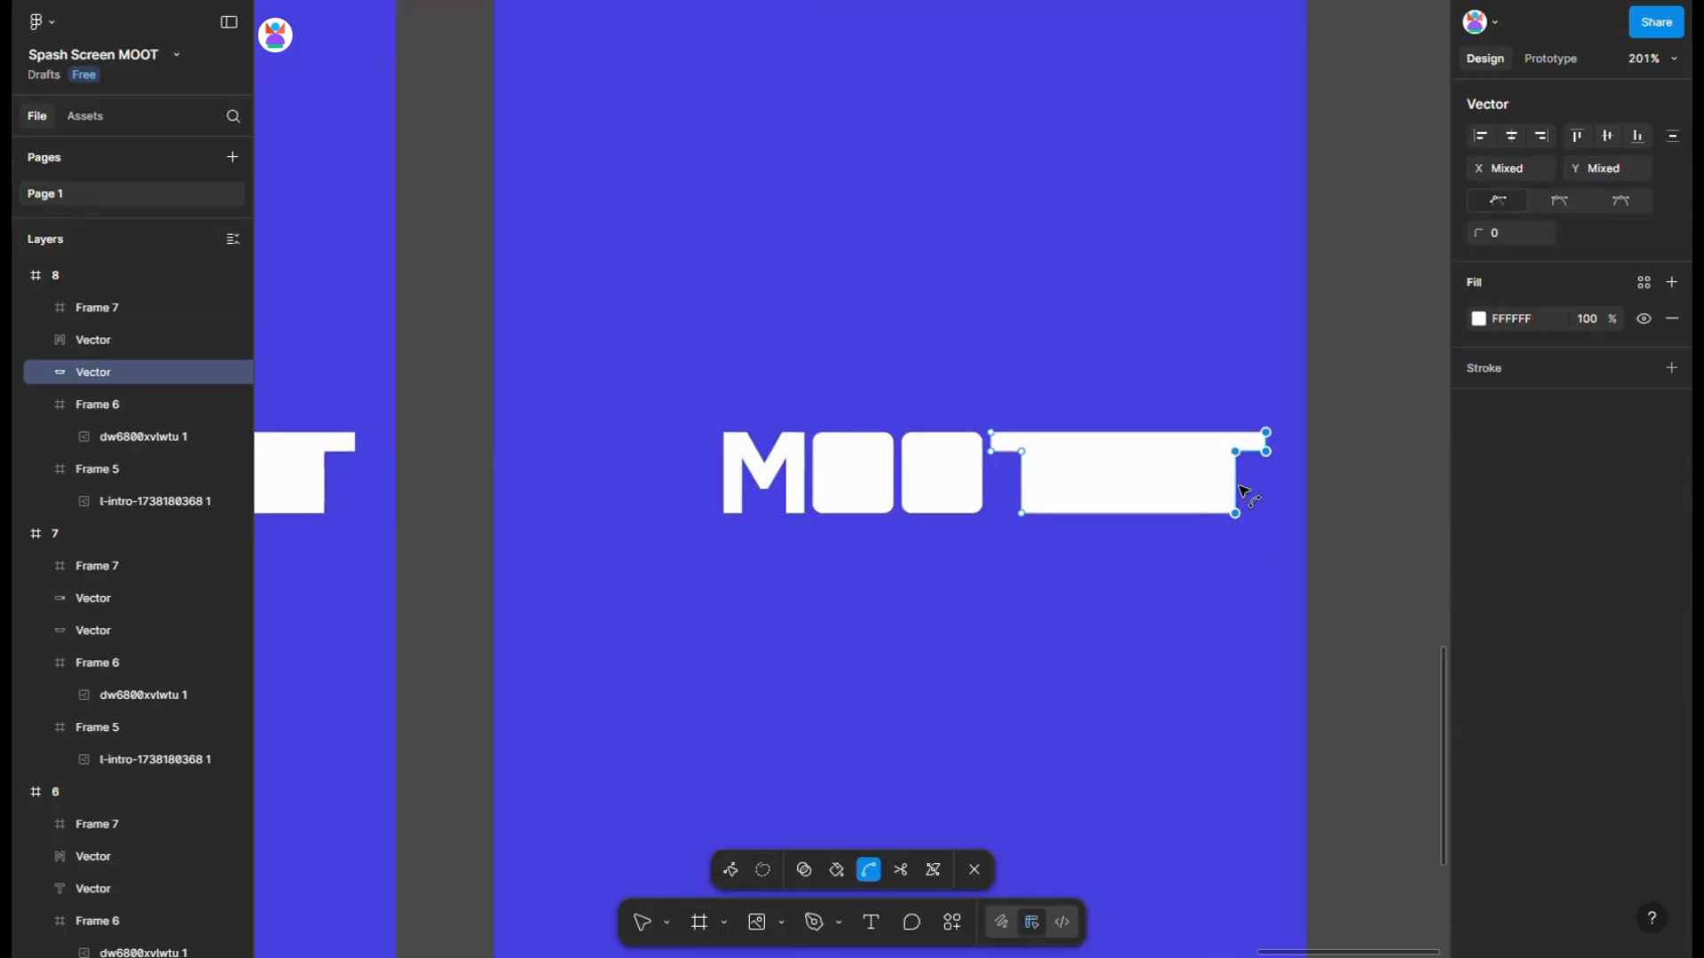
left_click_drag(1242, 490, 1061, 492)
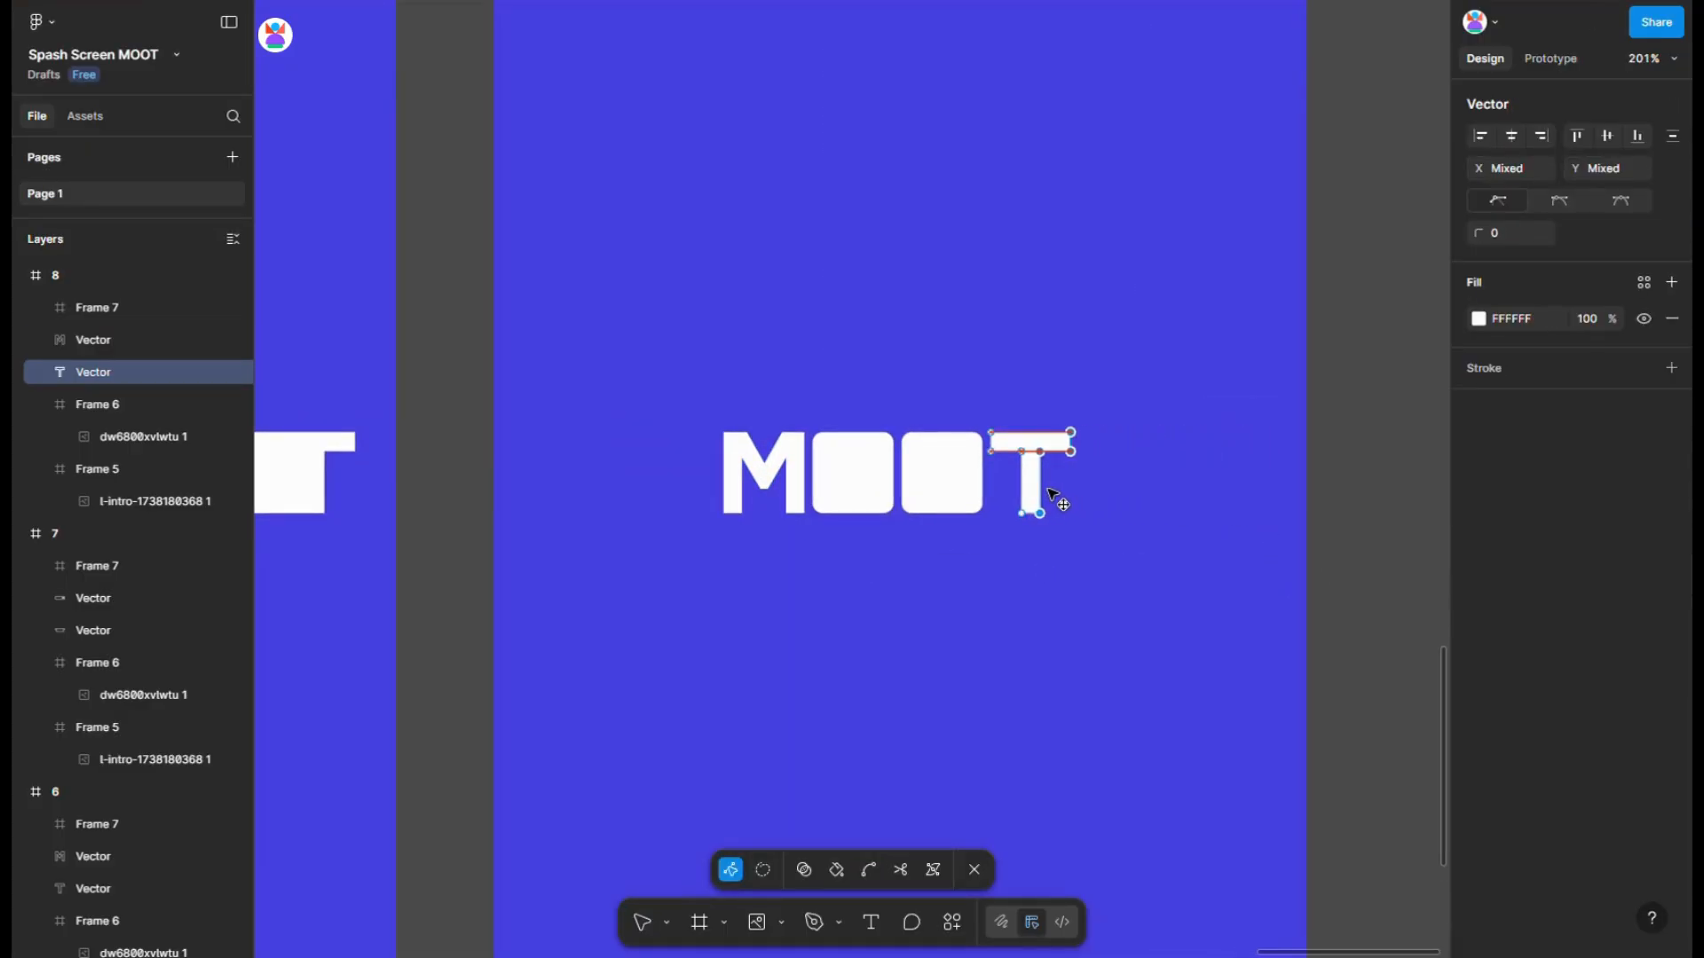
scroll(1139, 590, "down", 6)
key("Escape")
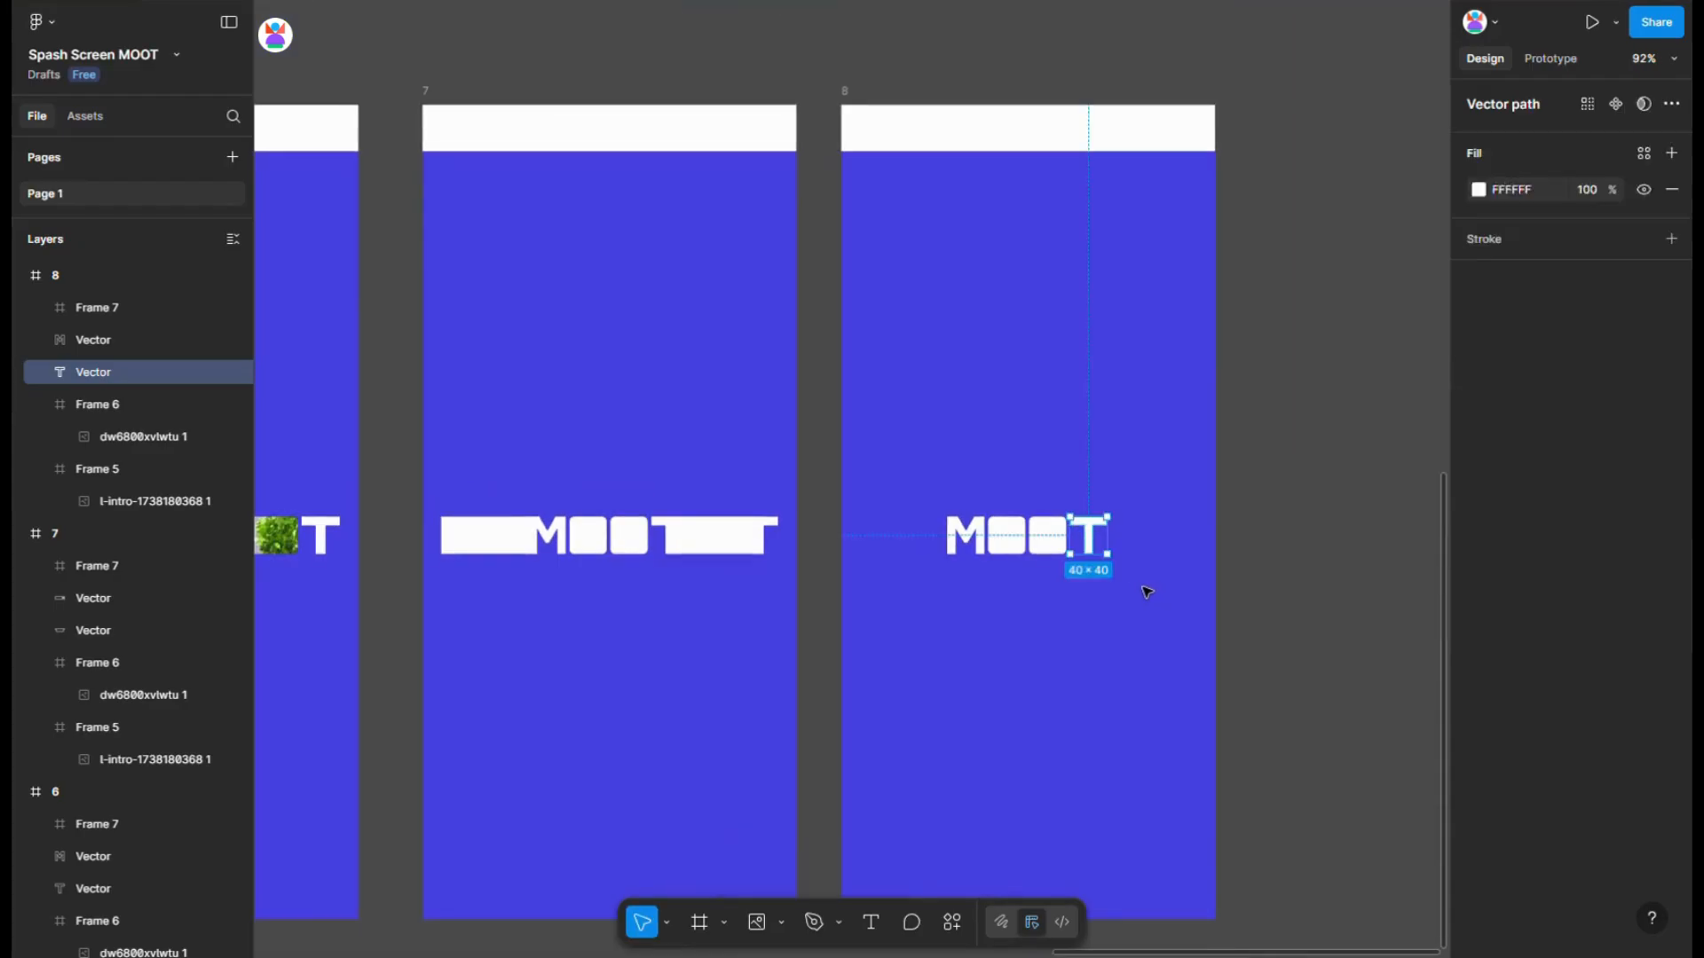
- Delete the white 402 × 50 px bars from the tops of frames 1 to 8
scroll(993, 659, "down", 4)
left_click_drag(528, 362, 1089, 552)
left_click(639, 748)
scroll(568, 733, "up", 2)
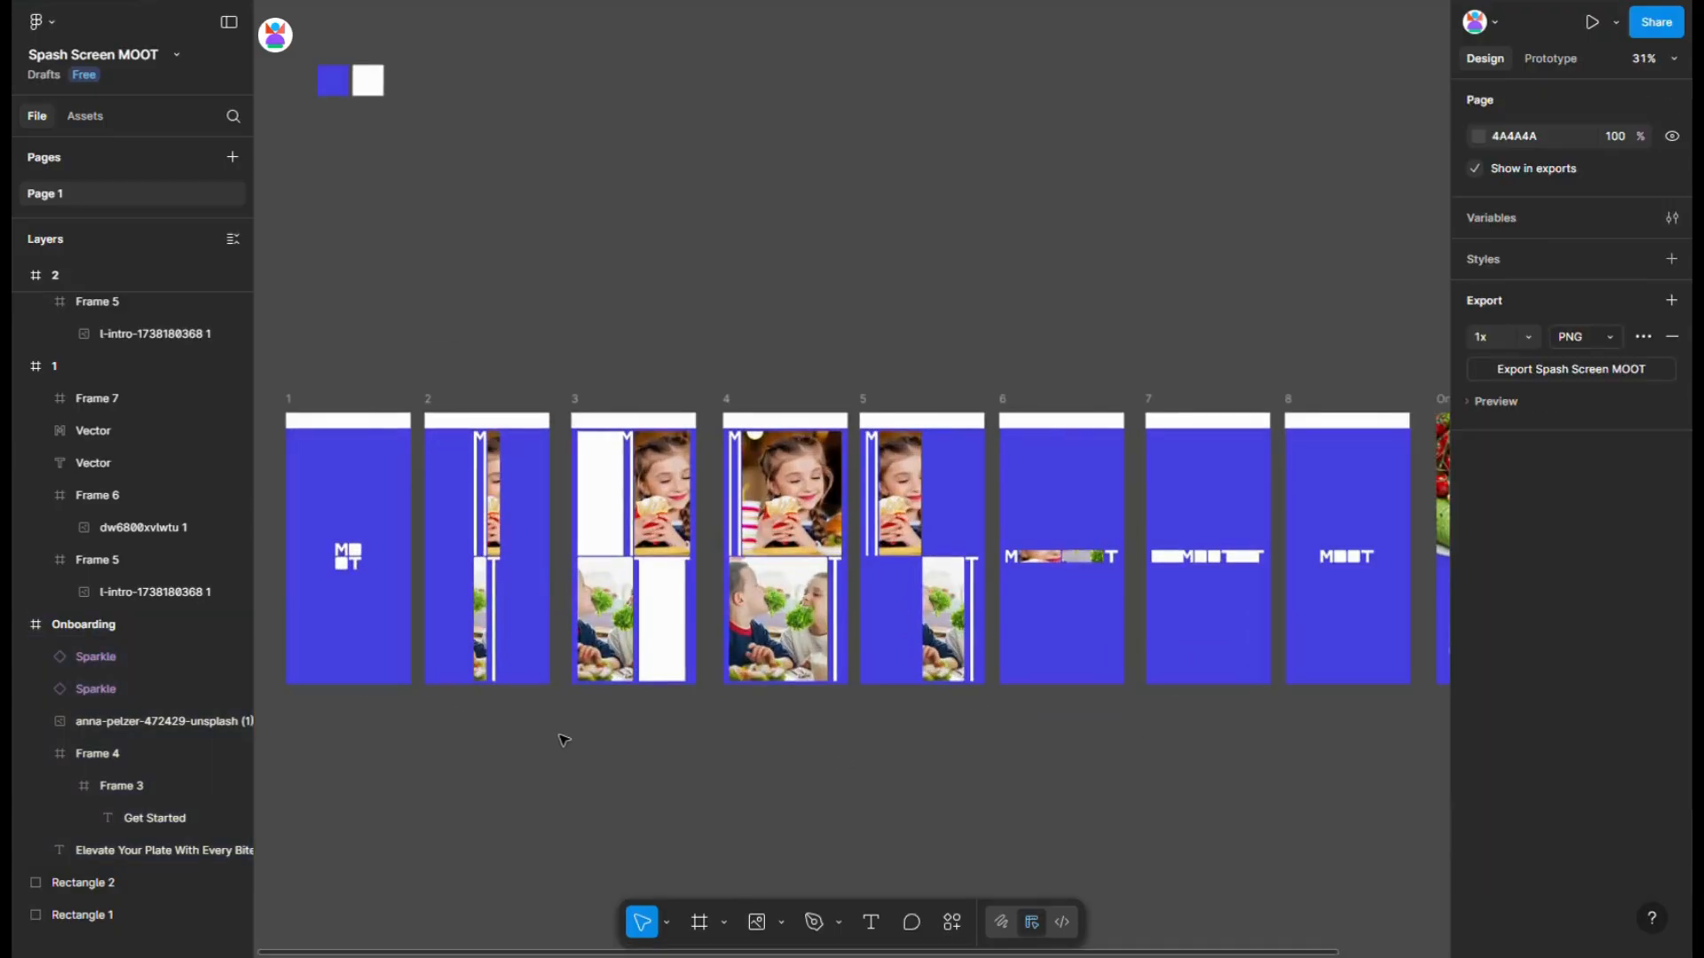
left_click_drag(572, 738, 620, 729)
left_click(400, 415)
left_click(537, 415, "shift")
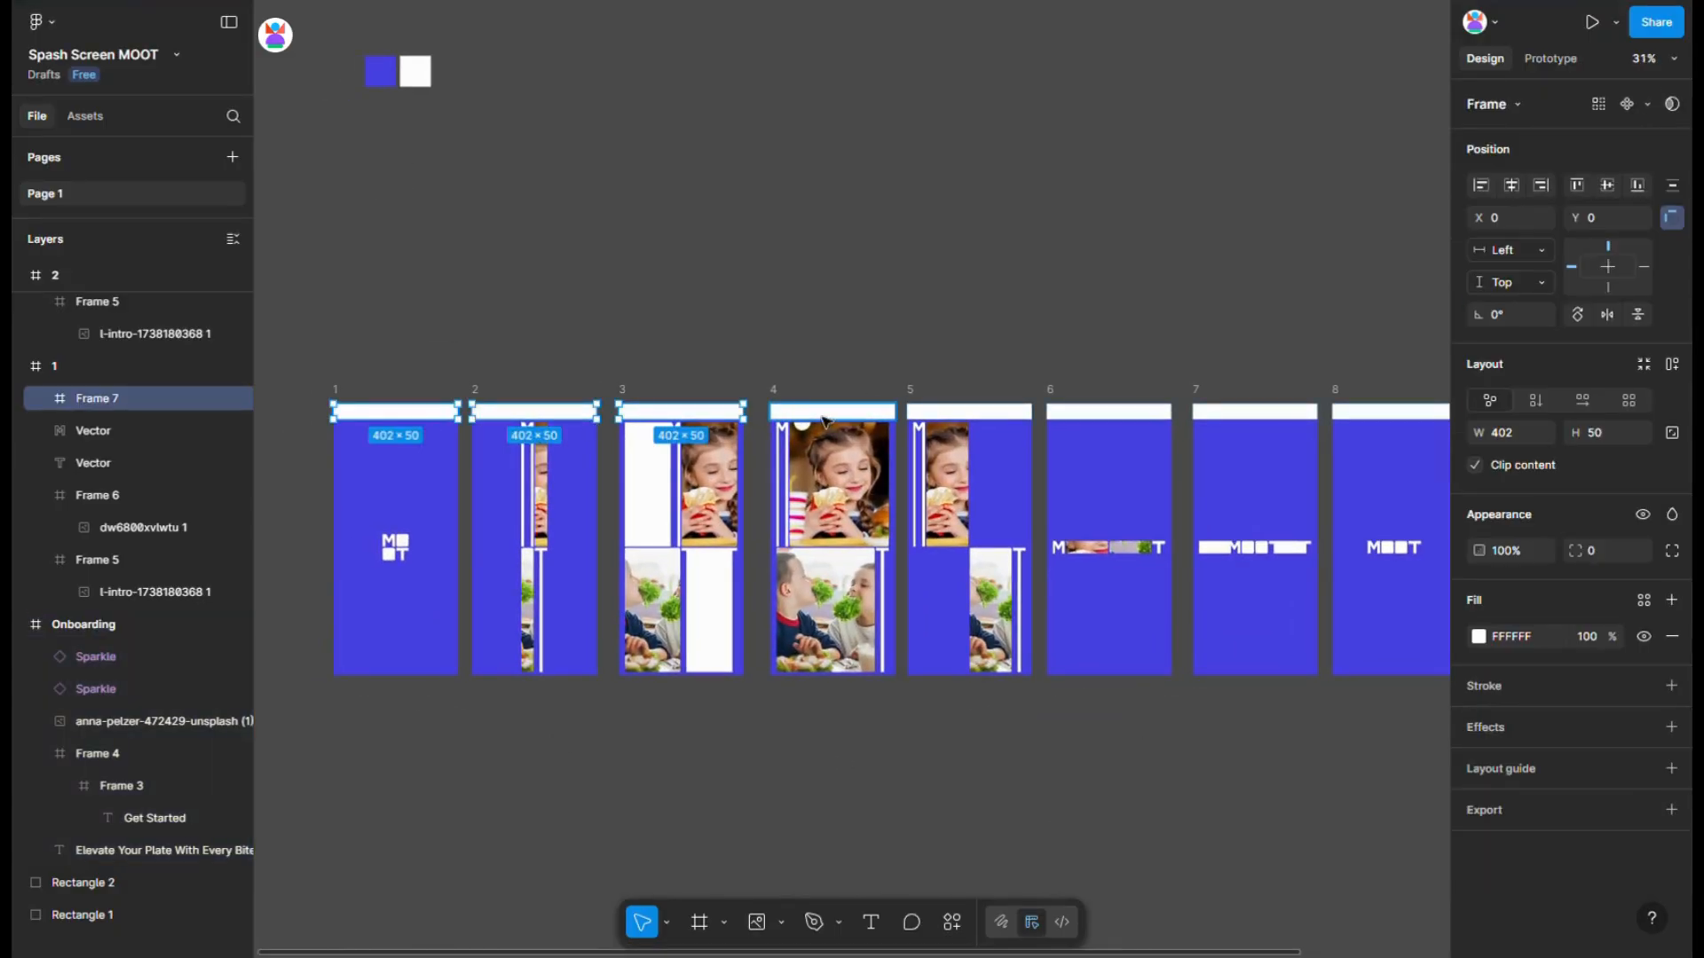
left_click(1256, 423, "shift")
scroll(1256, 423, "down", 1)
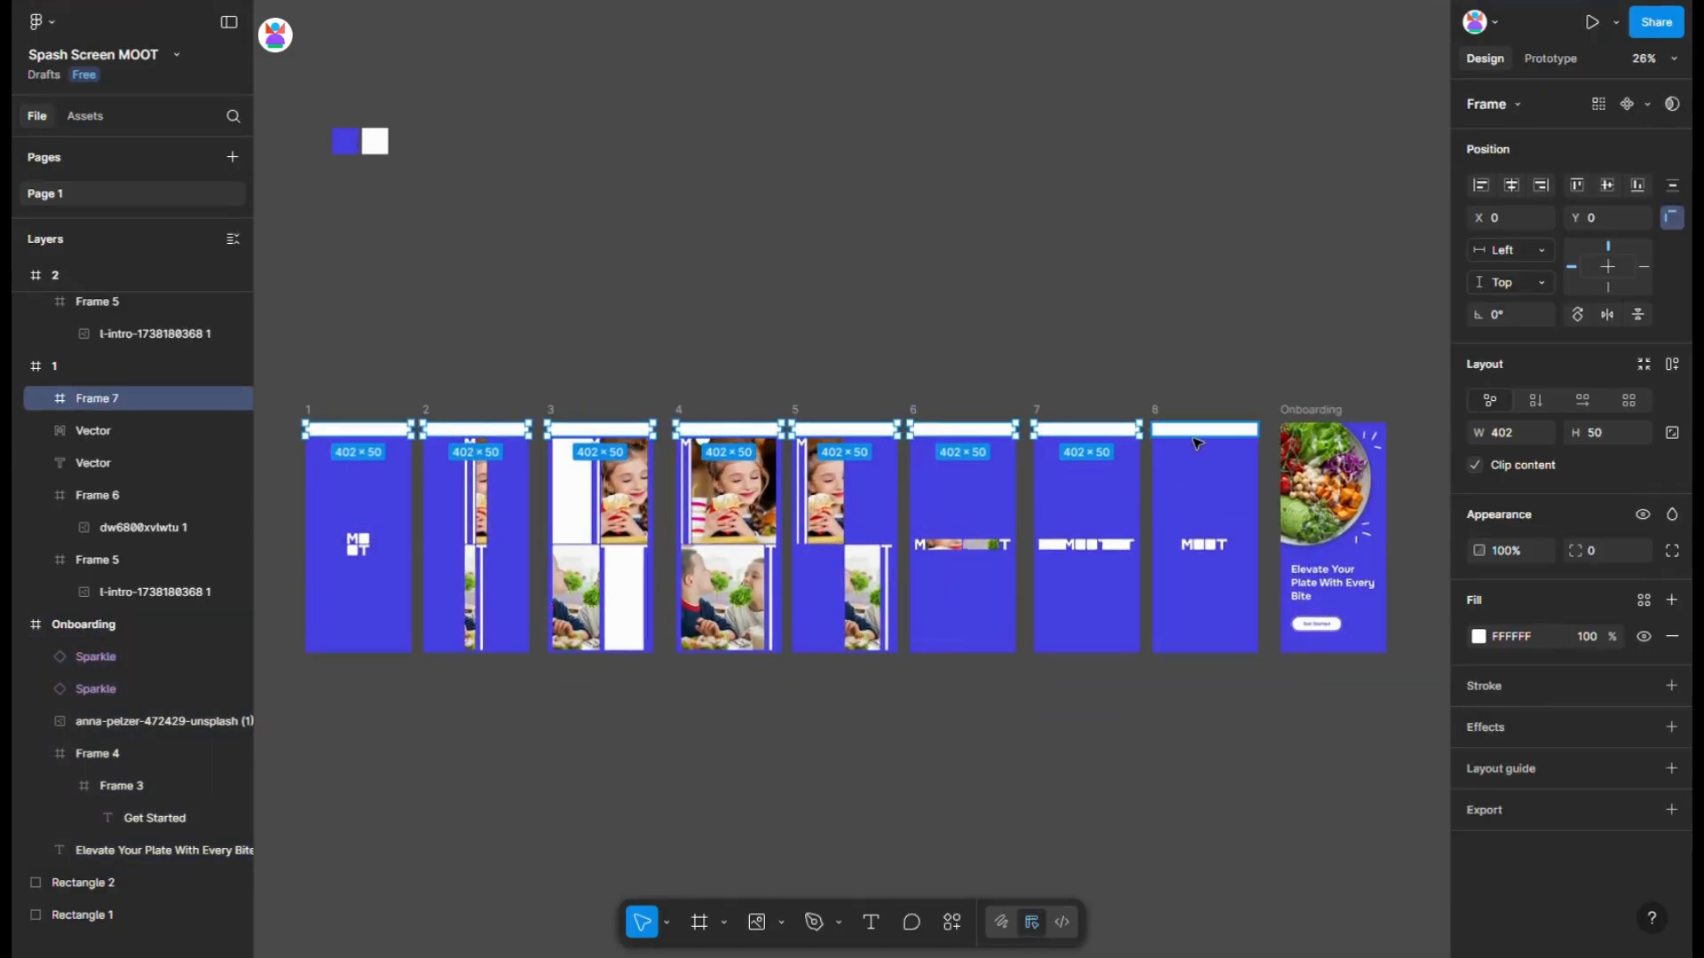
key("Delete")
- Space frames 1 to 8 and the Onboarding frame evenly with a horizontal gap of 100 px
scroll(689, 358, "down", 3)
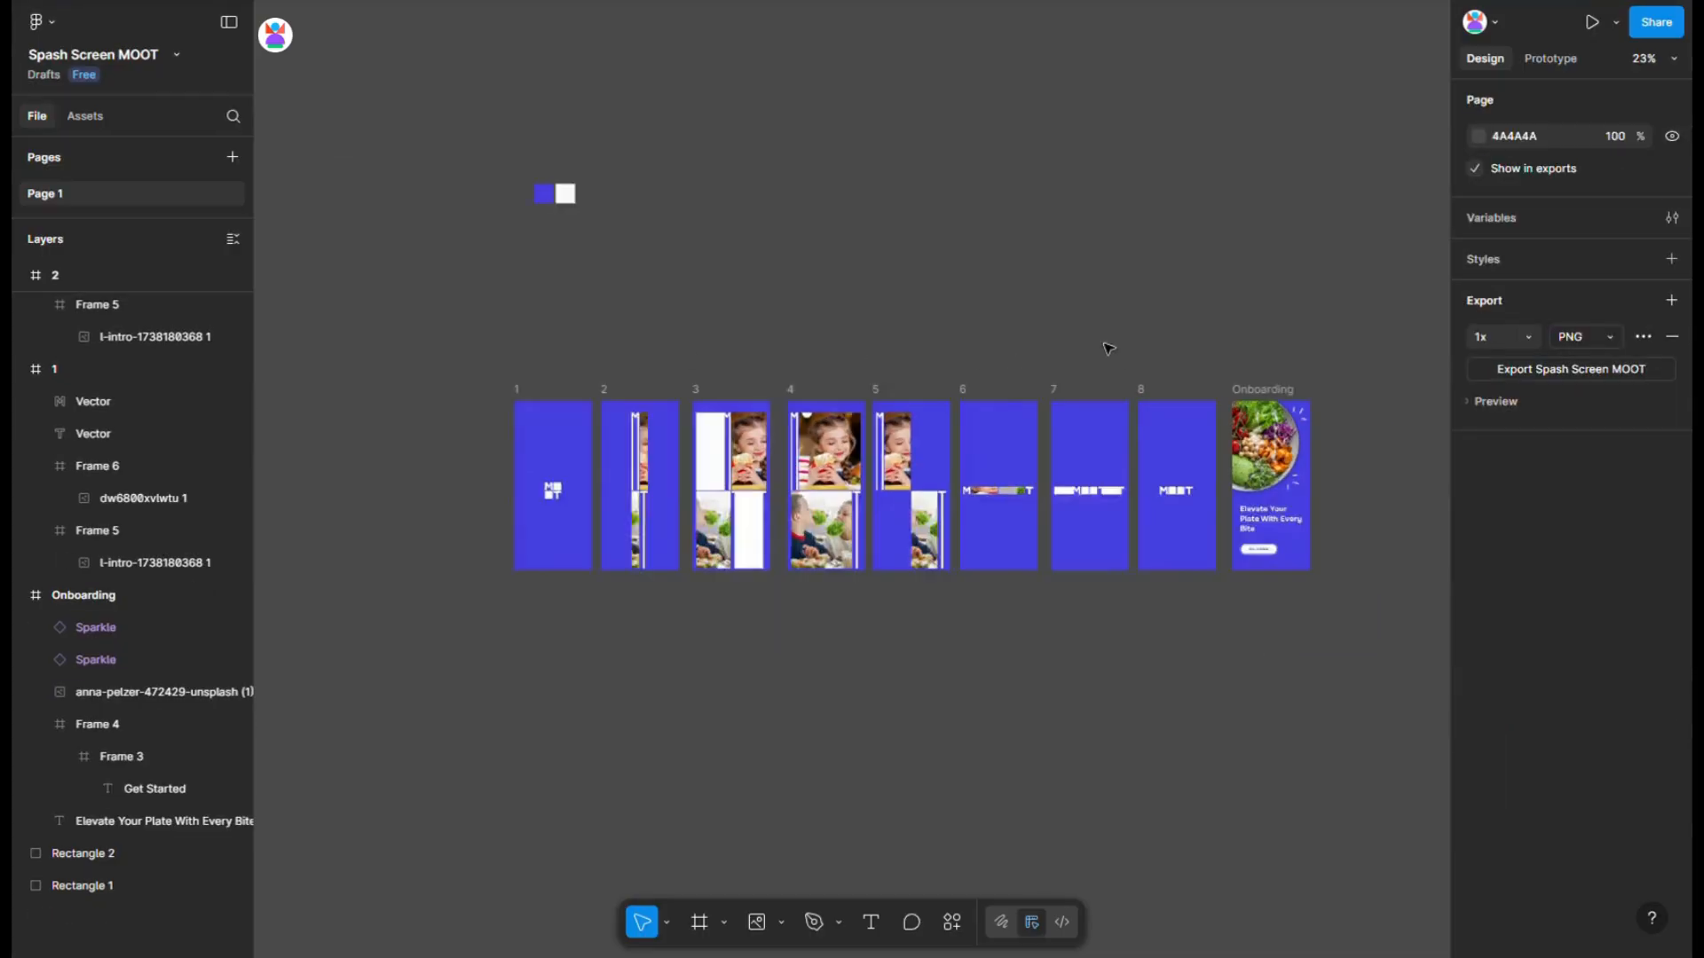
left_click_drag(521, 344, 1322, 646)
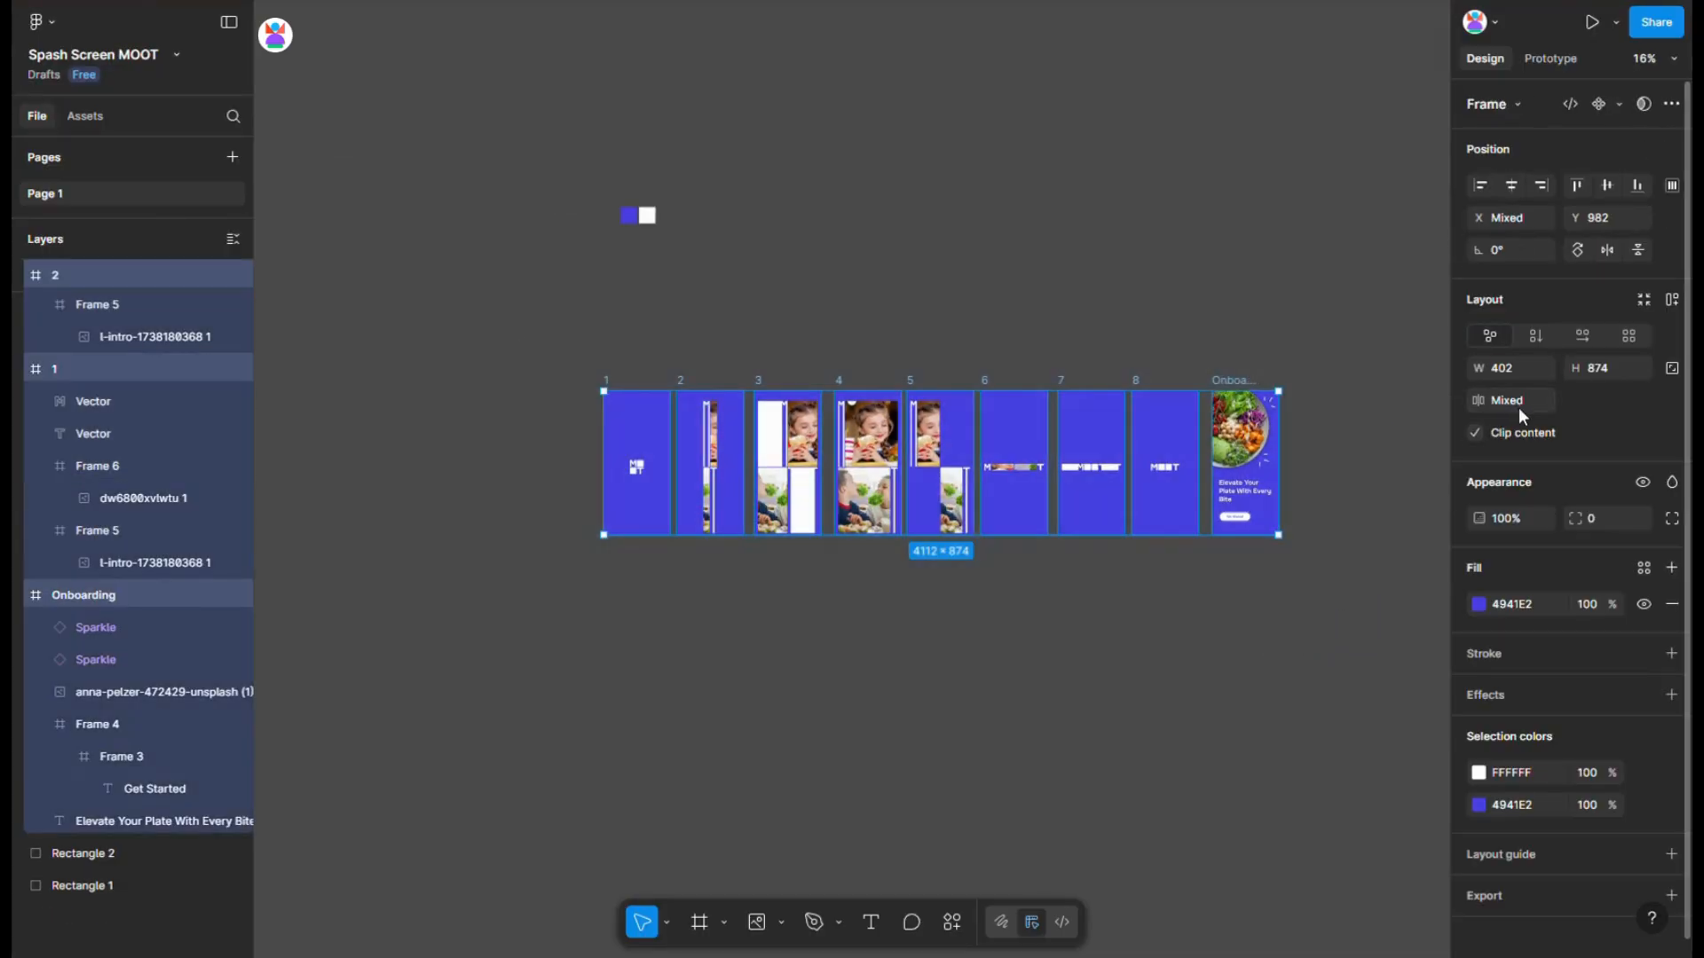
left_click(1475, 428)
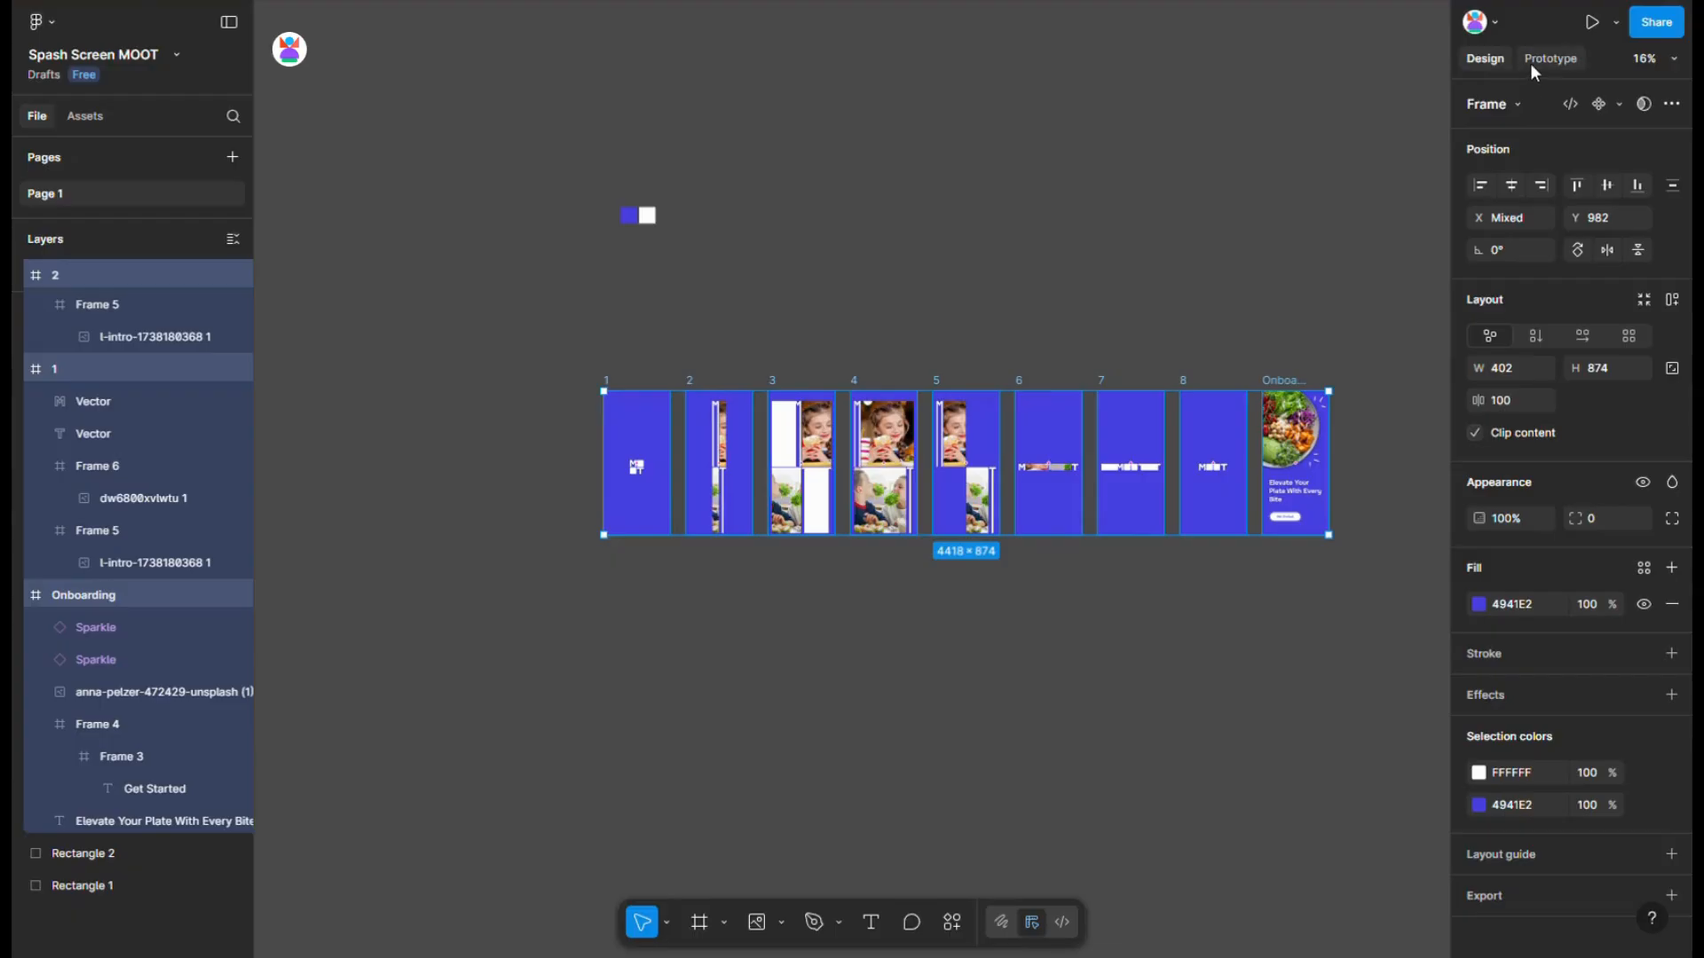
- Create a prototype connection from frame 1 to frame 2
left_click(1548, 59)
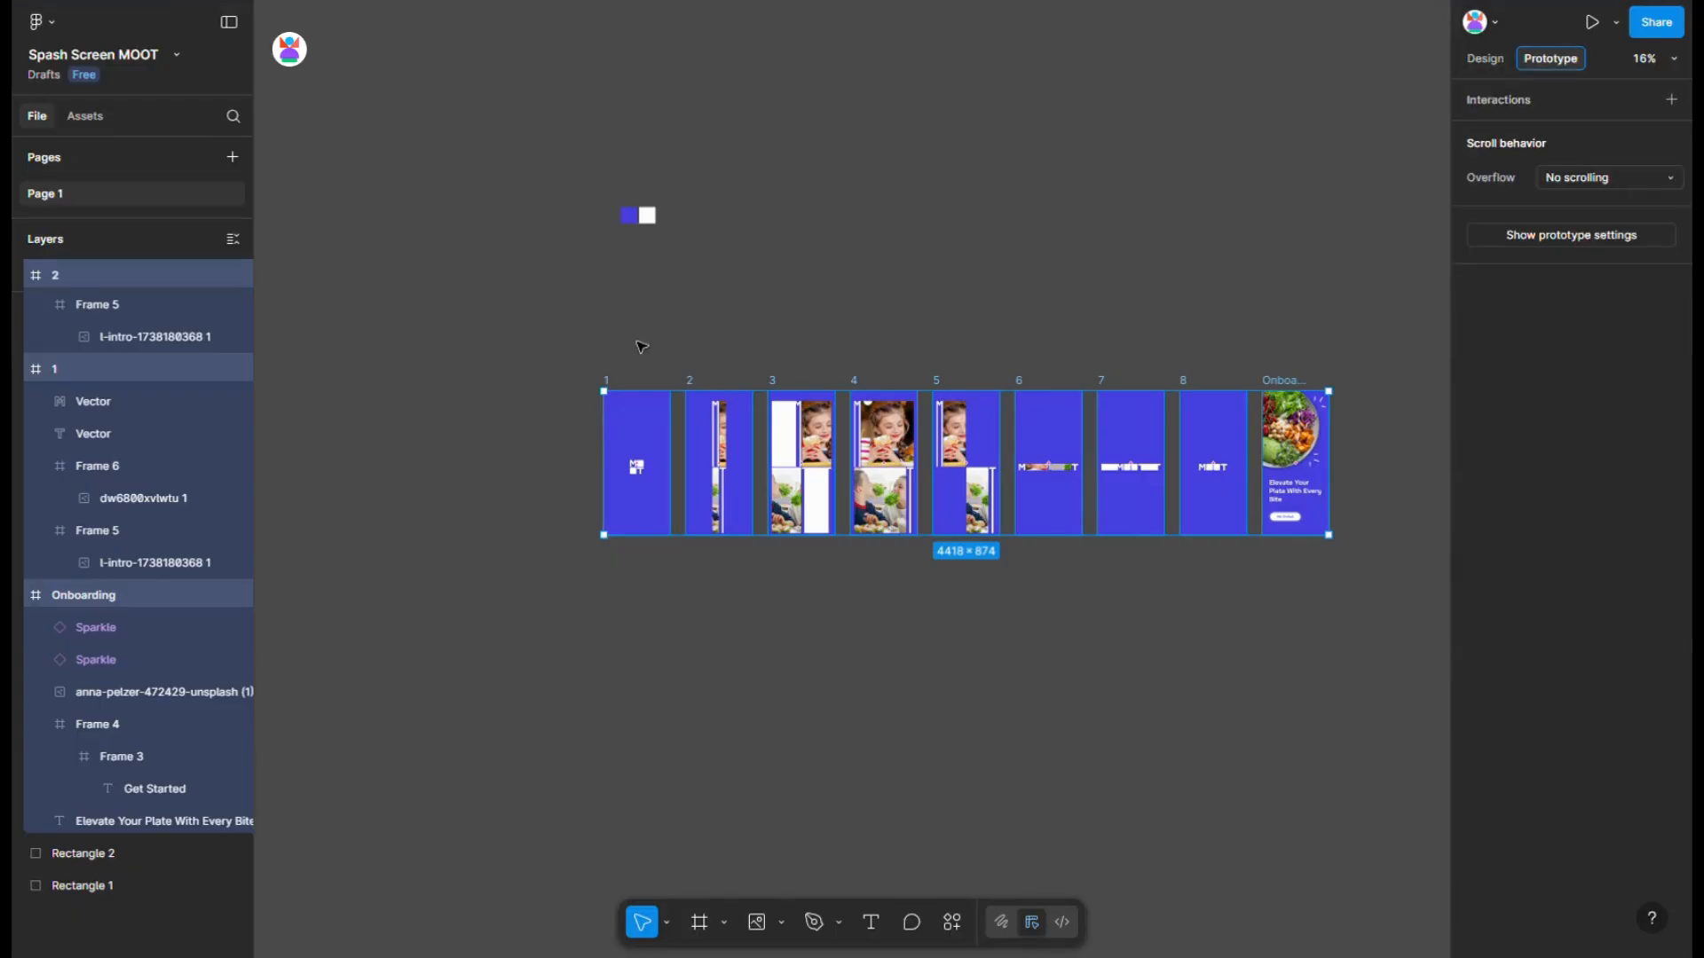
scroll(627, 386, "up", 4)
left_click(590, 427)
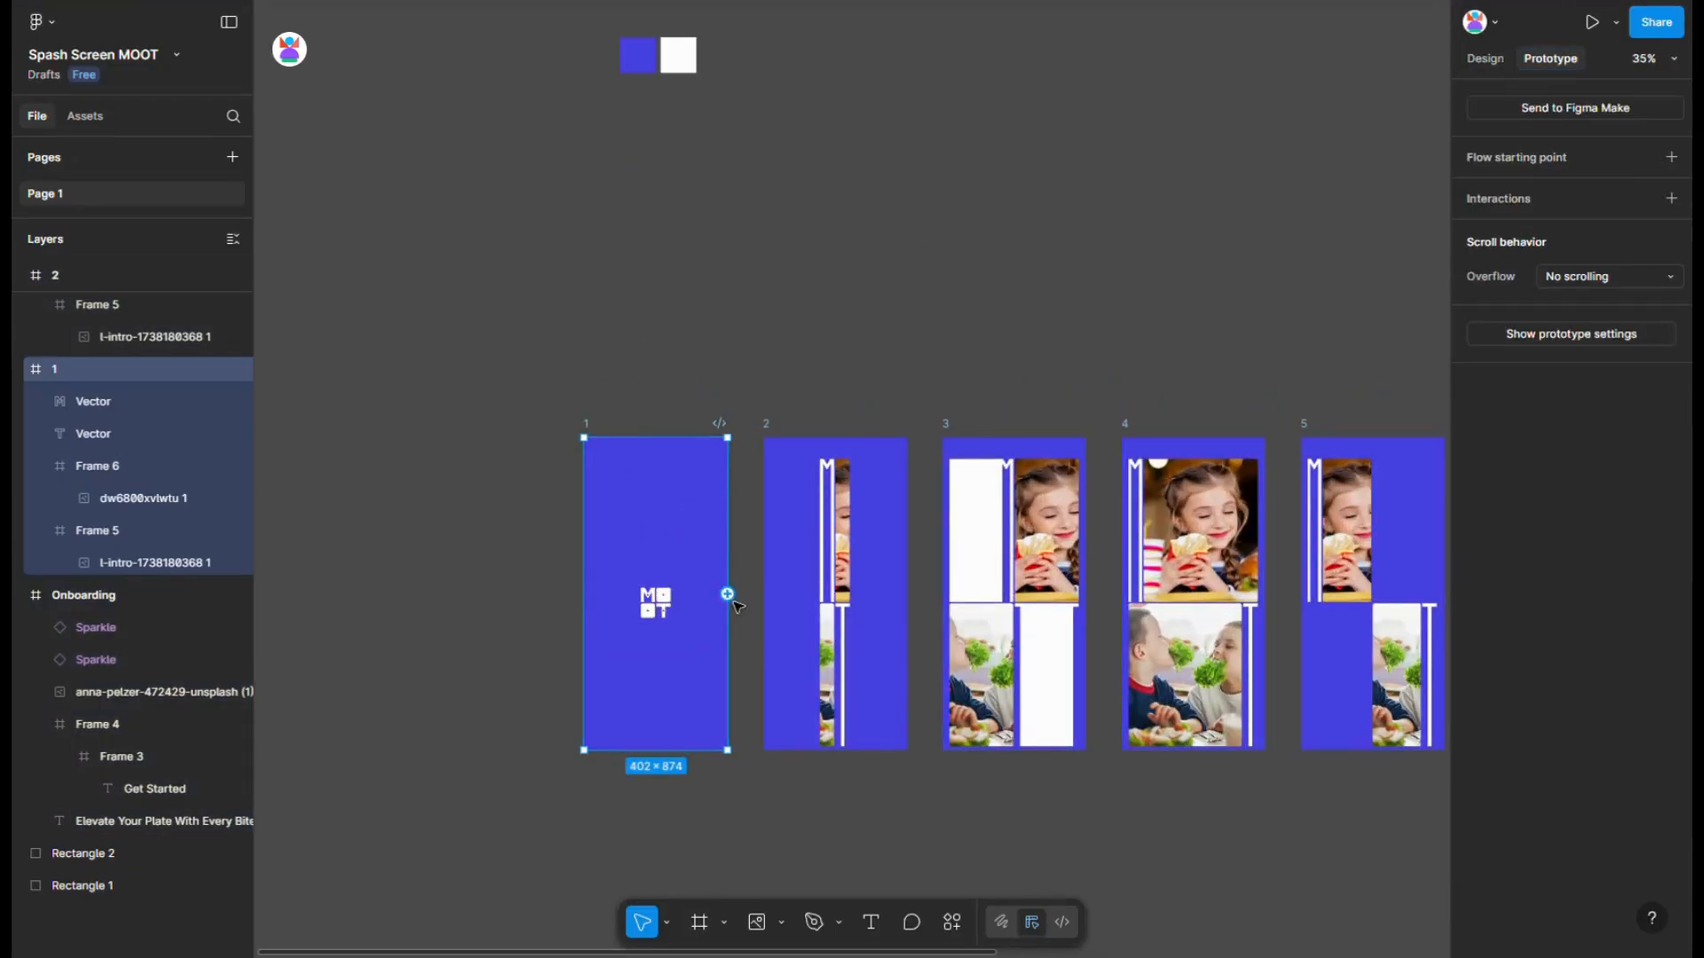
left_click_drag(727, 594, 786, 624)
scroll(834, 657, "down", 5)
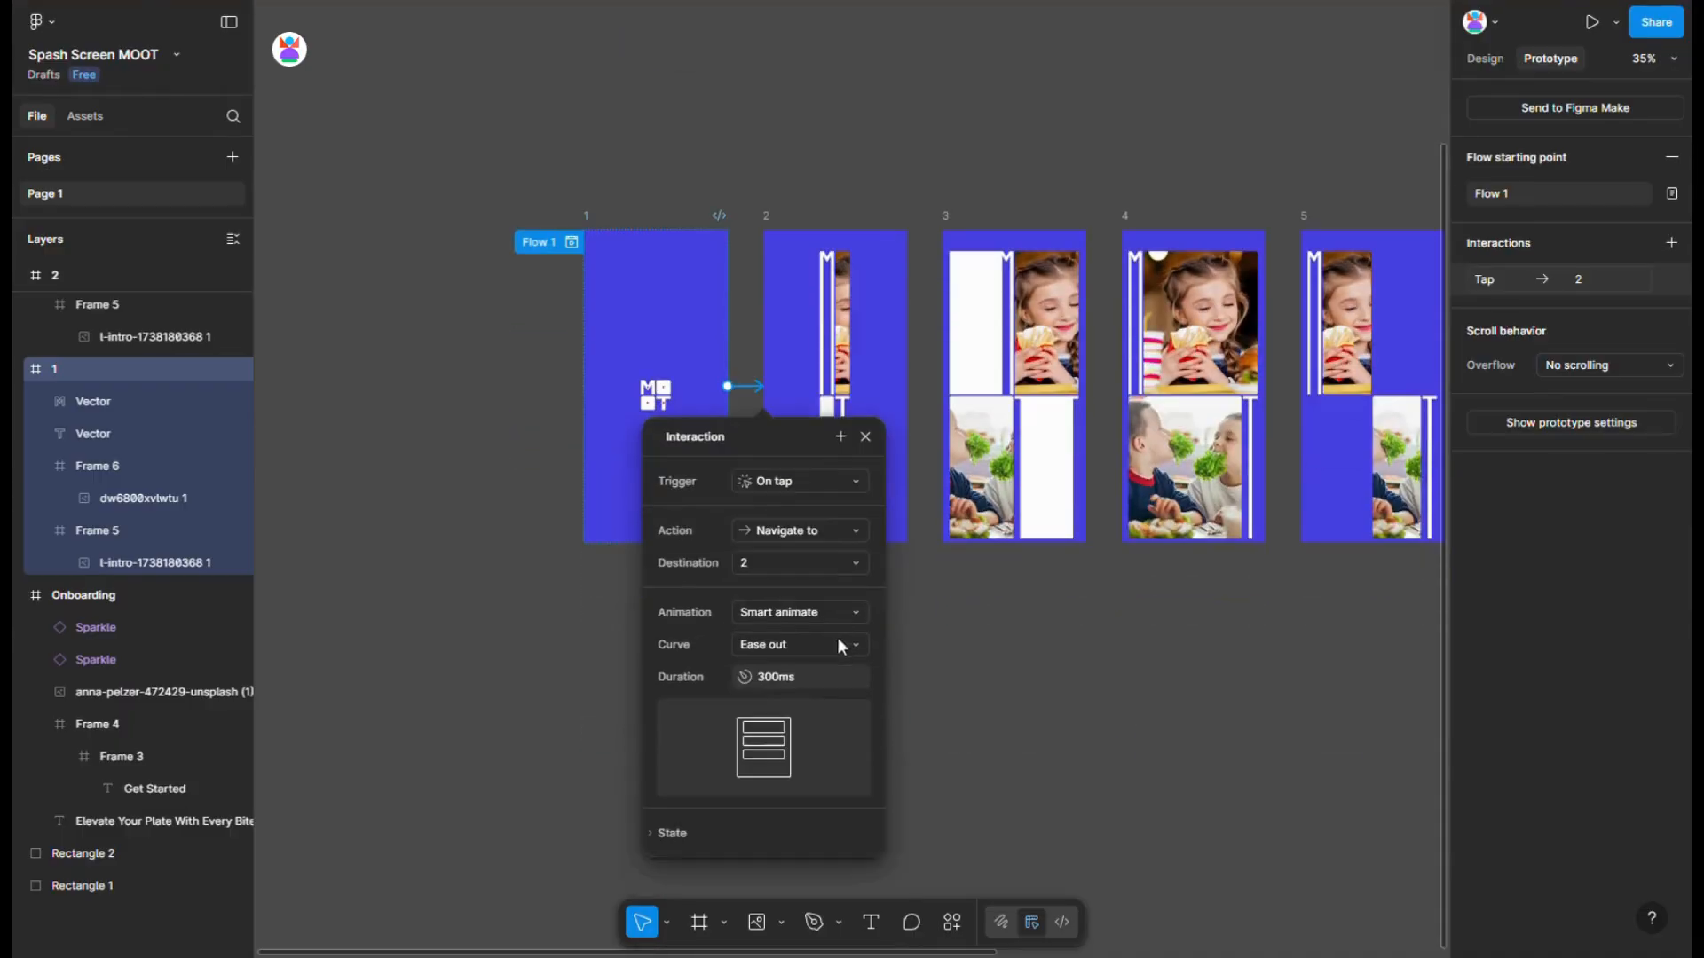
- Set the frame 1 to frame 2 interaction to trigger After delay, with a Custom spring curve and a 700 ms duration
left_click(806, 484)
left_click(840, 724)
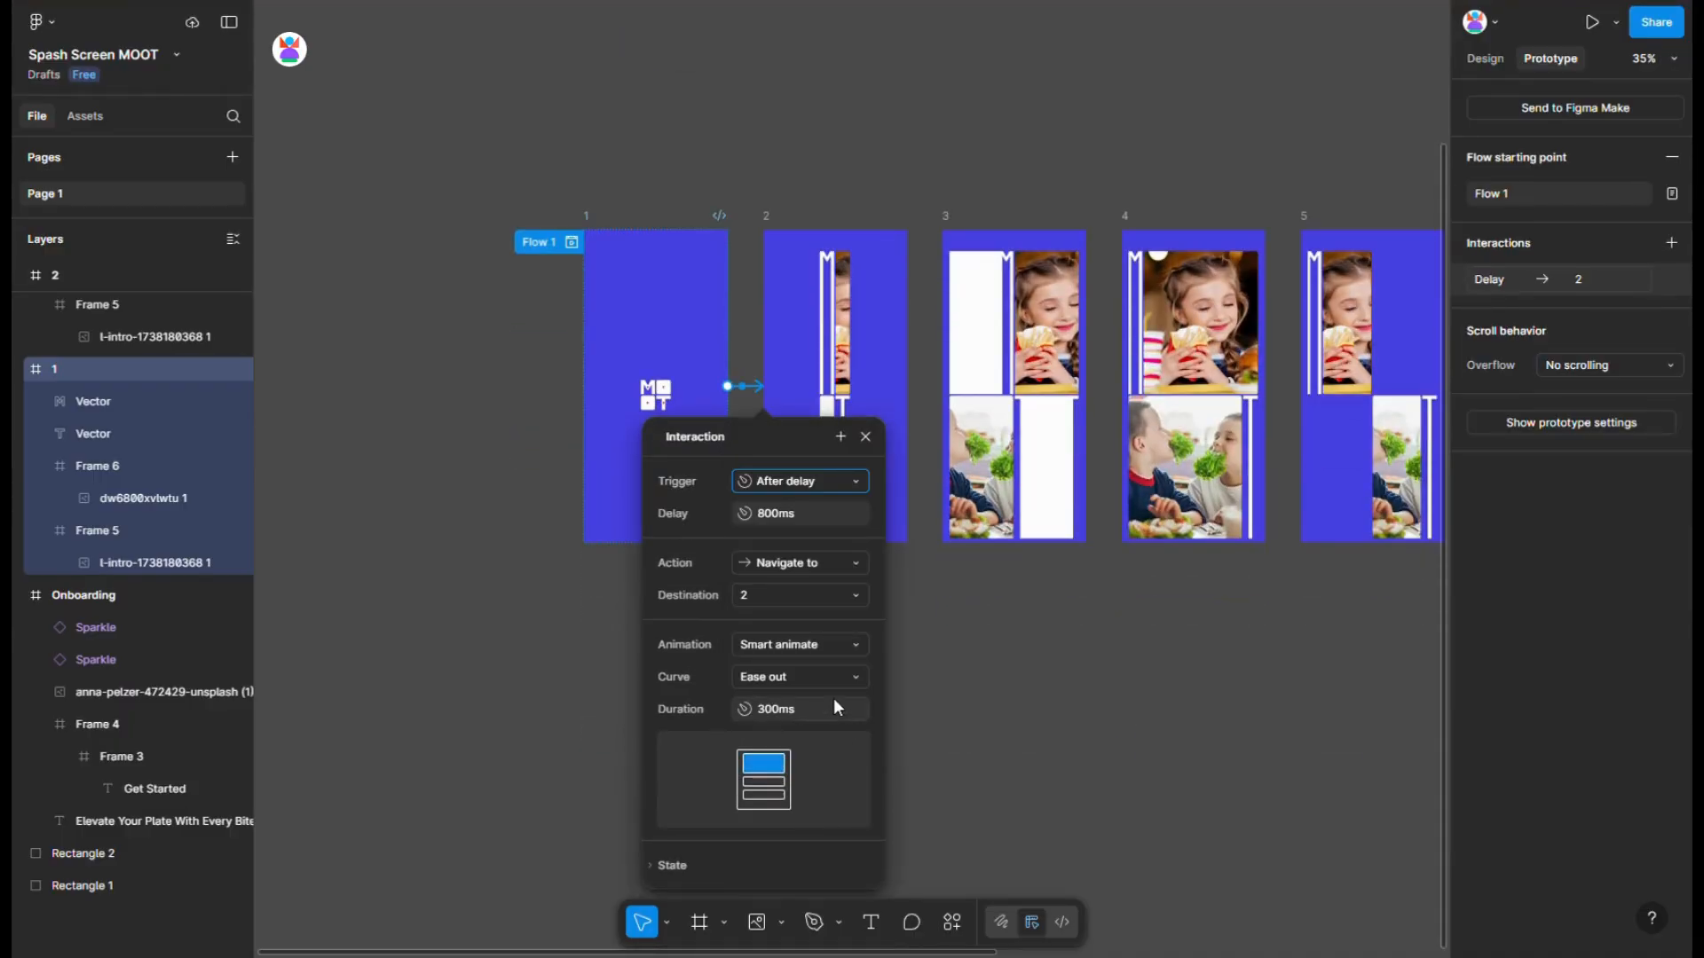
left_click(764, 668)
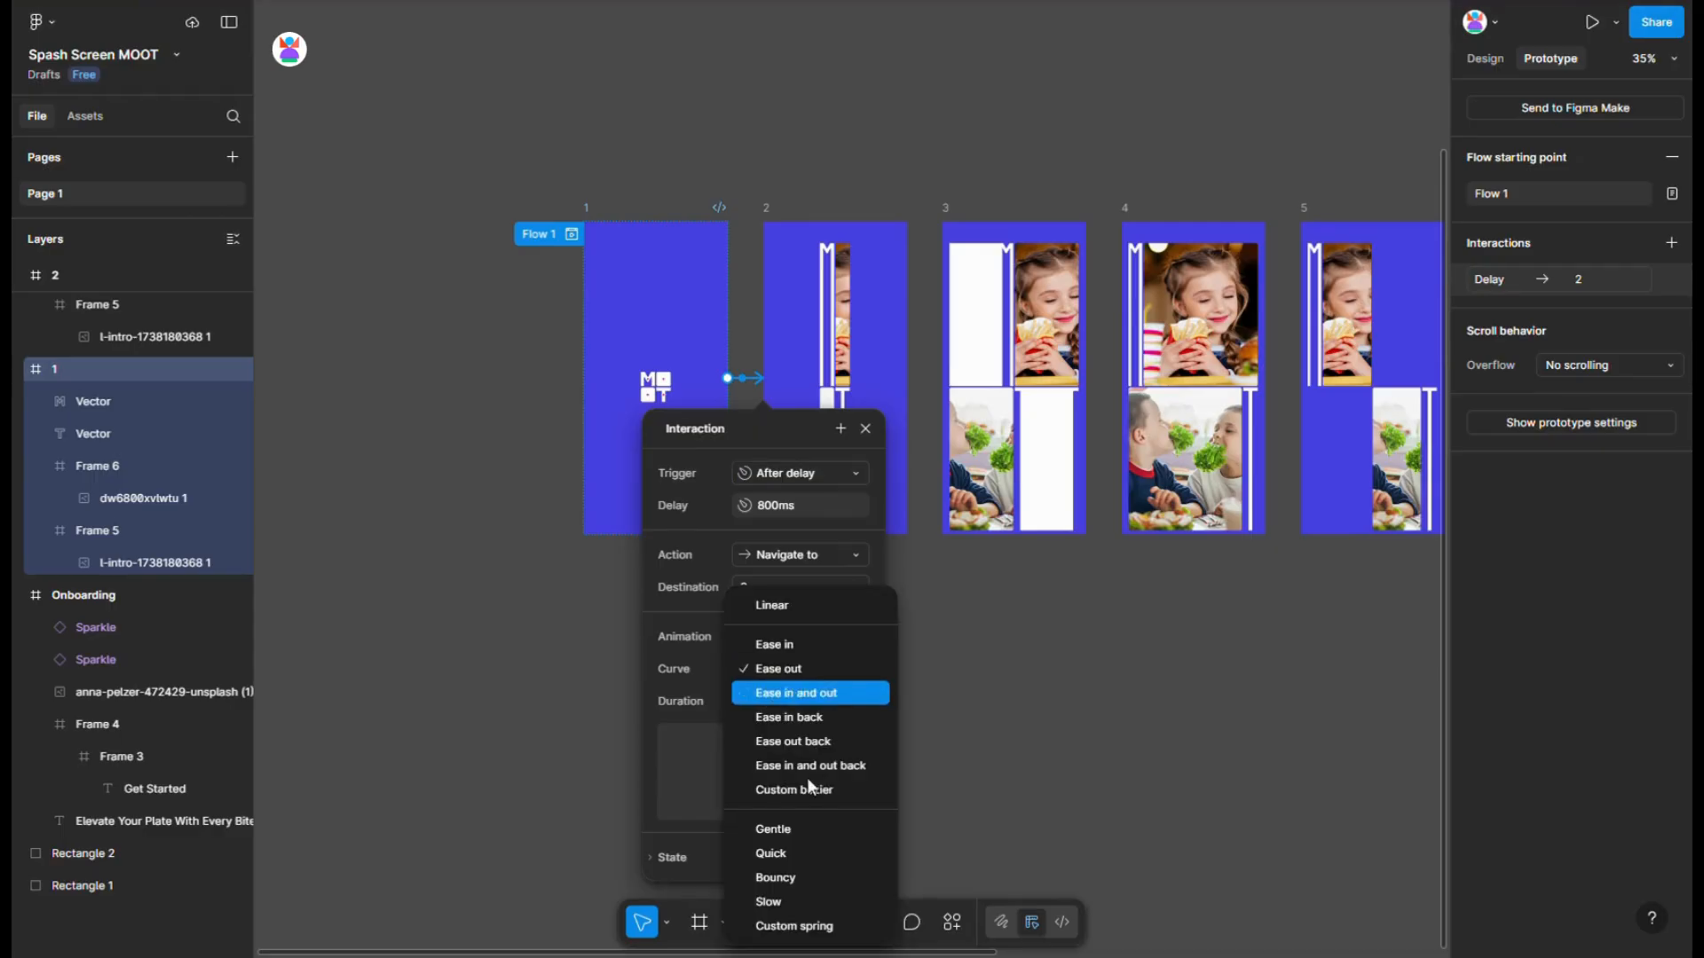
scroll(807, 798, "down", 2)
left_click(811, 848)
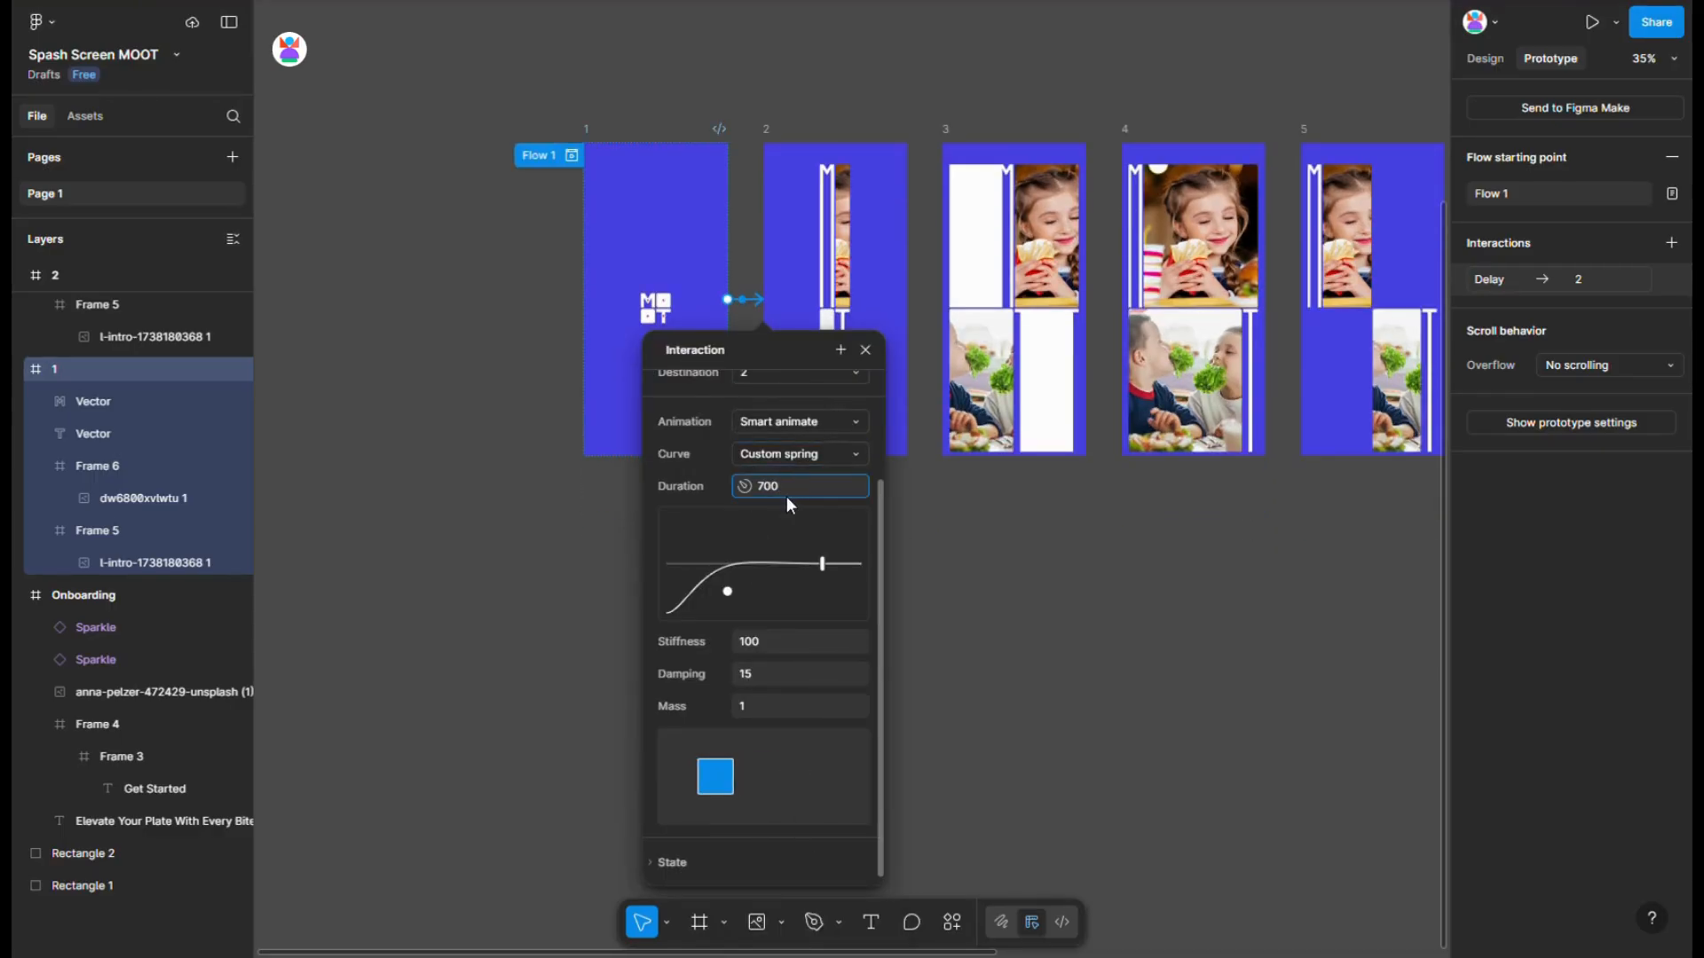
key("Return")
key("Escape")
- Create a prototype connection from frame 2 to frame 3 with an After delay trigger
left_click(768, 147)
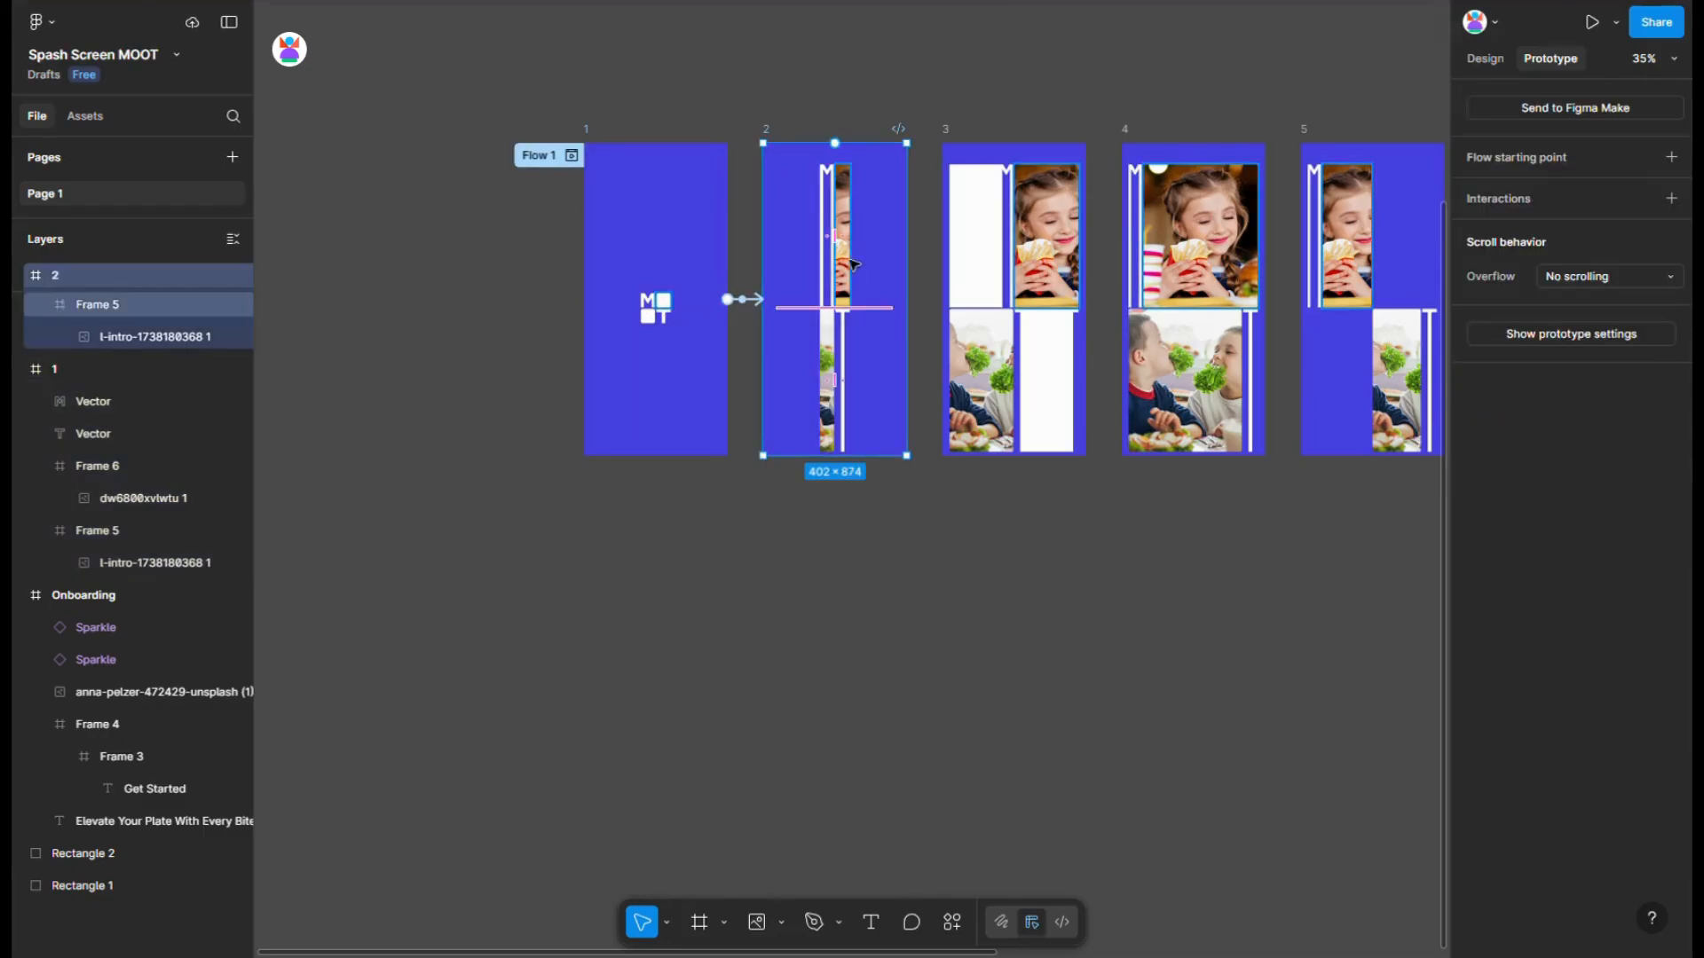
left_click_drag(907, 299, 940, 191)
left_click(951, 398)
left_click(987, 642)
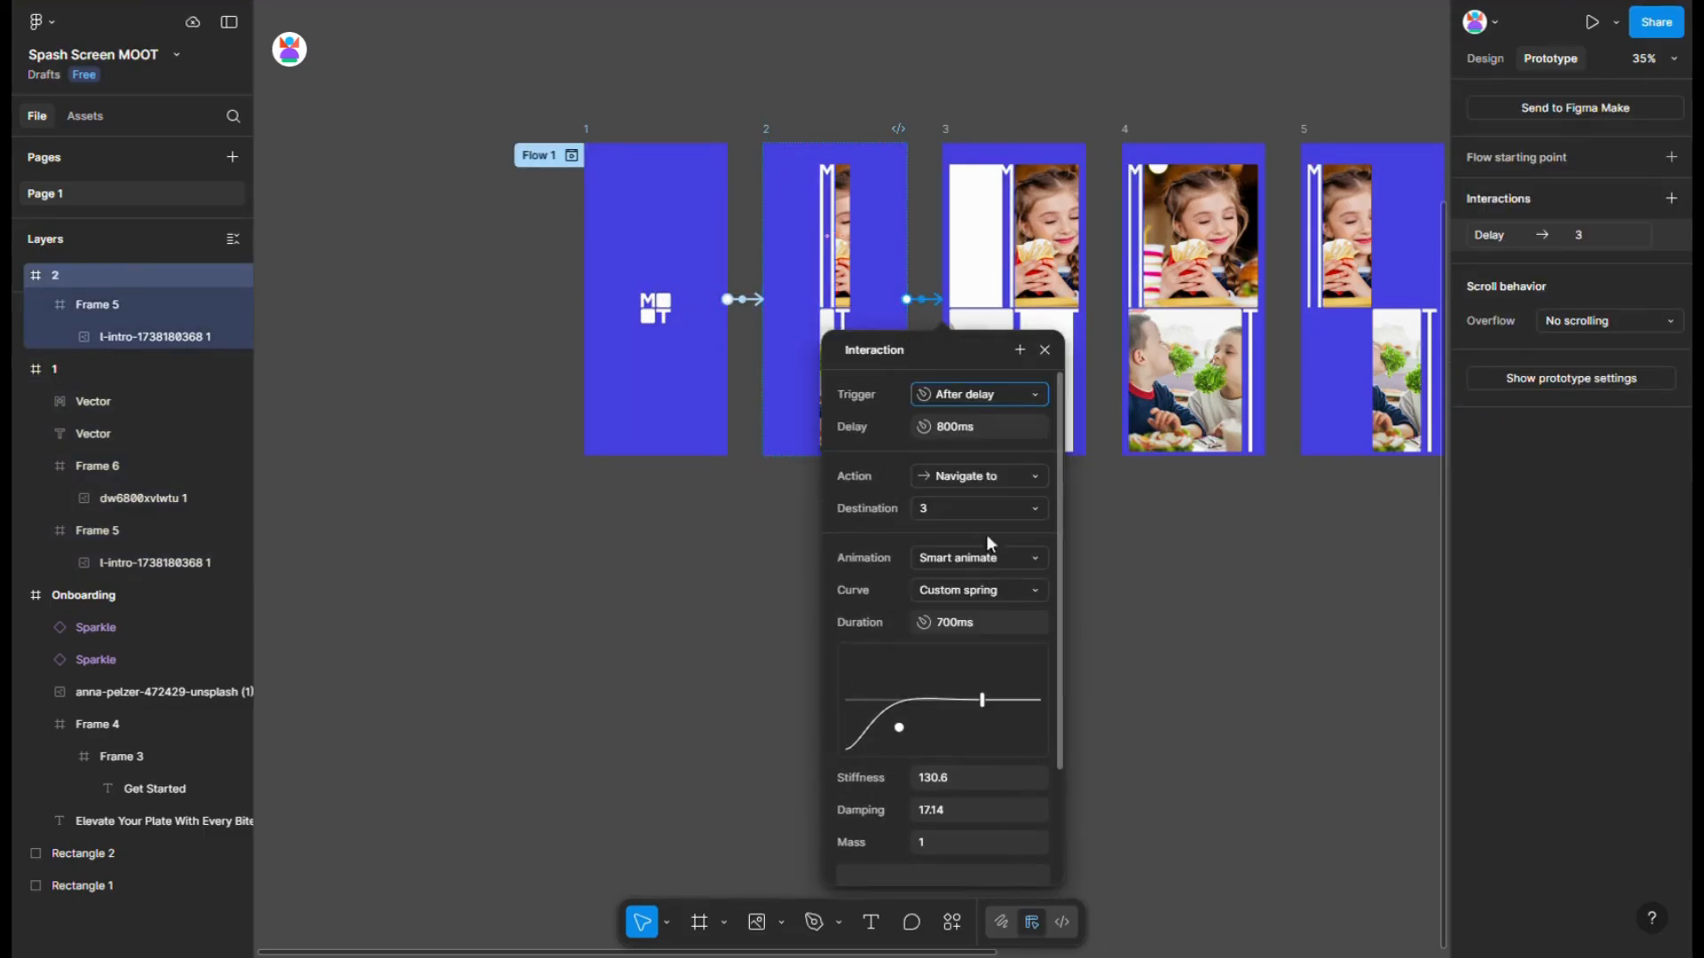
- Create a prototype connection from frame 3 to frame 4, triggered After delay with a delay of 1 ms
left_click(1016, 153)
left_click_drag(1085, 299, 1126, 376)
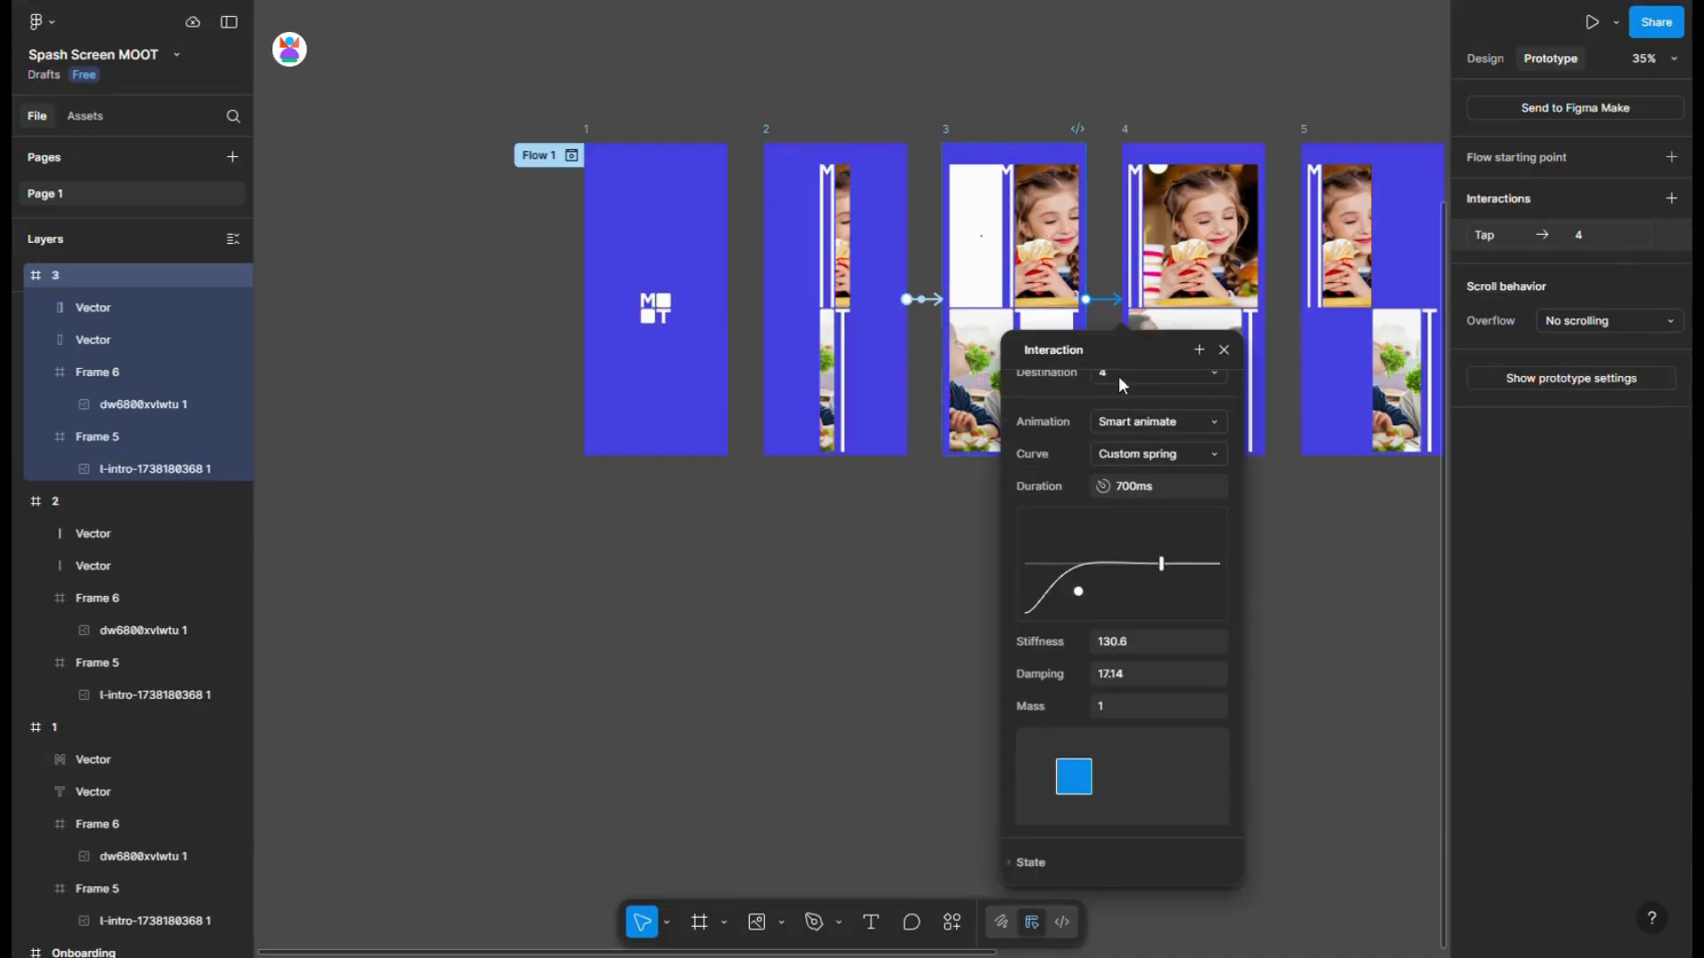
left_click(1154, 394)
left_click(1153, 637)
left_click(1142, 427)
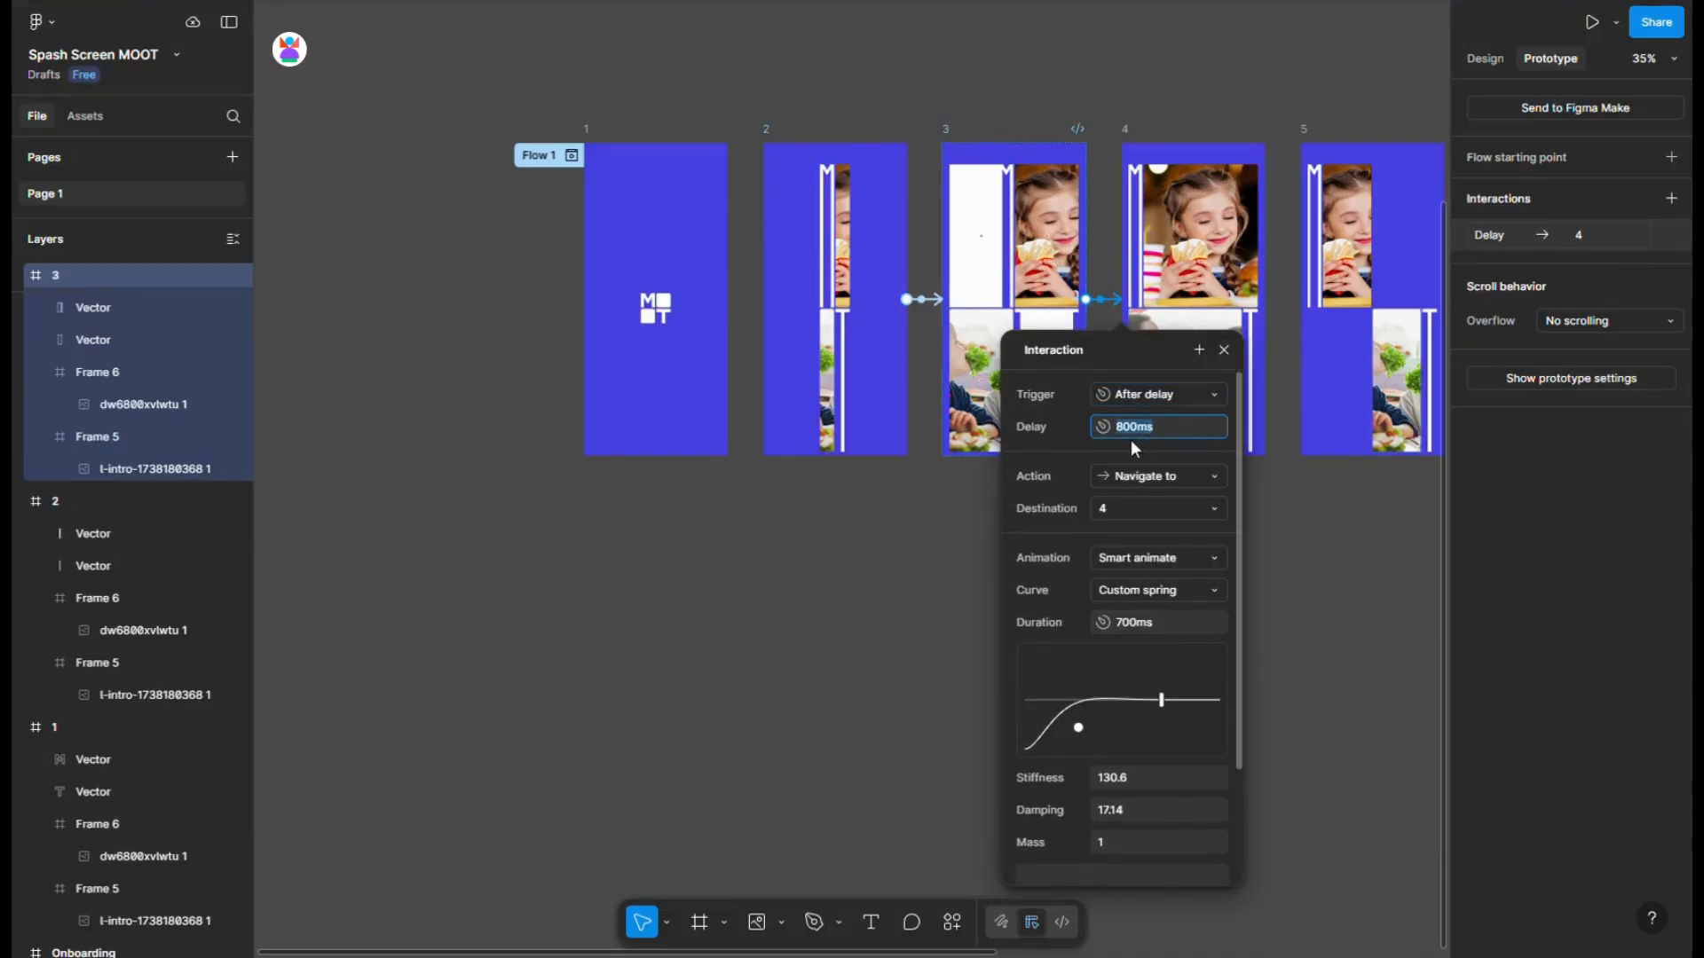
type("1")
key("Return")
left_click(1270, 507)
- Create a prototype connection from frame 4 to frame 5, triggered After delay with a delay of 1 ms
scroll(1065, 532, "right", 5)
left_click(719, 231)
left_click_drag(792, 363, 888, 418)
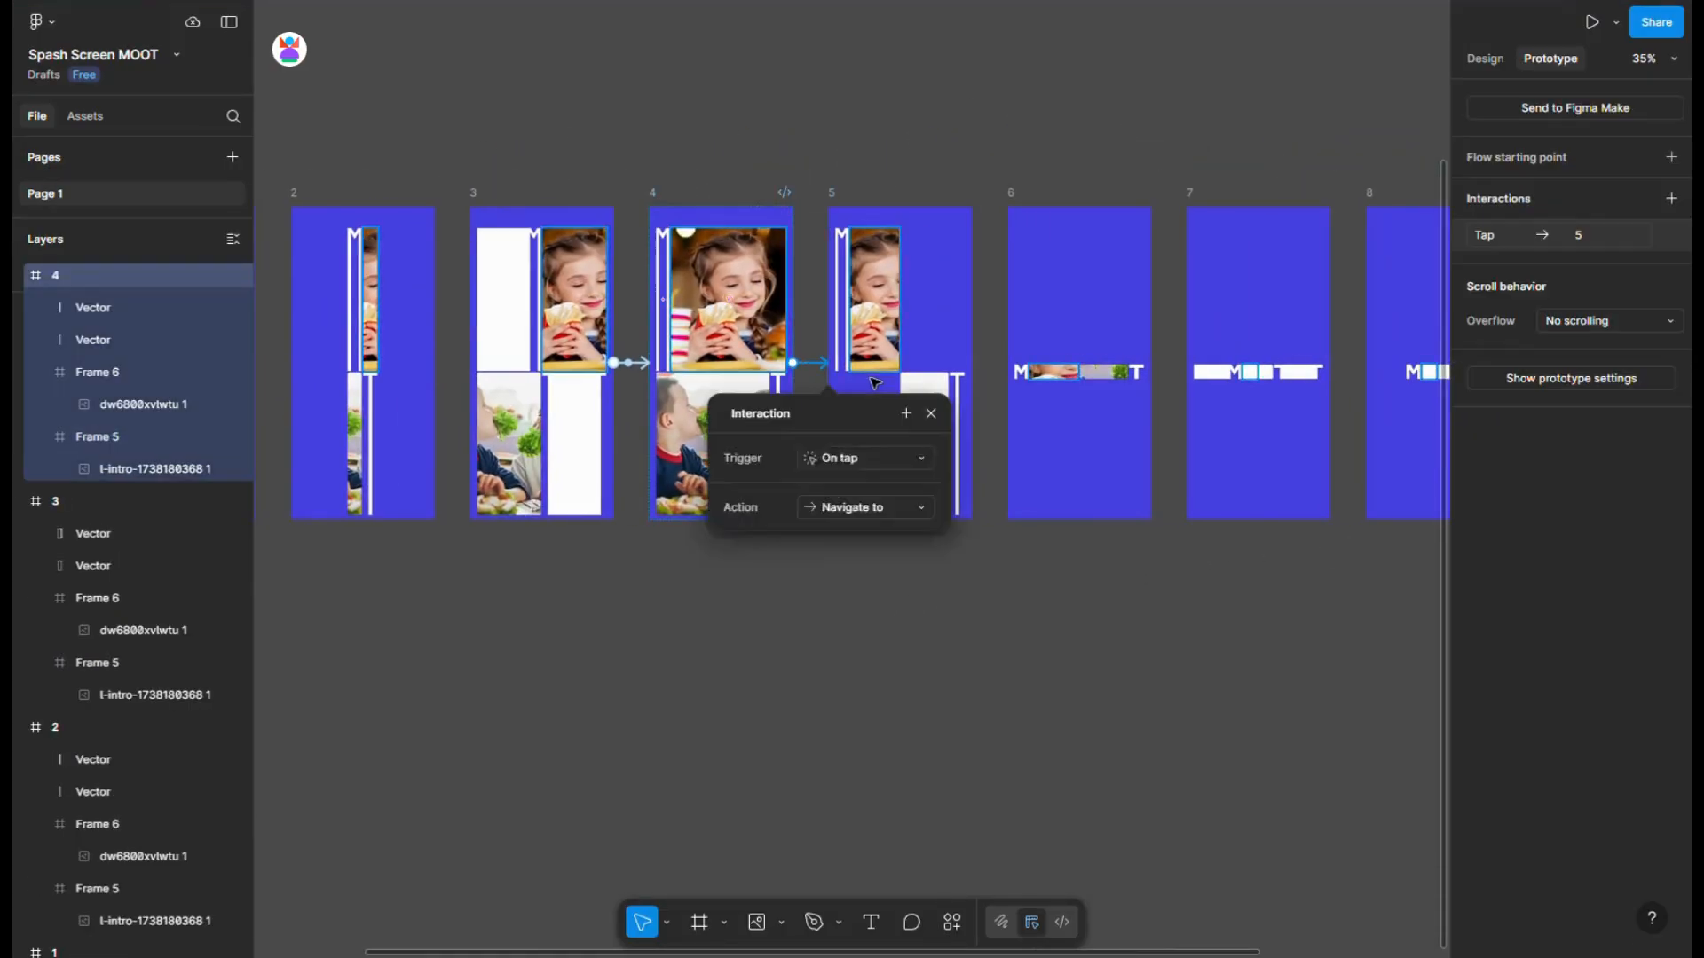
left_click(865, 458)
left_click(909, 707)
left_click(850, 492)
type("1")
key("Return")
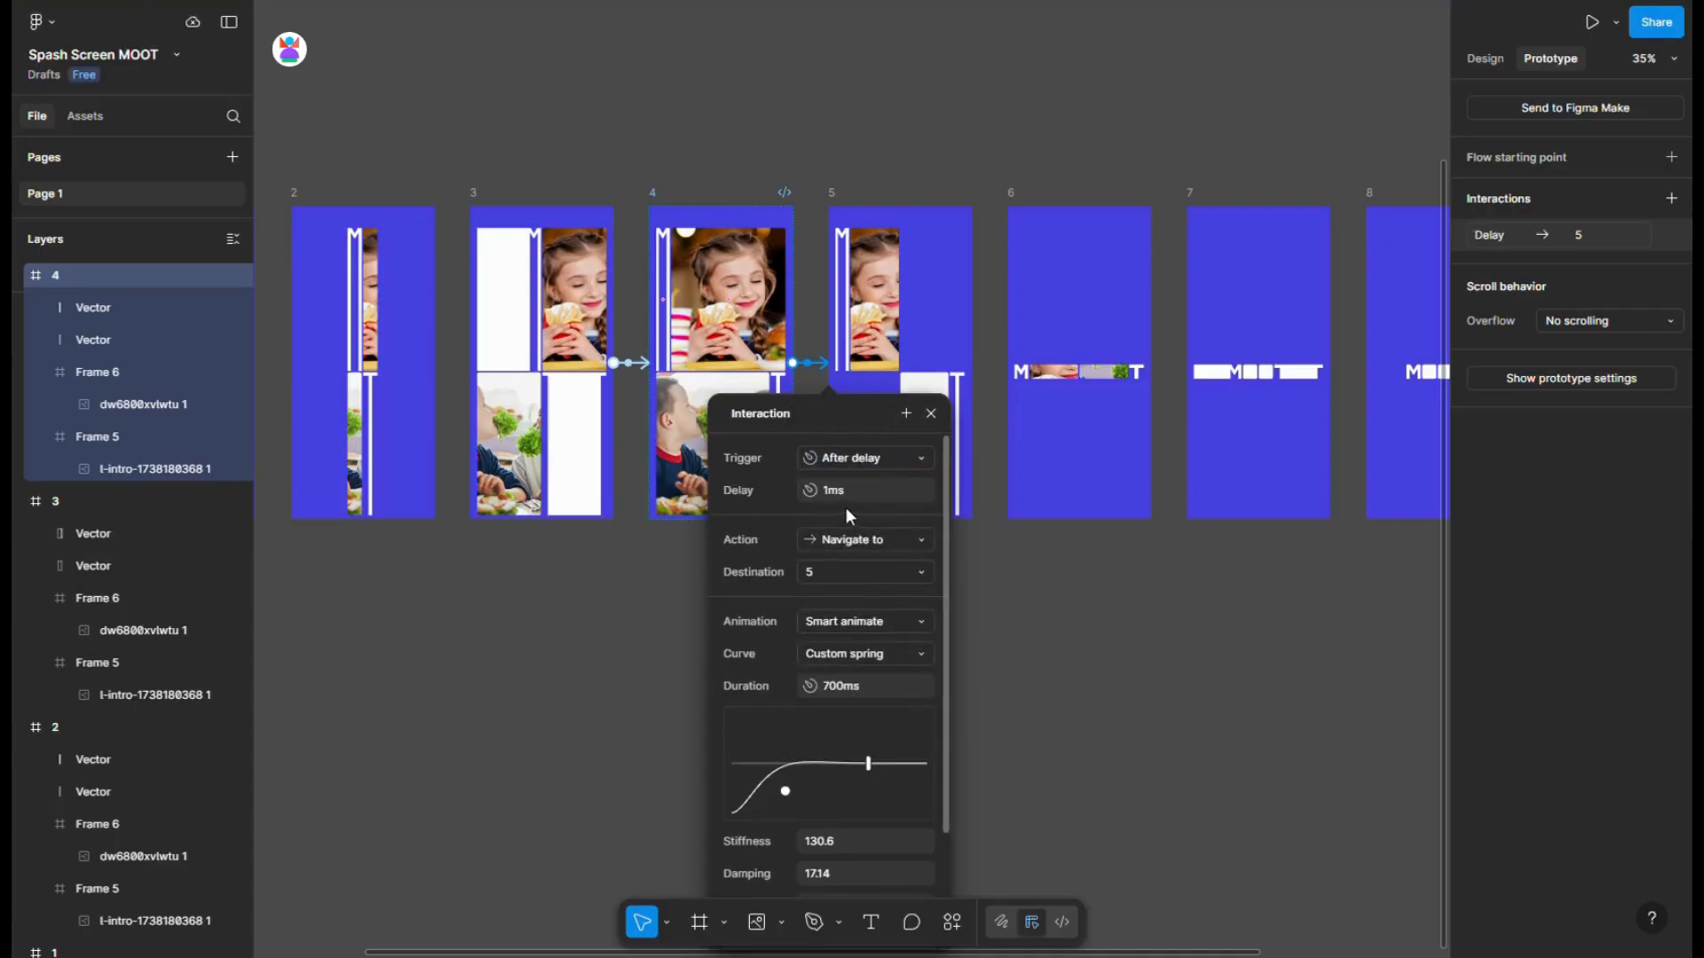
left_click(845, 184)
- Create a prototype connection from frame 5 to frame 6, triggered After delay with a delay of 1 ms
left_click(838, 192)
left_click_drag(972, 363, 1065, 372)
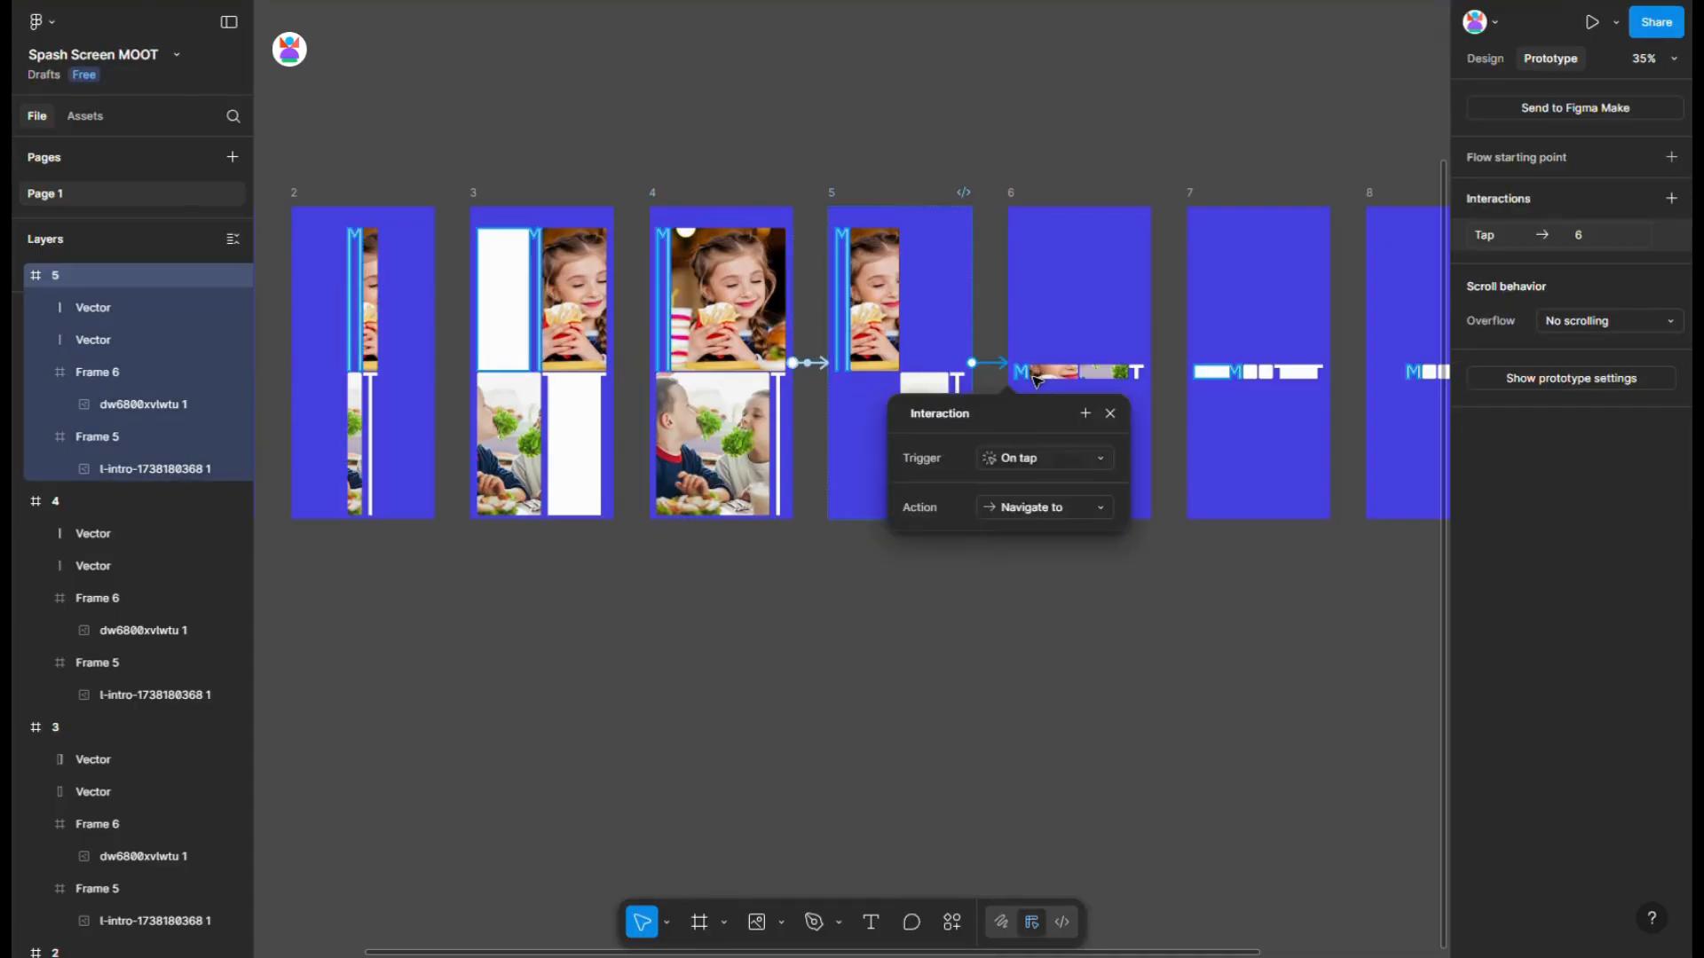
left_click(1017, 461)
left_click(1052, 706)
type("1ms")
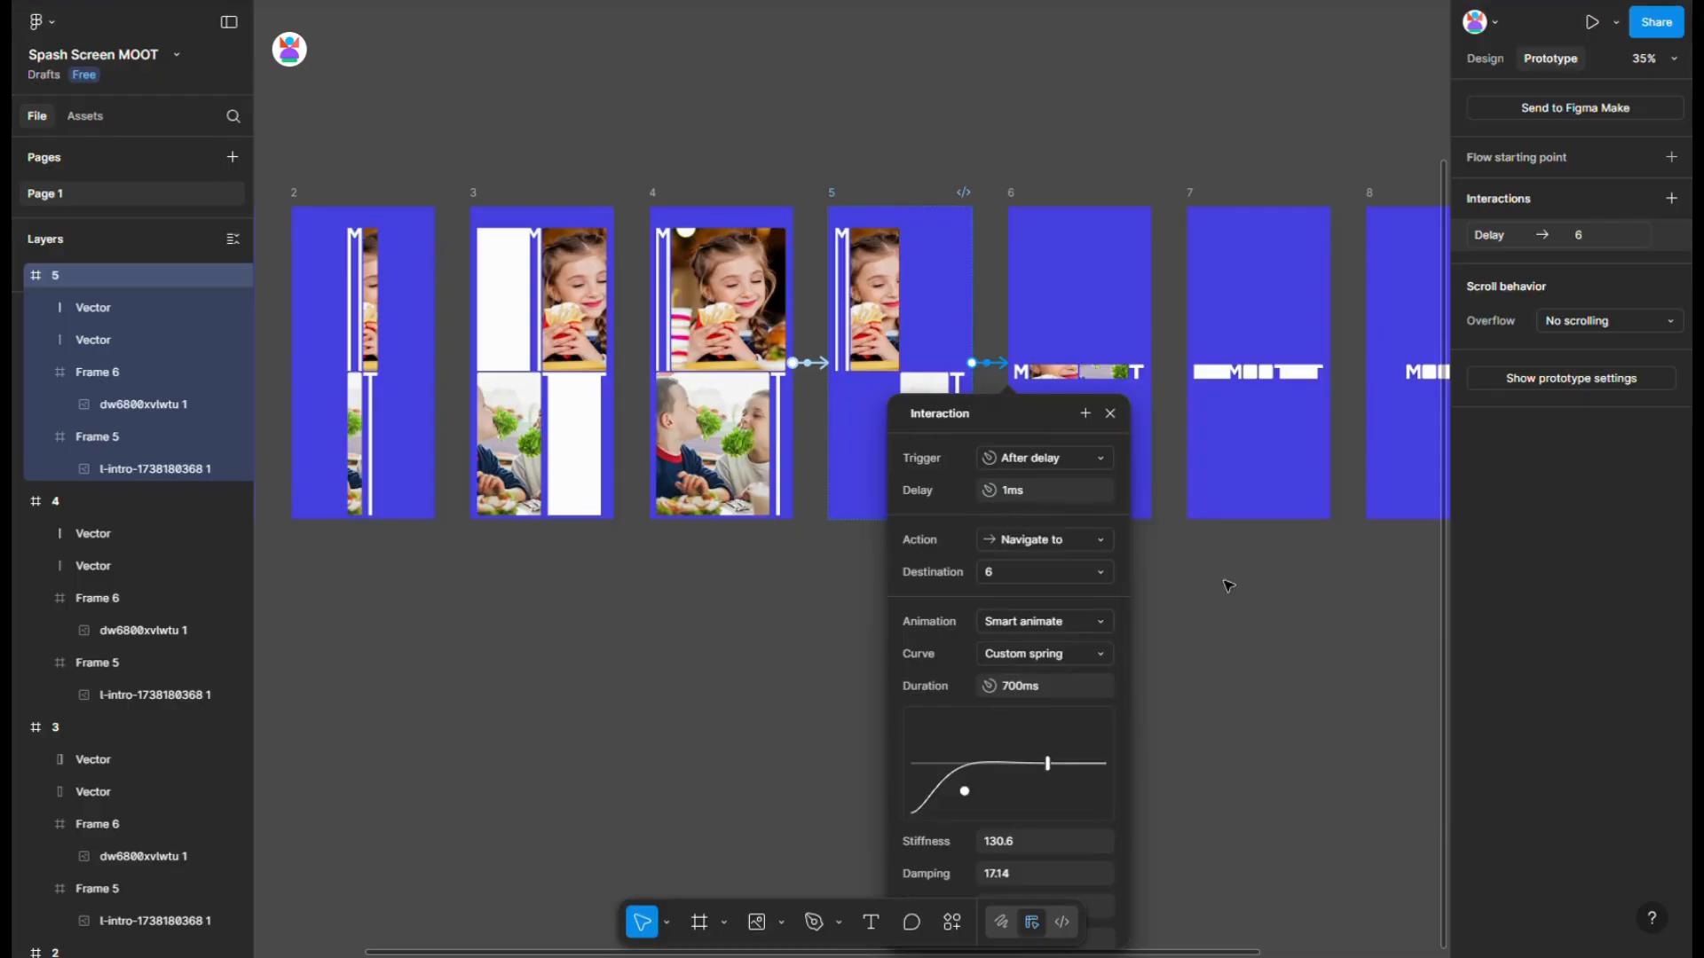
- Create a prototype connection from frame 6 to frame 7, triggered After delay with a delay of 1 ms
left_click(1072, 228)
left_click_drag(1151, 363, 1243, 381)
scroll(1207, 493, "up", 2)
left_click(1223, 458)
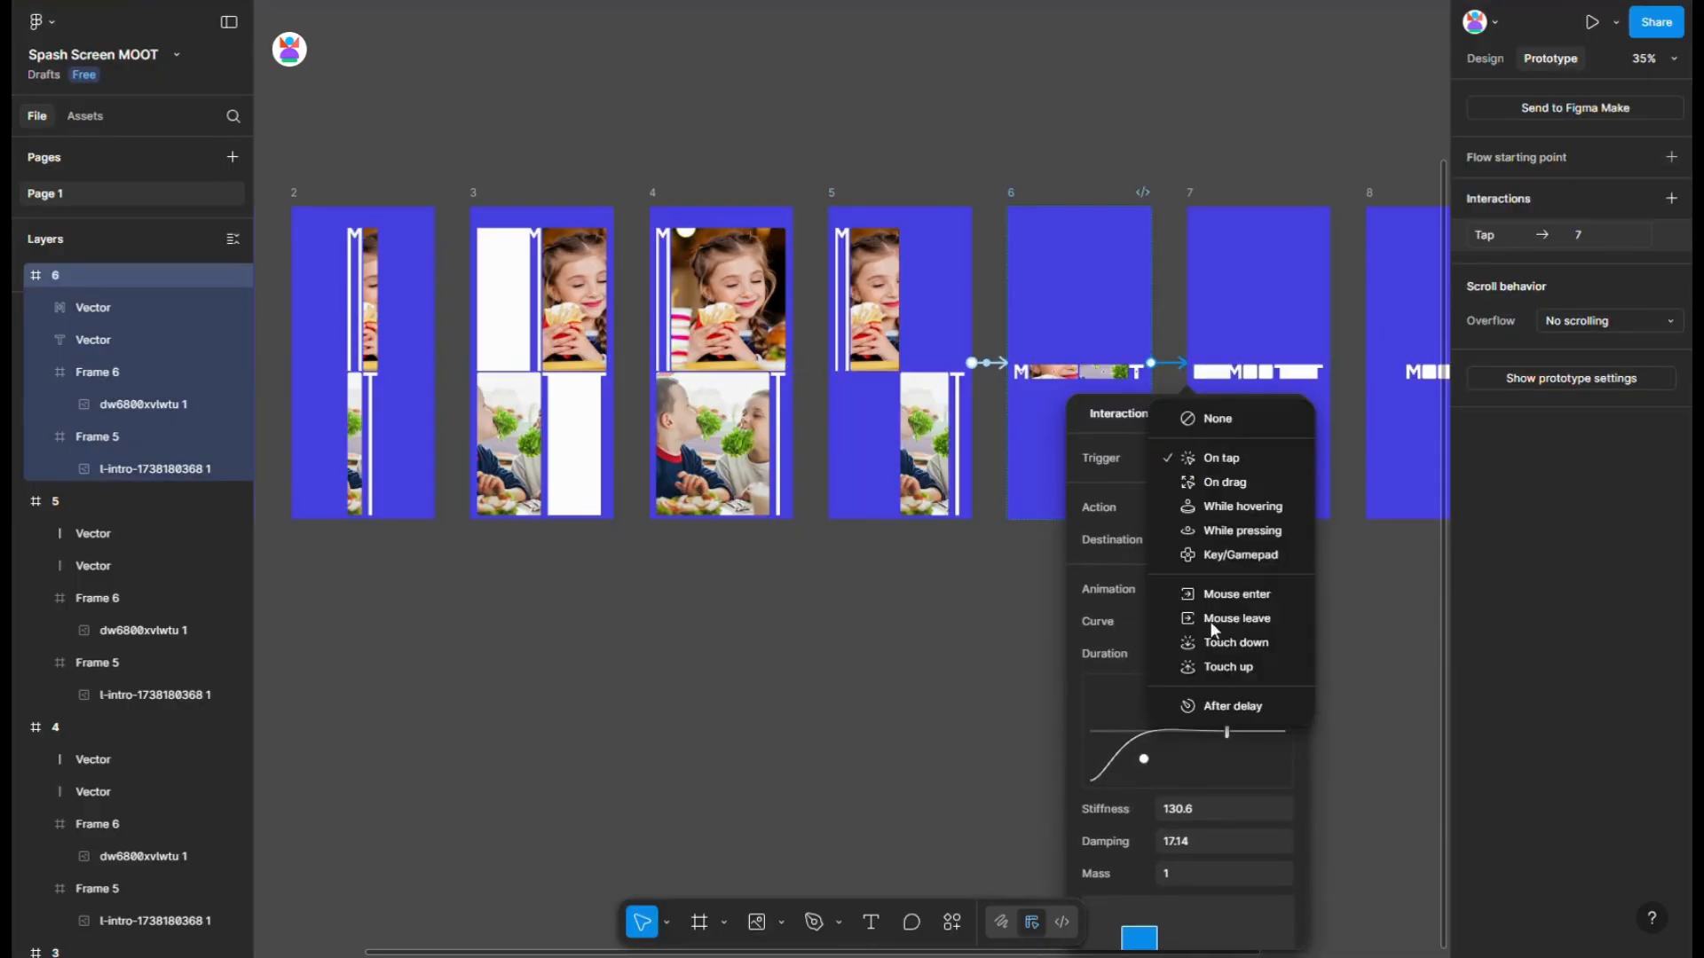
left_click(1207, 701)
type("1")
left_click(1388, 654)
- Create a prototype connection from frame 7 to frame 8 with an After delay trigger
scroll(1387, 654, "right", 5)
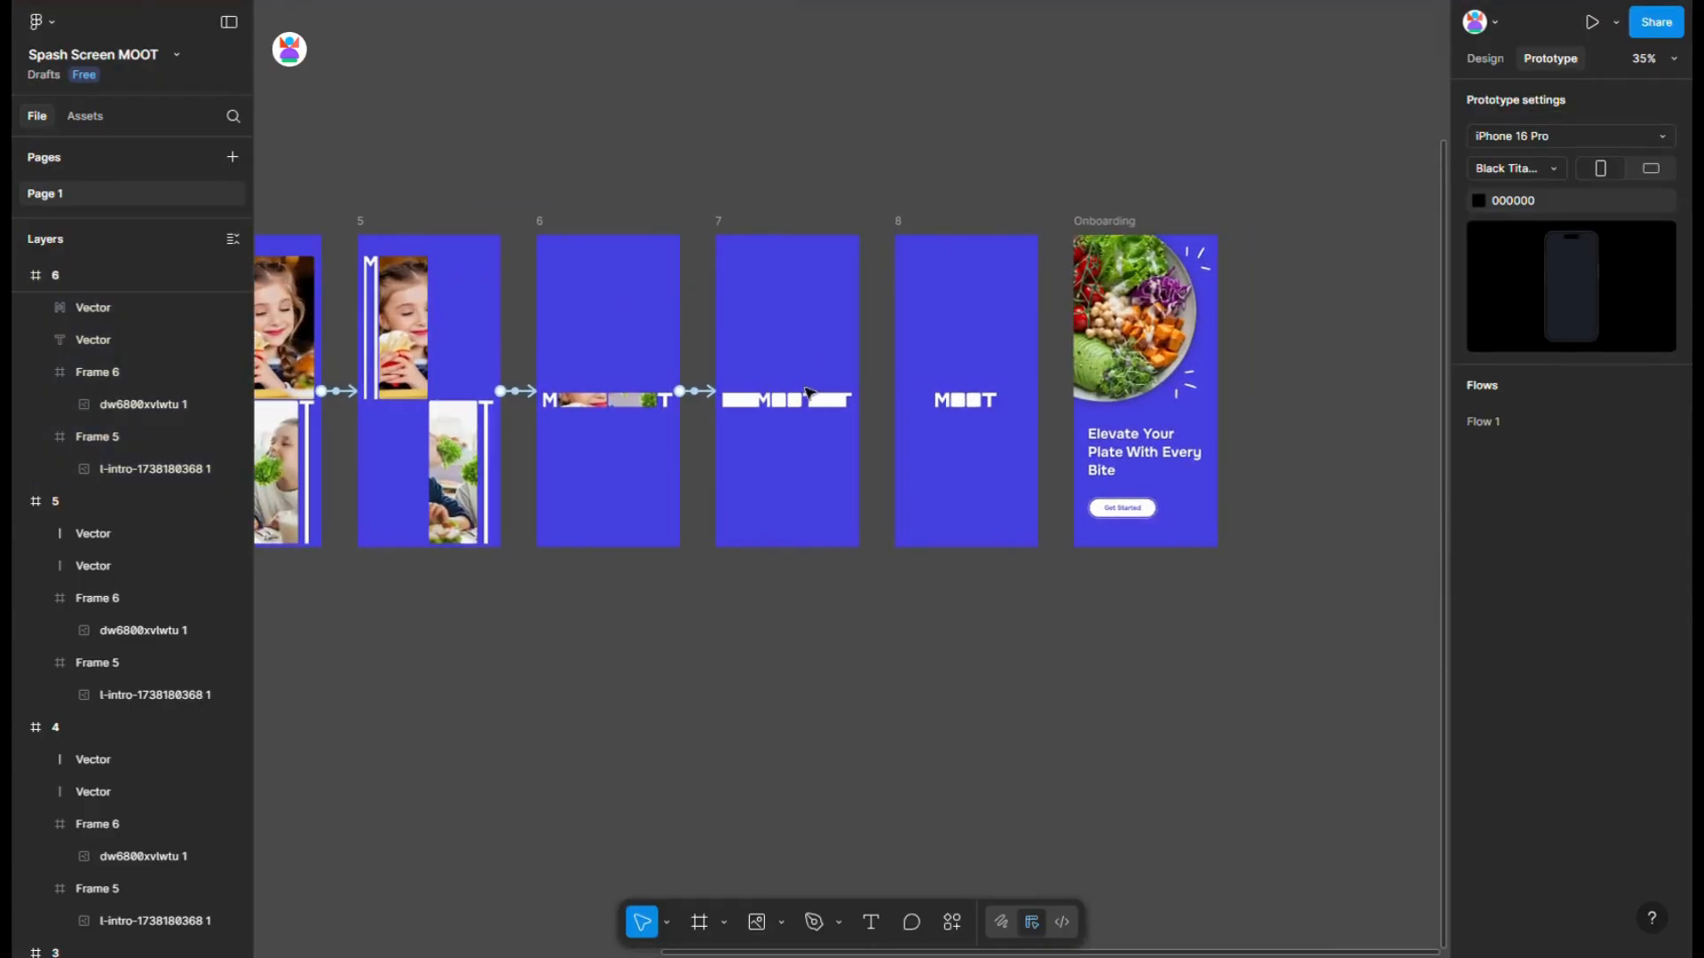
left_click(718, 222)
left_click_drag(858, 392, 914, 410)
left_click(912, 484)
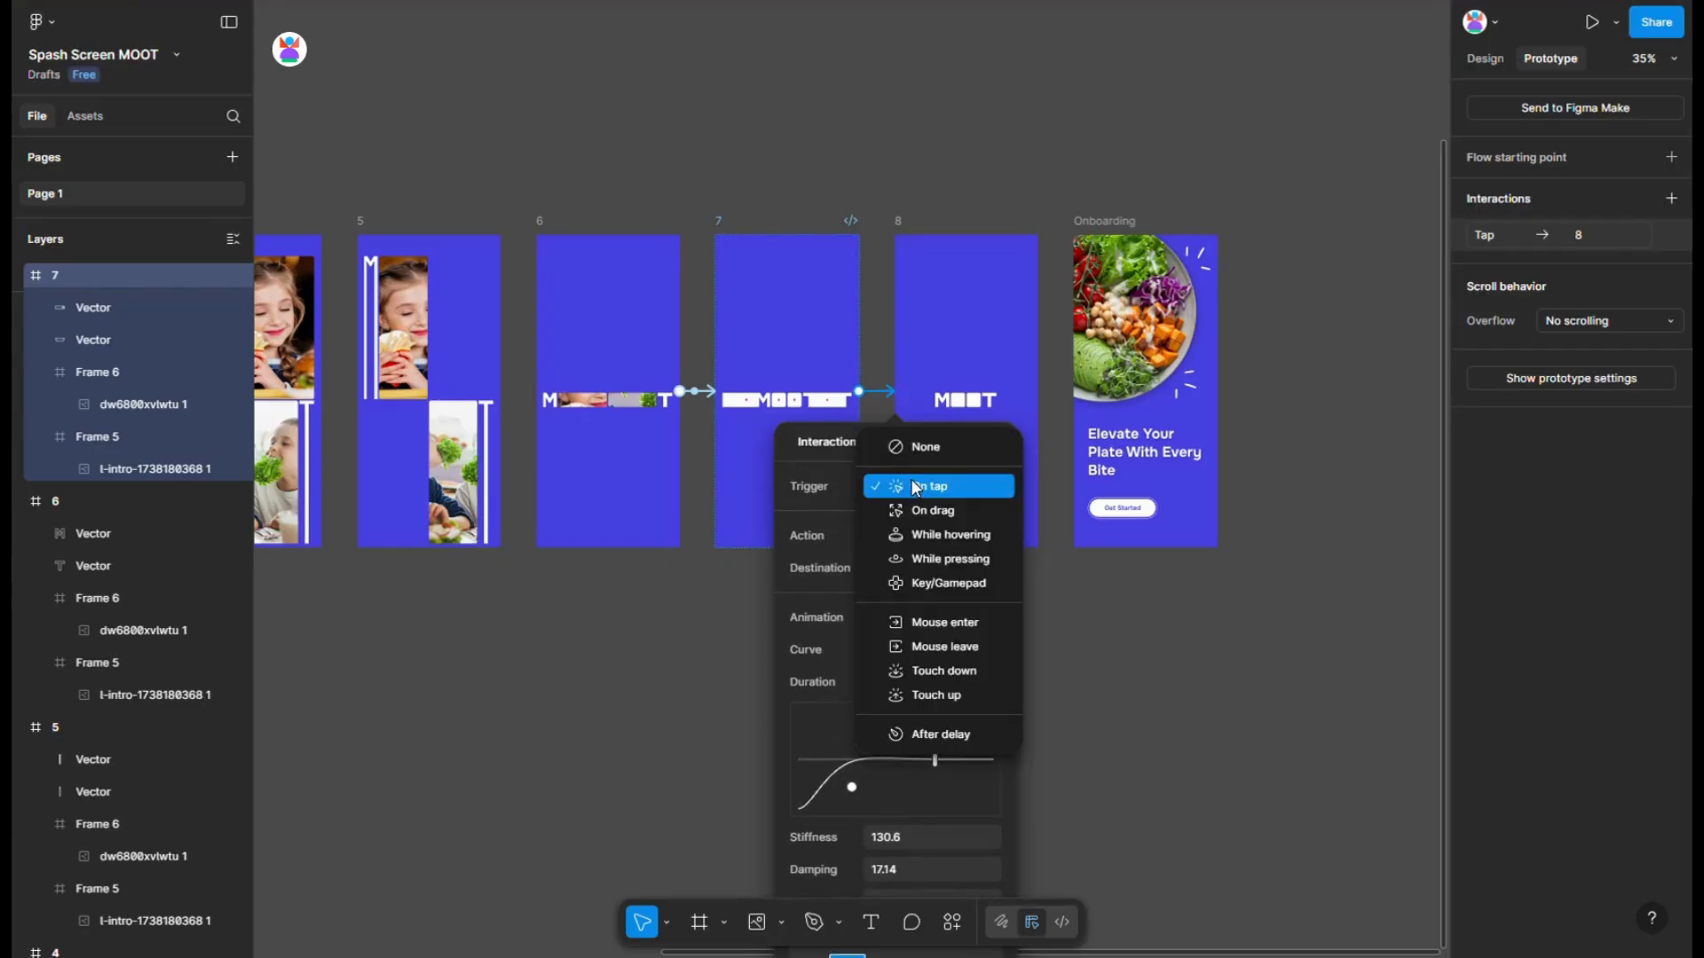
left_click(949, 720)
left_click(925, 518)
left_click(1113, 647)
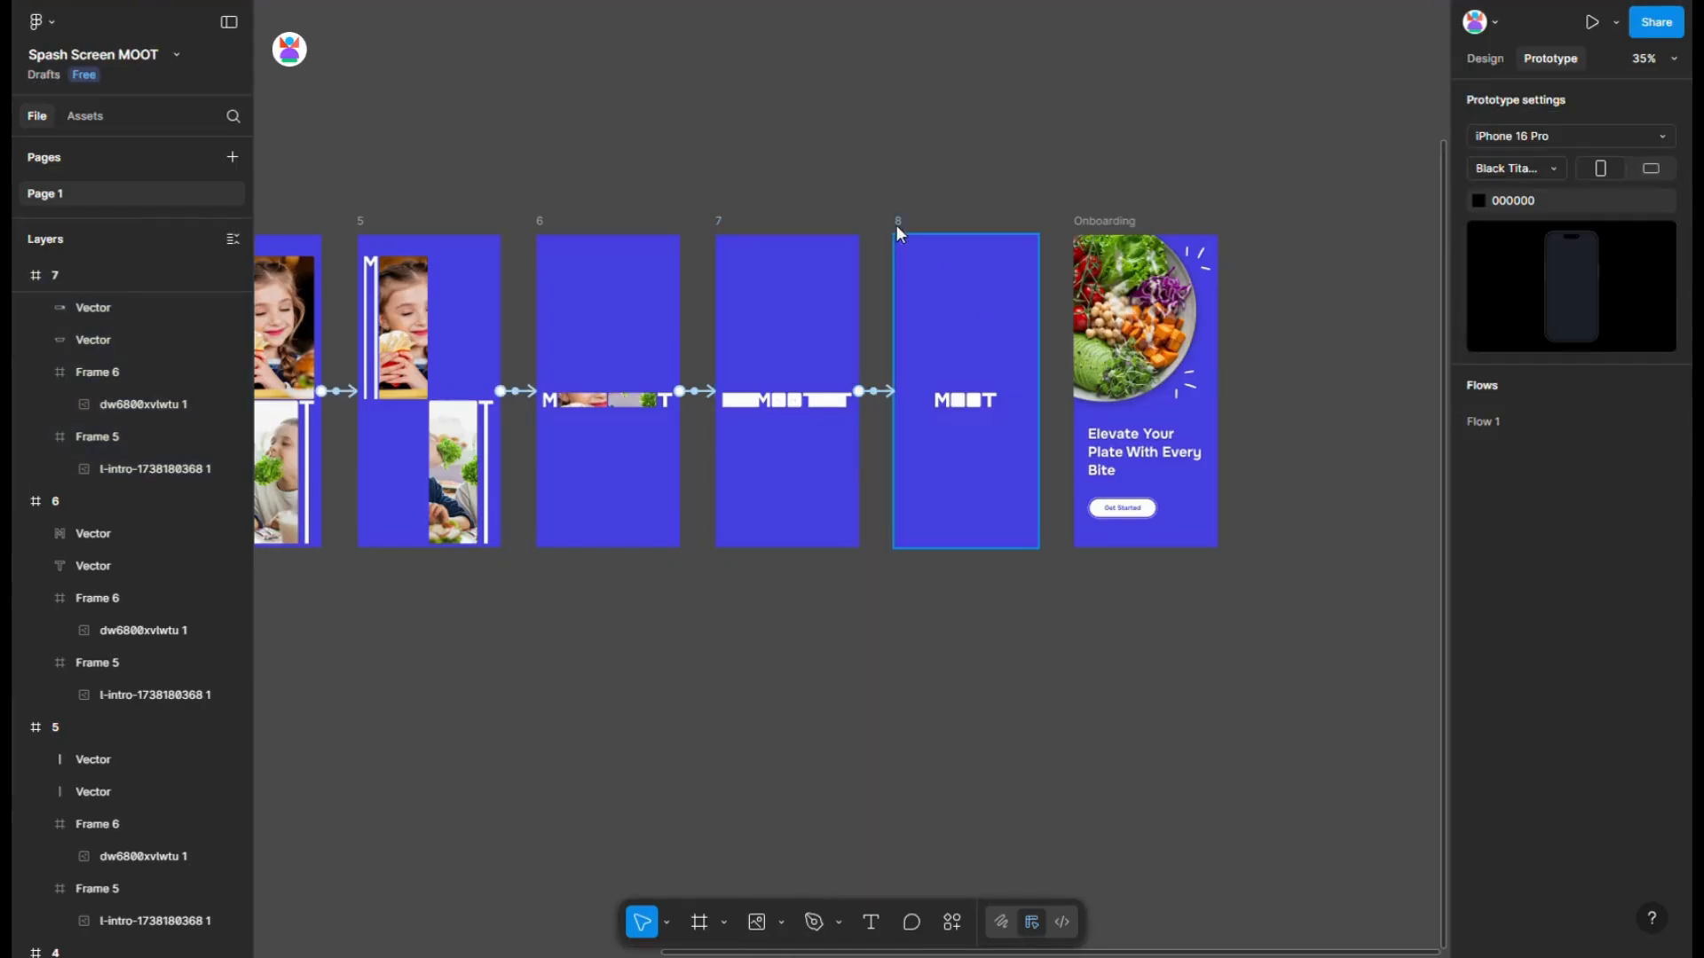
- Create a prototype connection from frame 8 to the Onboarding frame, triggered After delay with a delay of 1 ms
left_click(937, 277)
left_click_drag(1038, 391, 1109, 407)
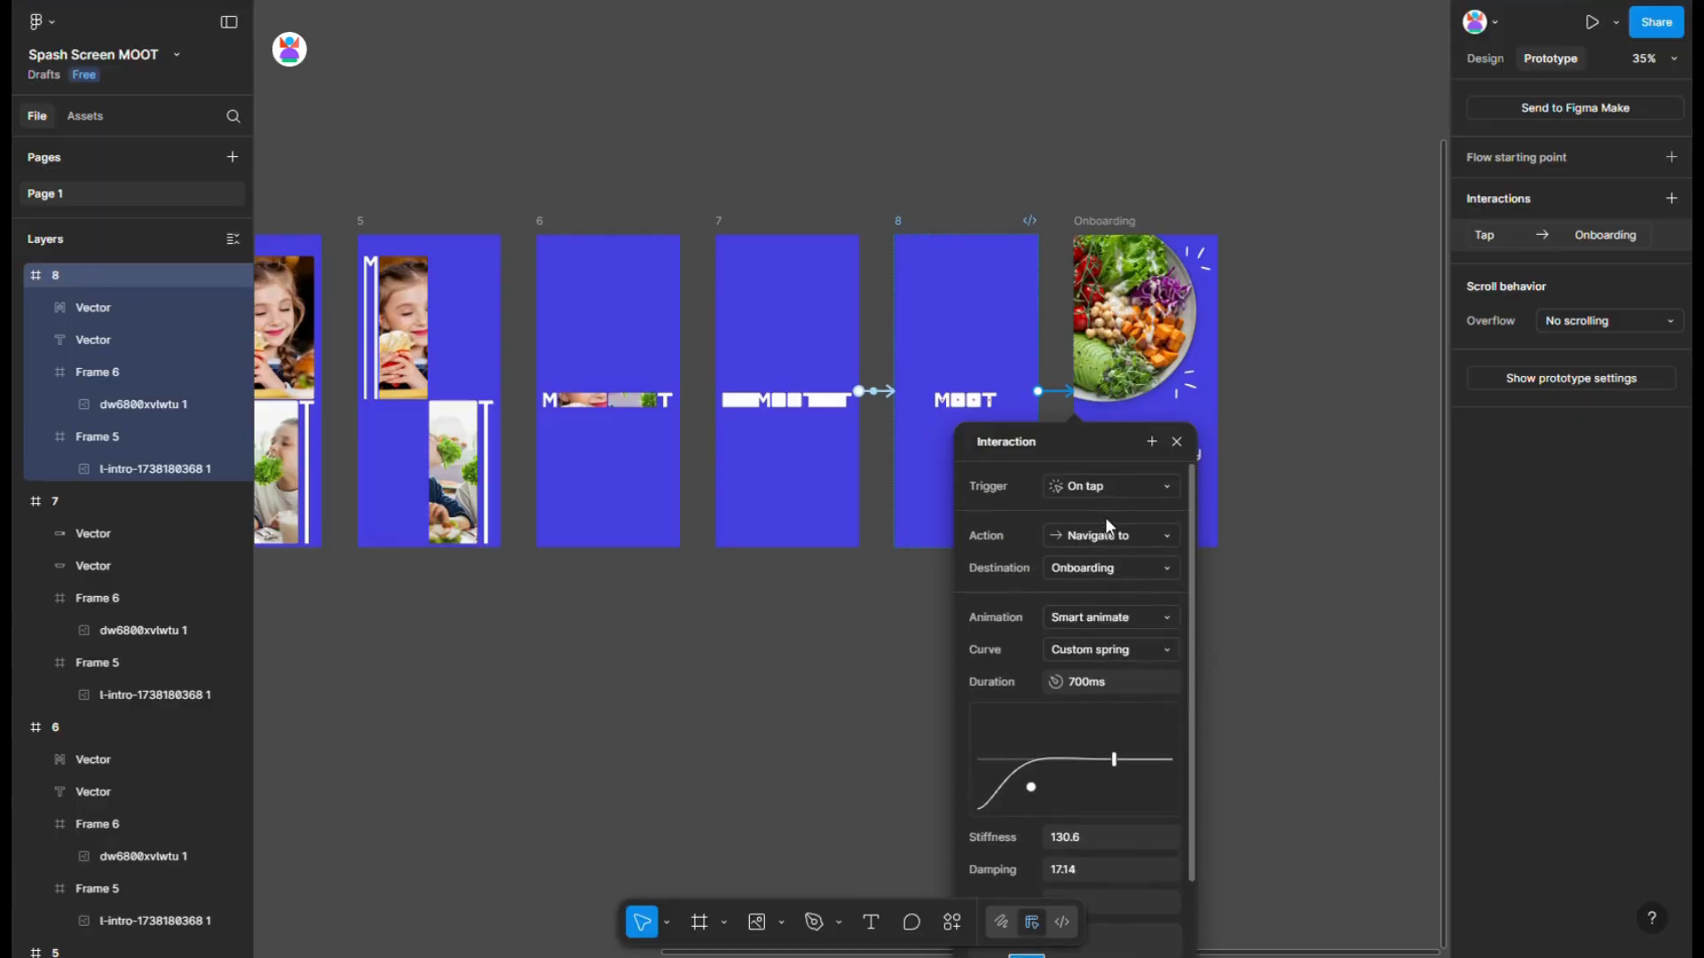
left_click(1100, 486)
left_click(1120, 734)
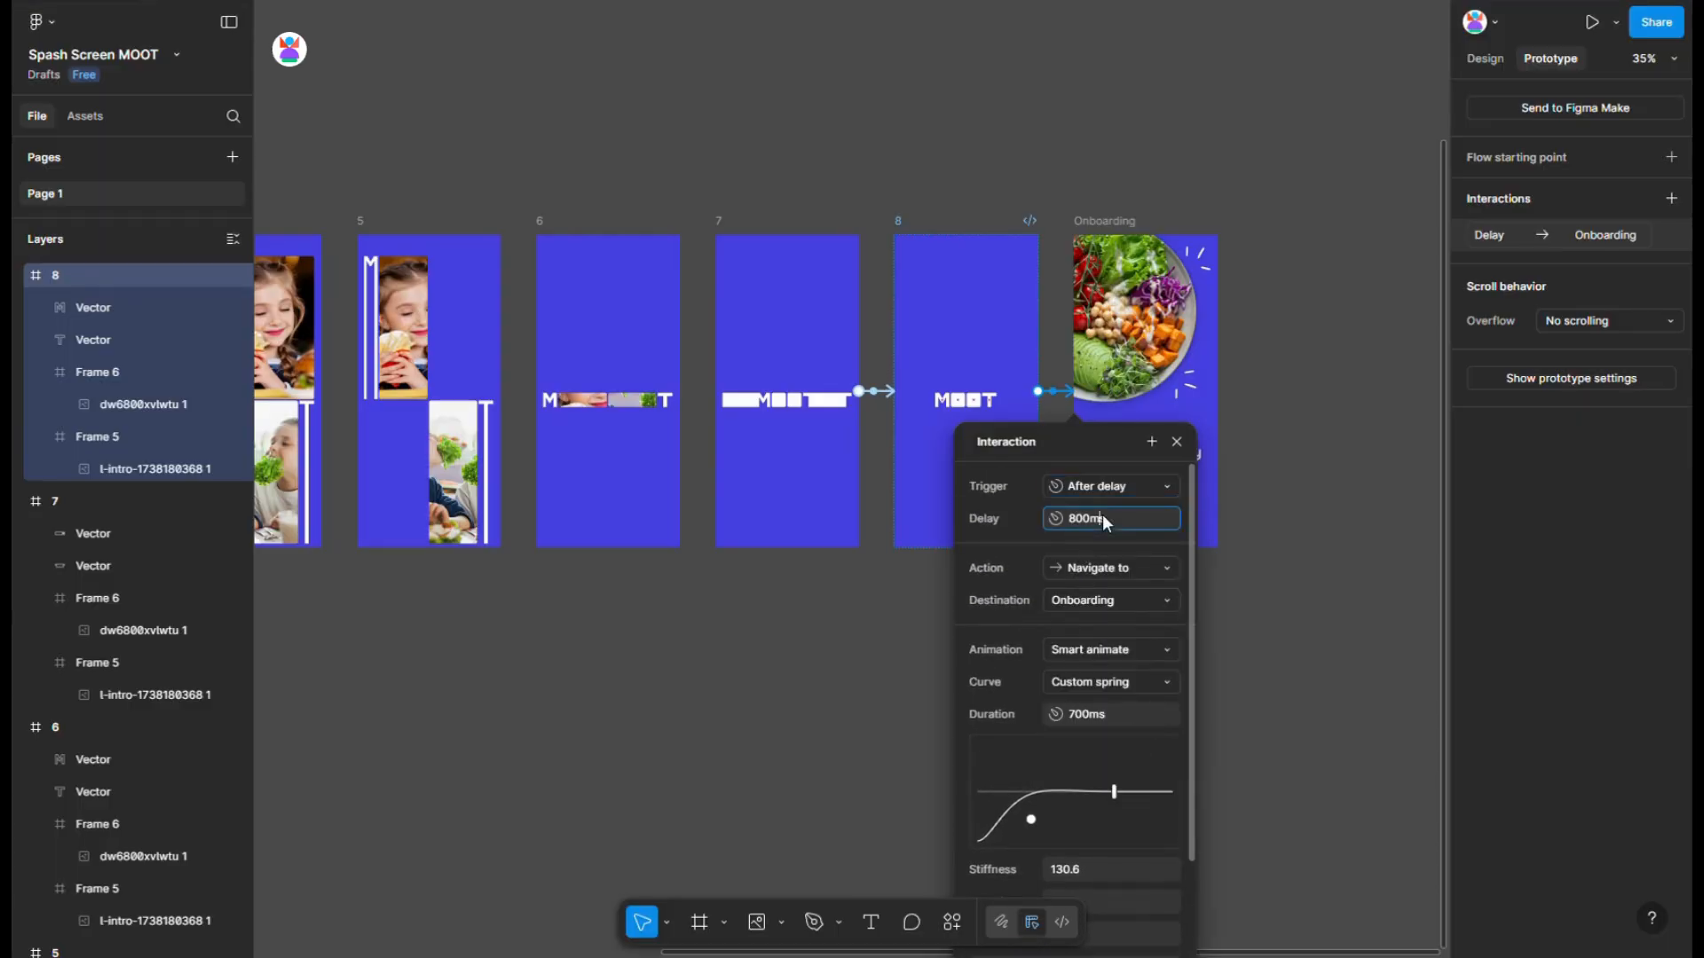
type("1")
key("Return")
- Set the animation curve of the frame 8 to Onboarding transition to Ease out
left_click(1111, 679)
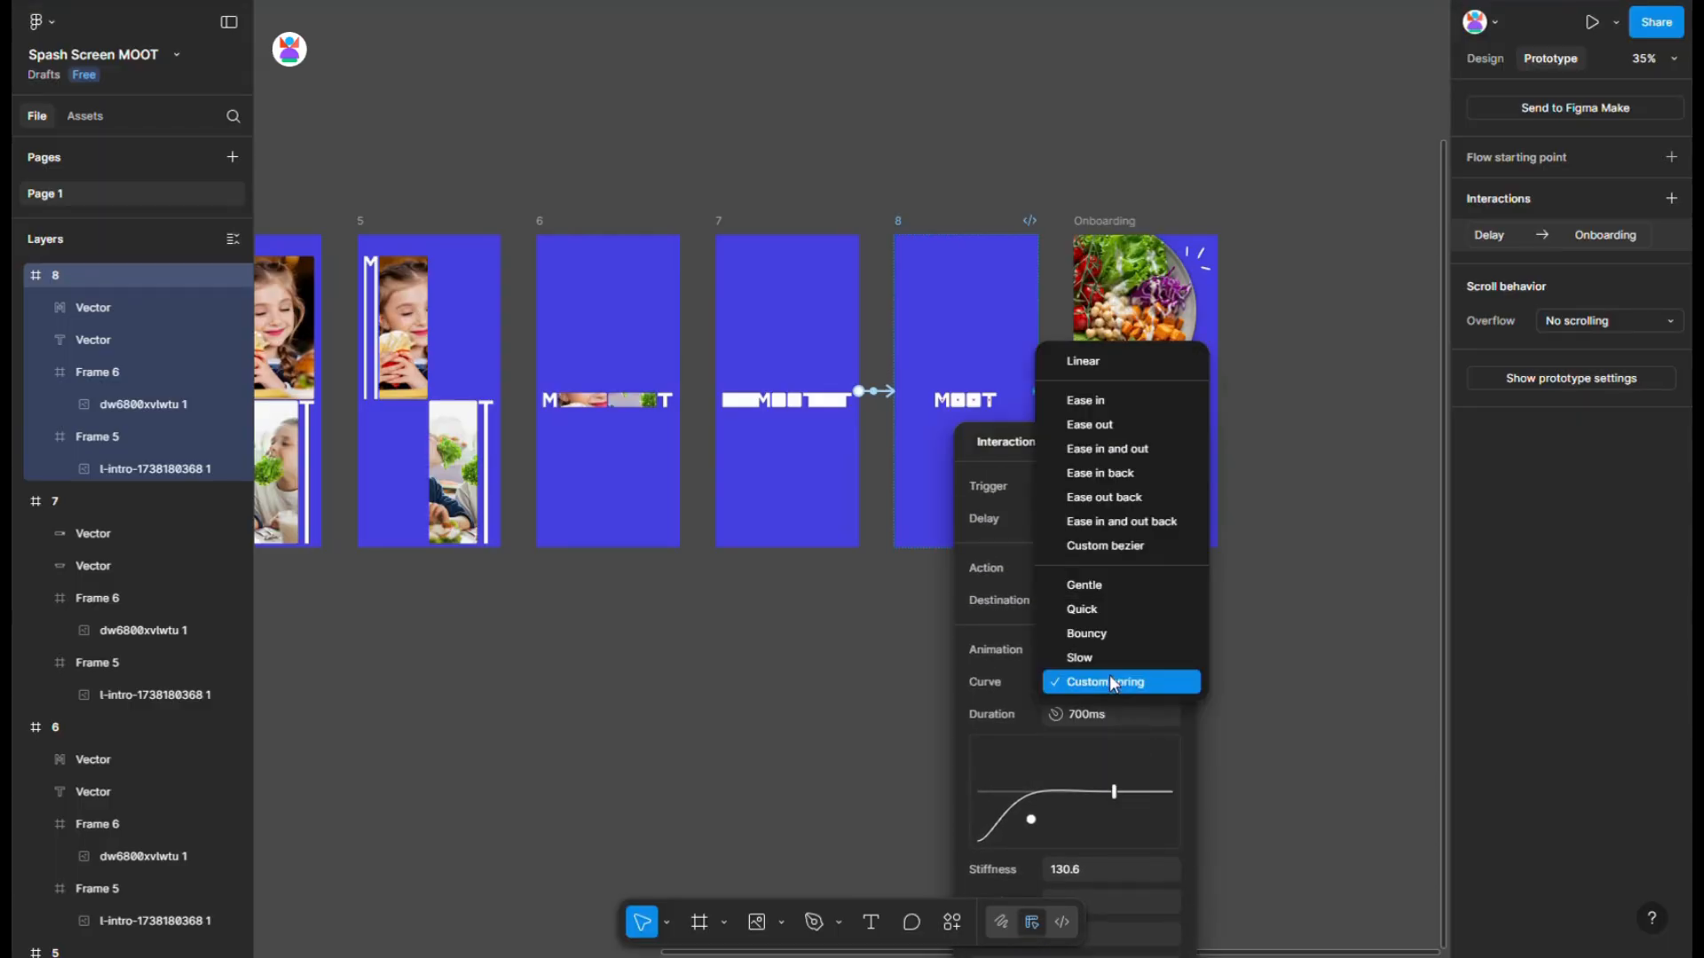
left_click(1111, 424)
left_click(1253, 699)
- Preview Flow 1 from frame 1 through to the Onboarding screen, and replay it from the start
scroll(1246, 688, "down", 5)
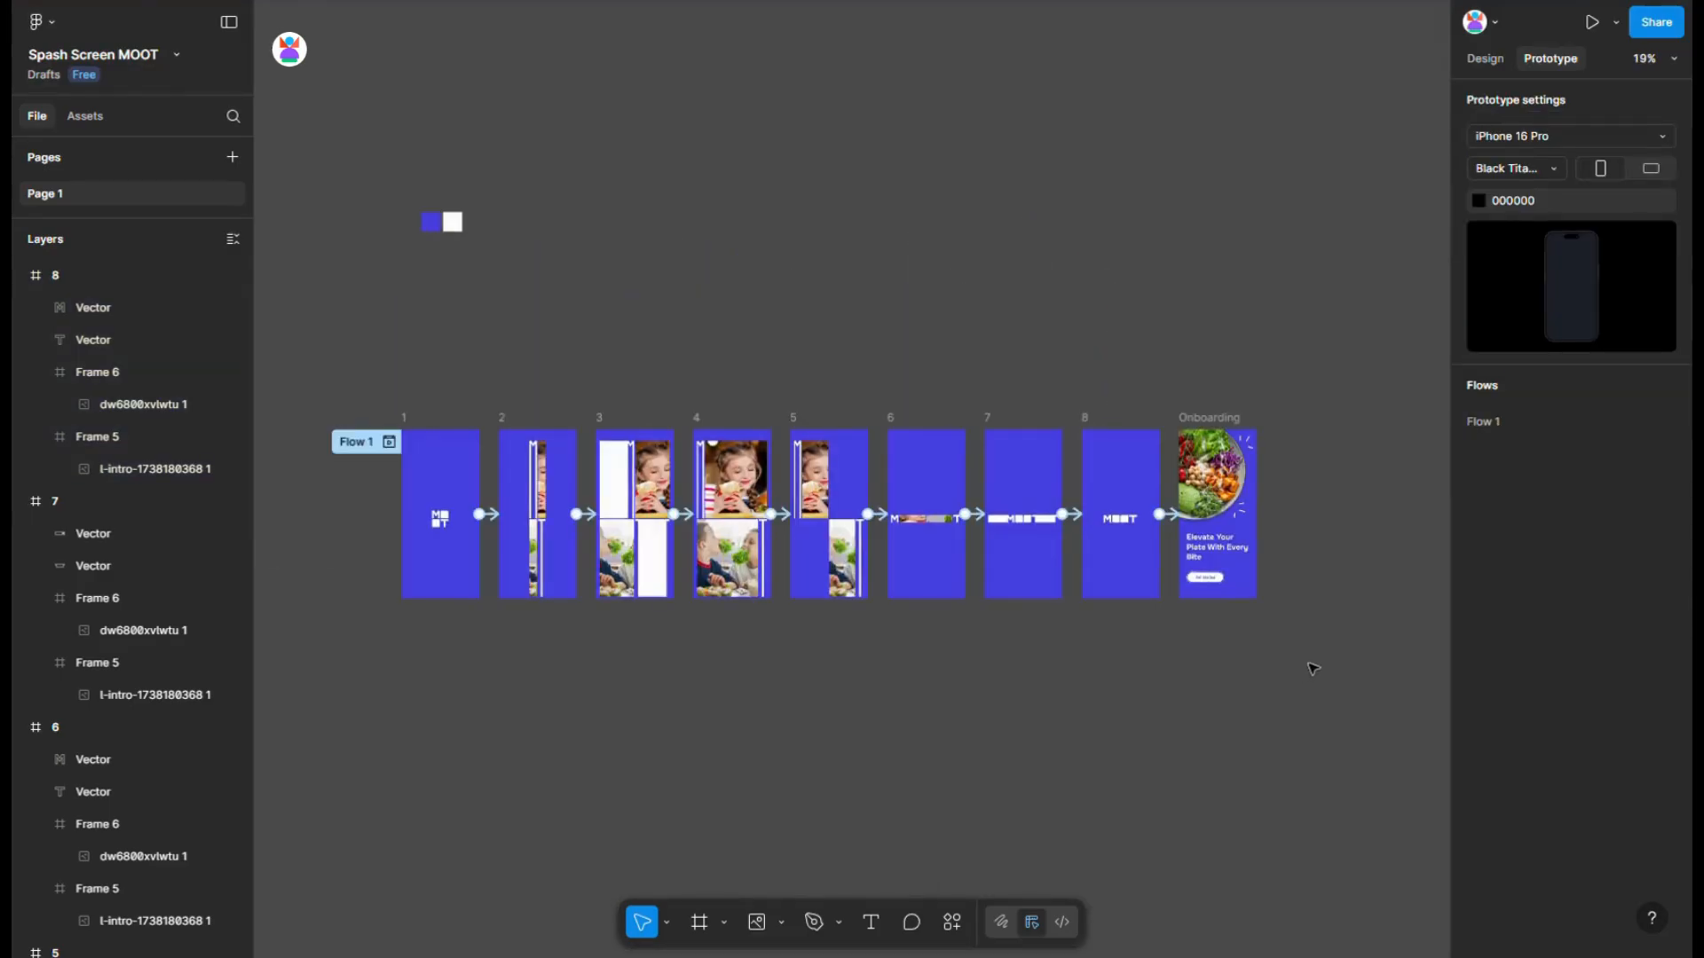
left_click(528, 458)
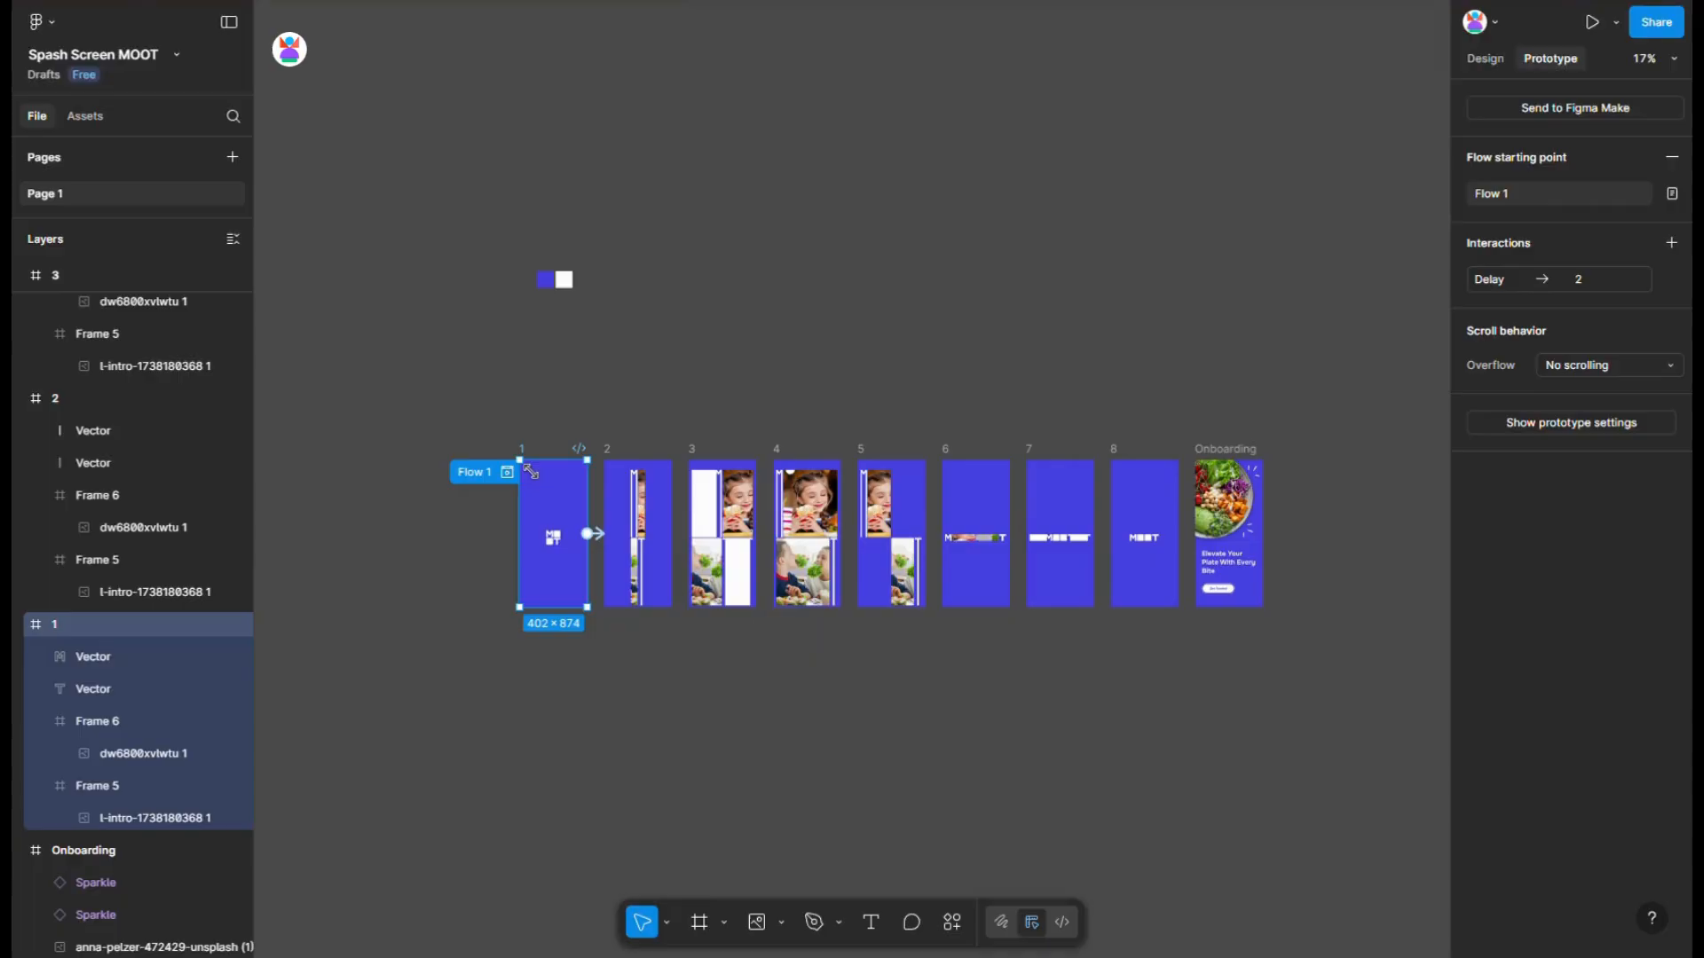
left_click(510, 467)
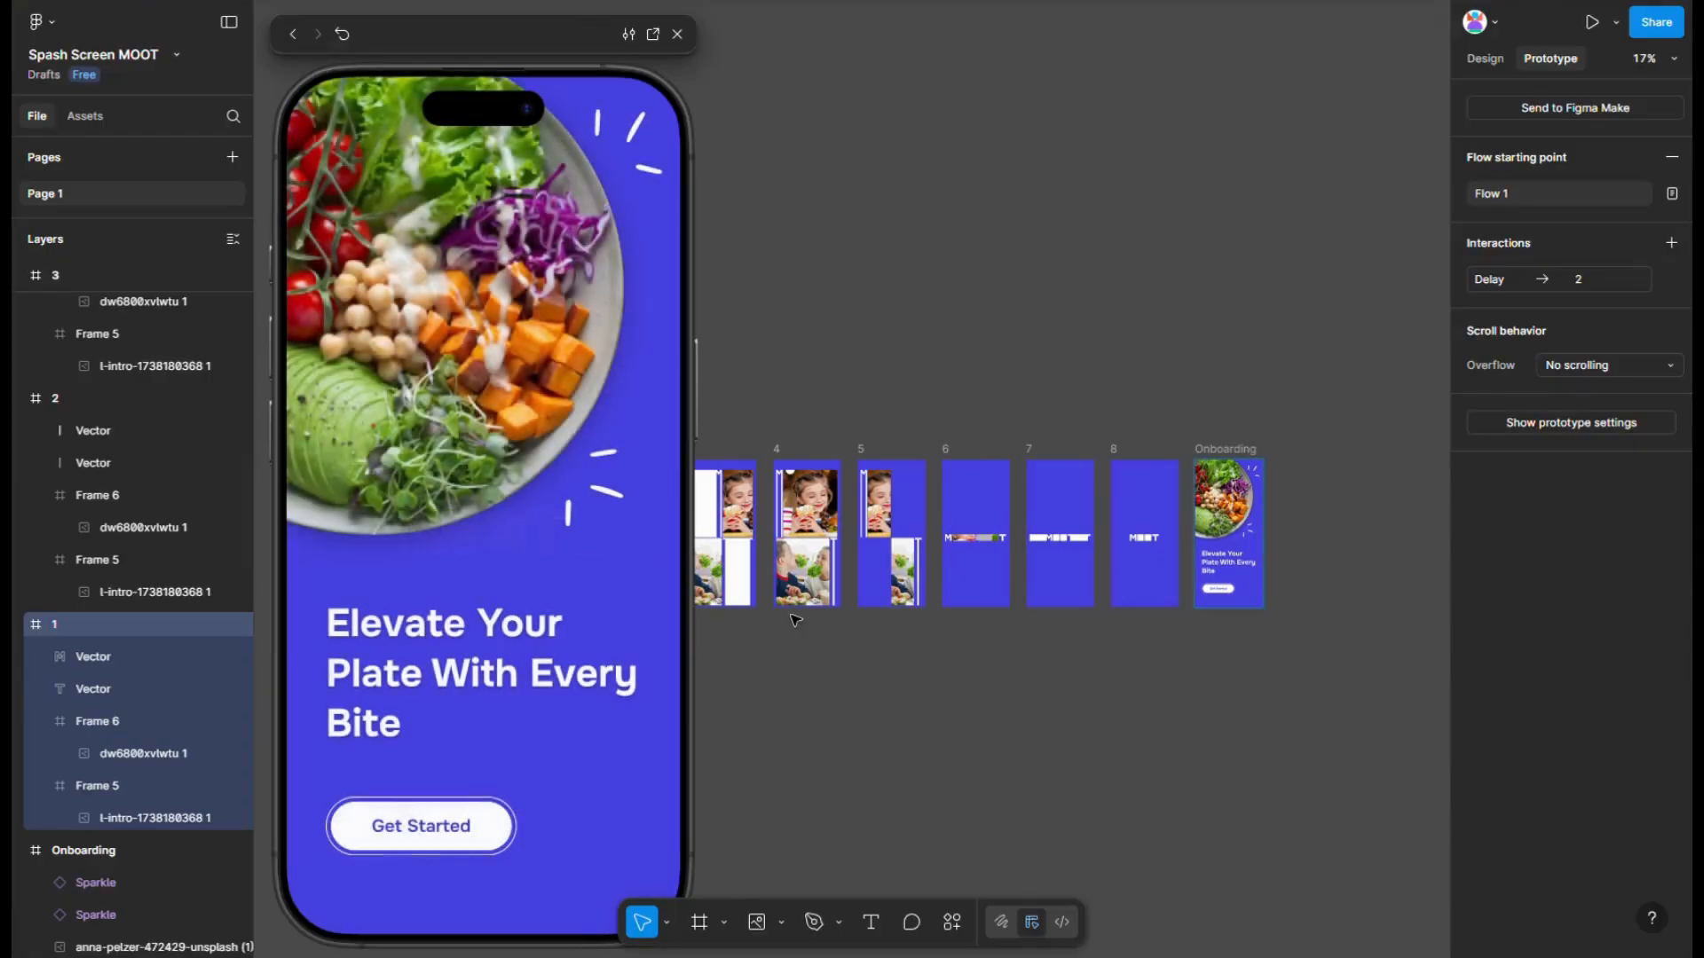
left_click(343, 35)
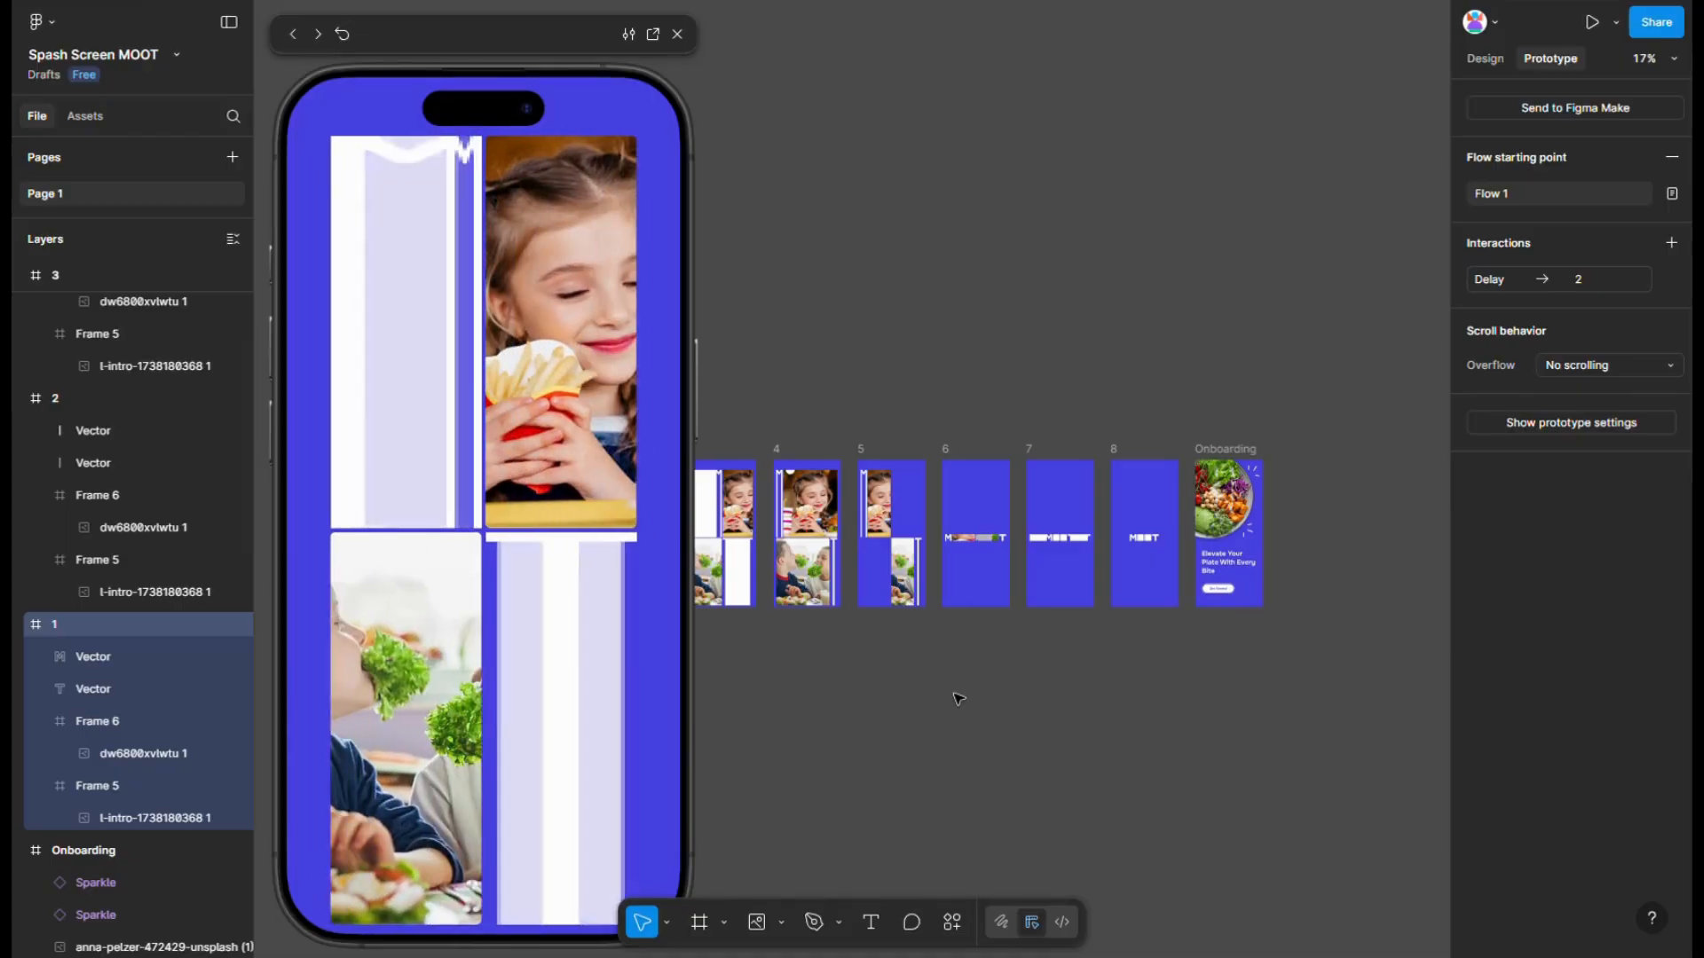